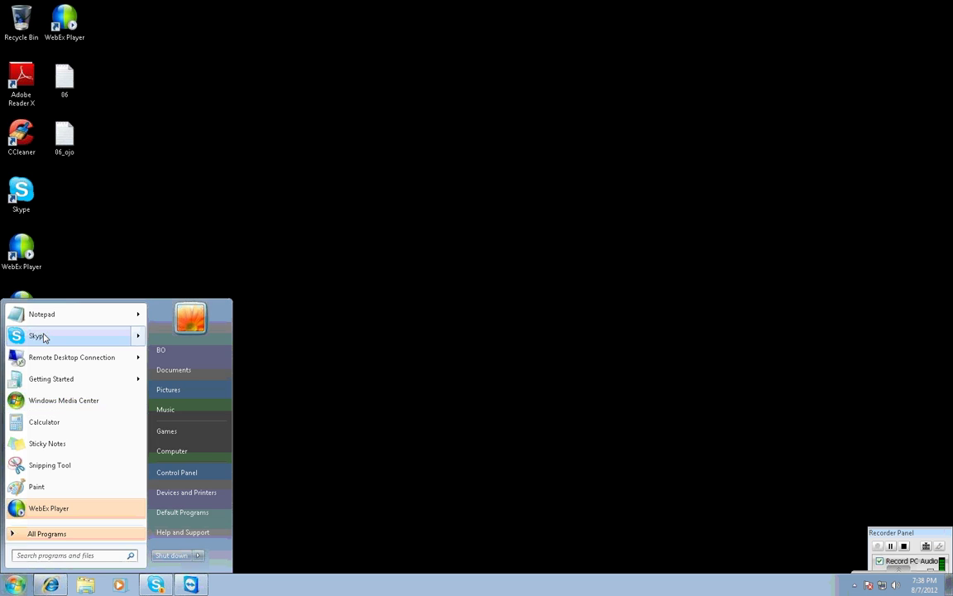
Launch Notepad from the Windows Start menu to get a blank Untitled document.
left_click(19, 335)
left_click(29, 577)
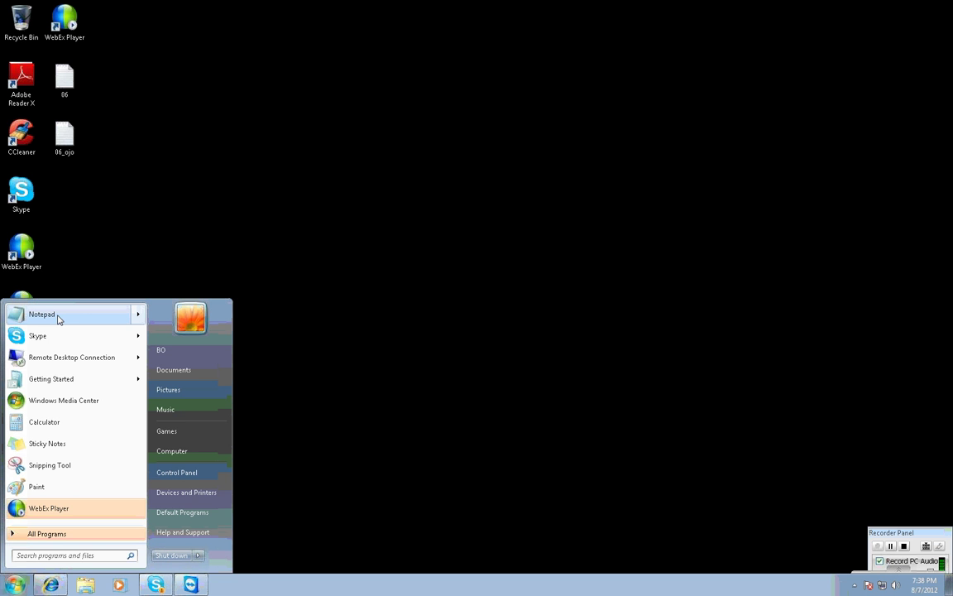
left_click(41, 314)
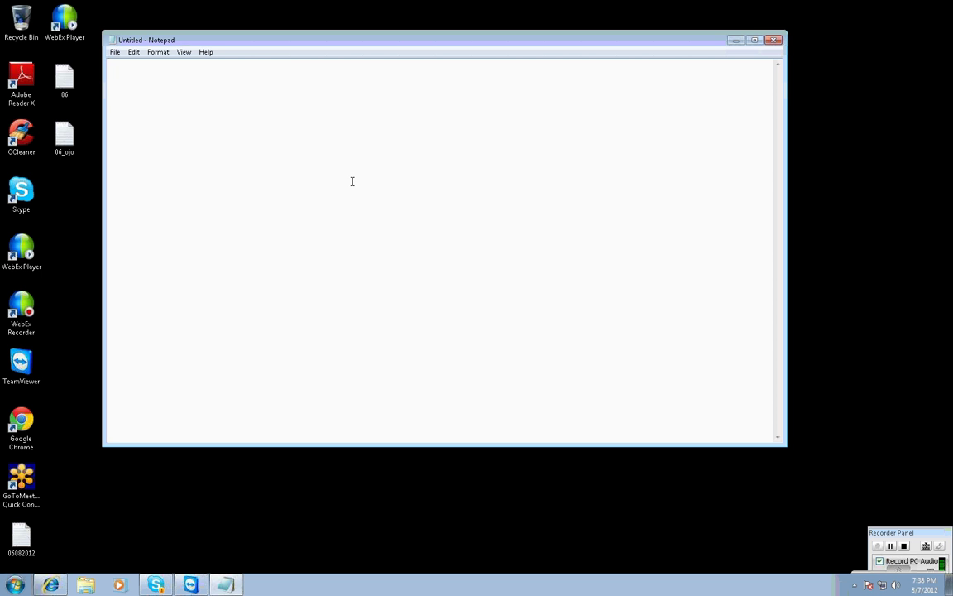
Move the Notepad window slightly lower on the desktop.
mouse_move(200, 587)
left_click_drag(347, 48, 326, 93)
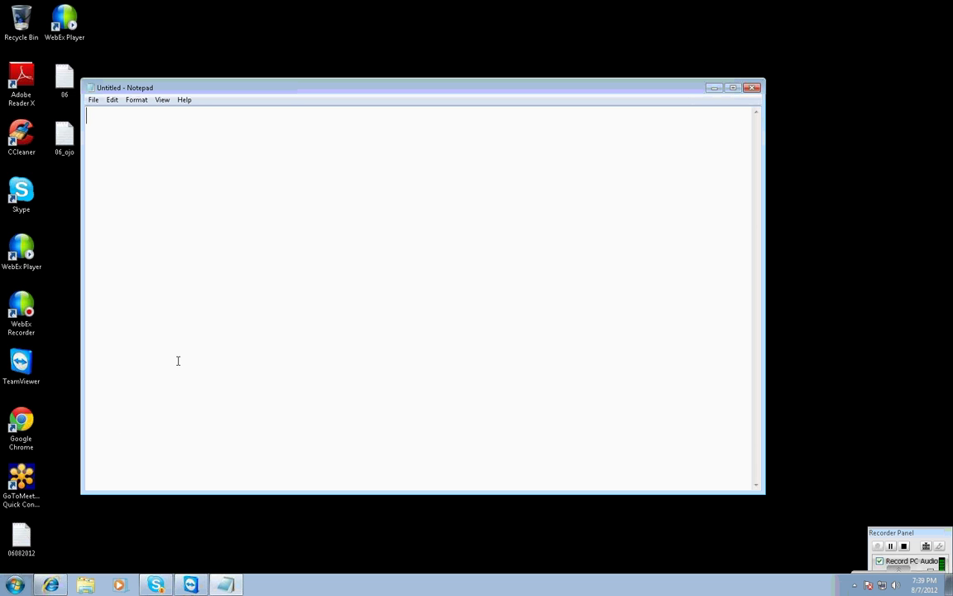
Type the sapbo-- heading with 'sap is the vendor' and 'bo is the tool' lines.
type("sapbo--")
key("Return")
key("Return")
type("sap")
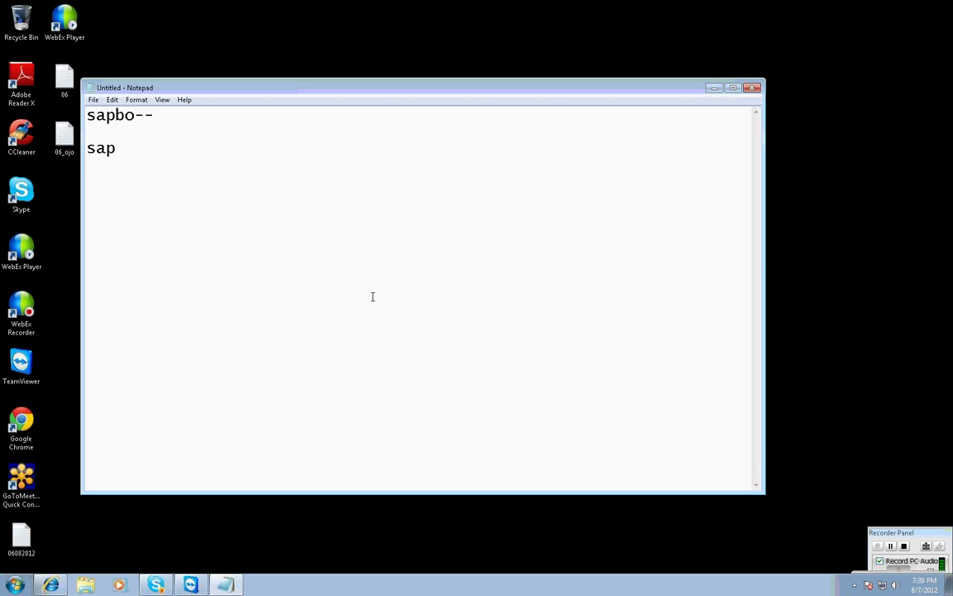
type("---------")
key("Return")
type("bo----------")
left_click(243, 151)
type("is the v")
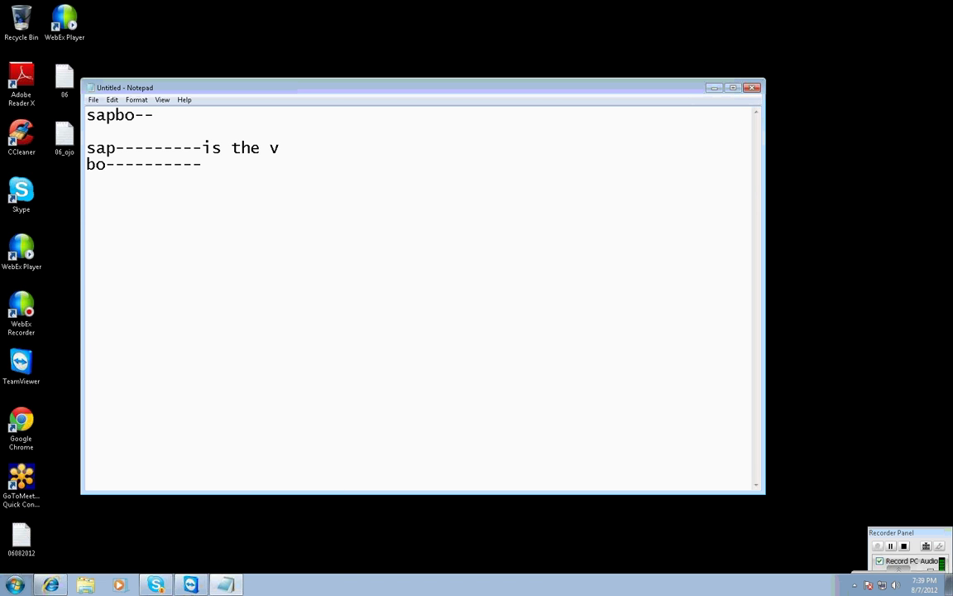
type("endor")
left_click(264, 169)
type("is th")
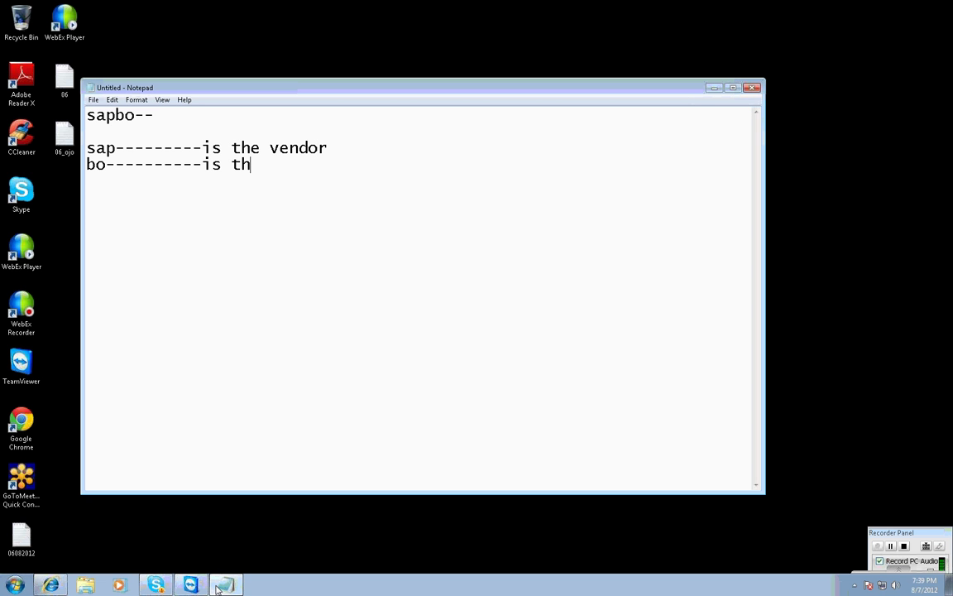
type("e tool")
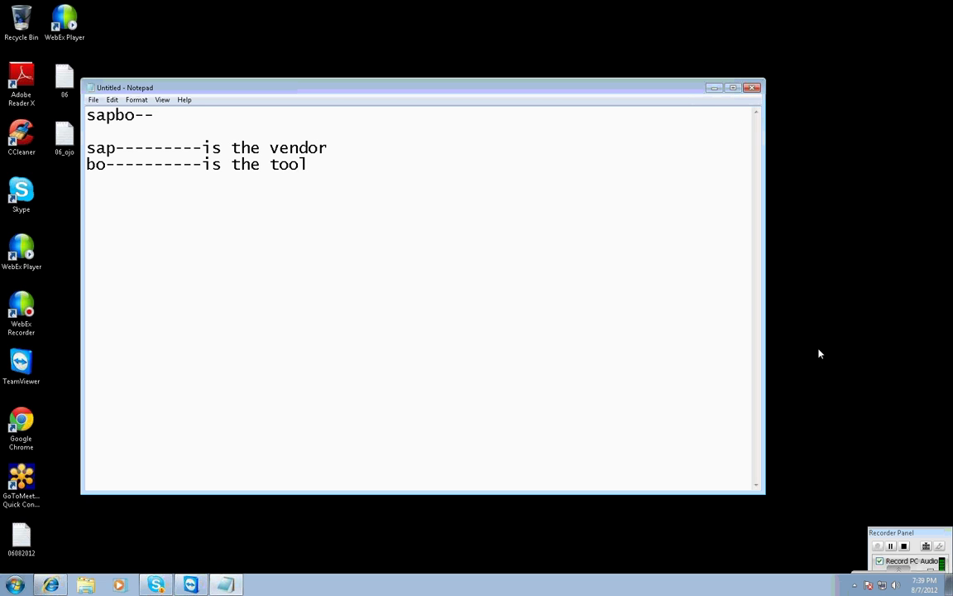
type("---")
Add 'business objects', 'is a dynamic business intellgence reporting solution.' and a database-- heading.
type("busines")
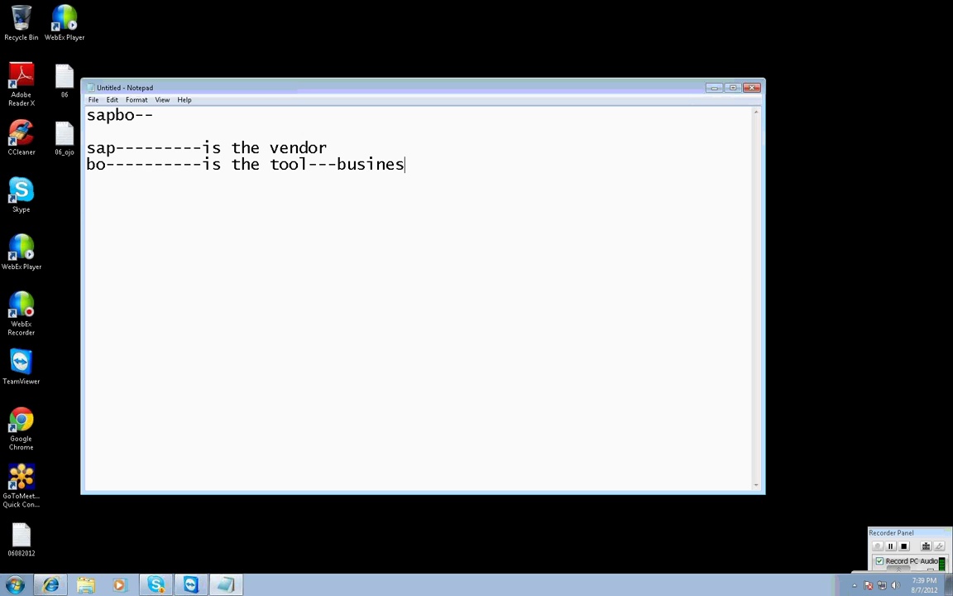
type("s objects")
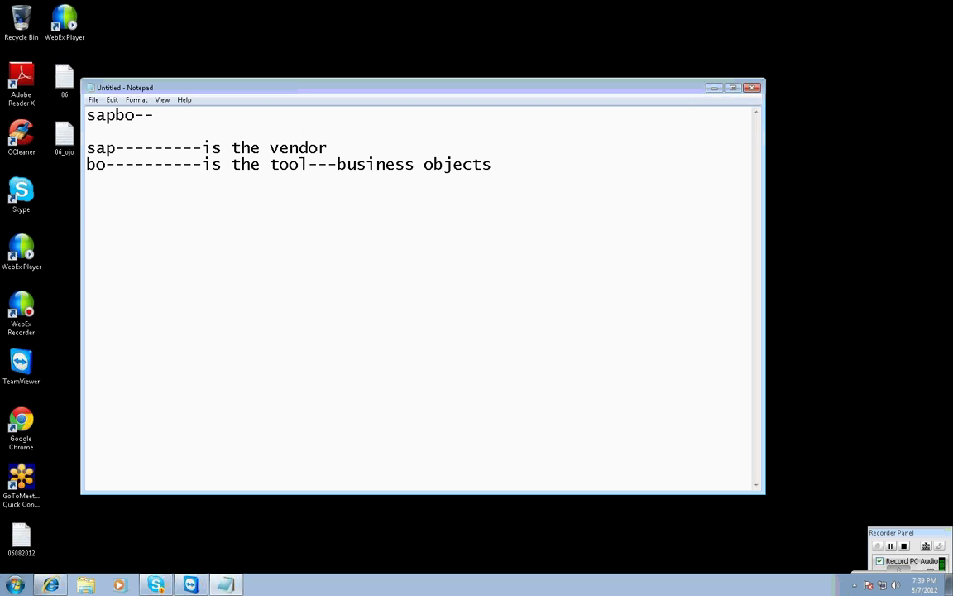
type("--")
key("Return")
type("ot")
key("BackSpace")
key("BackSpace")
key("BackSpace")
key("Return")
type("it s")
key("BackSpace")
type("is a dynamic")
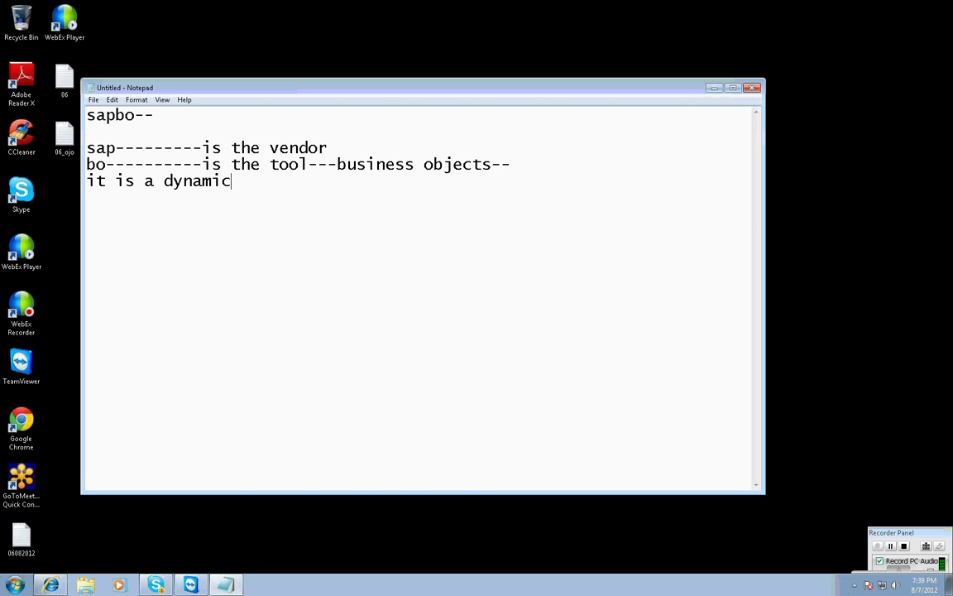
type(" business intellge")
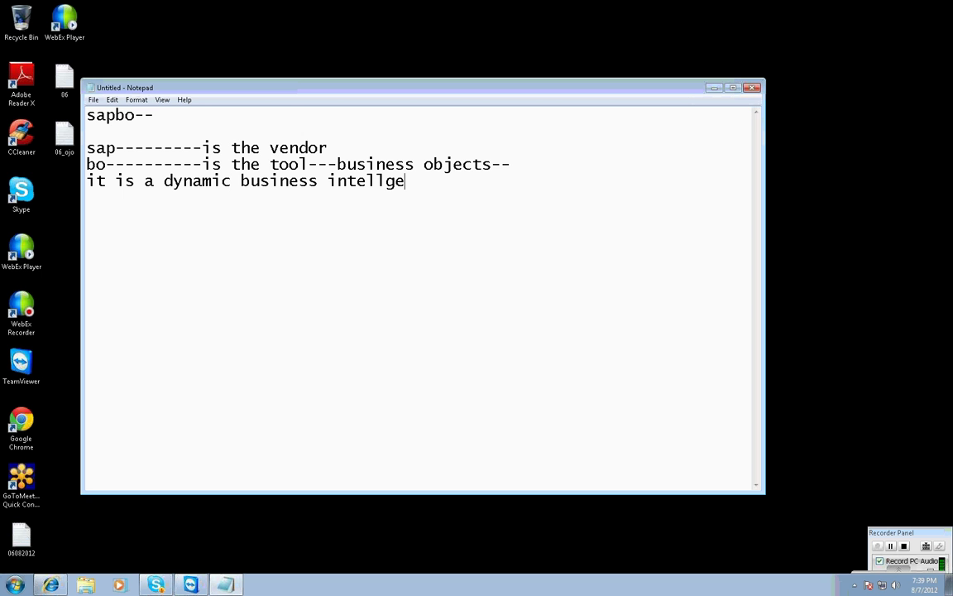
type("nce reporting soluton")
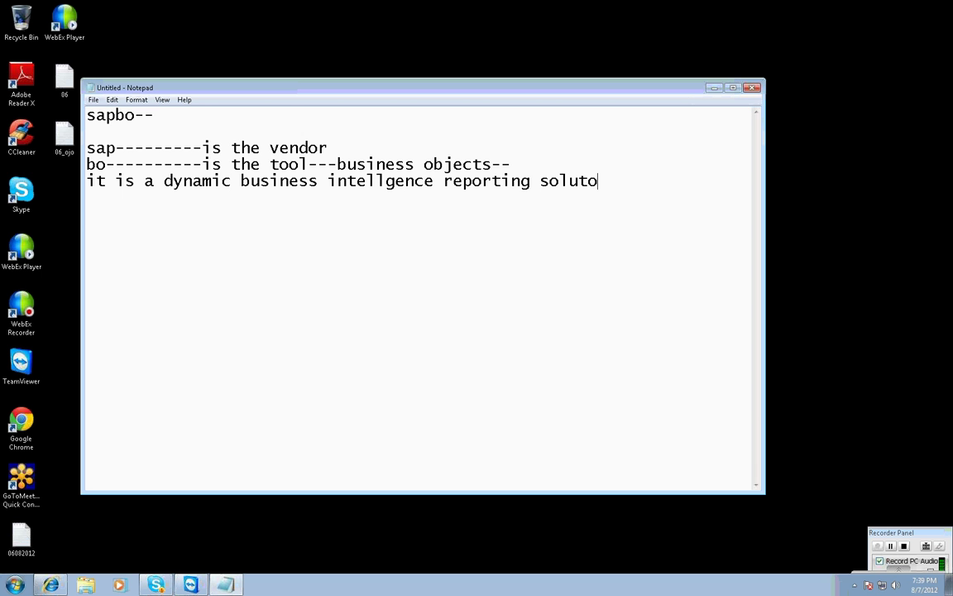
key("BackSpace")
key("BackSpace")
type("ion.")
key("Return")
key("Return")
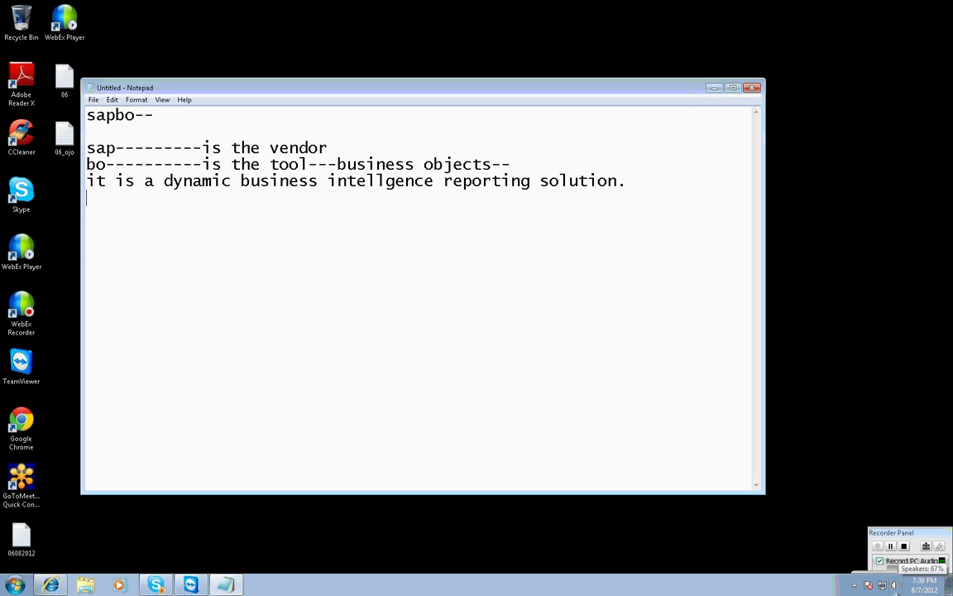
type("database--")
key("Return")
key("Return")
Type datwaerhouse followed by the sap--, olap and personafil es source lines.
type("datwa")
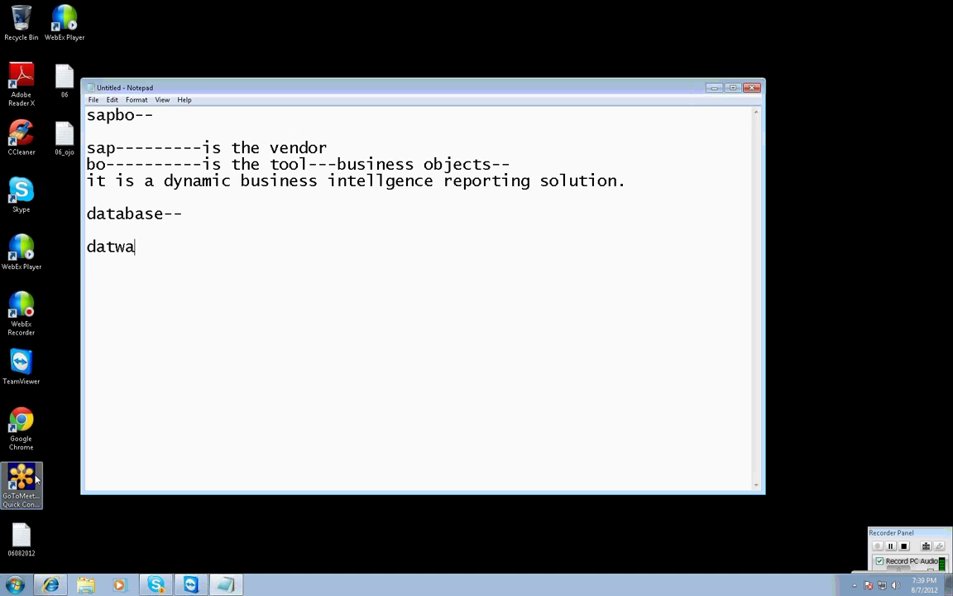
key("BackSpace")
type("aerhouse")
key("Return")
key("Return")
type("sap--")
key("Return")
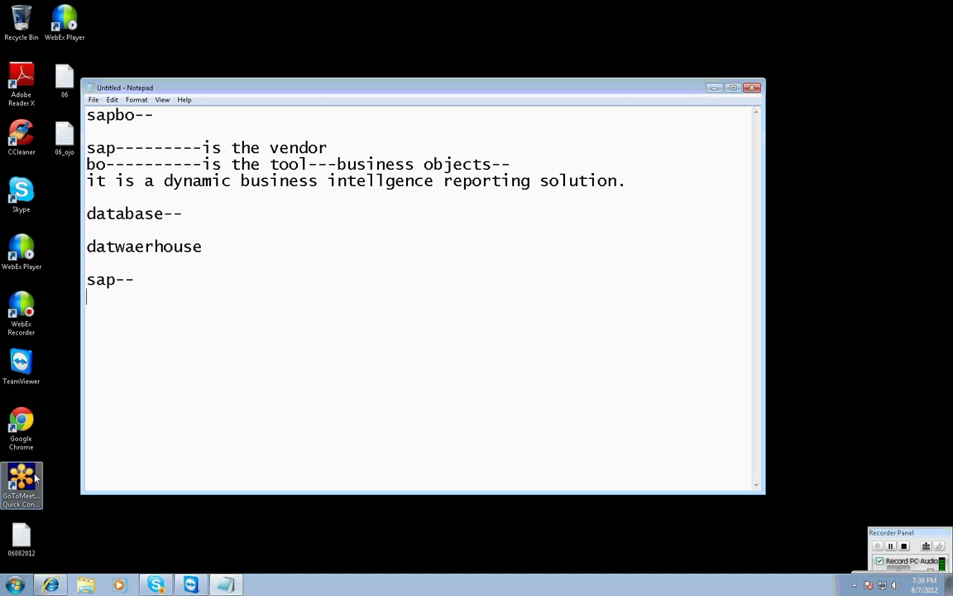
type("olap")
key("Return")
type("perso")
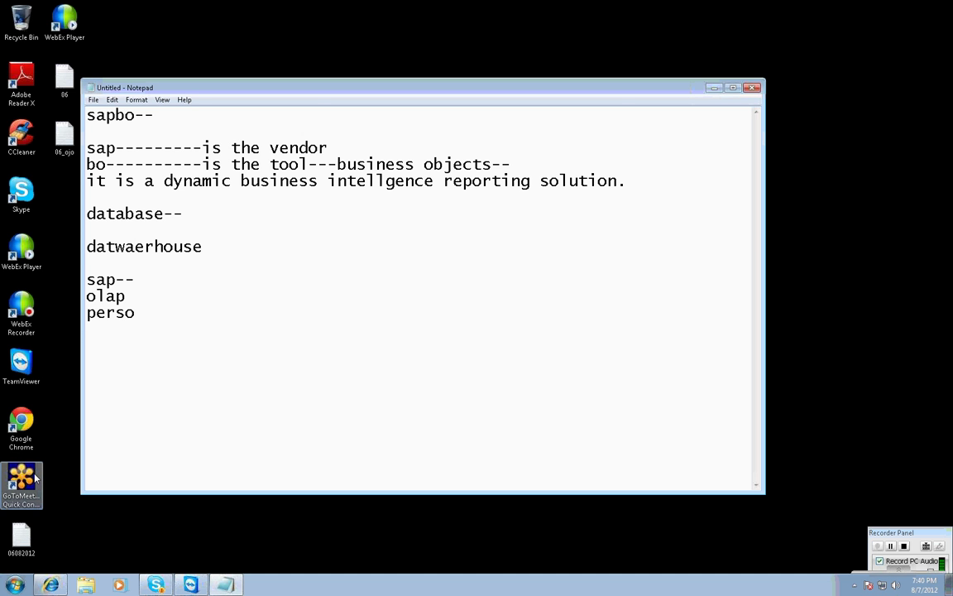
type("nafil es")
Add the ----sapbo----reports----end.users flow above the sources and fix 'personafiles'.
key("Up")
key("Up")
key("Up")
type("--")
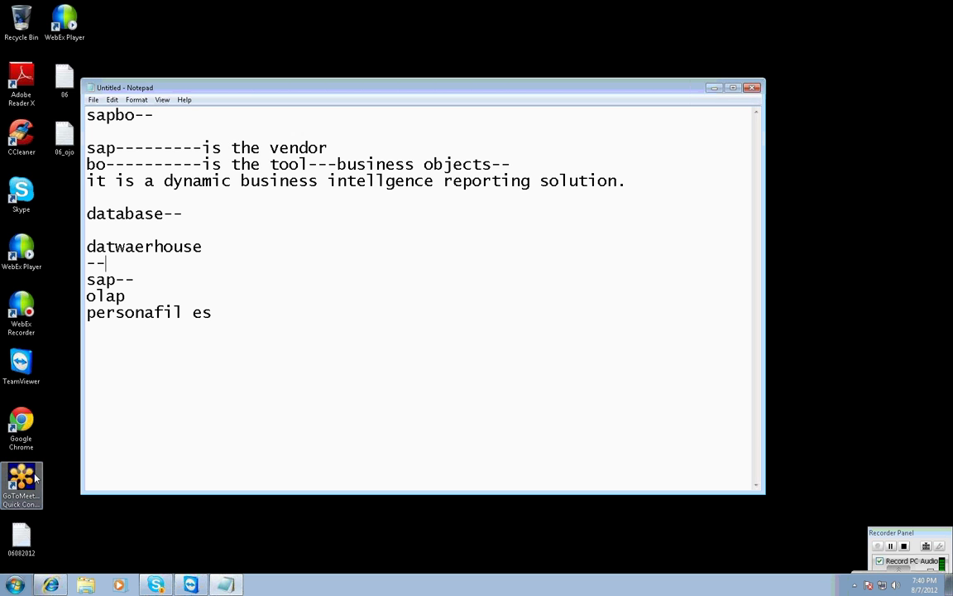
type("--------------------------sapbo--------------er")
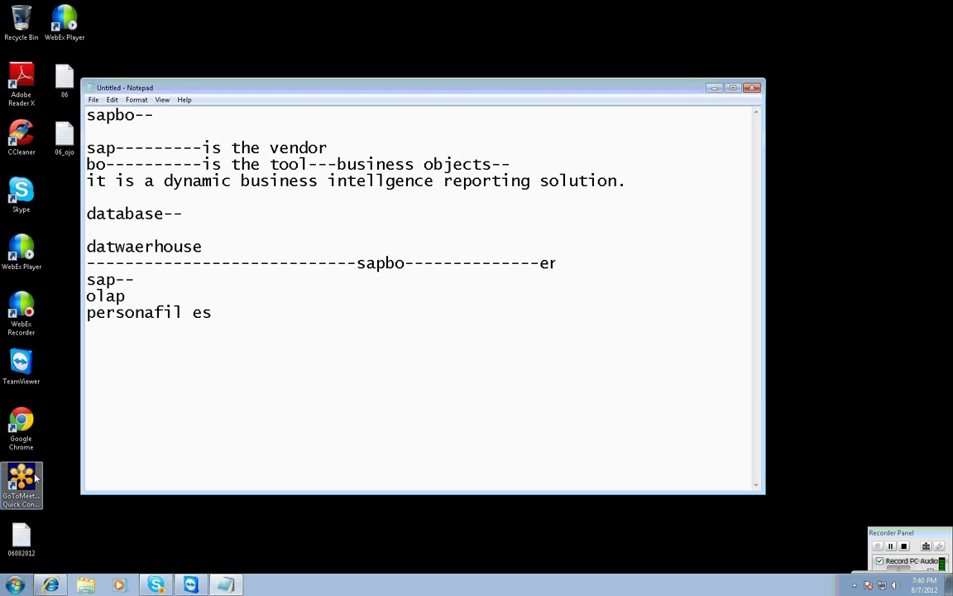
key("BackSpace")
type("nd.users")
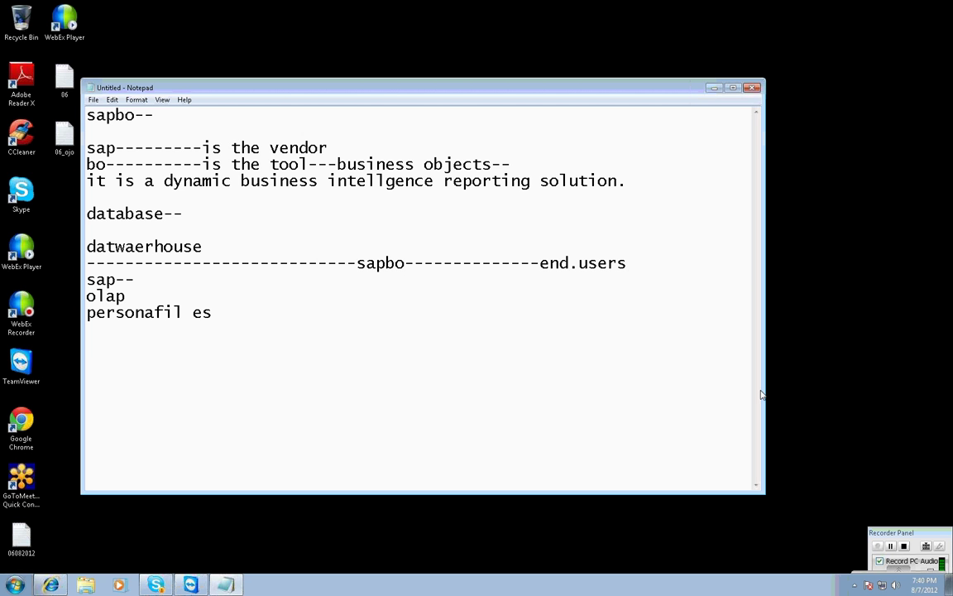
left_click(332, 321)
left_click(469, 263)
type("reports")
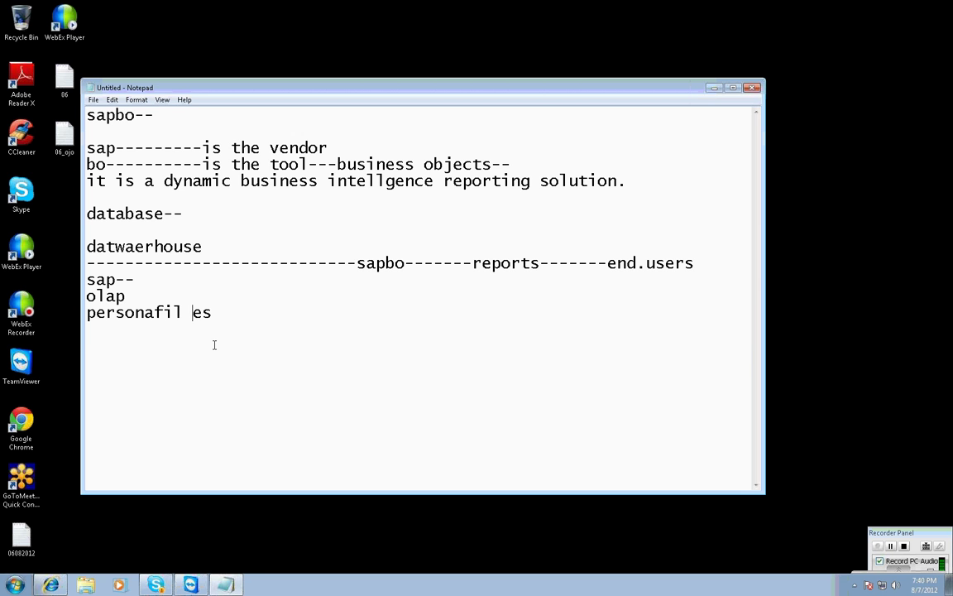
key("BackSpace")
left_click(227, 323)
Start a datasource(enterprise data) block listing nonsap, or and sap on separate lines.
key("Return")
key("Return")
type("data")
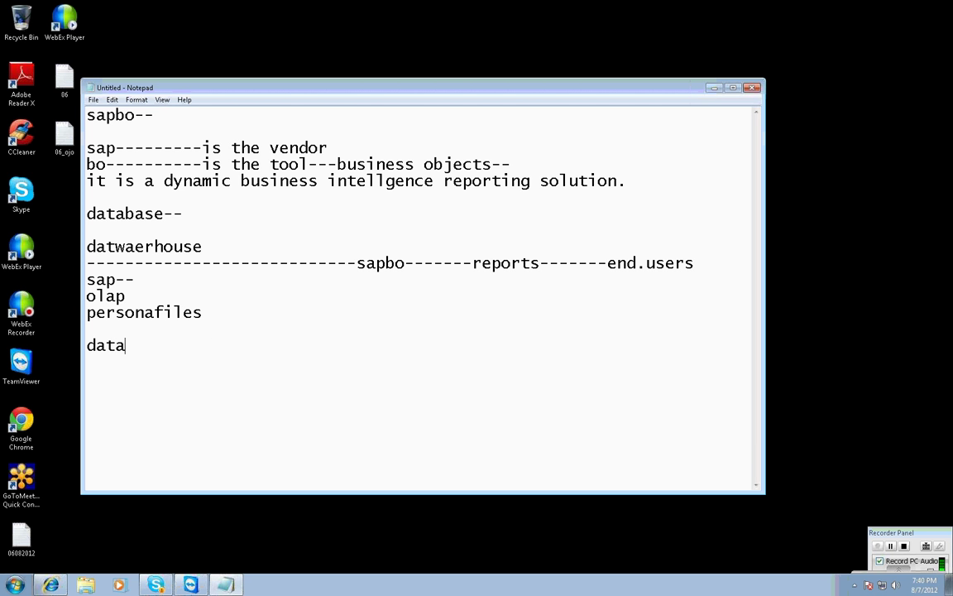
type("source9")
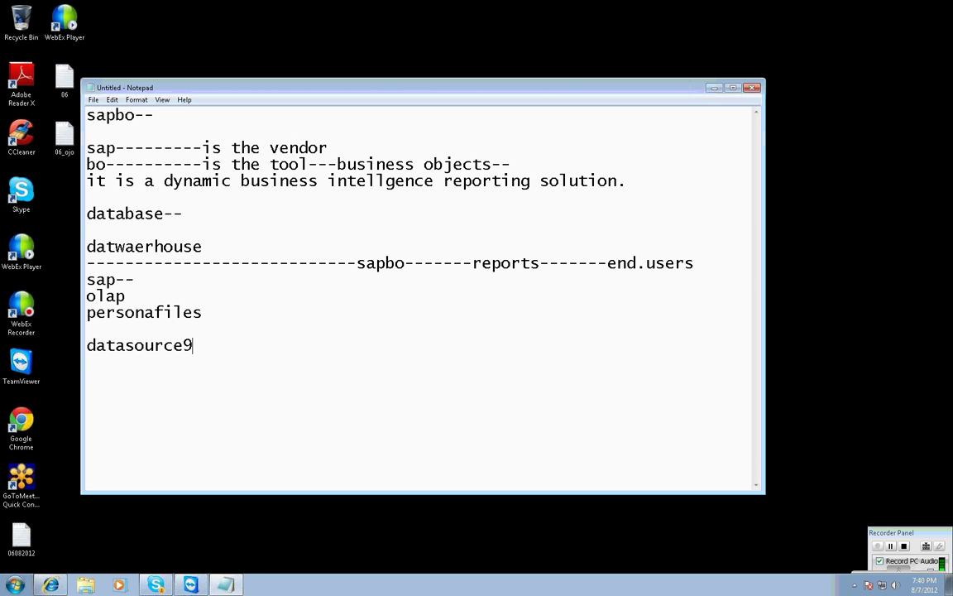
key("BackSpace")
type("(enterp")
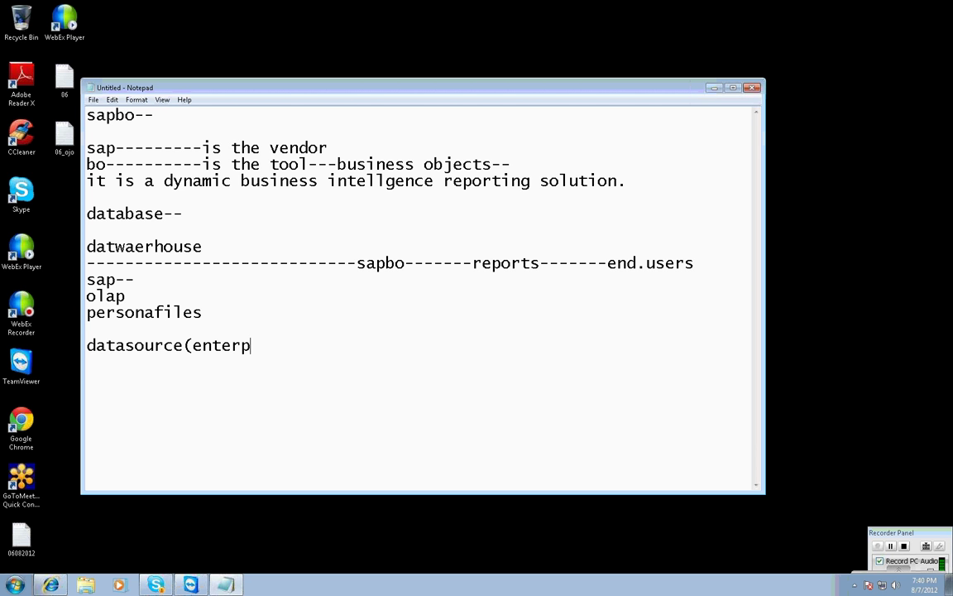
type("rise data)")
key("Return")
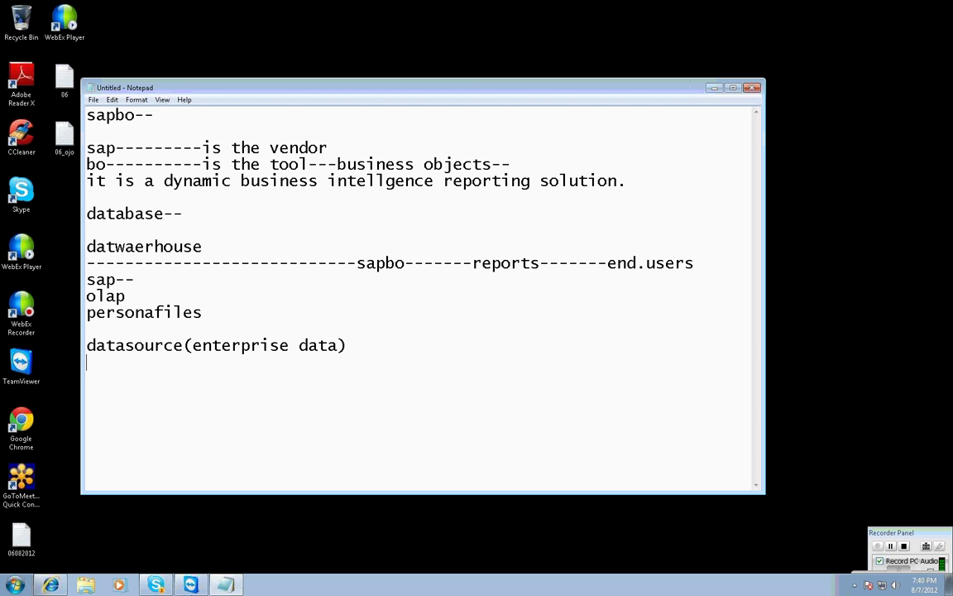
type("nonsap")
key("Return")
type("Oo")
key("BackSpace")
key("BackSpace")
type("ors")
key("BackSpace")
key("Return")
type("sap")
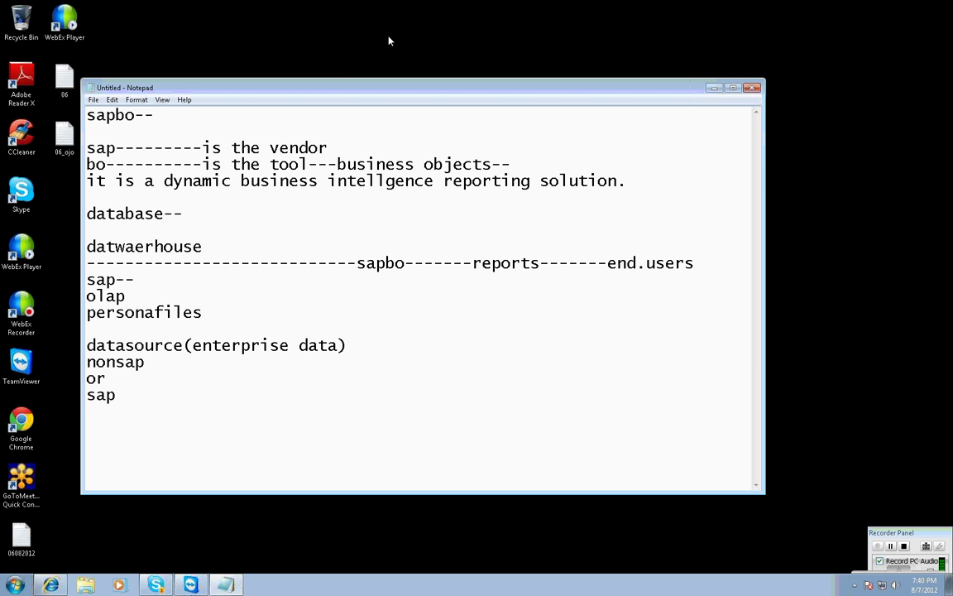
Extend the or line with -------sapbo---reports--end.users.
key("Up")
type("-------------------------sapbo---reprots")
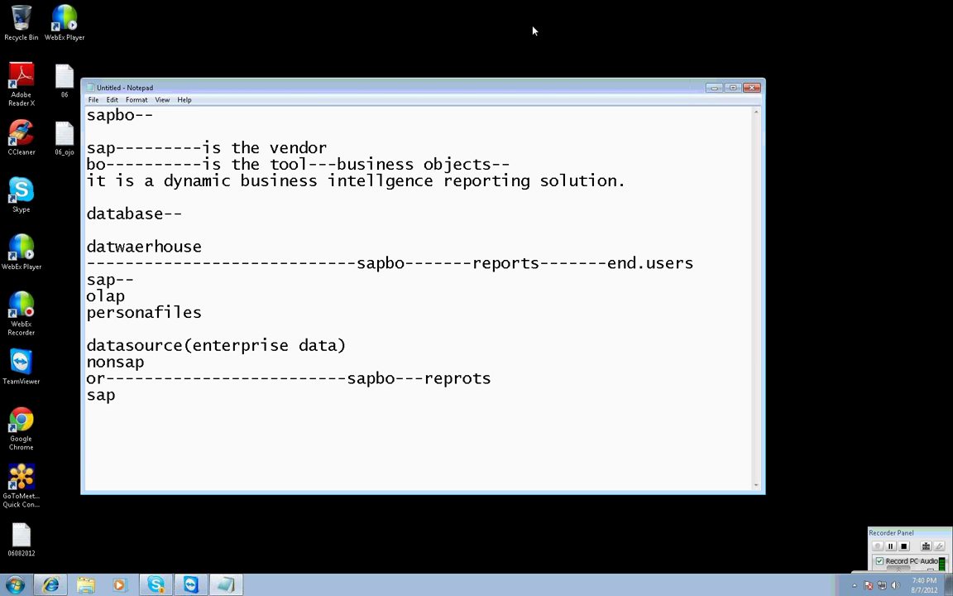
key("BackSpace")
key("BackSpace")
key("BackSpace")
key("BackSpace")
type("orts--end.users")
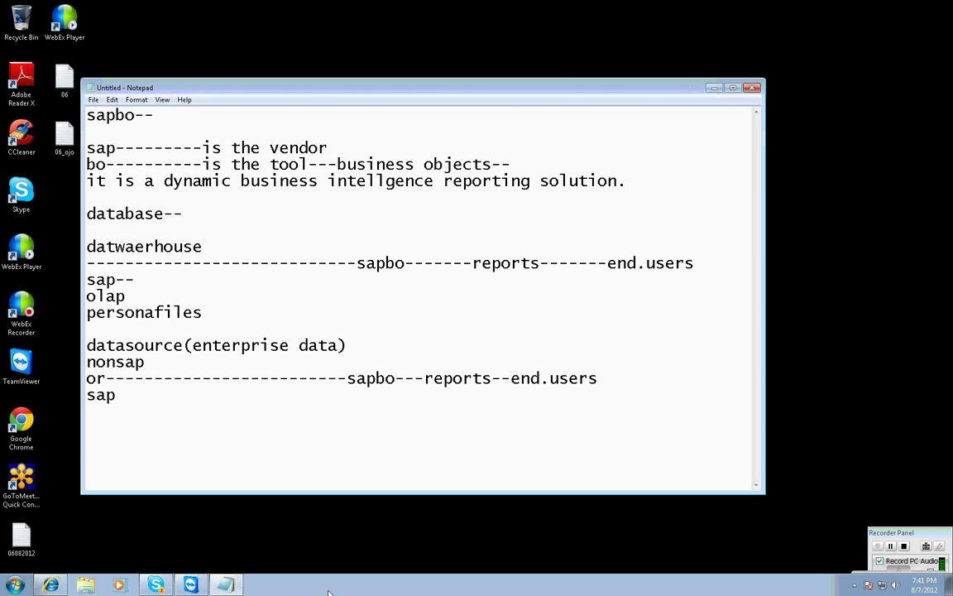
Write 'it has 3 characterstic features' and the datasource---quering, reporting, analysing---end.users diagram.
key("Return")
key("Return")
type("it has 3 charact")
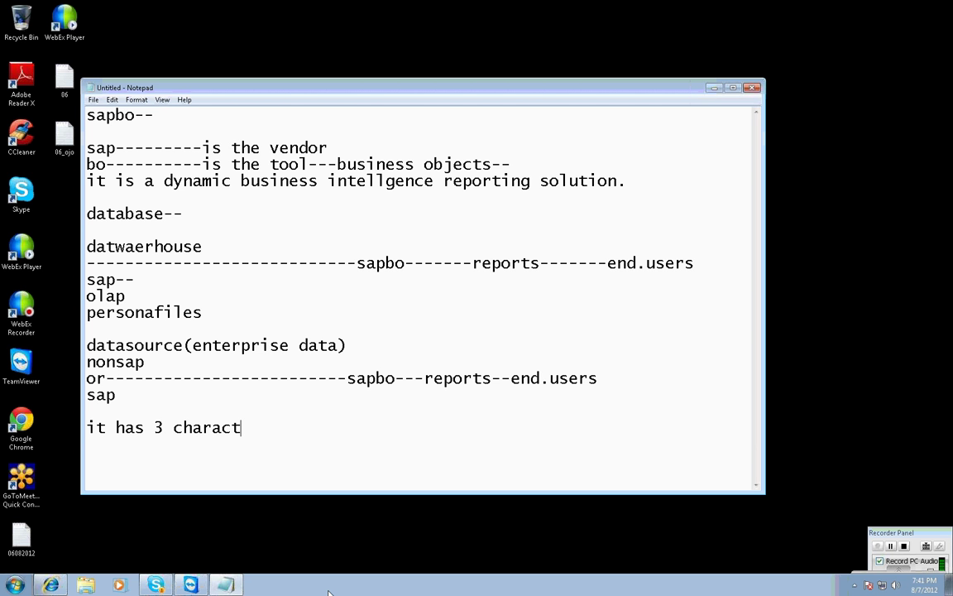
type("erstic features")
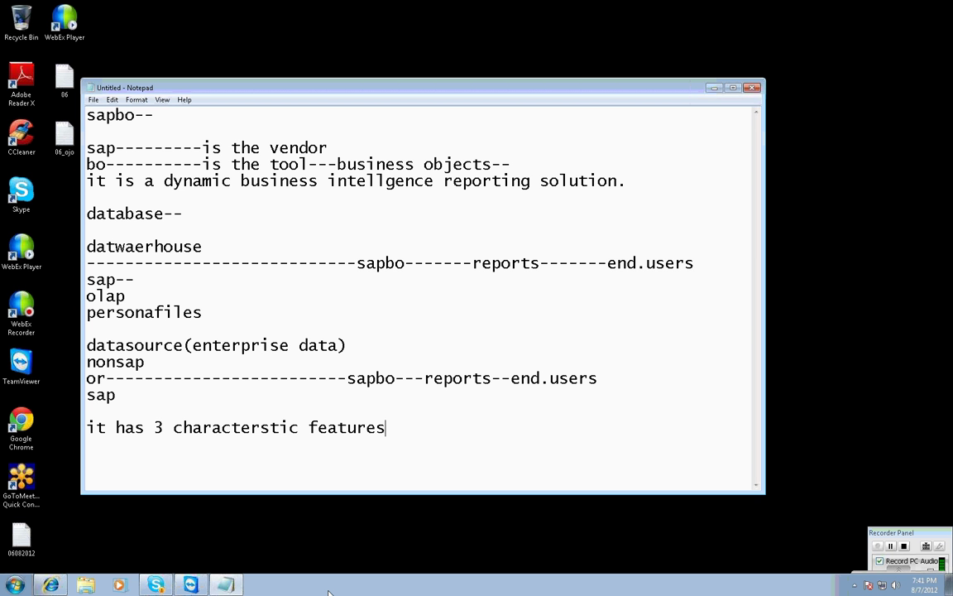
key("Return")
key("Return")
type("datasource")
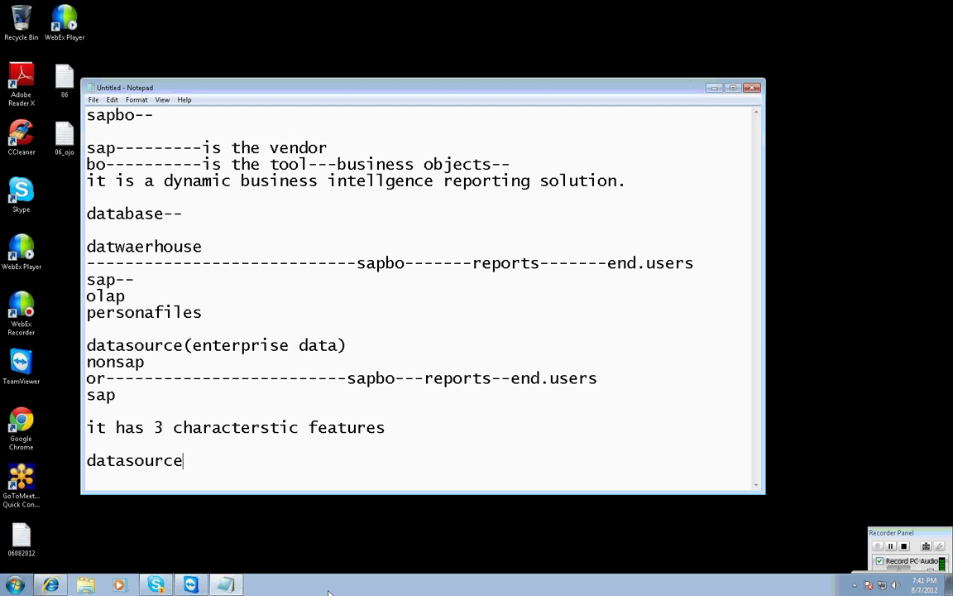
type("---------quering")
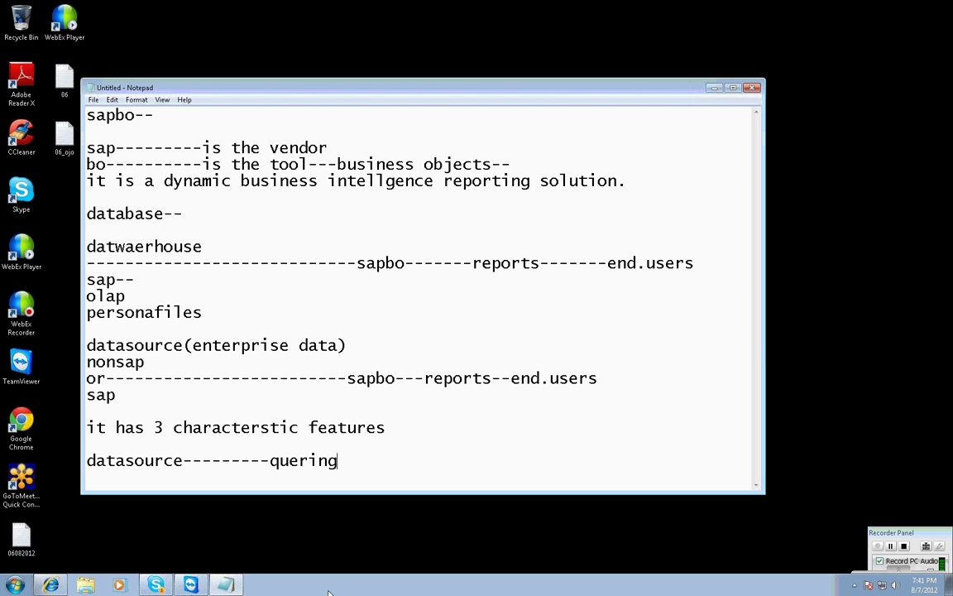
key("Return")
key("Tab")
key("Tab")
key("Tab")
type("reporting")
key("Return")
key("Tab")
key("Tab")
key("Tab")
key("Tab")
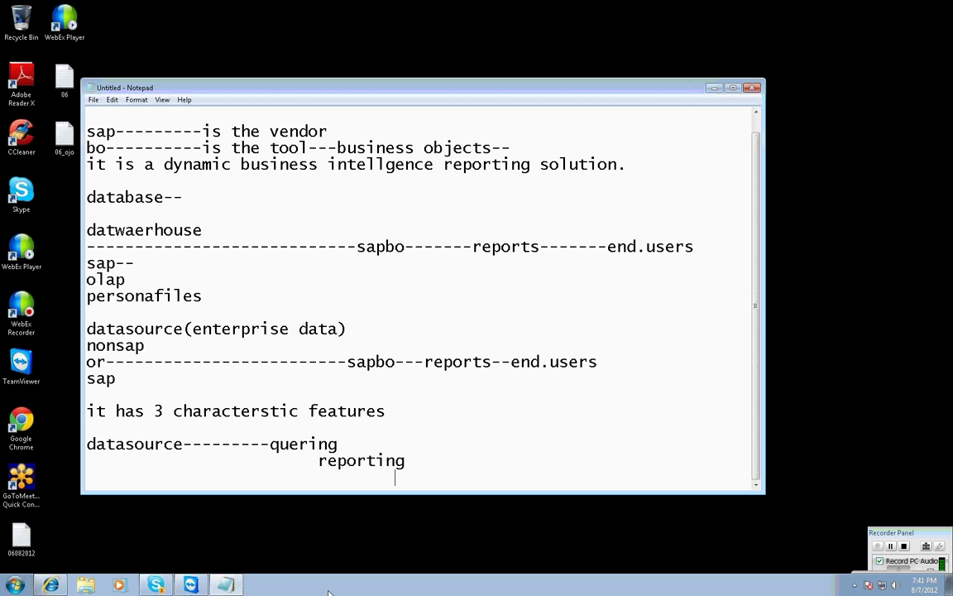
type("analysing------------end.users")
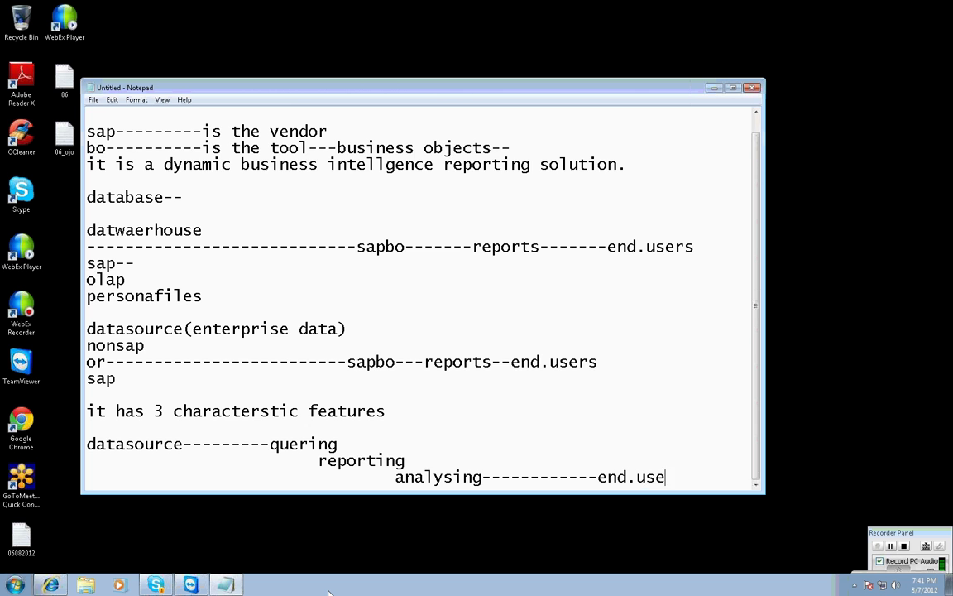
key("Return")
key("Return")
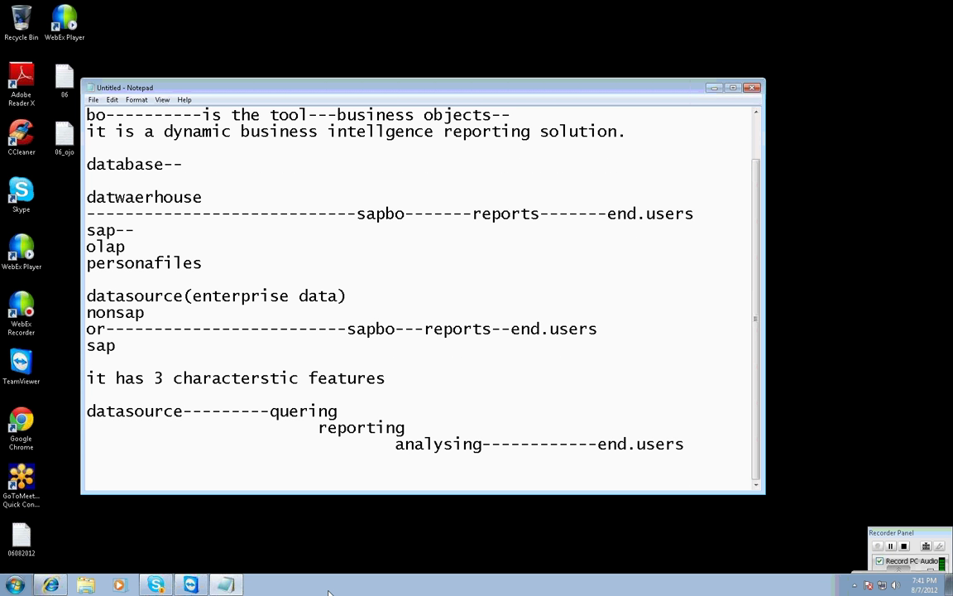
Annotate the stages with (required info), (representing) and (multi dim).
left_click(340, 414)
type("(rq")
key("BackSpace")
type("re")
key("BackSpace")
type("quired info)")
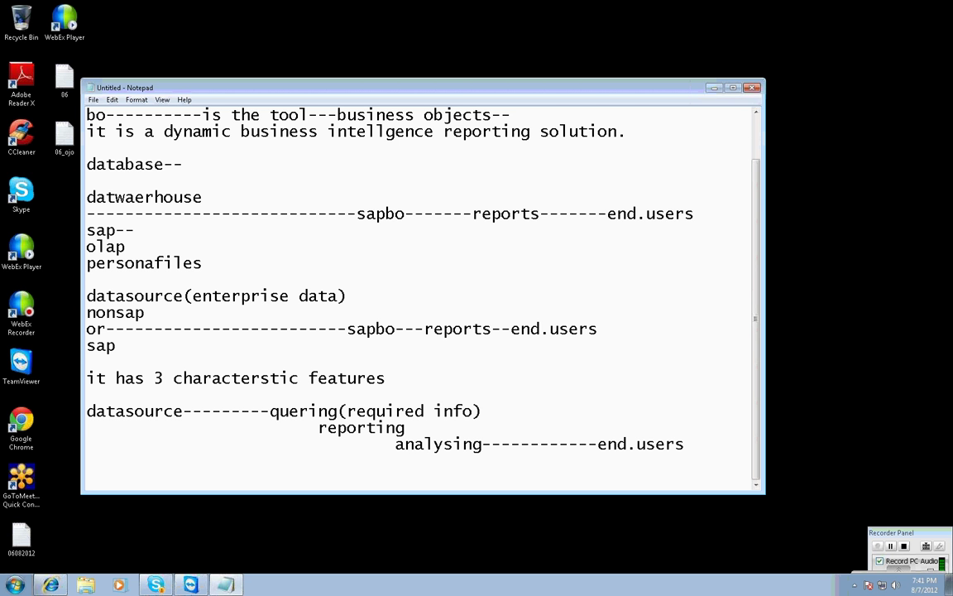
key("Down")
type("(representing")
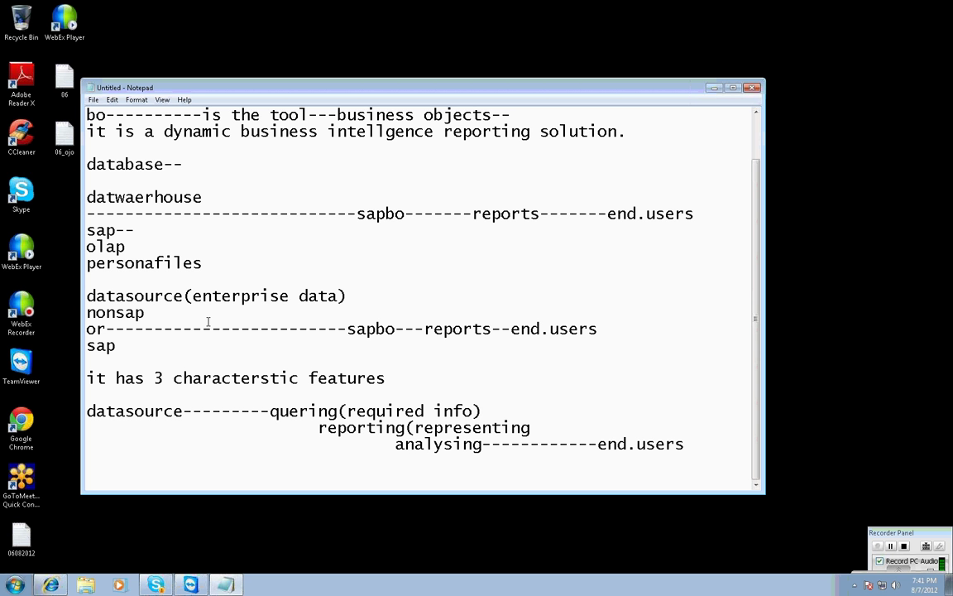
type(")")
left_click(483, 444)
type("(multi ")
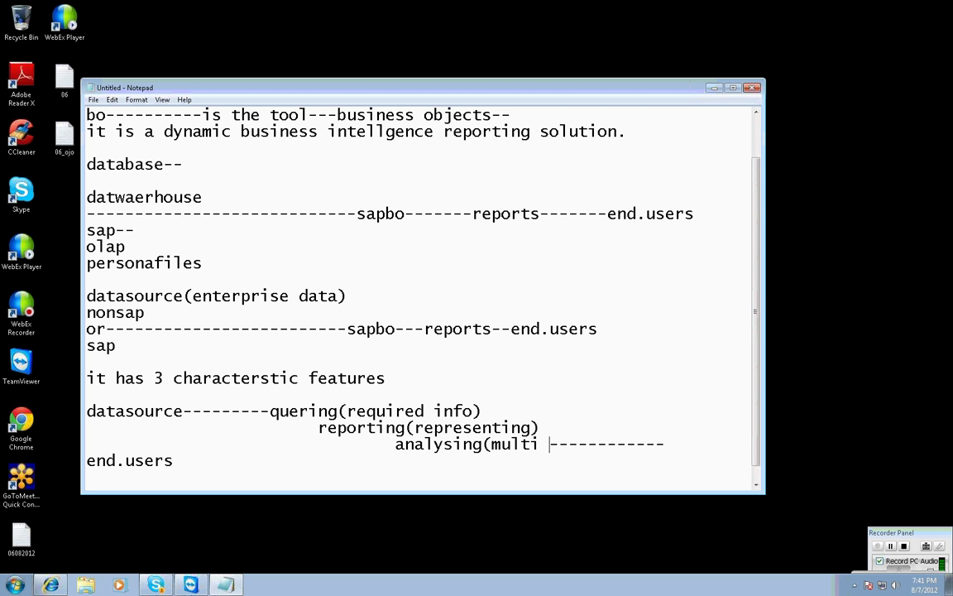
type("dim)")
key("Delete")
key("Delete")
key("Delete")
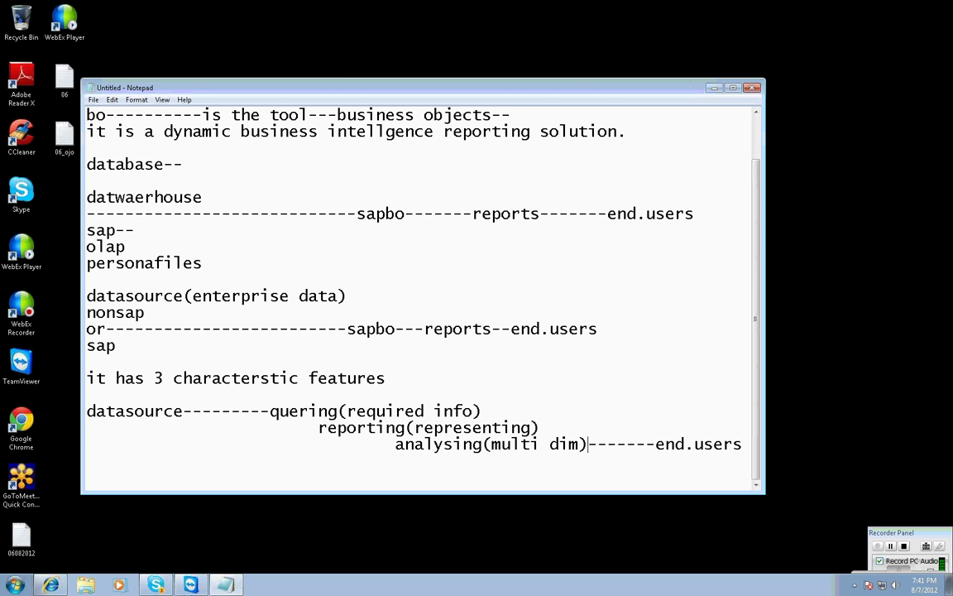
left_click(742, 444)
key("Return")
key("Return")
Type datasource----------semantic layer-- with indented 'meta data layer' and 'universe-----------' lines.
type("datasource")
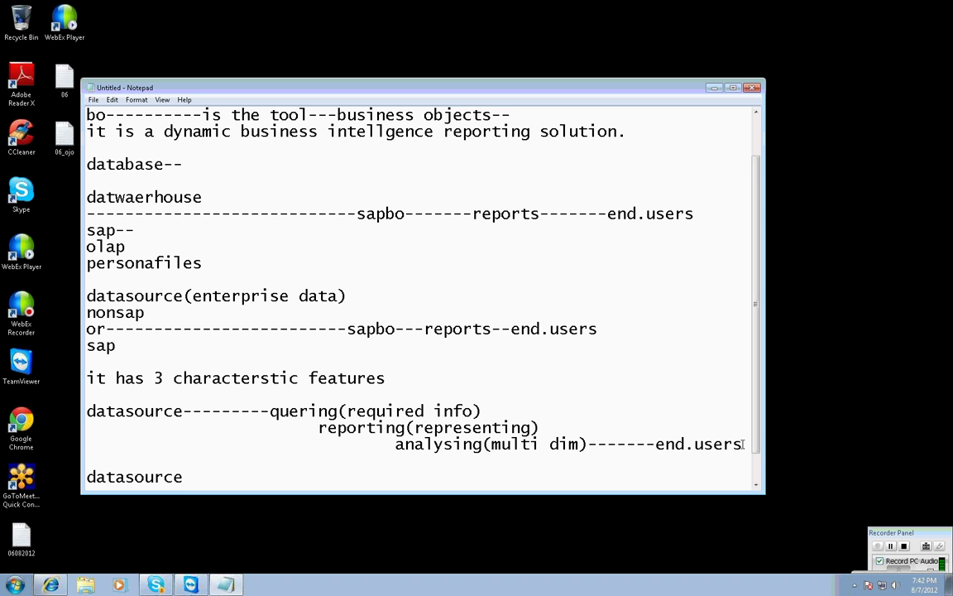
type("----------")
type("semantic laye")
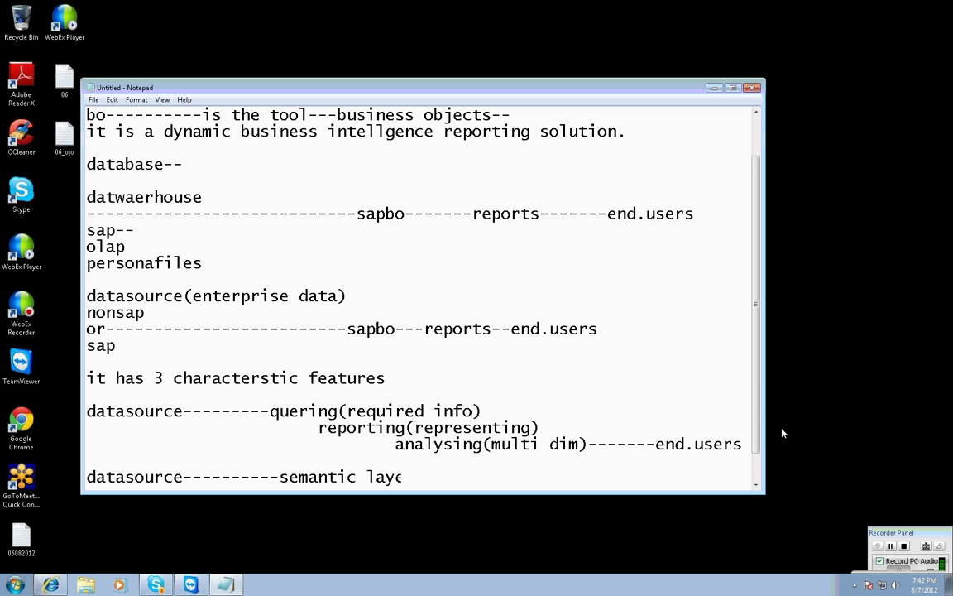
type("r--")
key("Return")
key("Tab")
key("Tab")
key("Tab")
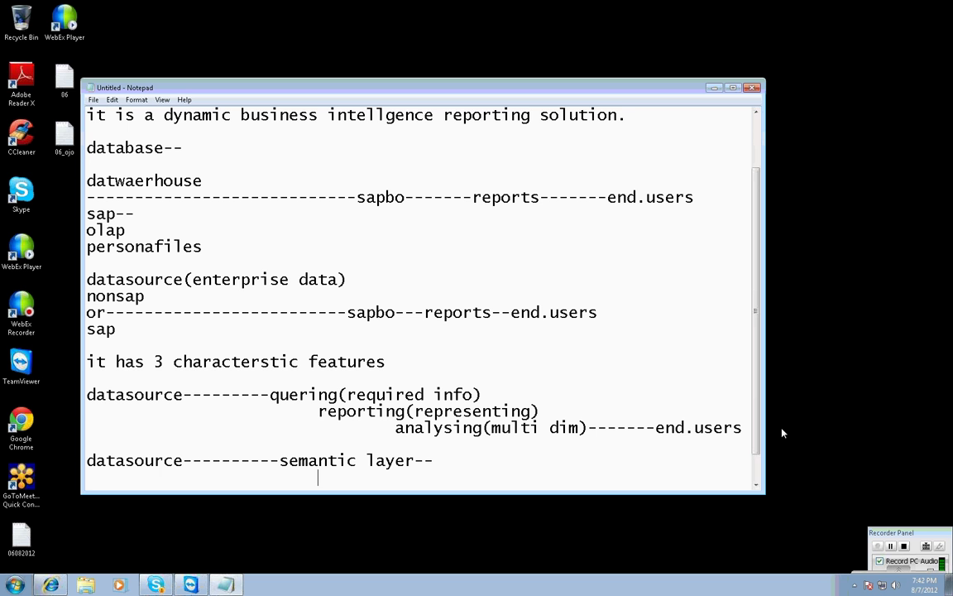
type("meta data layer")
key("Return")
key("Tab")
key("Tab")
key("Tab")
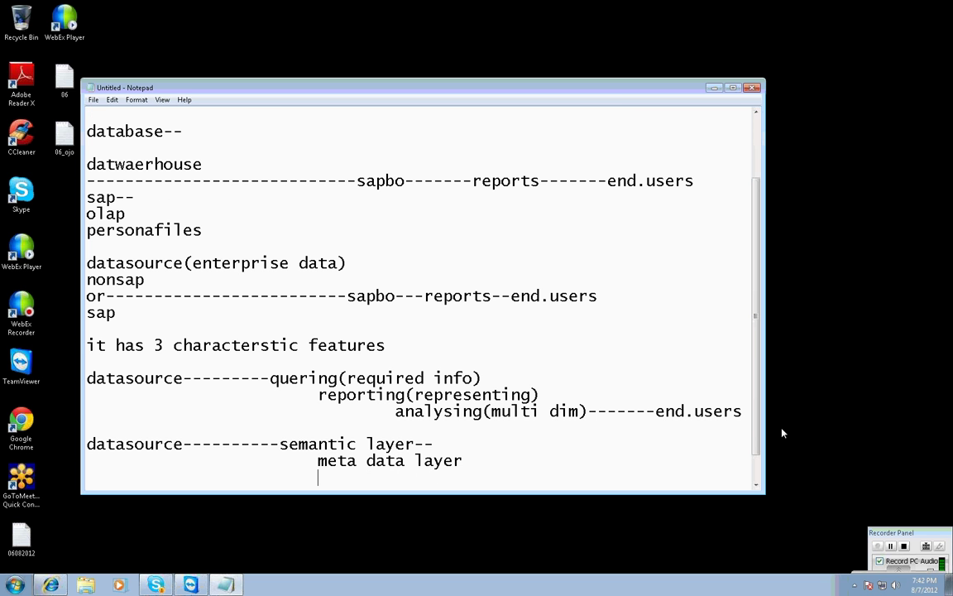
type("universe")
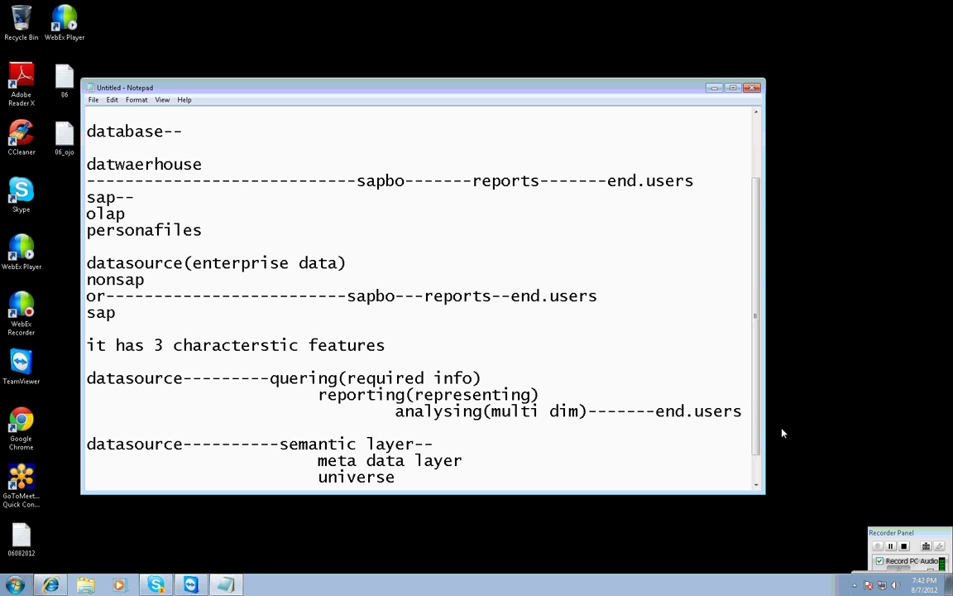
type("-----------")
key("Return")
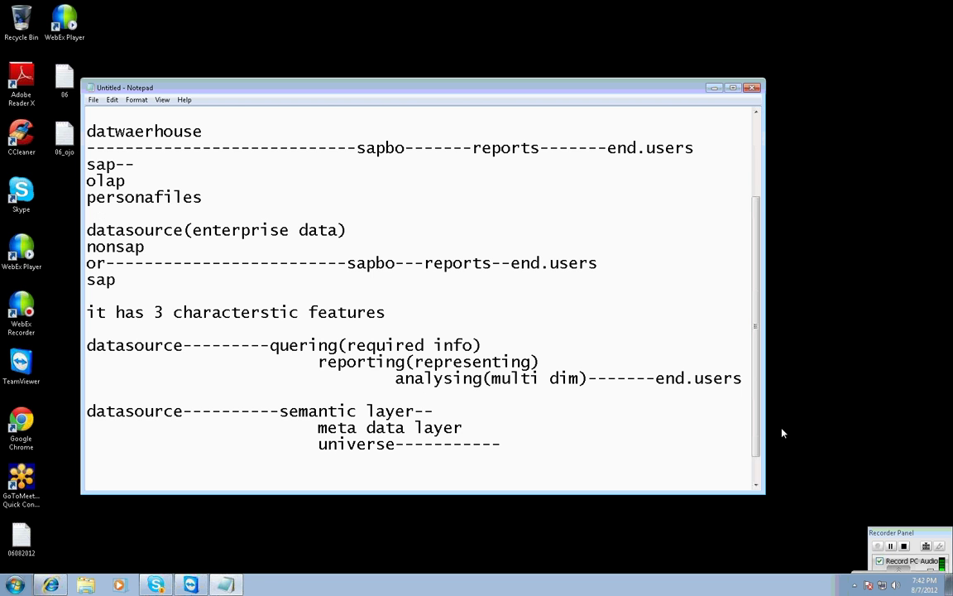
type("unvere")
key("BackSpace")
key("BackSpace")
key("BackSpace")
key("BackSpace")
Define universe as 'a partial represenation of ur source structure' and add (structure) after universe.
type("iverse:is ")
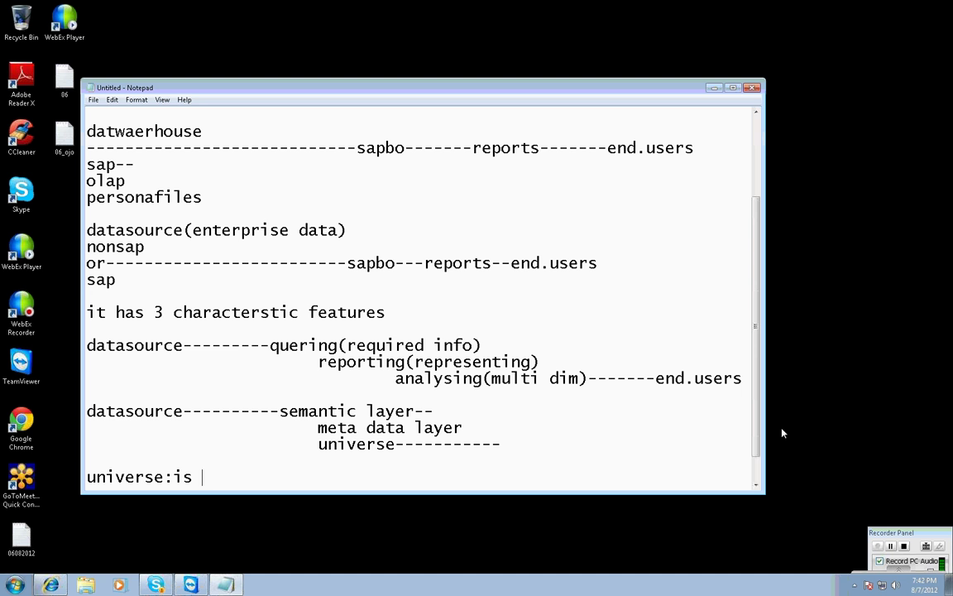
type("a partial re")
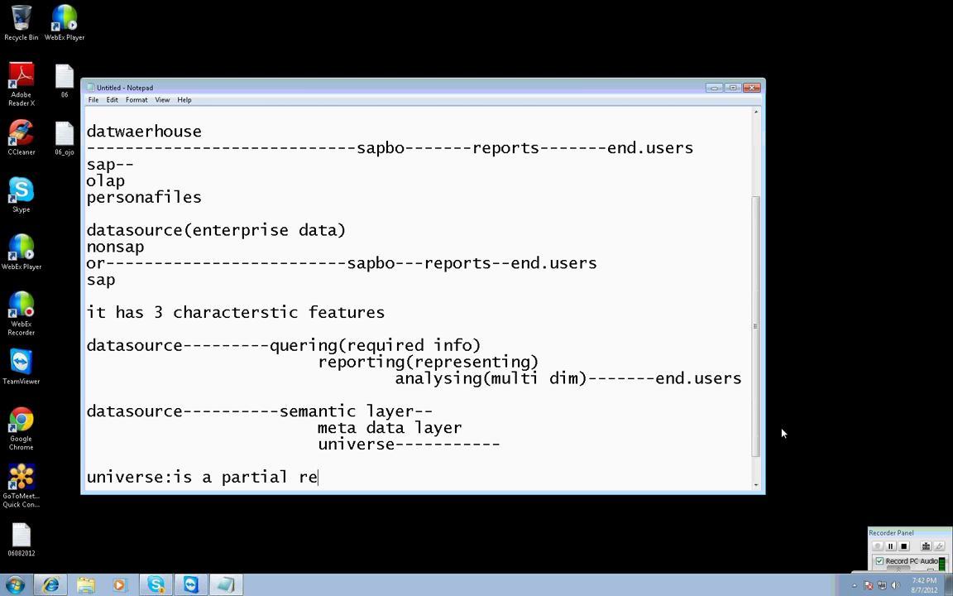
type("presenation of u")
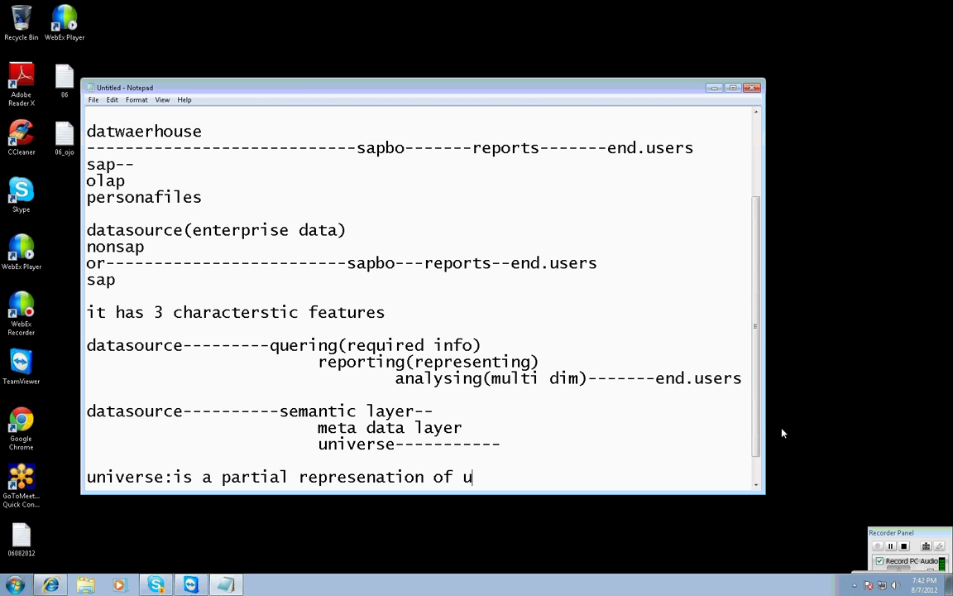
type("r soure structure")
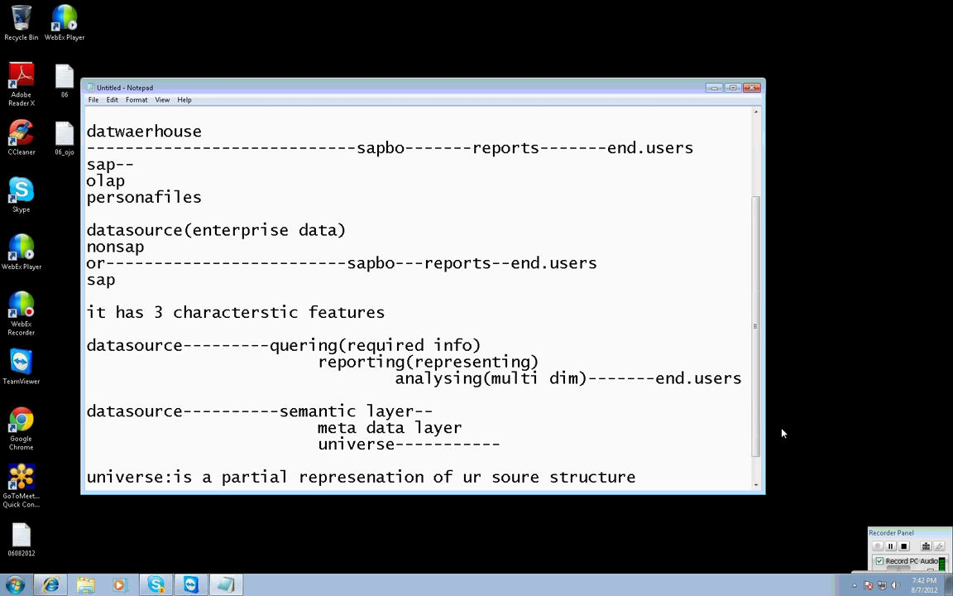
left_click(532, 477)
type("c")
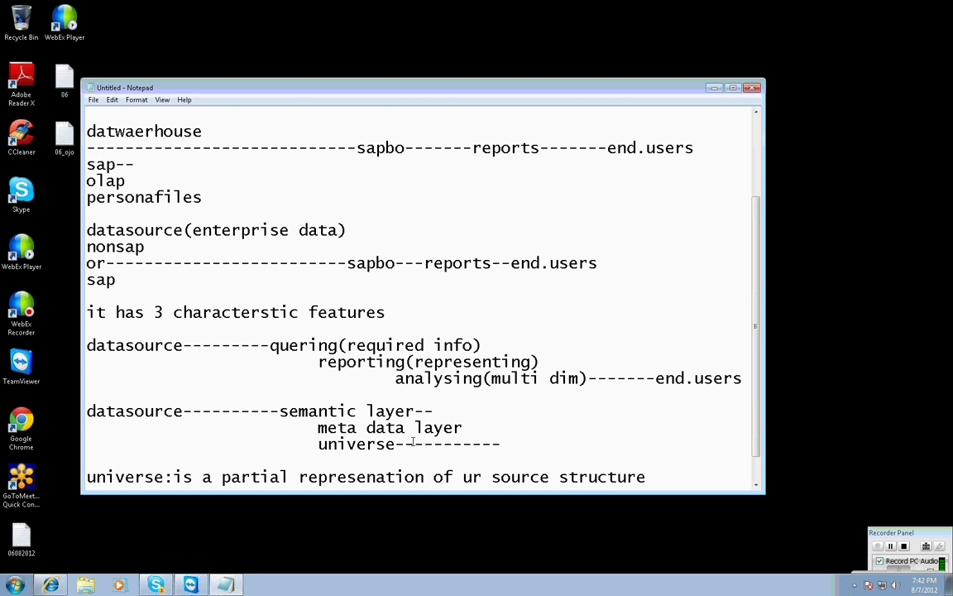
left_click(401, 444)
type("(structure")
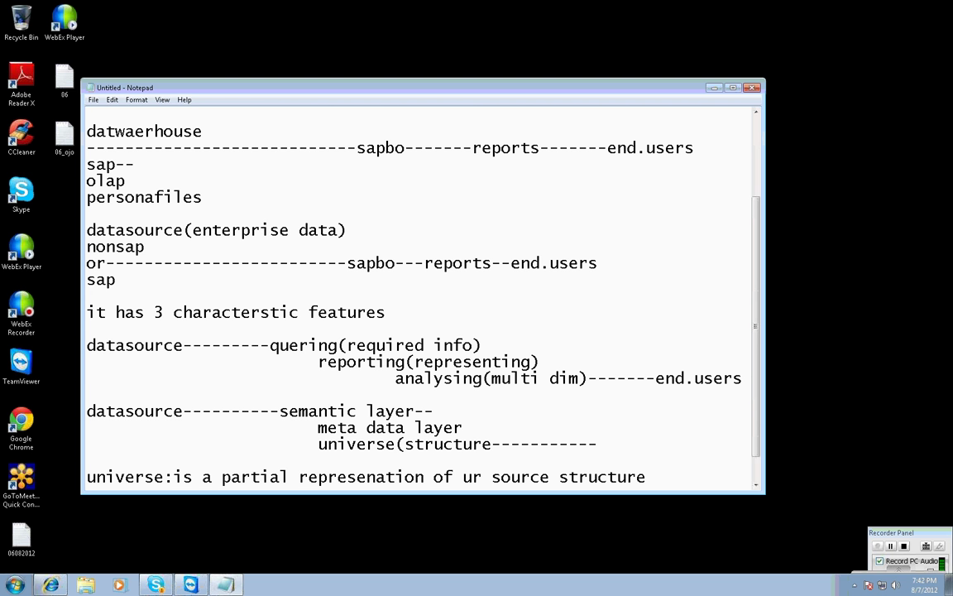
type(")")
Add the line datasource-----------sales universe(sales structure).
left_click(87, 477)
key("Down")
key("Down")
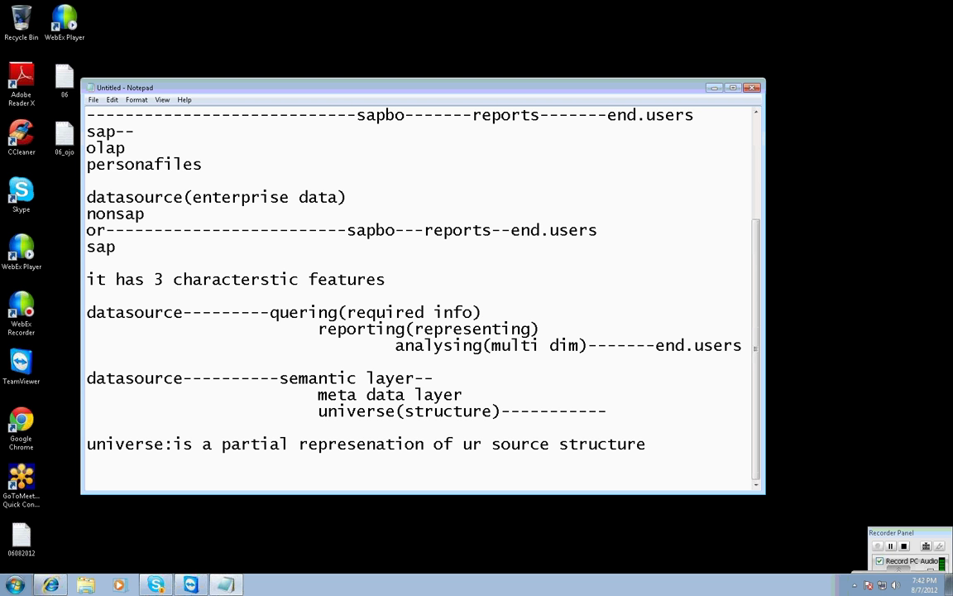
type("datasource-----------")
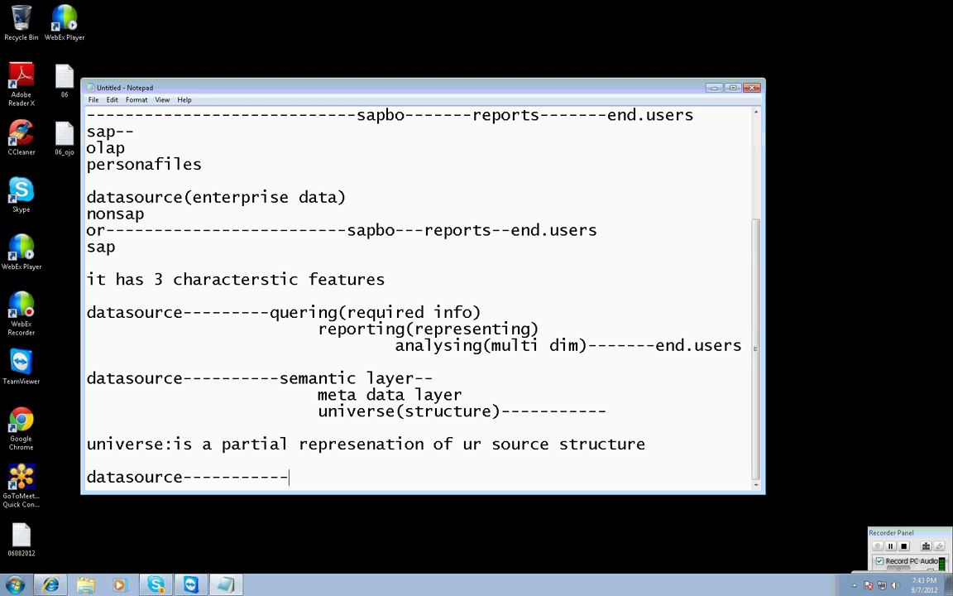
type("sales un")
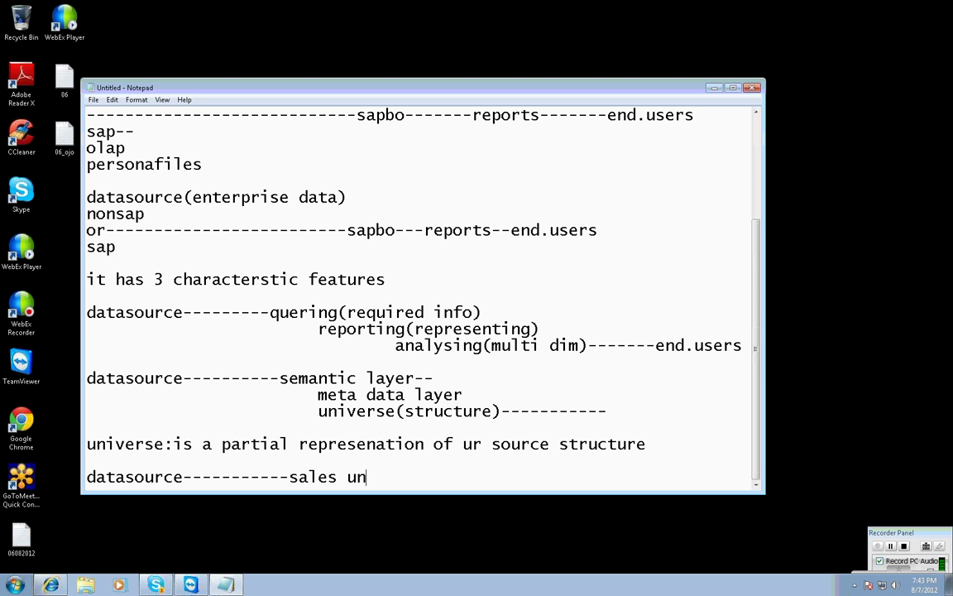
type("iverse(sales str")
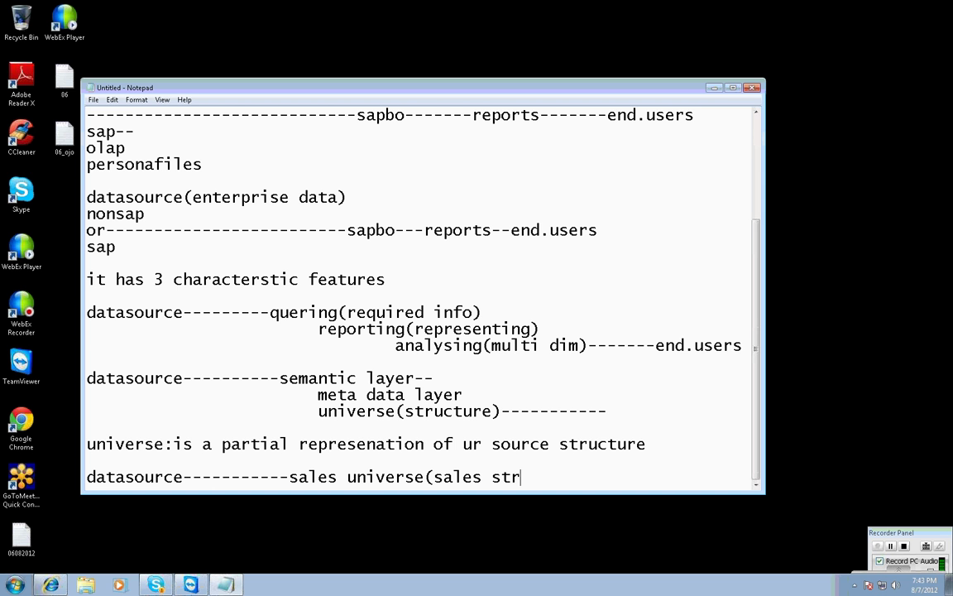
type("ucture)")
Add an indented purchase universe(purchsae structure) line, then start the datasource---universe(structure)----reports flow.
key("Return")
key("Tab")
key("Tab")
type("p")
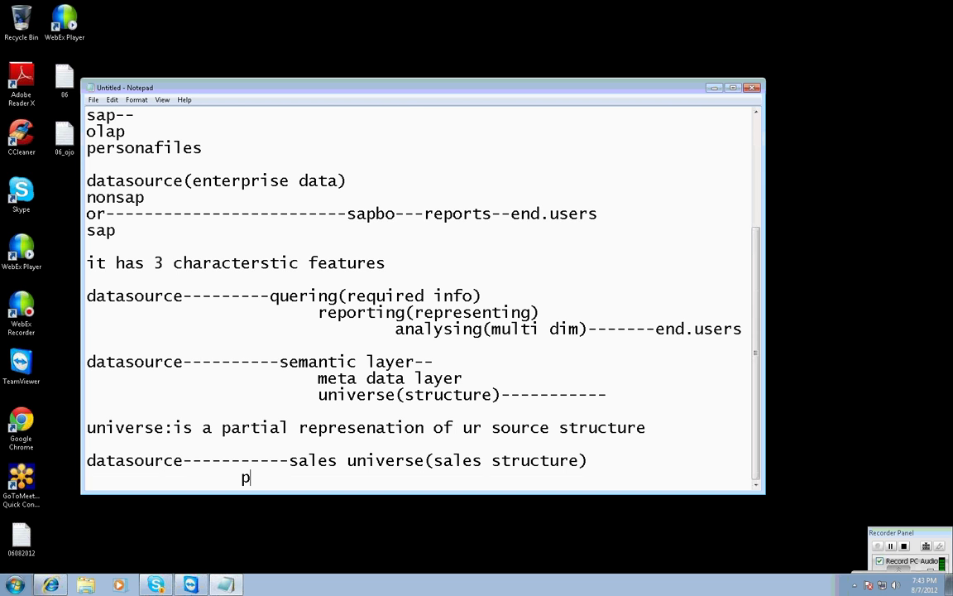
type("urchase universe(")
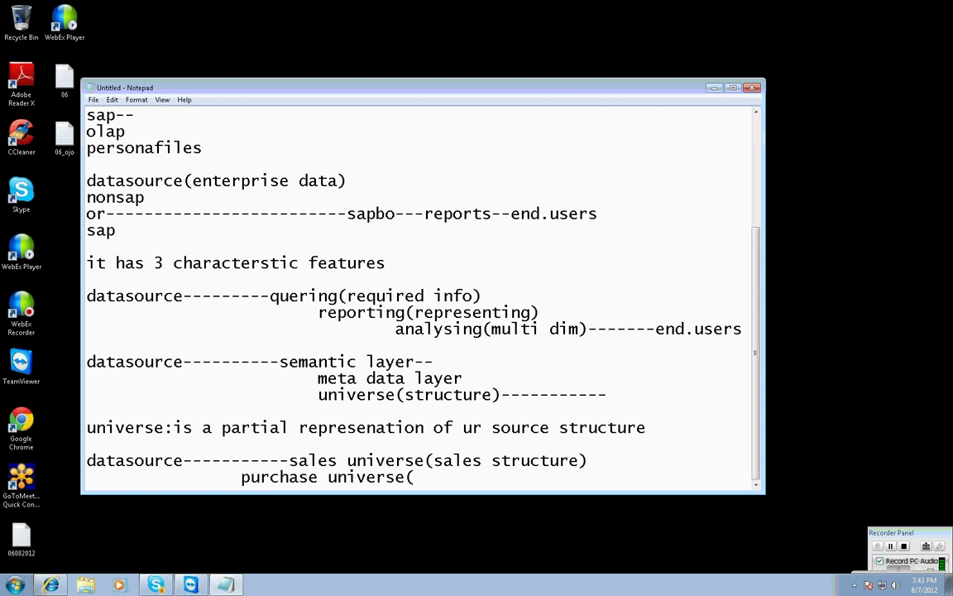
type("purchsae struct")
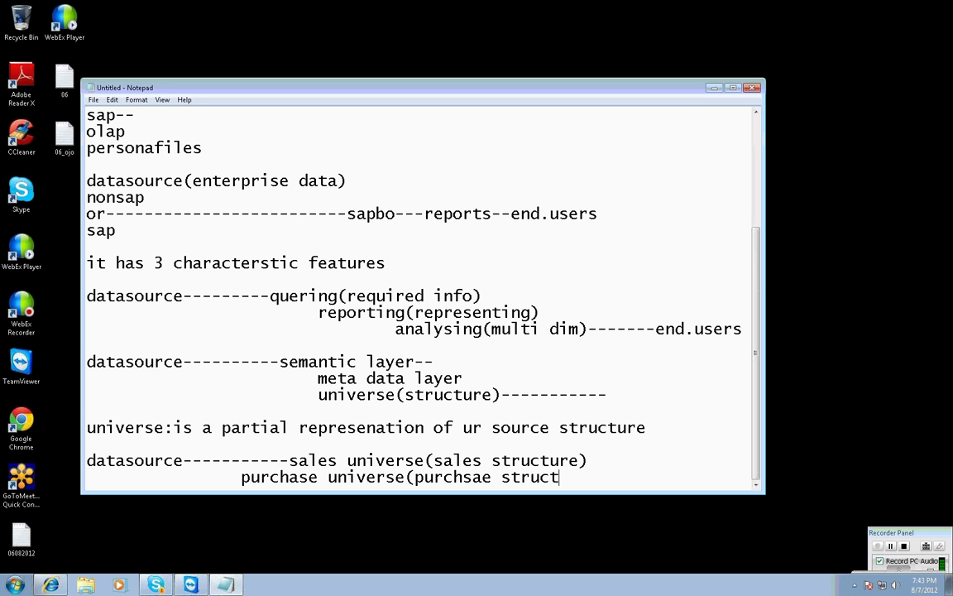
type("ure)")
key("Return")
key("Tab")
key("Tab")
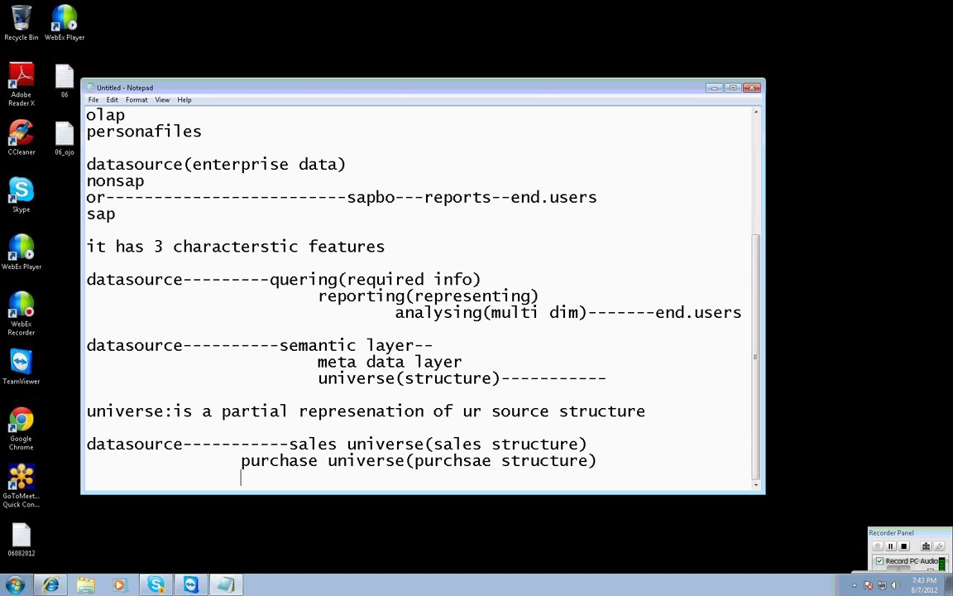
key("Return")
type("datasourc")
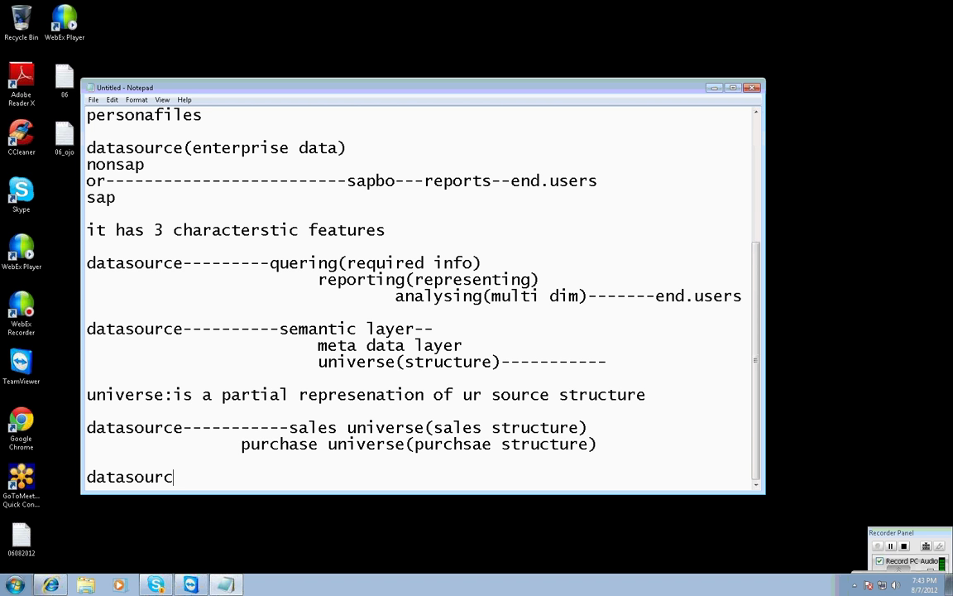
type("e---------universe(st")
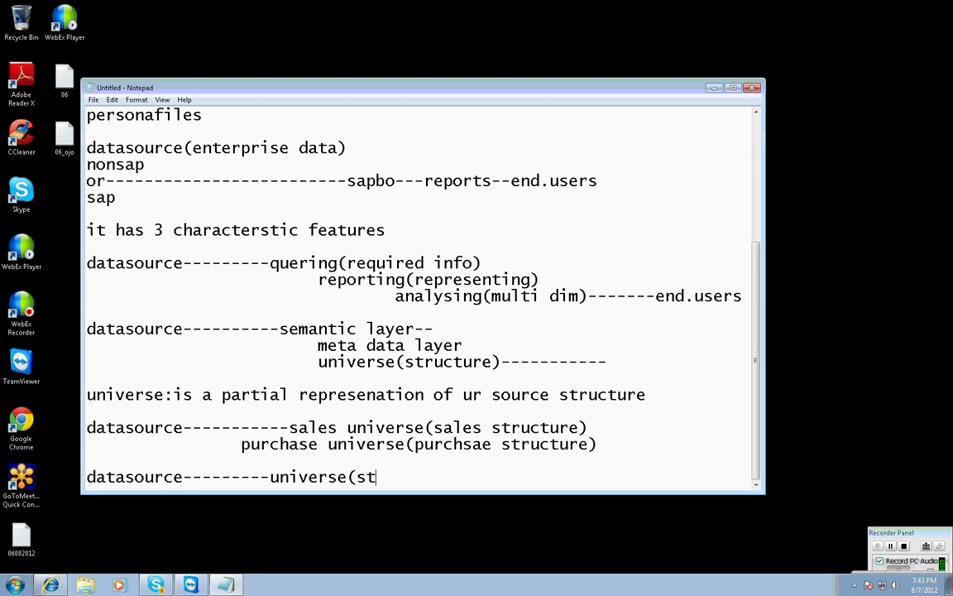
type("ructure)--")
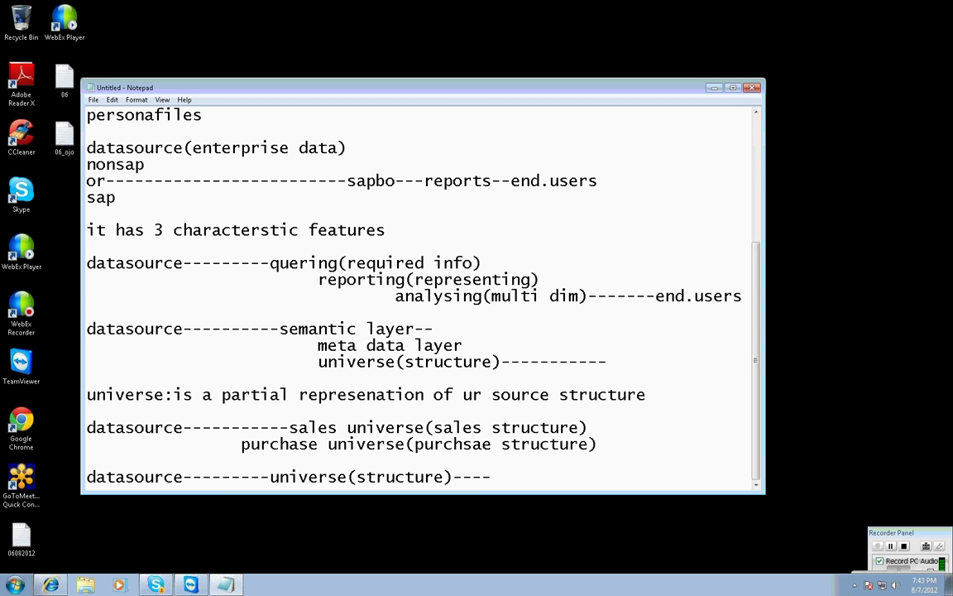
type("--reports--")
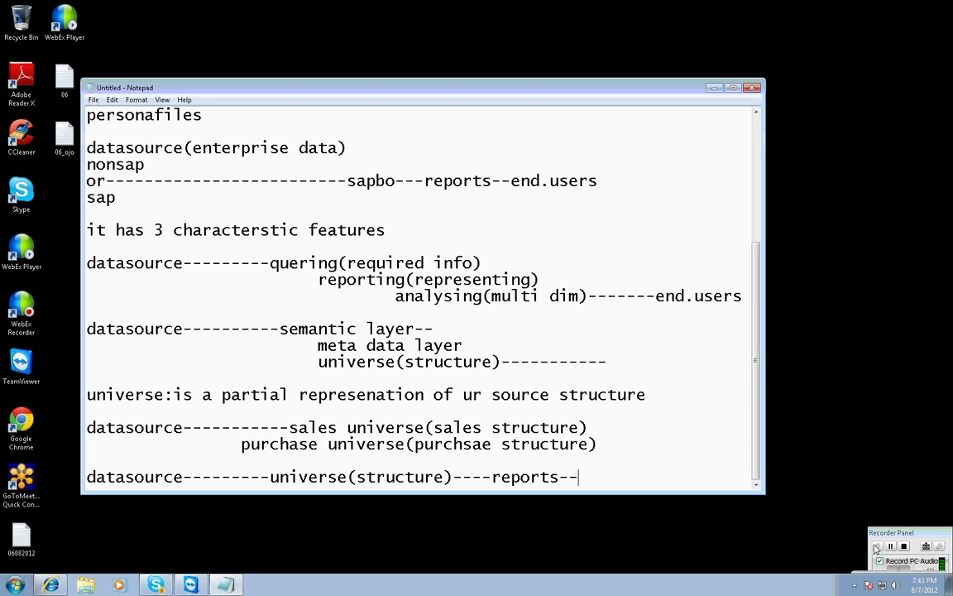
type("-end")
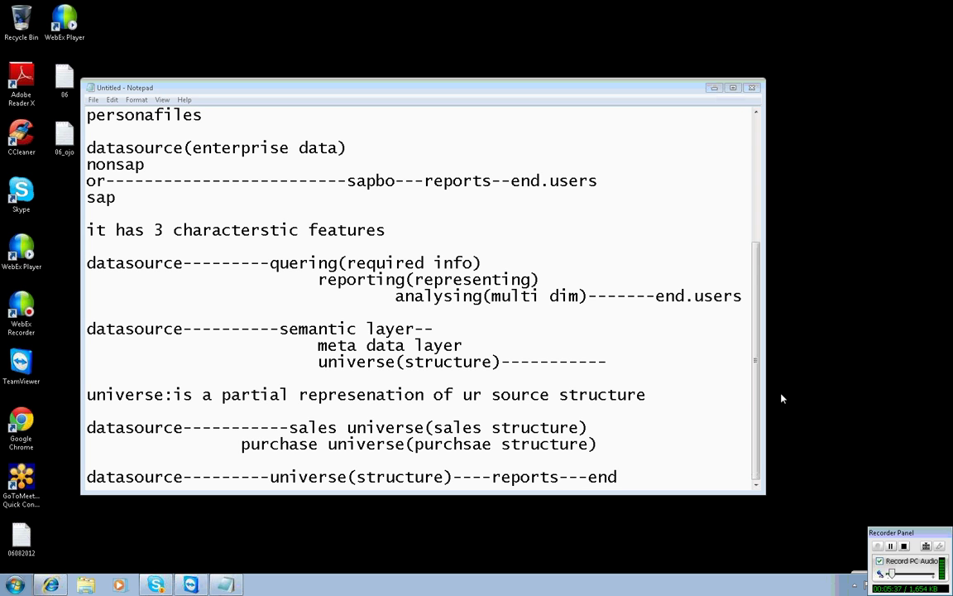
Finish the flow with 'end users' and highlight 'structure' and 'reports' within it.
key("alt+Tab")
type("users")
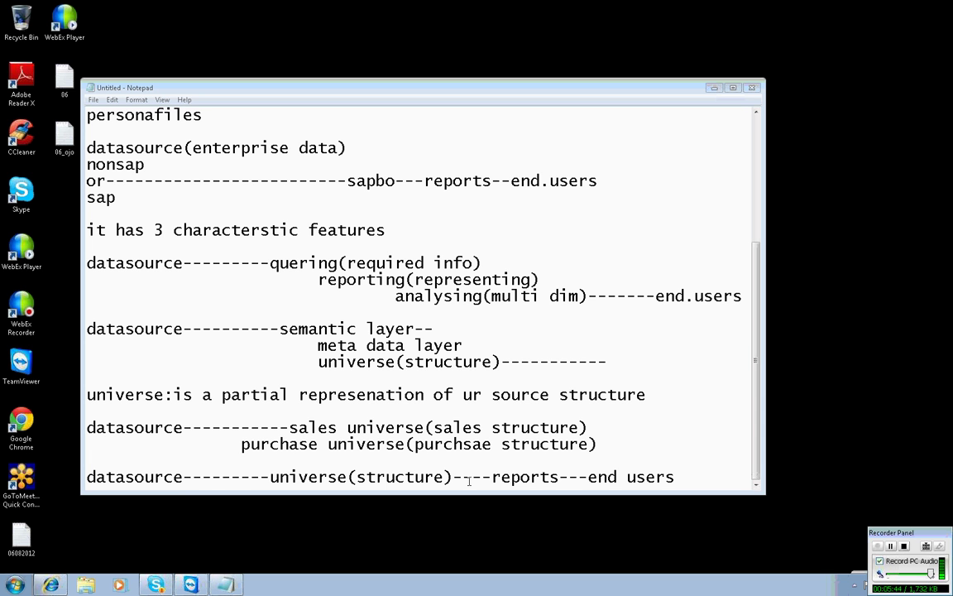
left_click_drag(461, 477, 376, 477)
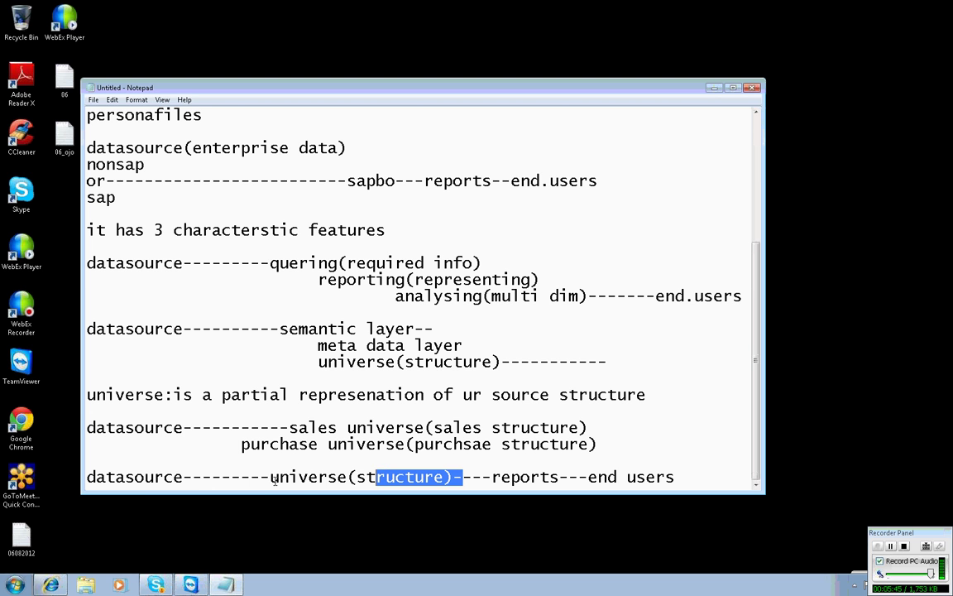
left_click(492, 478)
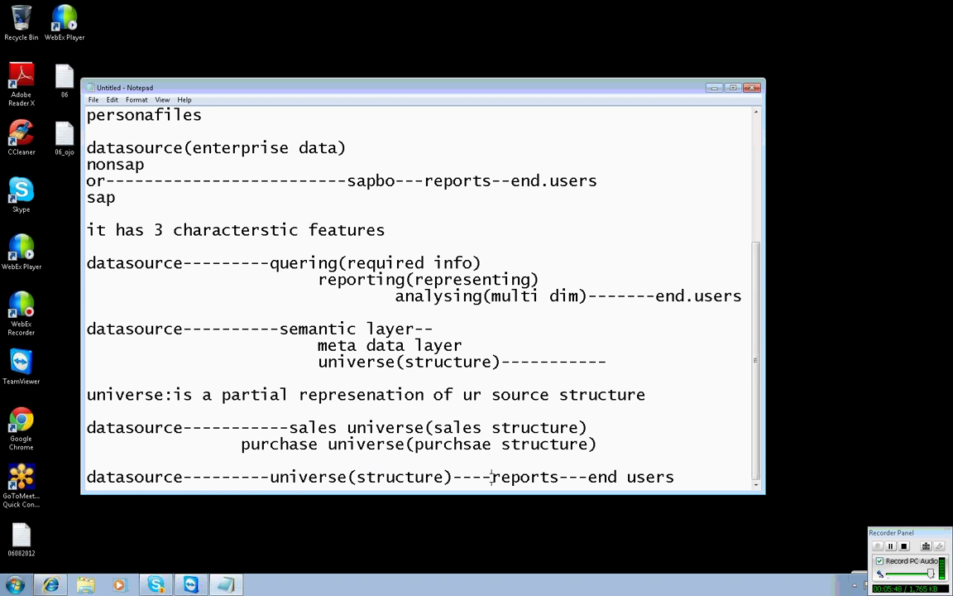
left_click_drag(491, 478, 560, 478)
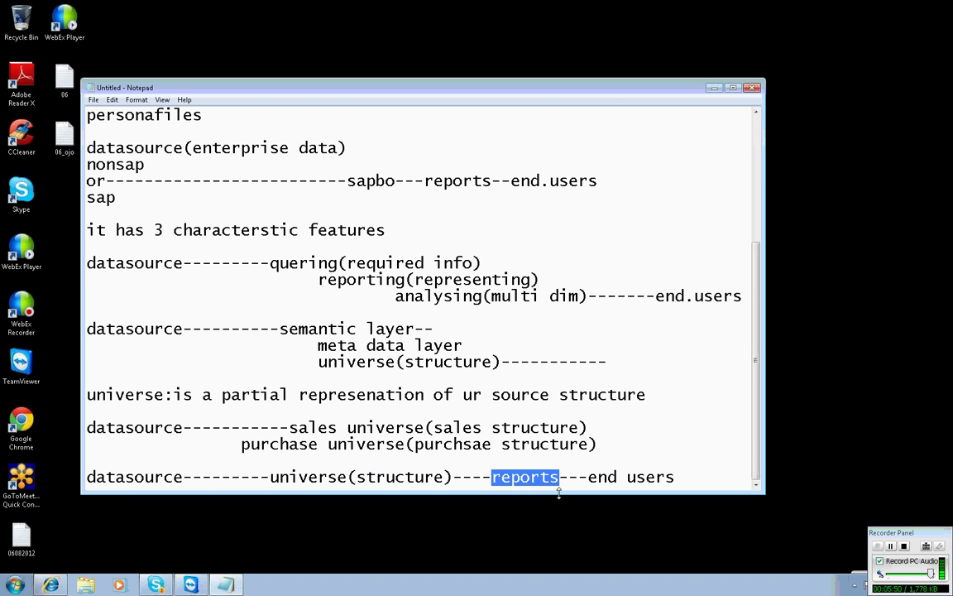
left_click(680, 477)
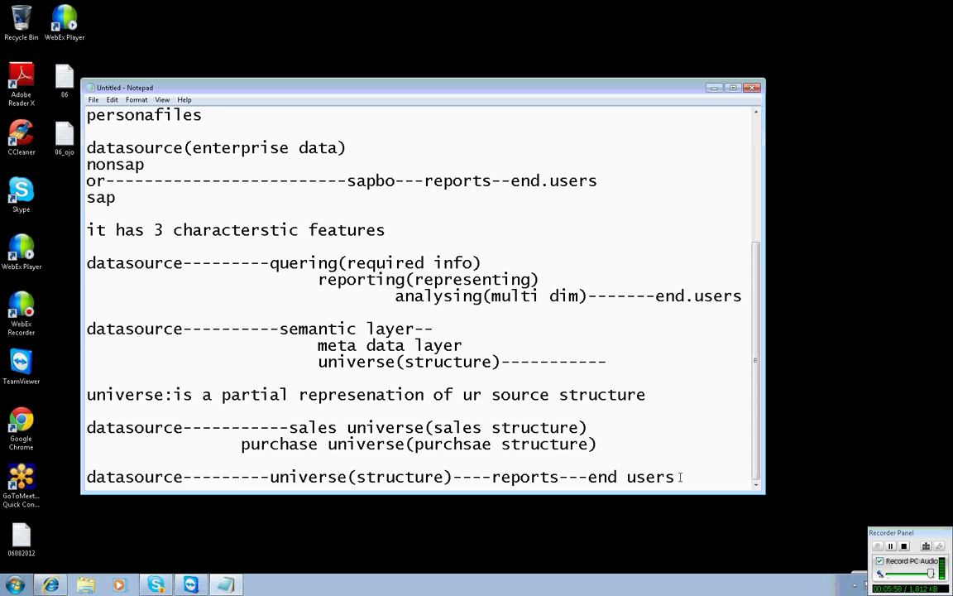
Add the lines 'universe creation---desinger role---' and 'reports creation----report developer role----'.
key("Return")
key("Return")
type("u")
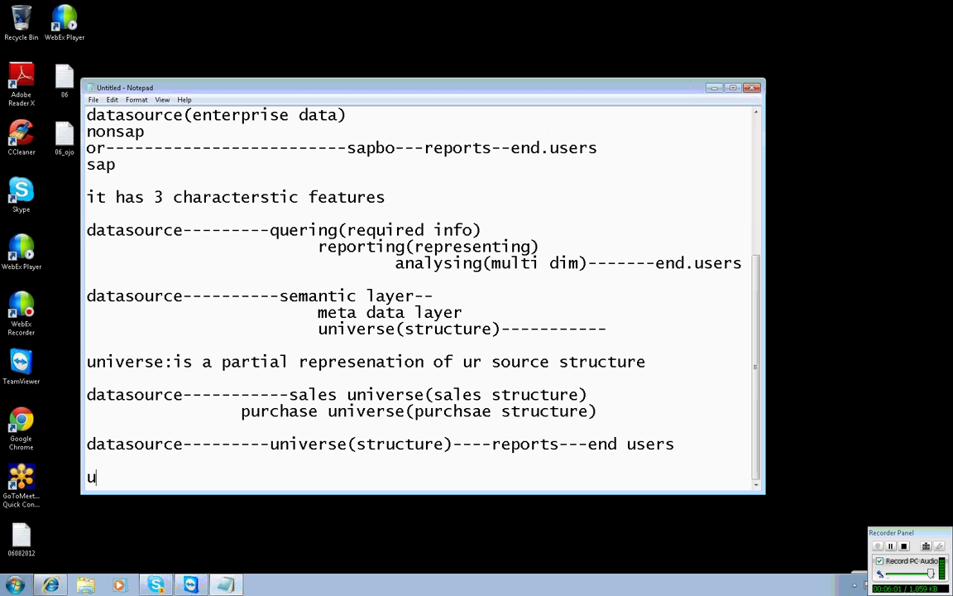
type("niverse ceration")
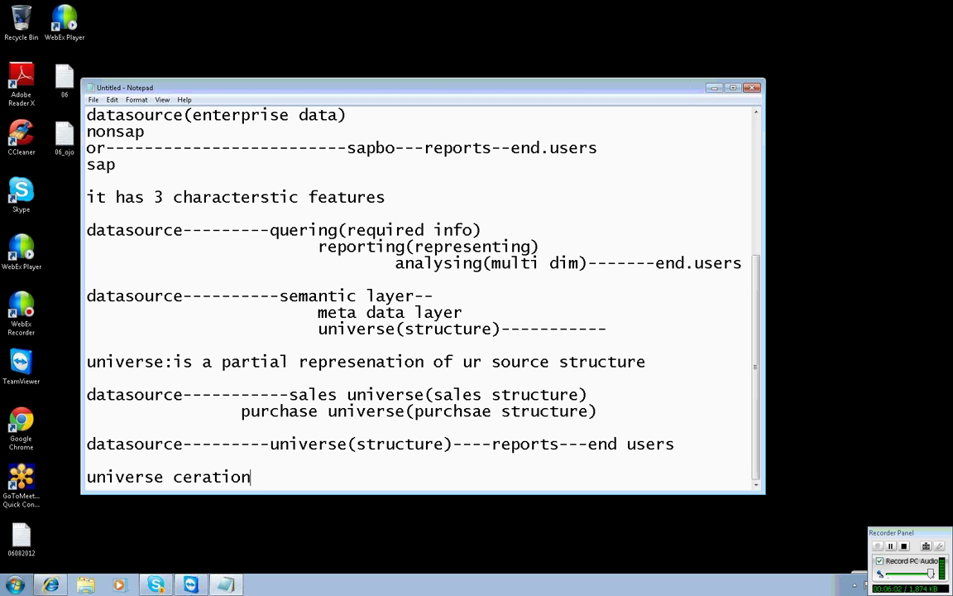
key("BackSpace")
key("BackSpace")
key("BackSpace")
key("BackSpace")
key("BackSpace")
key("BackSpace")
key("BackSpace")
type("reation---desinger role---")
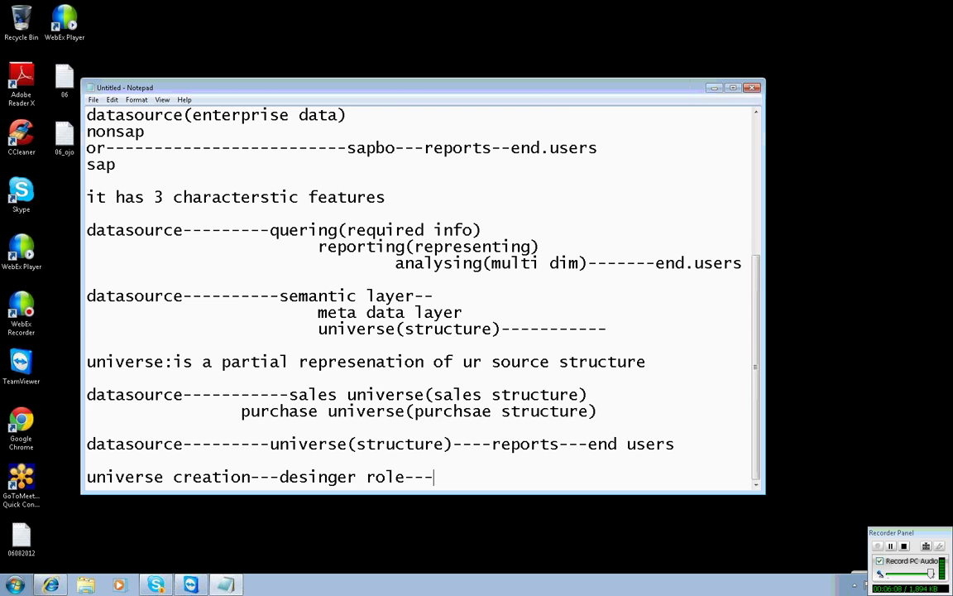
key("Return")
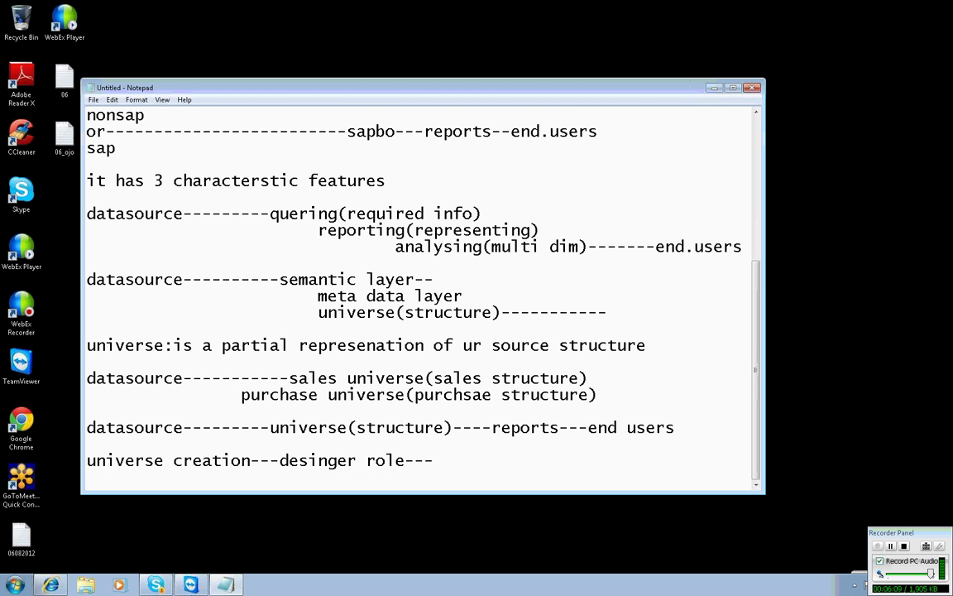
type("reports creation")
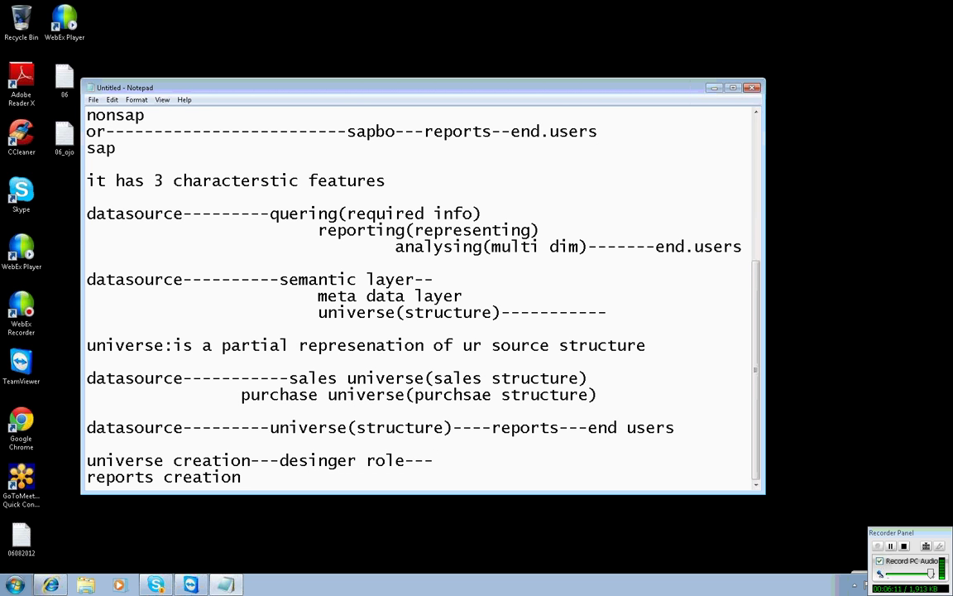
type("----report develo")
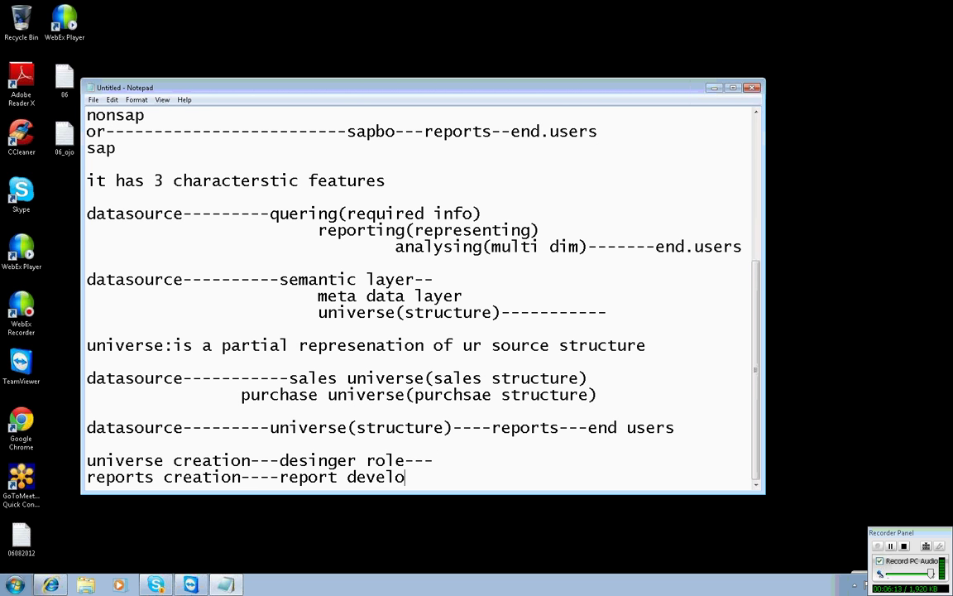
type("per role----")
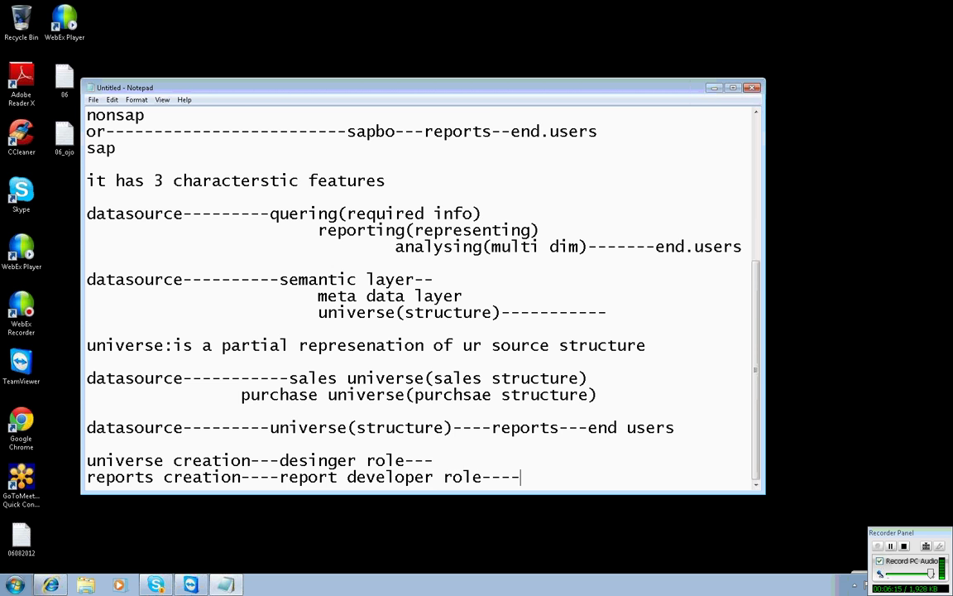
key("Return")
key("Return")
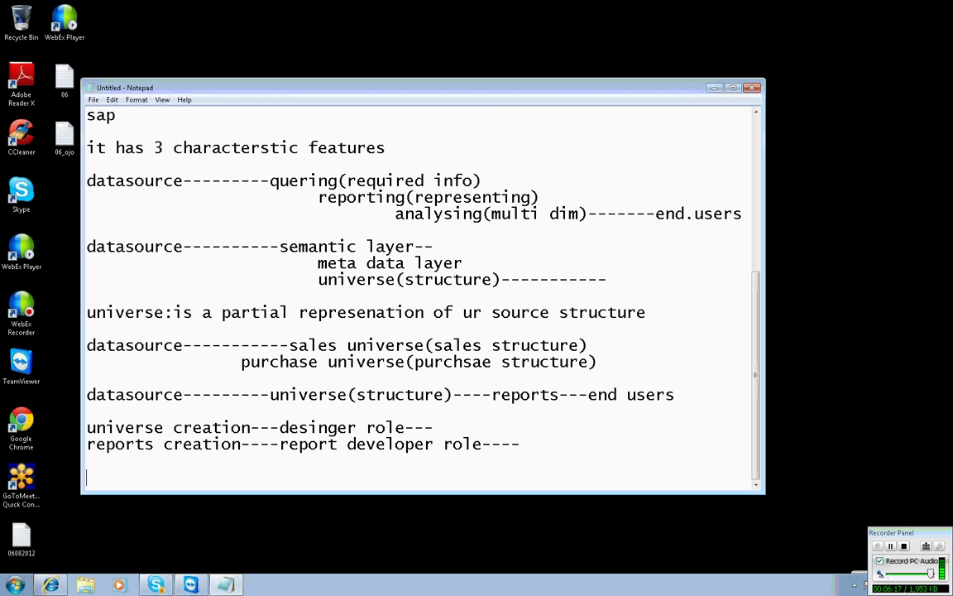
Add the line 'oracle------source----for his purpose ---one universe'.
type("oracle------source----")
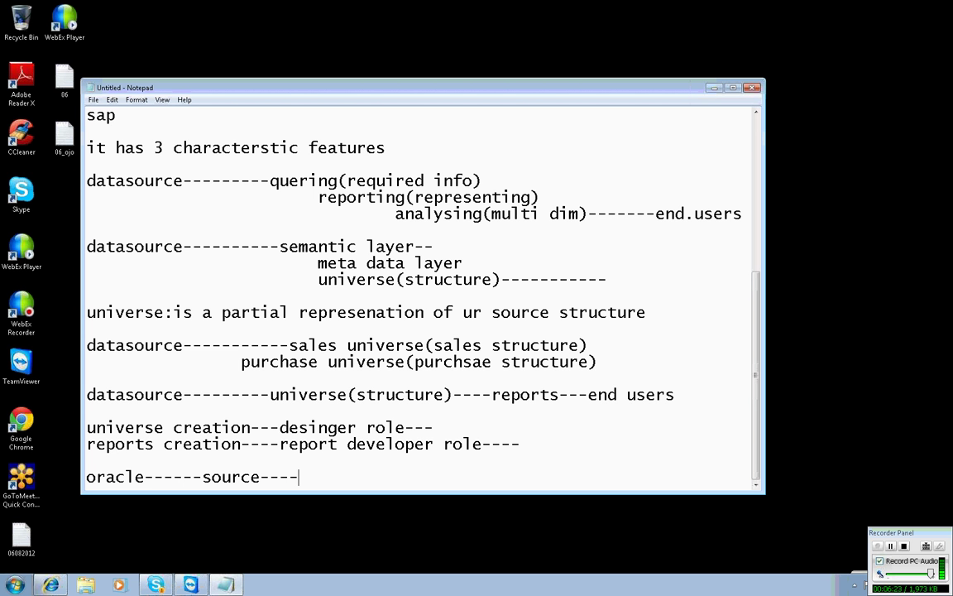
type("for his pur")
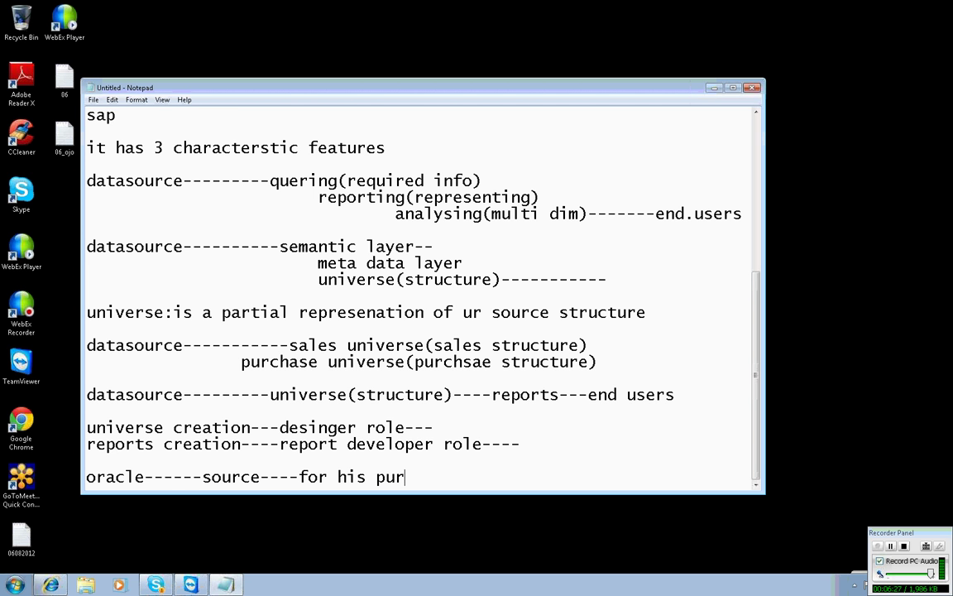
type("pose ---one universe")
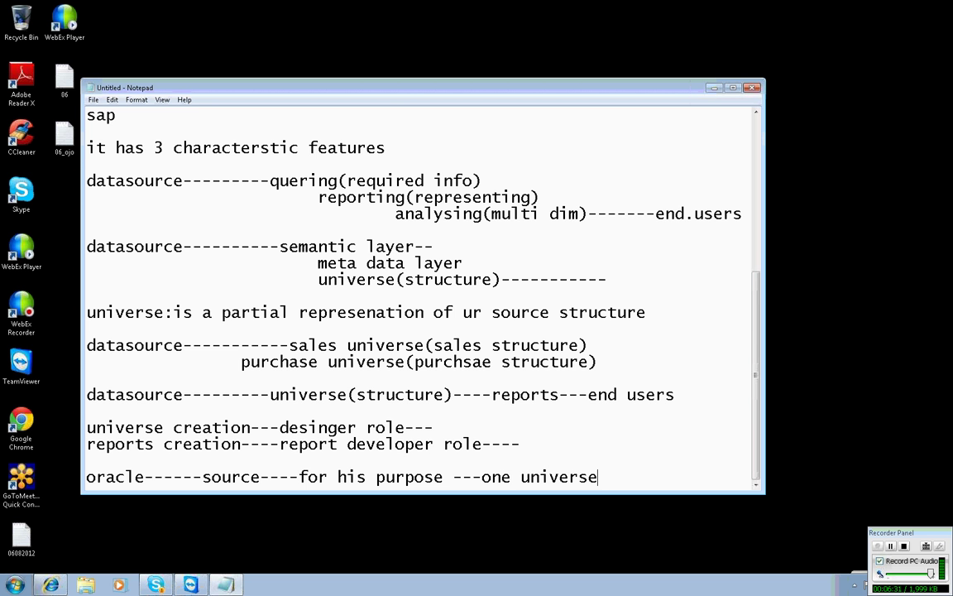
key("Return")
key("Return")
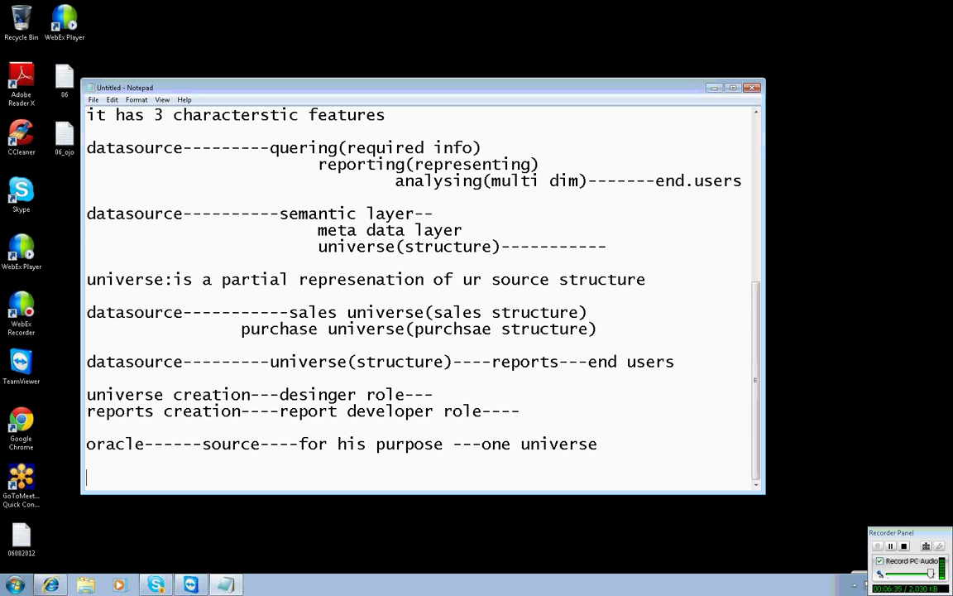
Write the heading 'develpment life cycle-----for creationof the universe' followed by a blank line.
type("develpme")
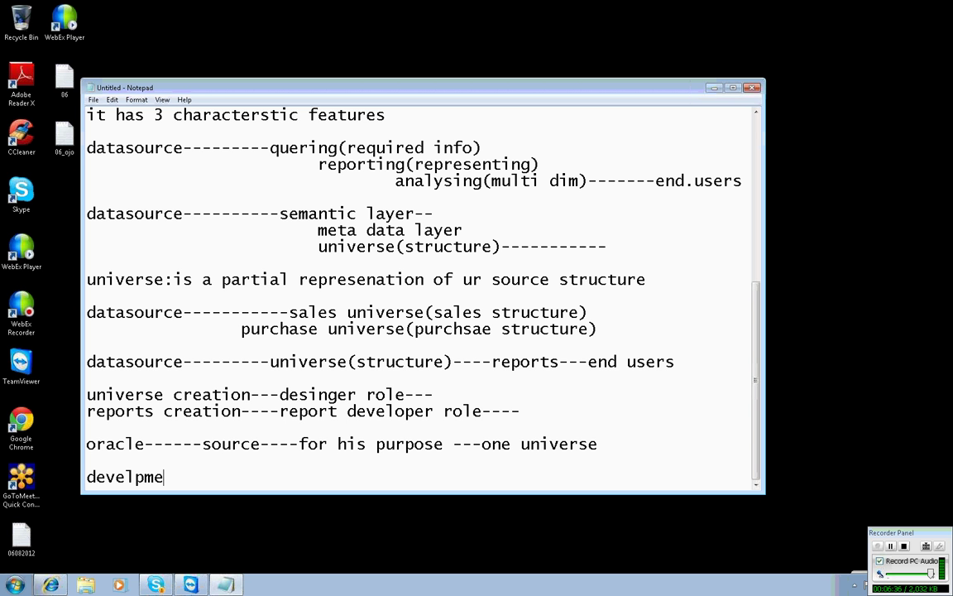
type("nt life cycle")
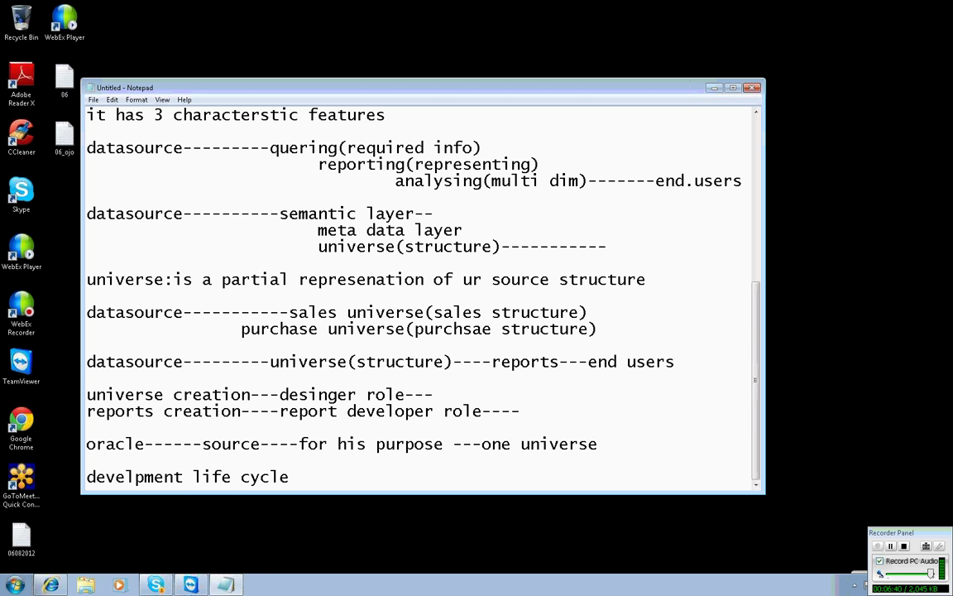
type("-----for creationof the universe")
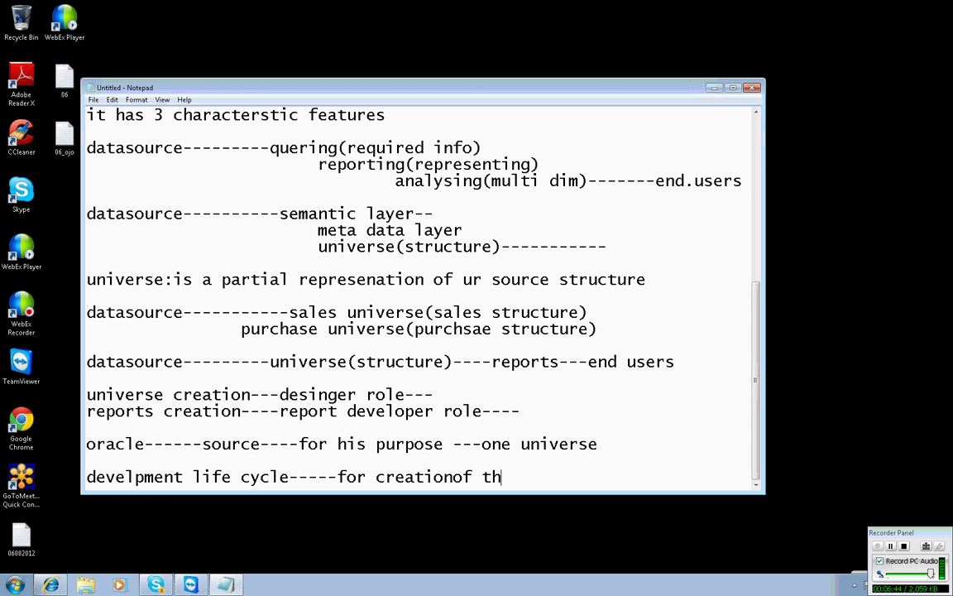
key("Return")
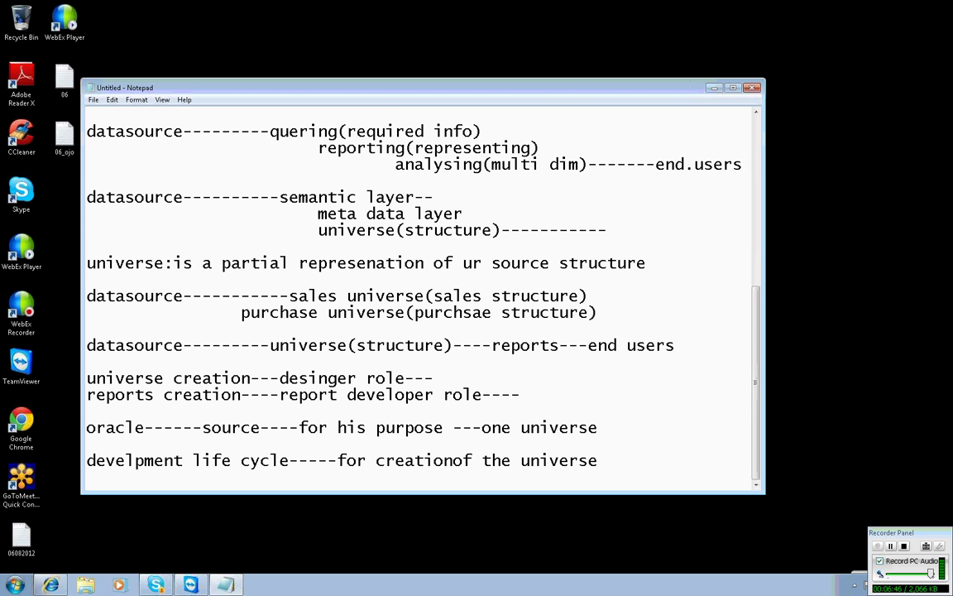
key("Return")
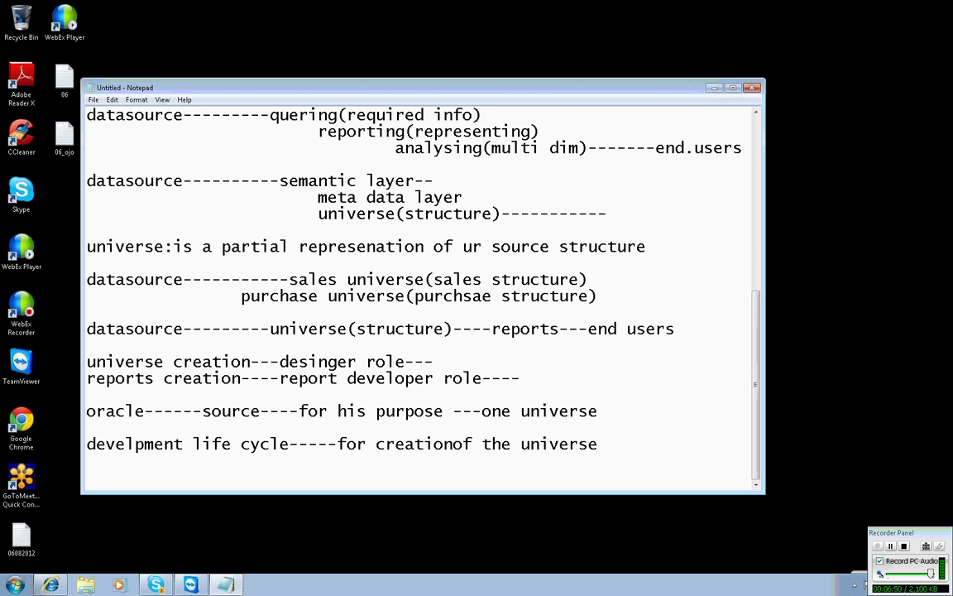
List the stages prepare, analyse, plan, implemenation, test, deployement and evolvment on separate dashed lines.
type("prepare---")
key("Return")
key("Return")
type("a")
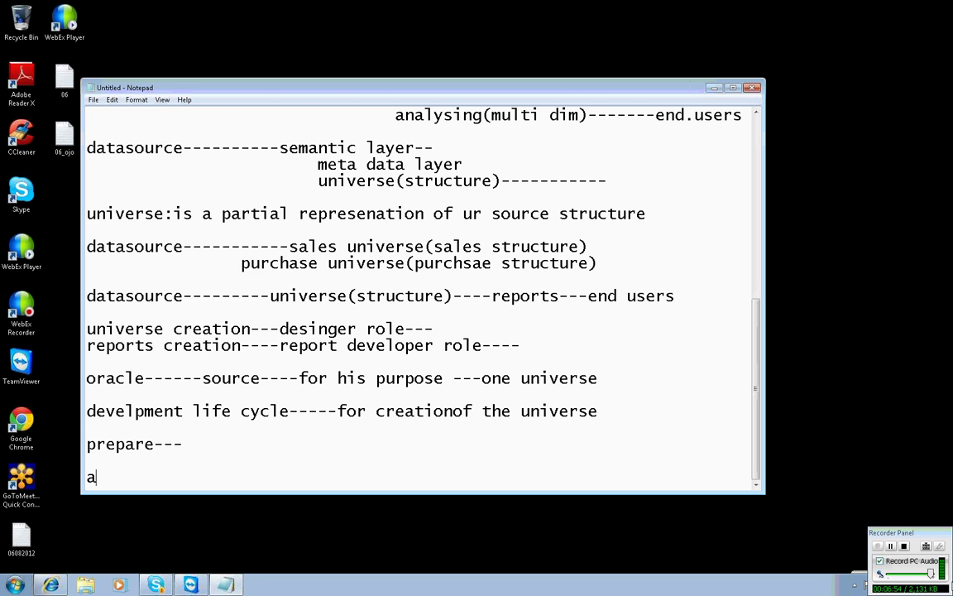
type("nalyse----")
key("Return")
key("Return")
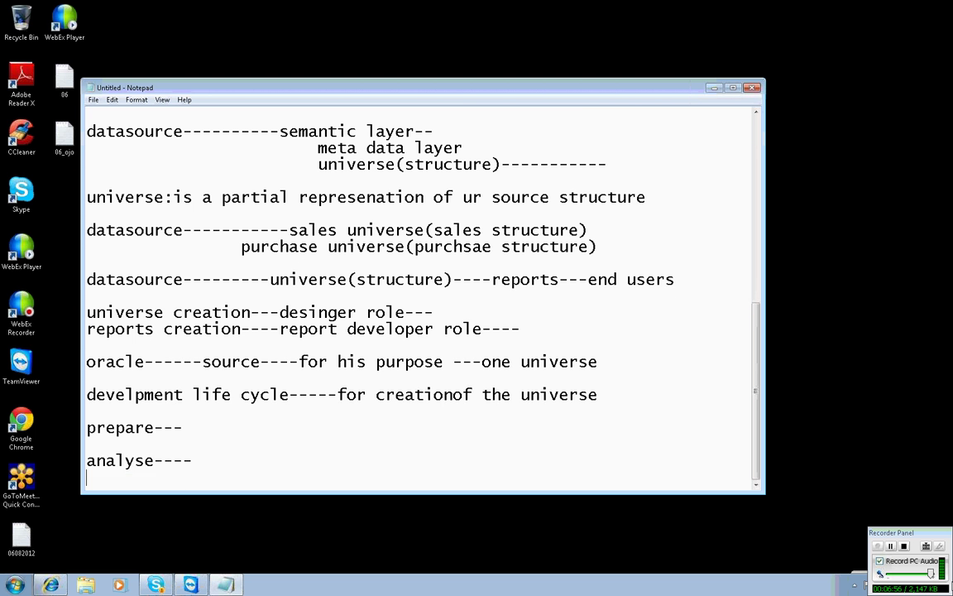
type("plan-----------")
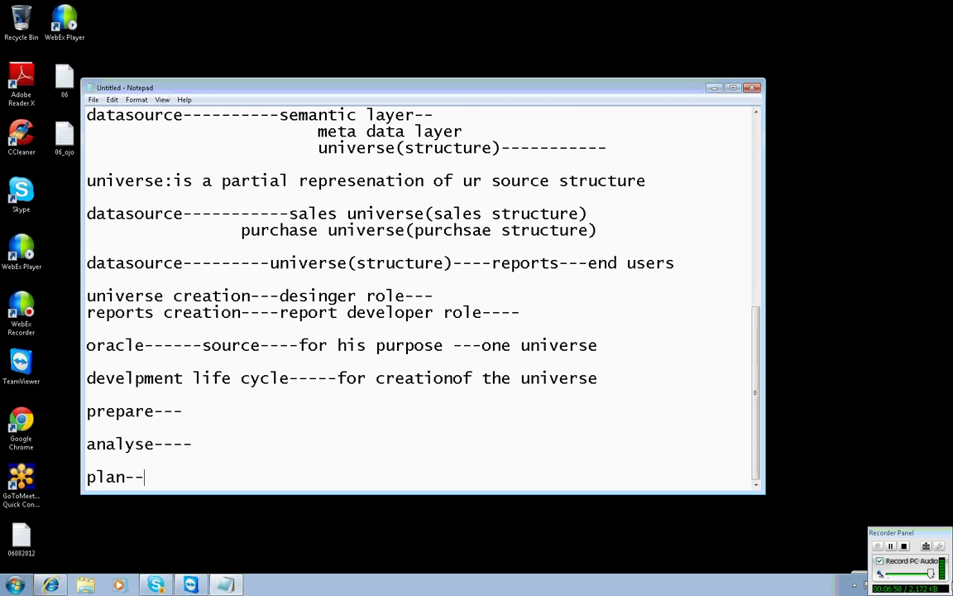
key("Return")
key("Return")
type("impleme")
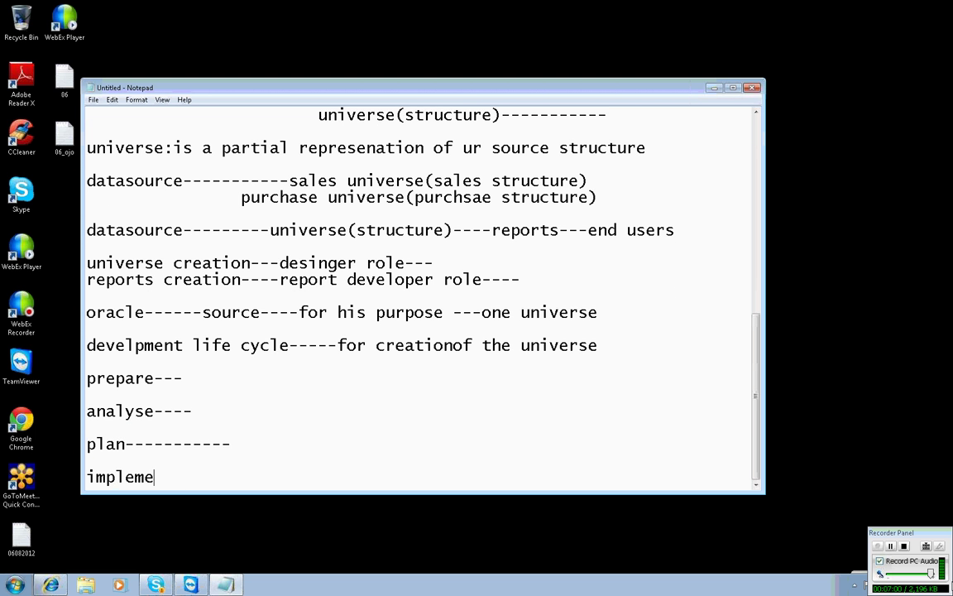
type("nation----")
key("Return")
key("Return")
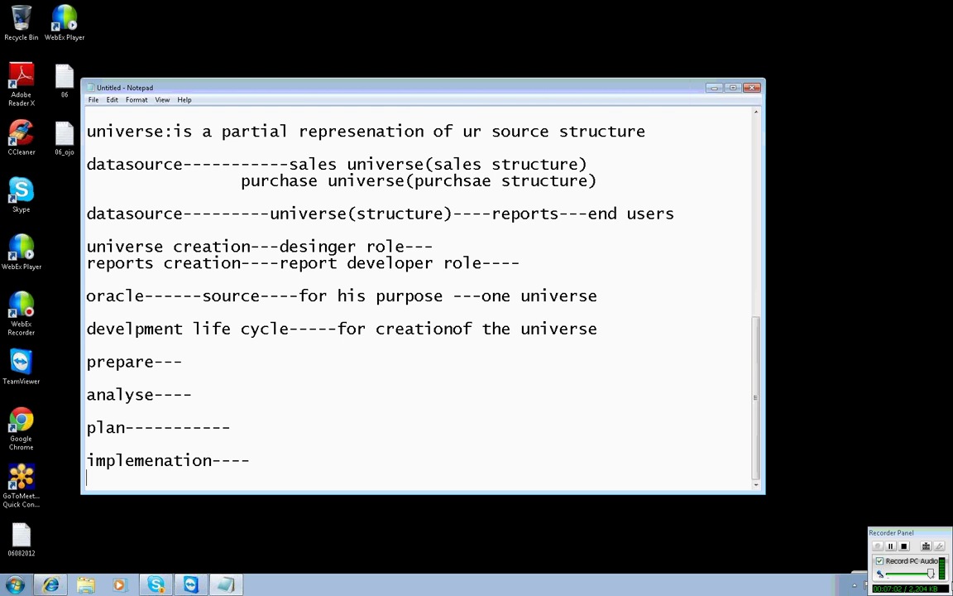
type("test--------------")
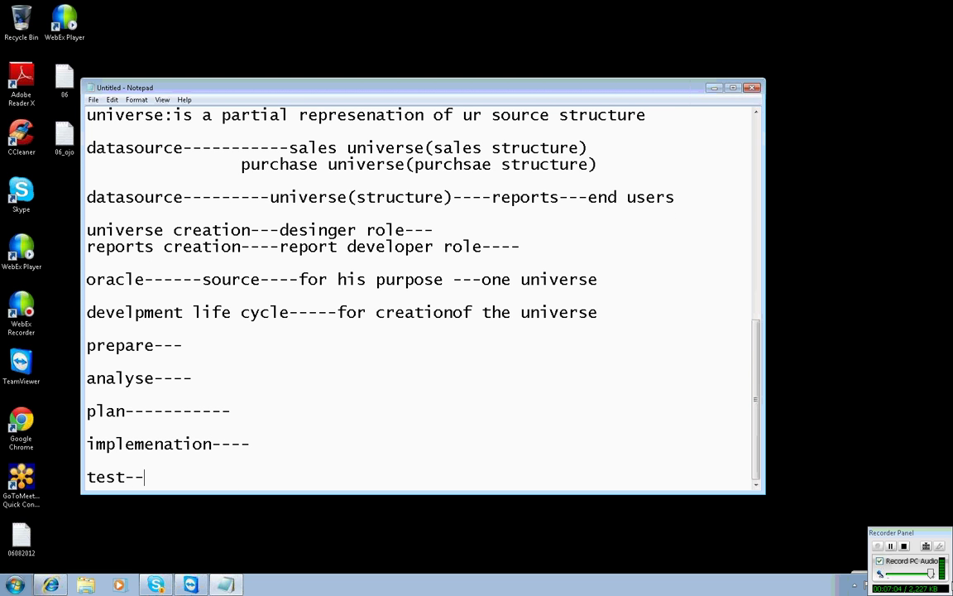
key("Return")
key("Return")
type("deplo")
type("yement")
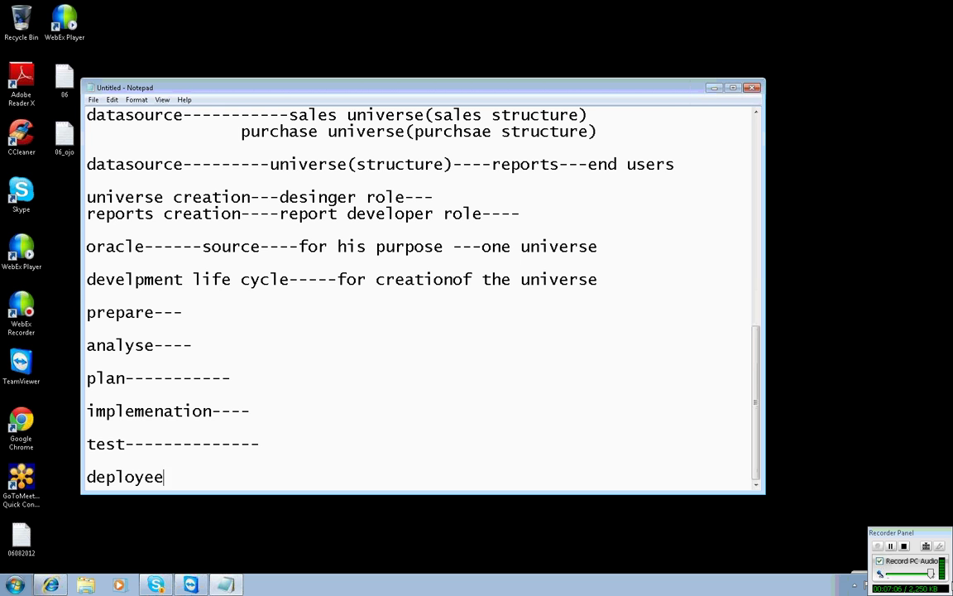
type("--------")
key("Return")
key("Return")
type("evolvm")
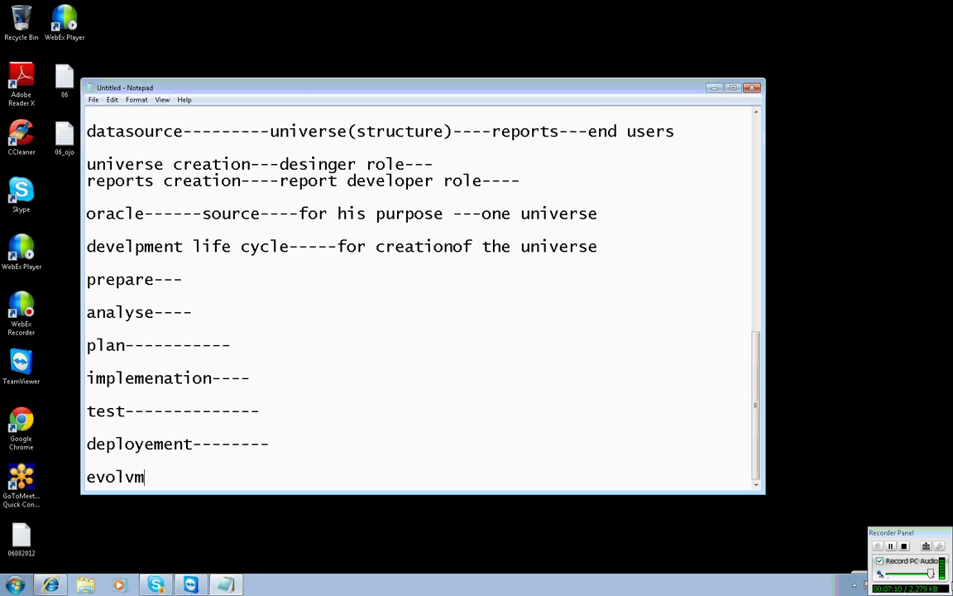
type("ent")
Insert a blank line after the oracle note.
left_click(808, 43)
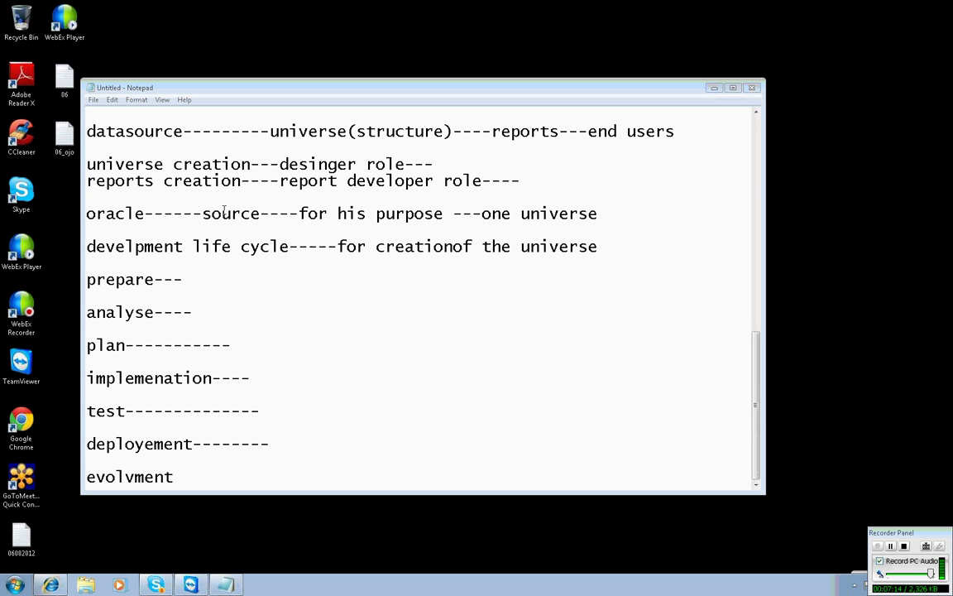
left_click(188, 279)
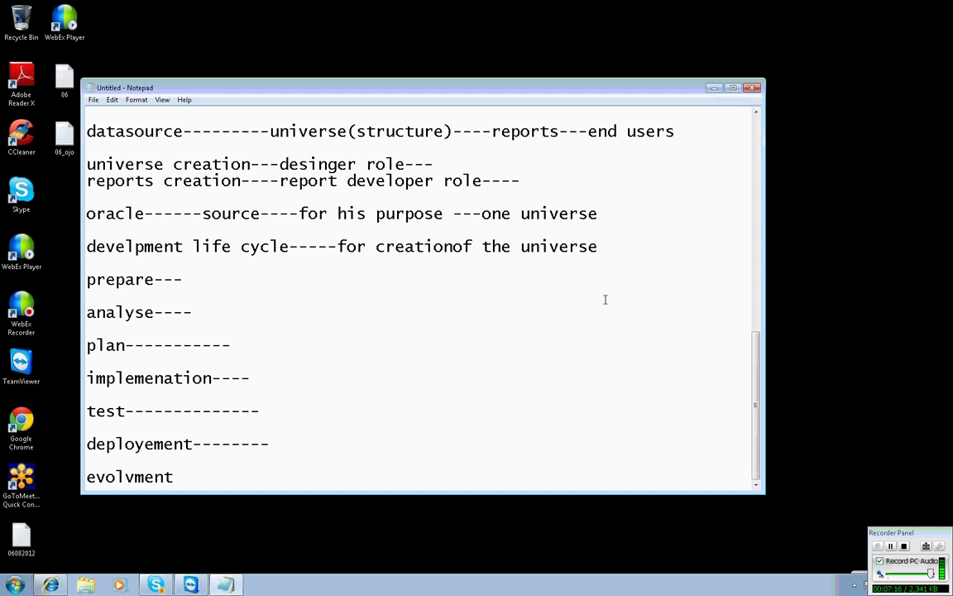
left_click(615, 215)
key("Return")
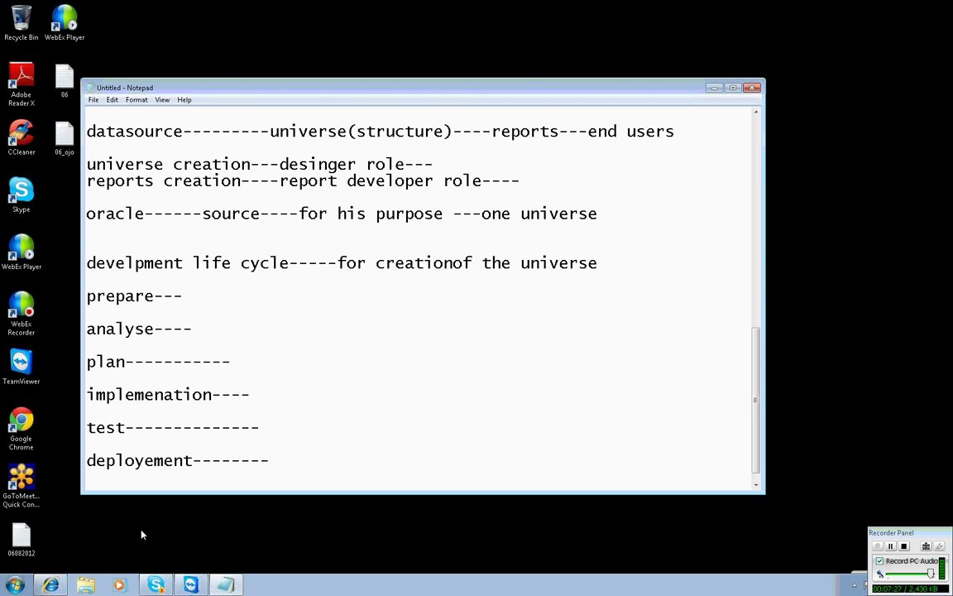
Note that when the end user gives source info and requirements, we need to create a universe; space out 'creationof'.
key("Return")
type("when e")
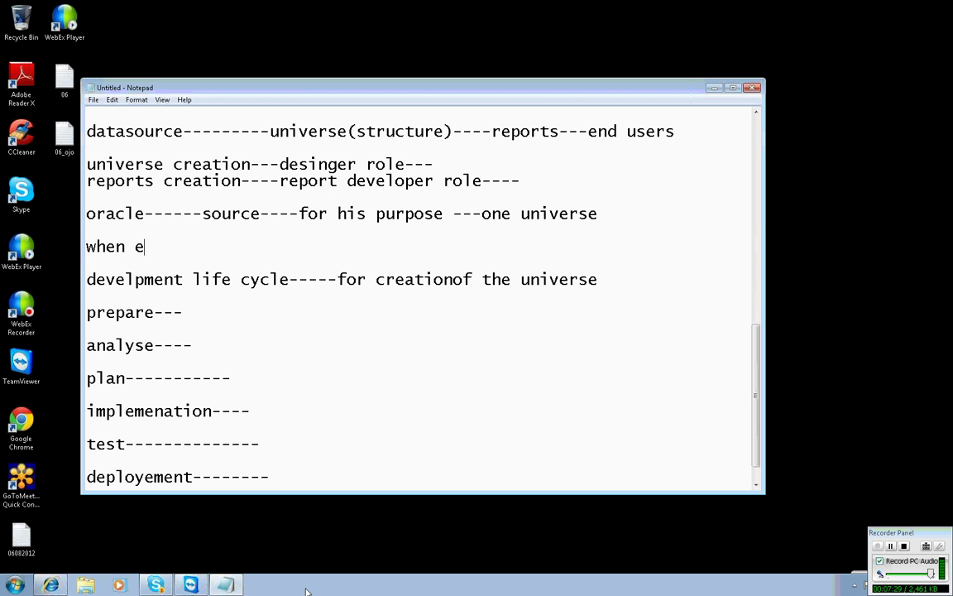
type("ver the end us")
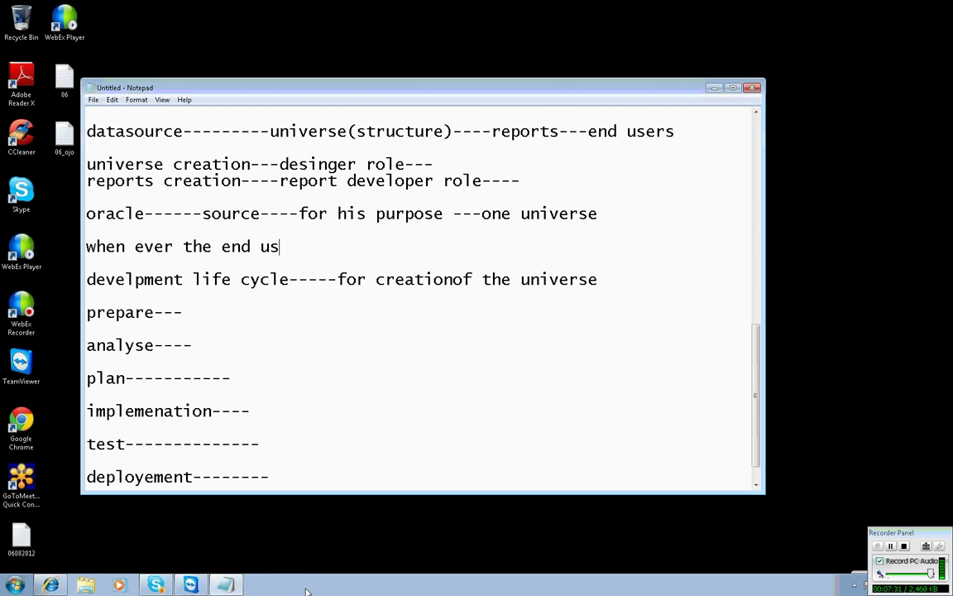
type("er is giving ")
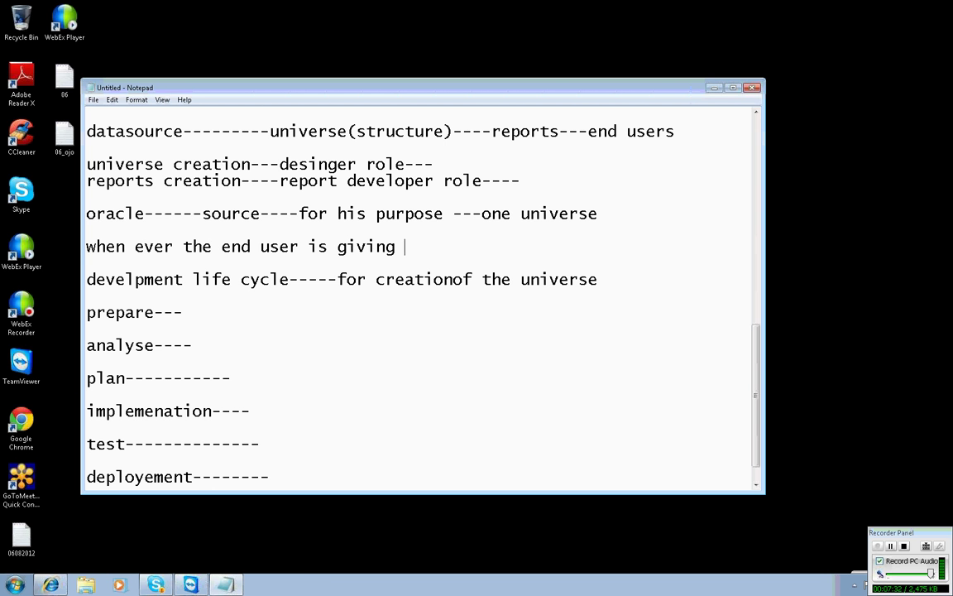
type("his source inf")
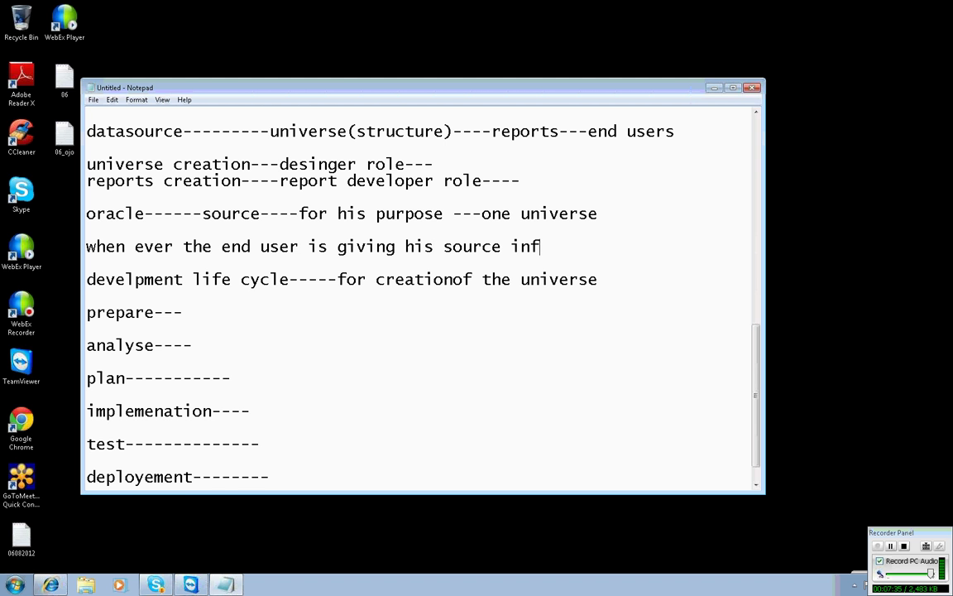
type("o and requirements")
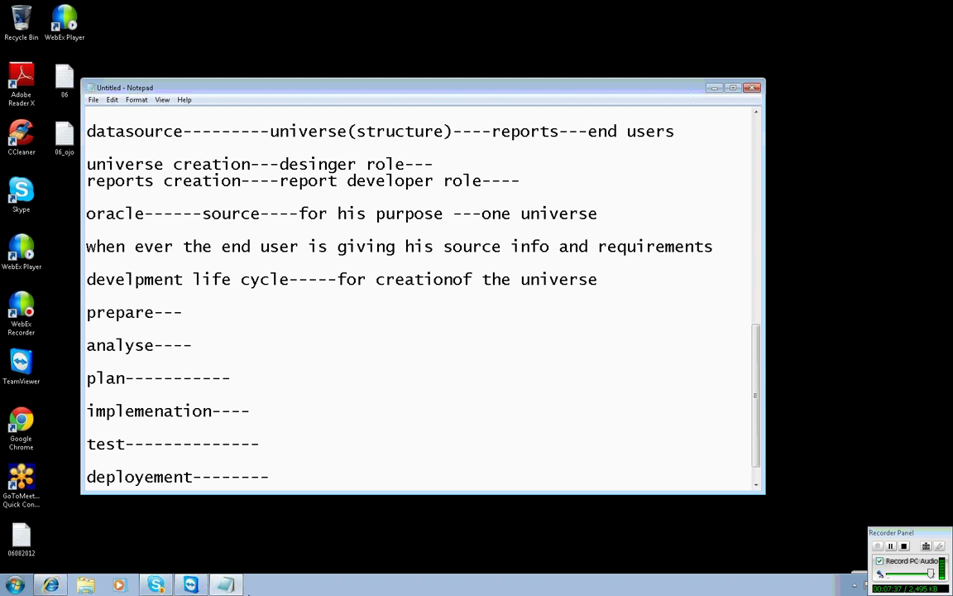
key("Return")
type("-")
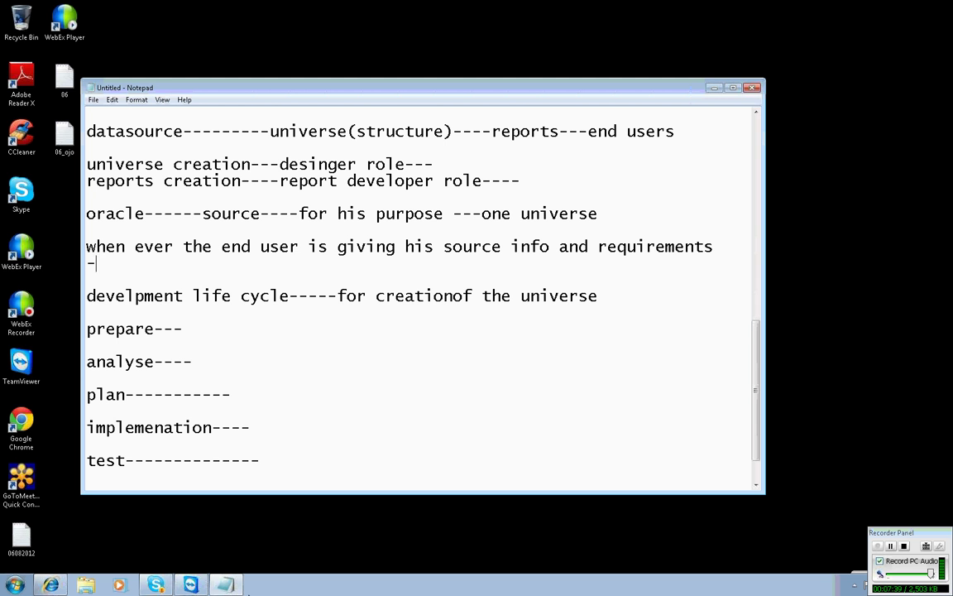
type("------we need to")
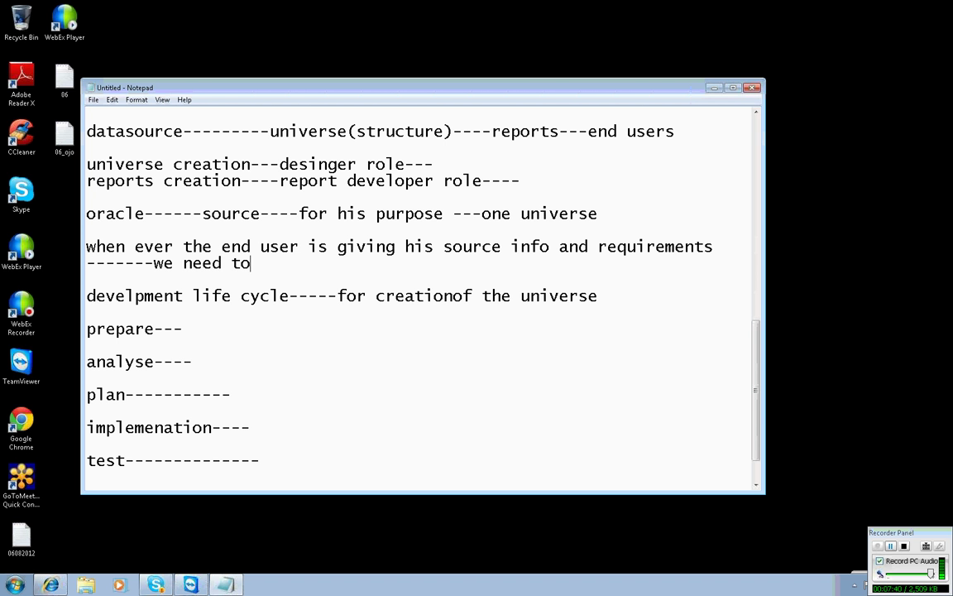
type(" create a un")
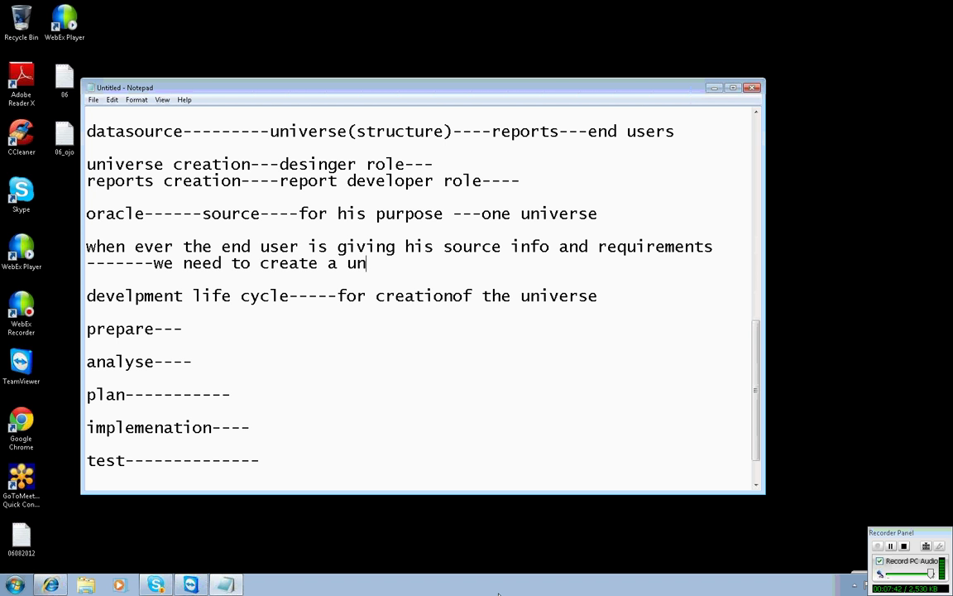
type("iverse")
left_click(453, 295)
left_click(185, 328)
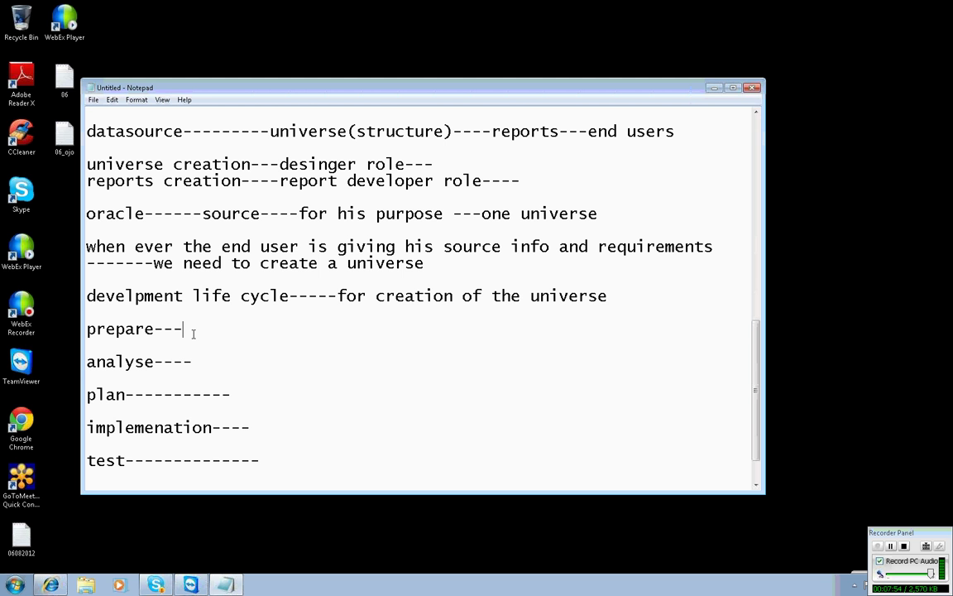
After prepare, add 'know abut the end user source info clearly'.
type("know abut eh")
key("BackSpace")
key("BackSpace")
type("th")
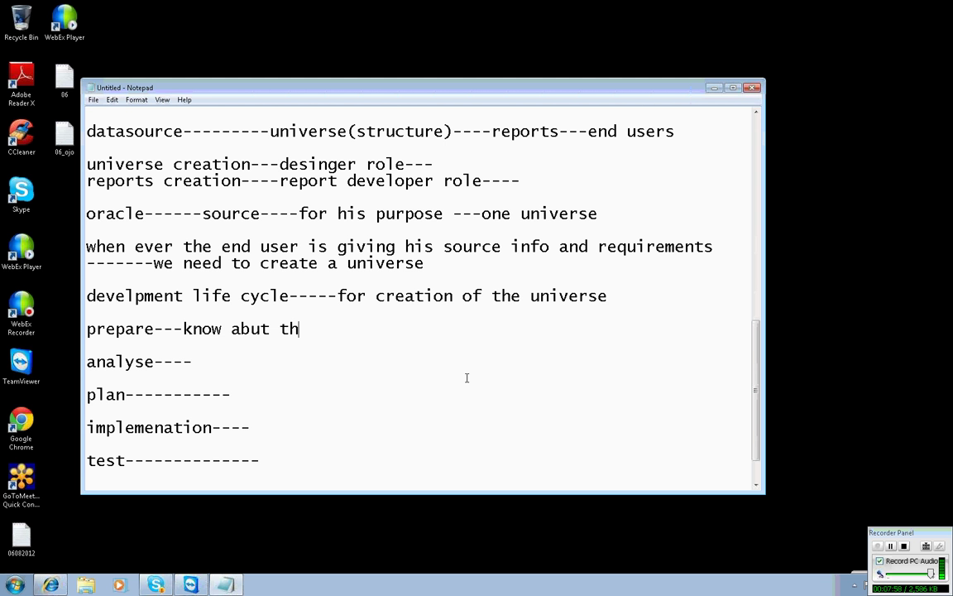
type("e end user ")
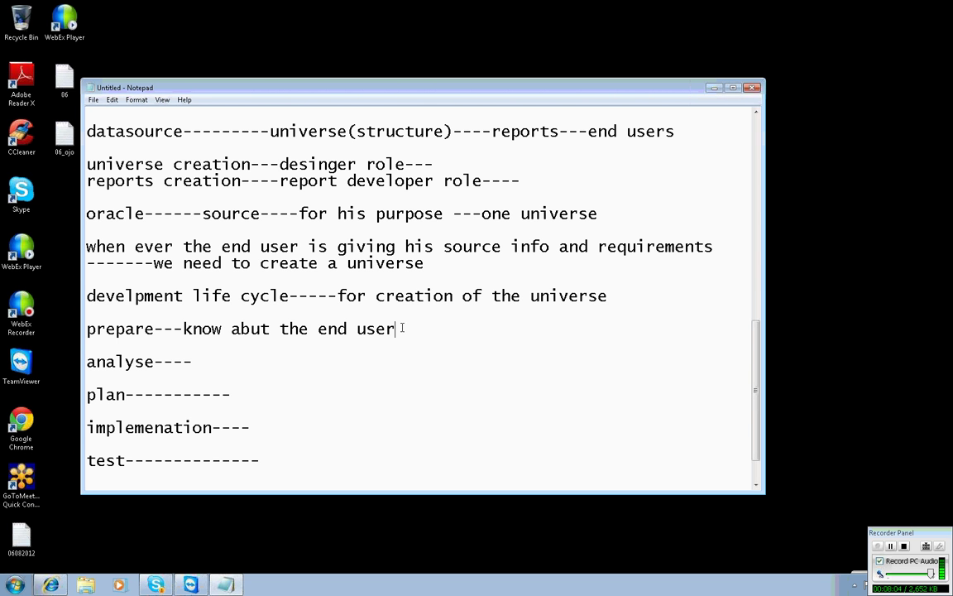
type("source info ce")
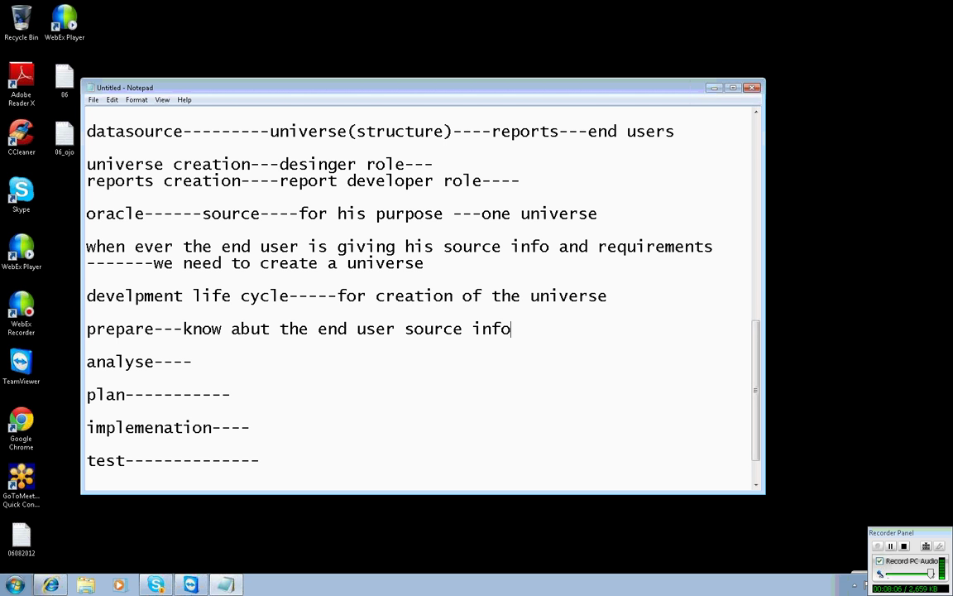
key("BackSpace")
type("learly")
Under prepare, add indented lines 'what is the database' and 'what are the tables'.
key("Return")
key("Tab")
key("Tab")
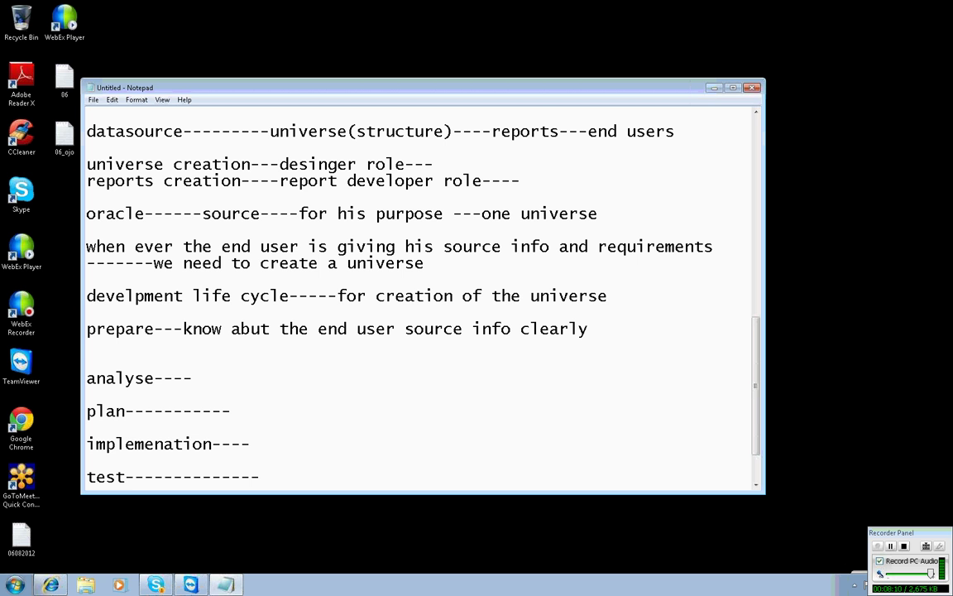
type("what is the datba")
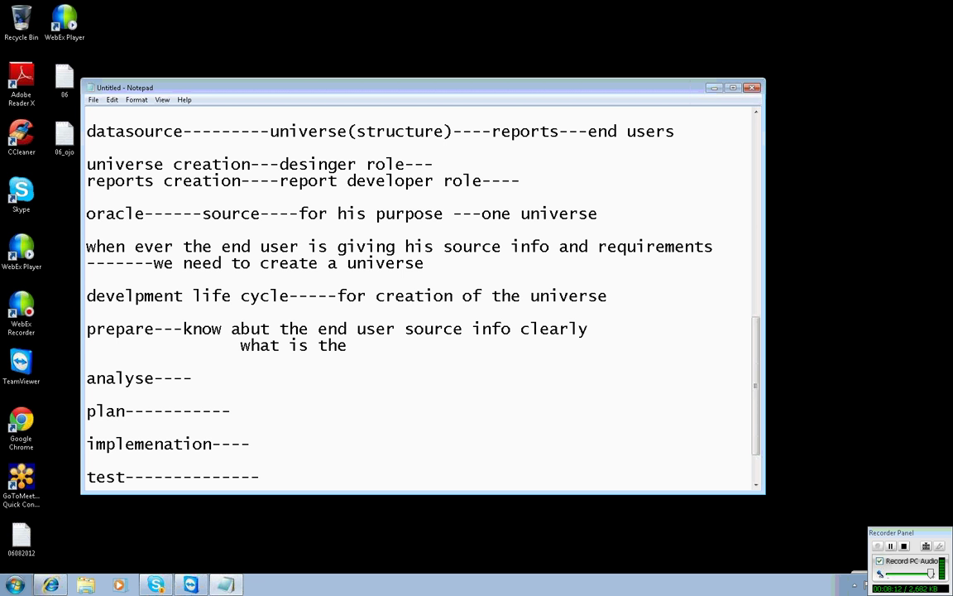
key("BackSpace")
key("BackSpace")
type("abase")
key("Return")
key("Tab")
key("Tab")
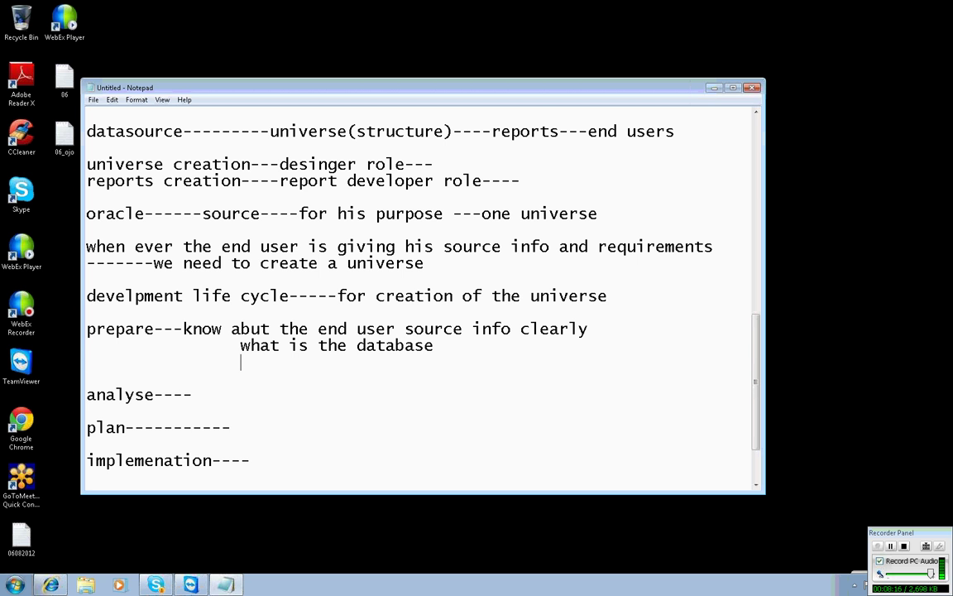
type("wq")
key("BackSpace")
type("hata")
key("BackSpace")
type("r")
key("BackSpace")
key("BackSpace")
key("BackSpace")
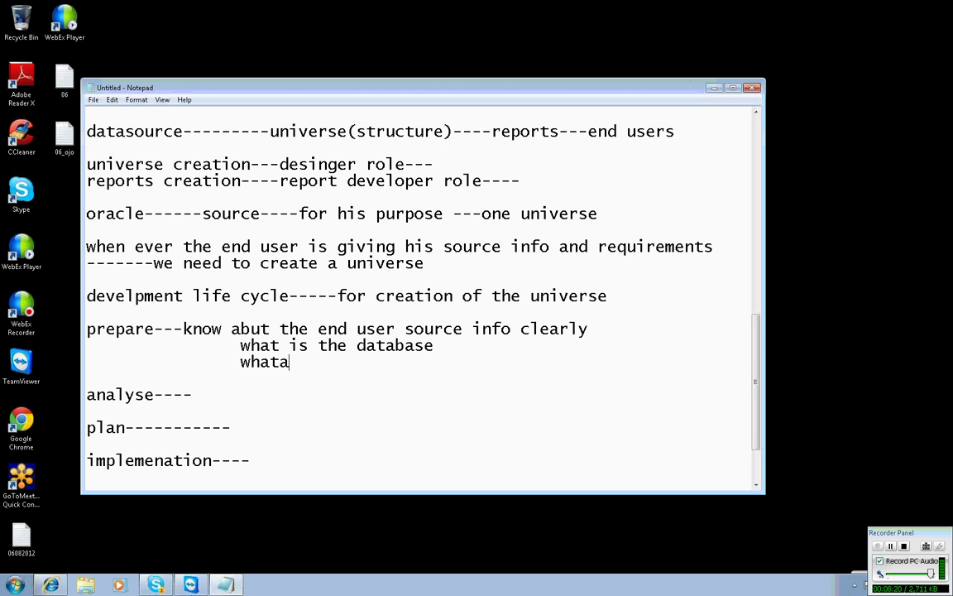
type("are the tables")
Add indented lines 'how many tables' and 'relations between them' under prepare.
key("Return")
key("Tab")
key("Tab")
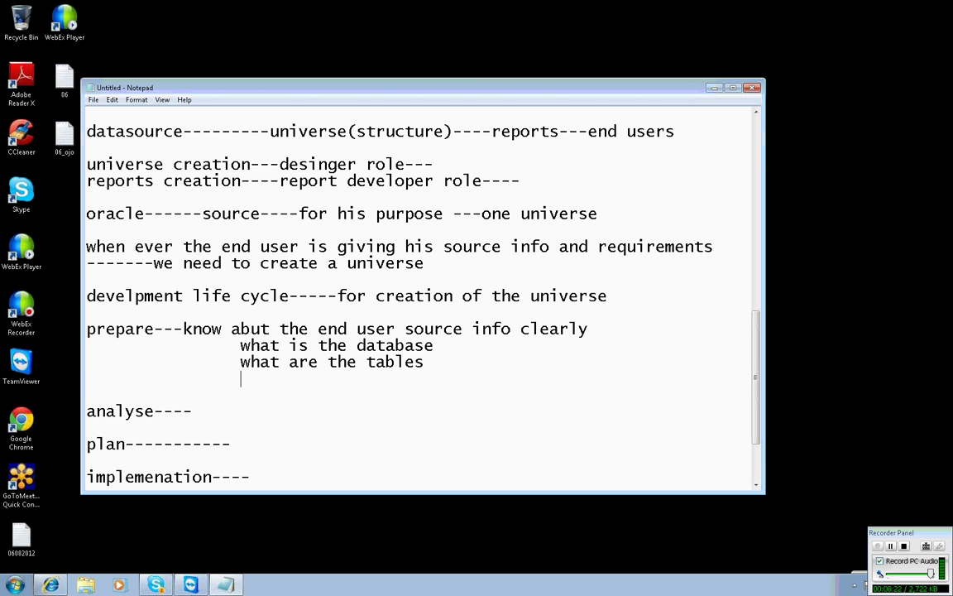
type("how many tables")
key("Return")
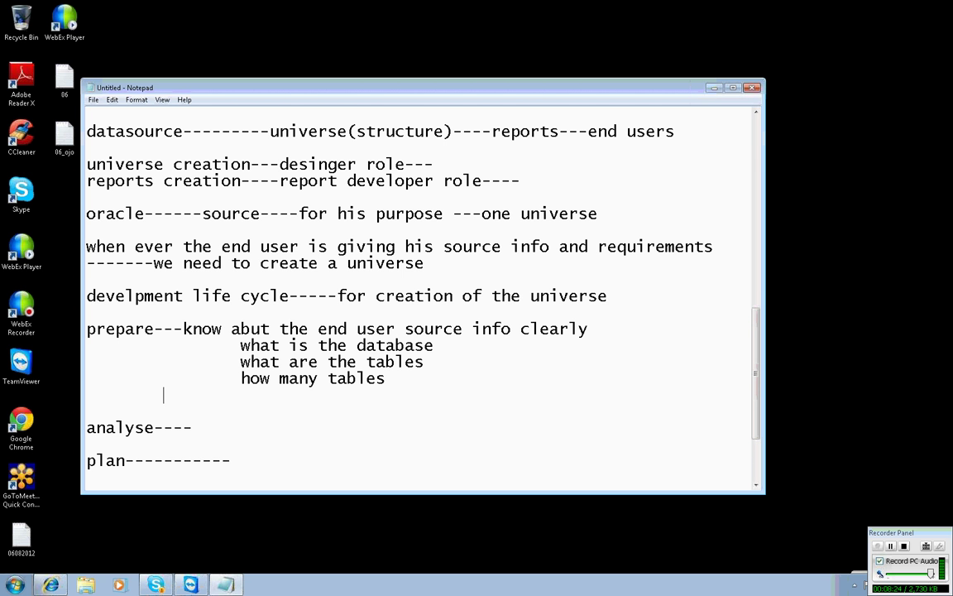
key("Tab")
key("Tab")
type("relations bet")
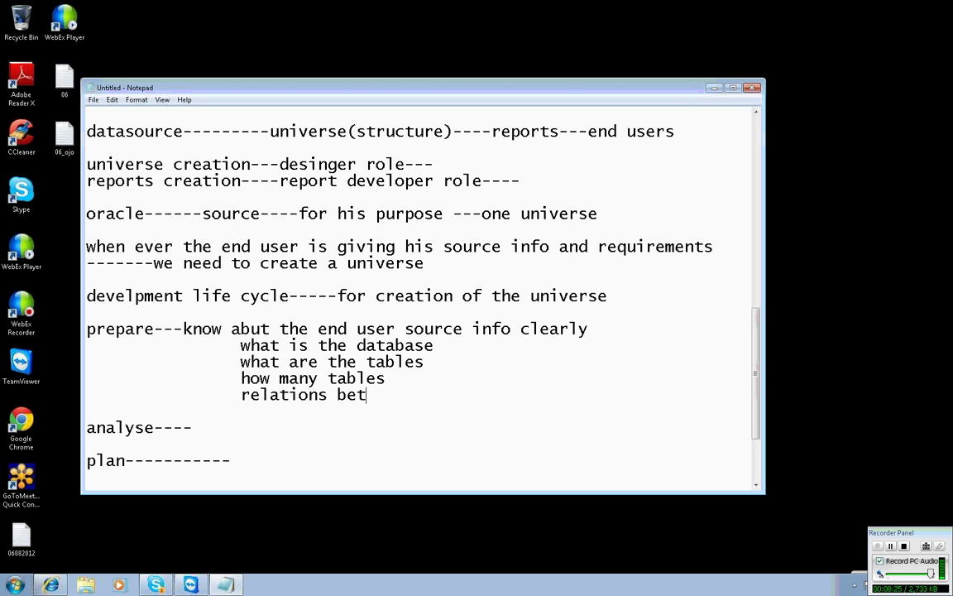
type("ween them")
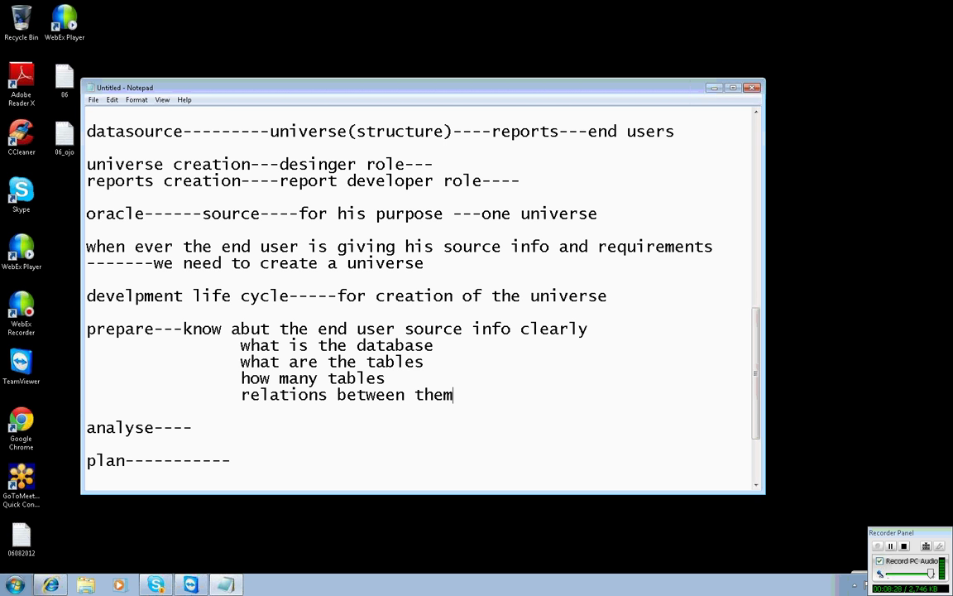
After analyse, add 'know abut the requirements clearly'.
left_click(407, 355)
left_click(453, 395)
left_click(273, 427)
type("know abut the")
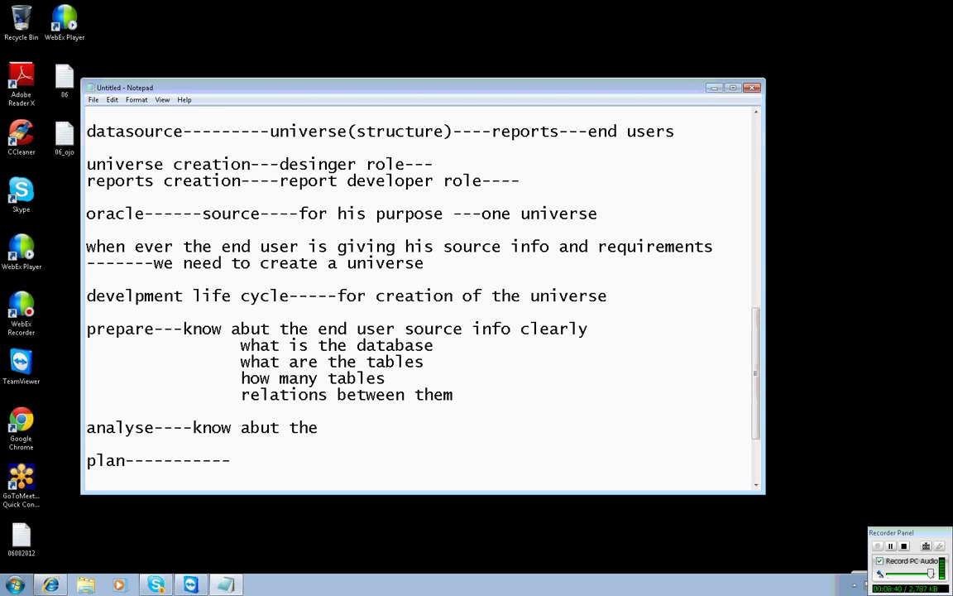
type(" requirements cel")
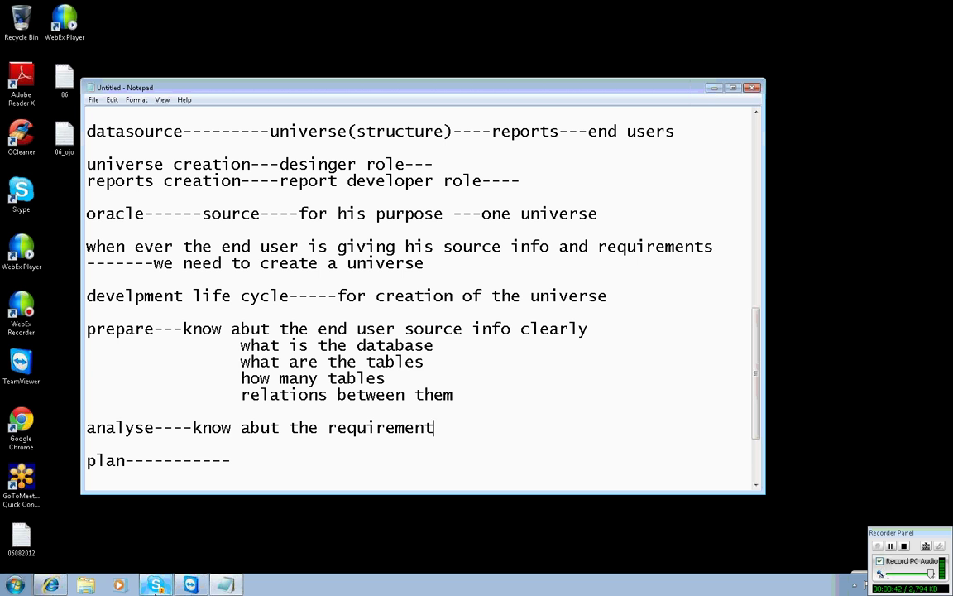
key("BackSpace")
key("BackSpace")
type("e")
key("BackSpace")
type("learly")
Add indented 'then' and 'distinct tables list' lines under analyse, followed by a 'plan-----------' line.
key("Return")
key("Tab")
key("Tab")
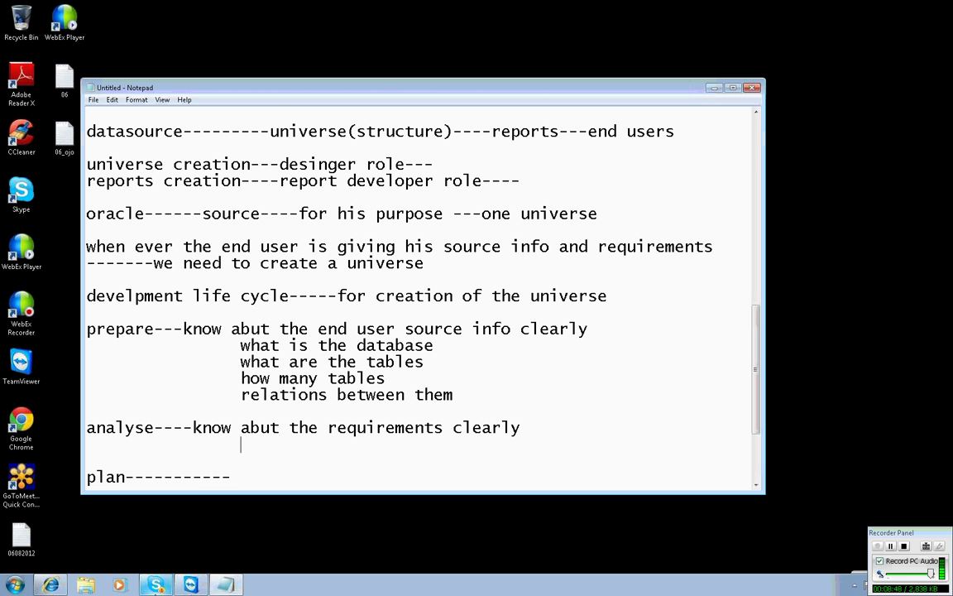
type("then")
key("Return")
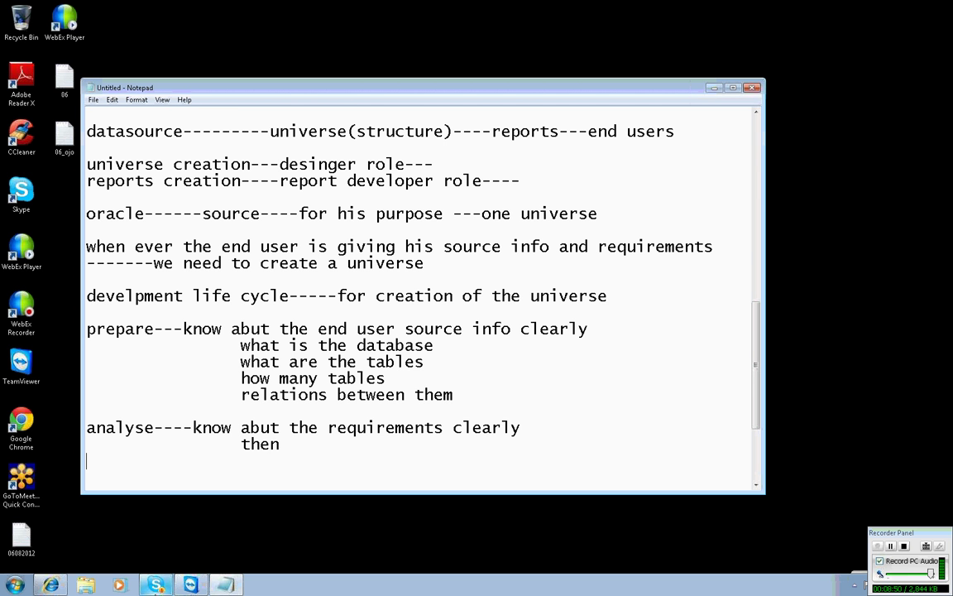
key("Tab")
key("Tab")
key("Tab")
type("distinct t")
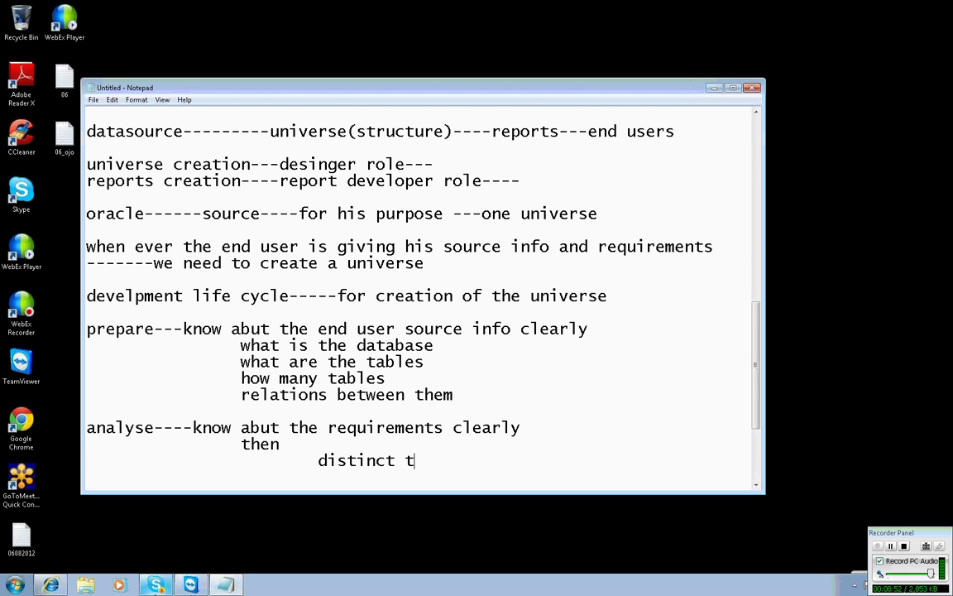
type("ables list")
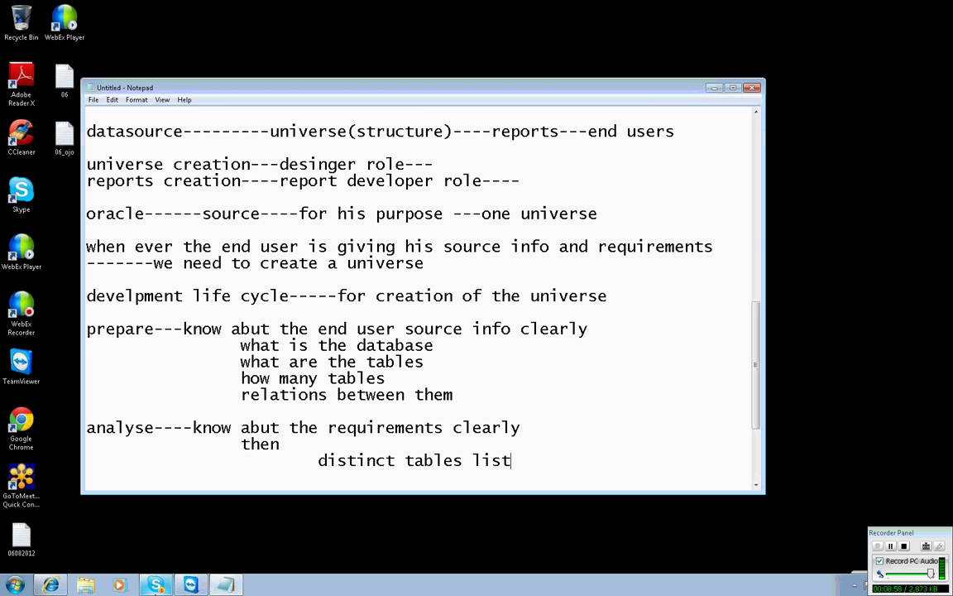
key("Return")
key("Return")
type("plan-----------")
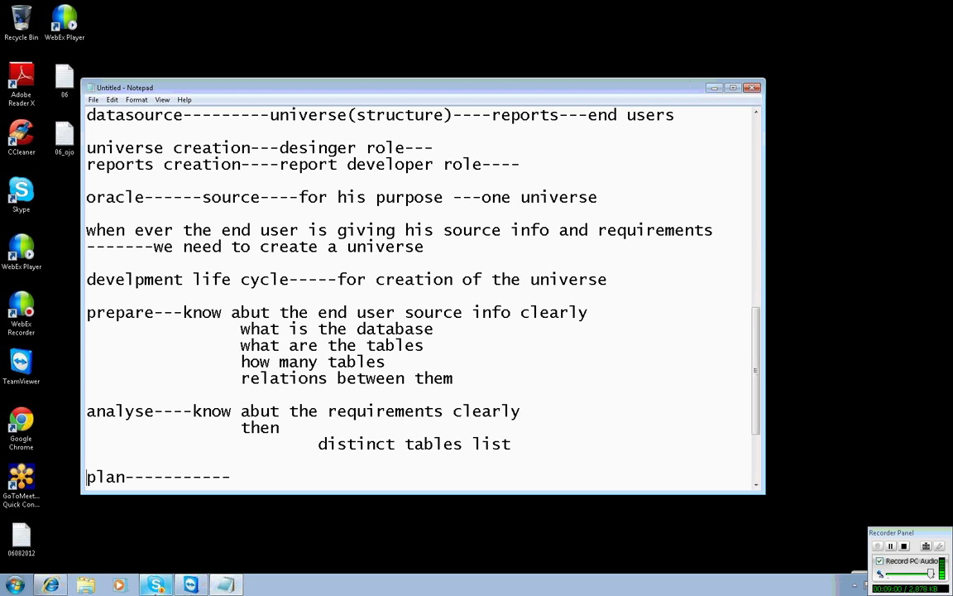
key("Return")
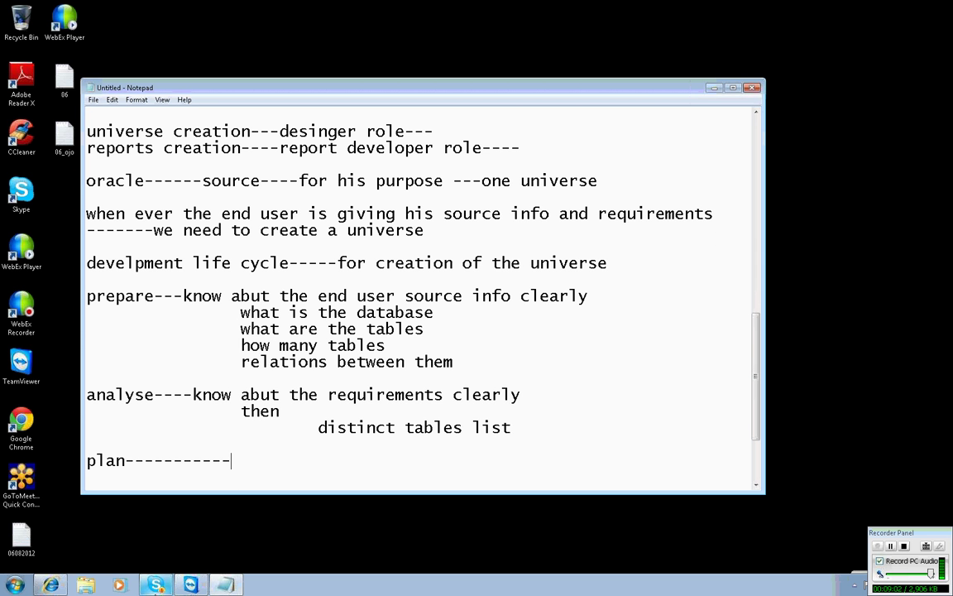
Under plan, add 'how many universes are needed.' and the example 'ex: oracle source ---------------one universe'.
type("how many universe")
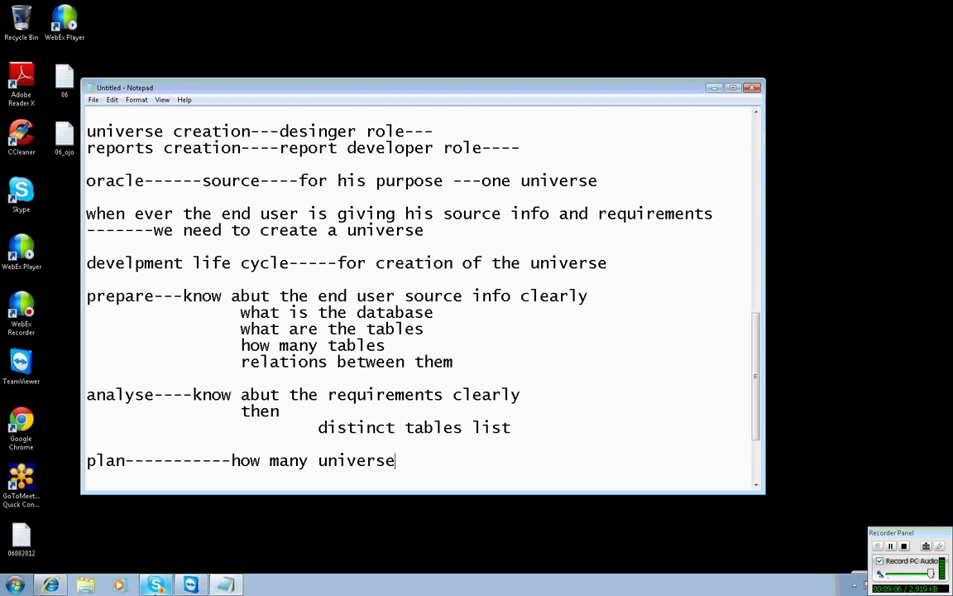
type("s are needed.")
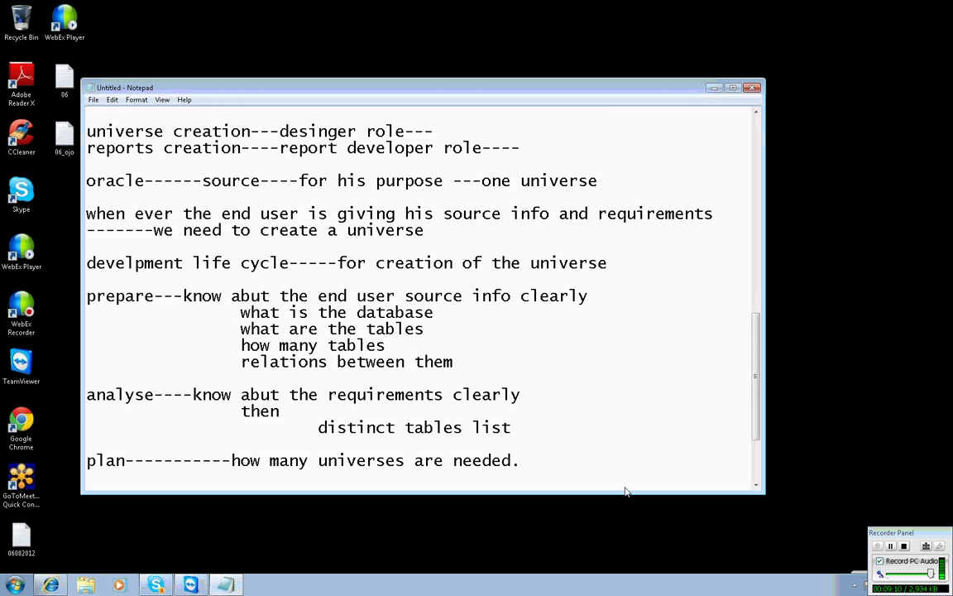
key("Return")
key("Return")
type("ex:")
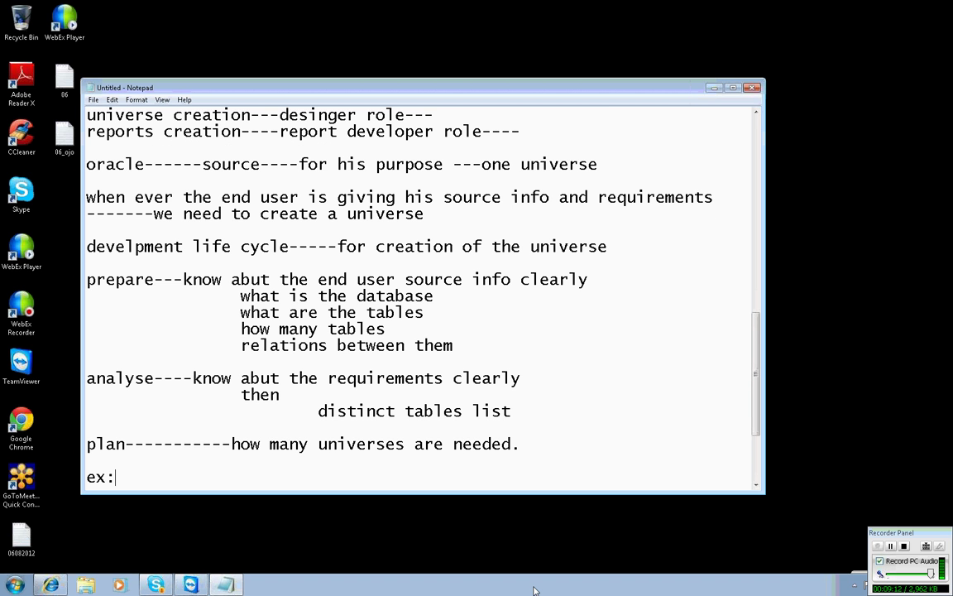
type(" oracle source -")
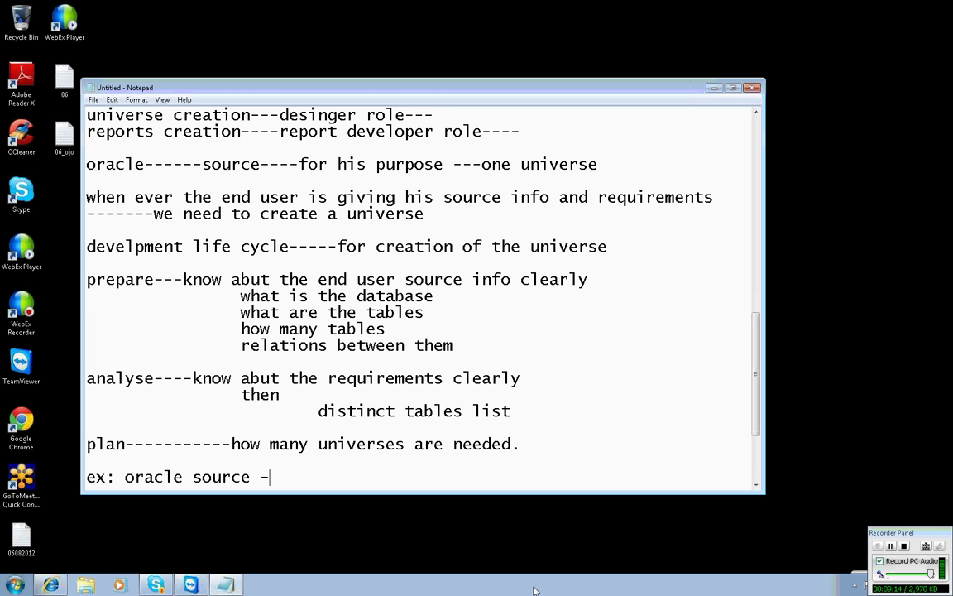
type("--------------one universe")
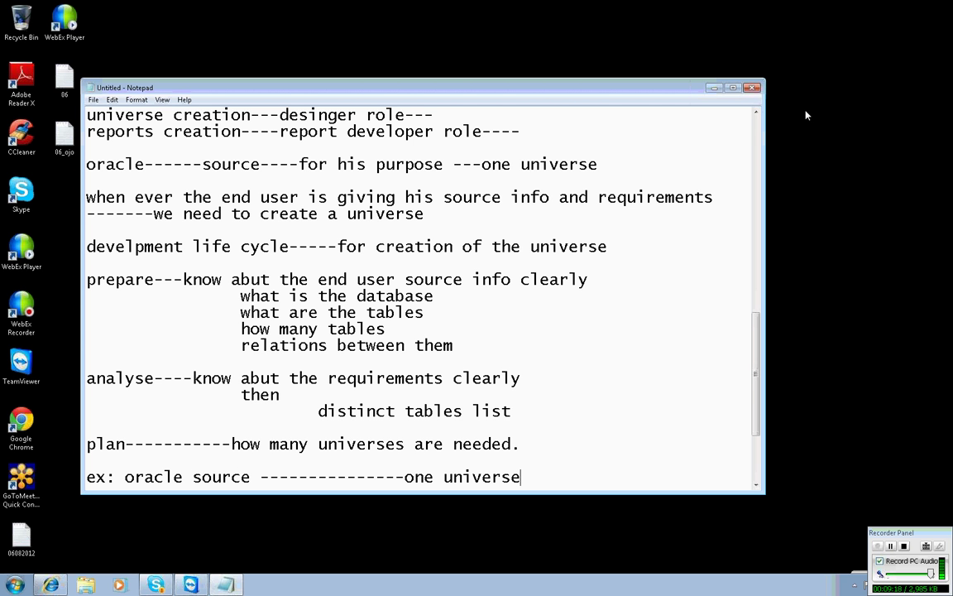
left_click(568, 441)
scroll(569, 440, "down", 3)
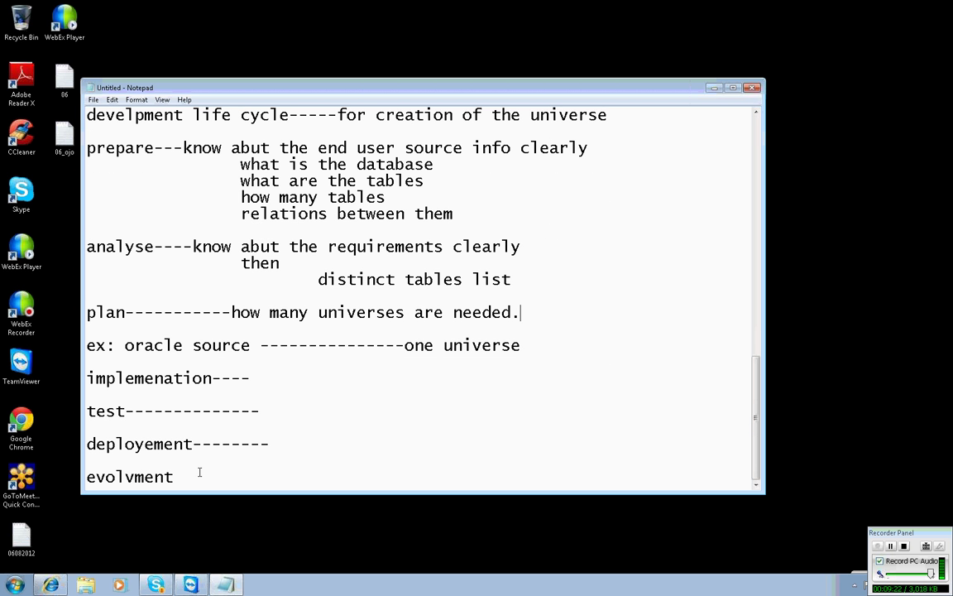
scroll(200, 472, "up", 3)
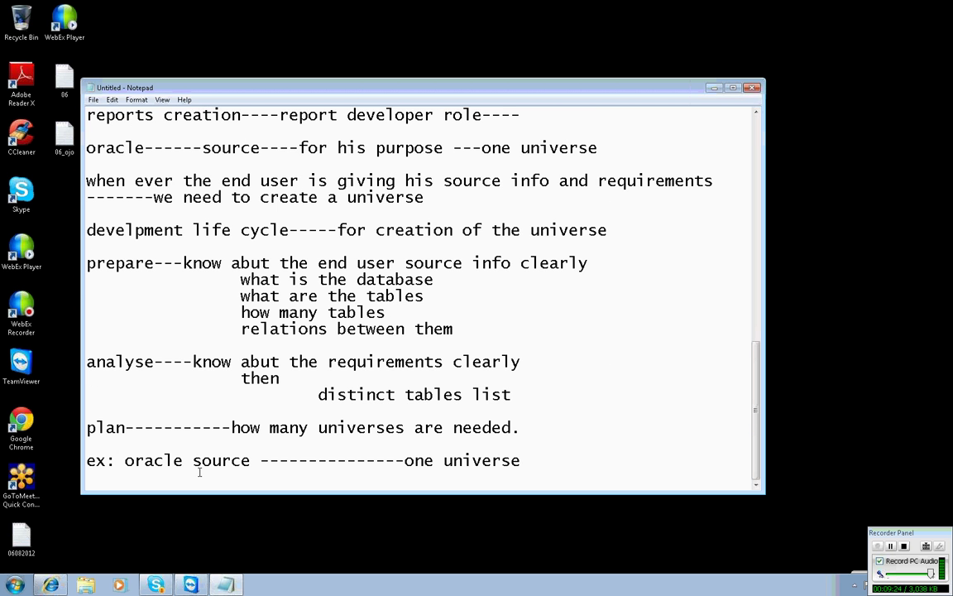
scroll(198, 472, "down", 1)
left_click(198, 477)
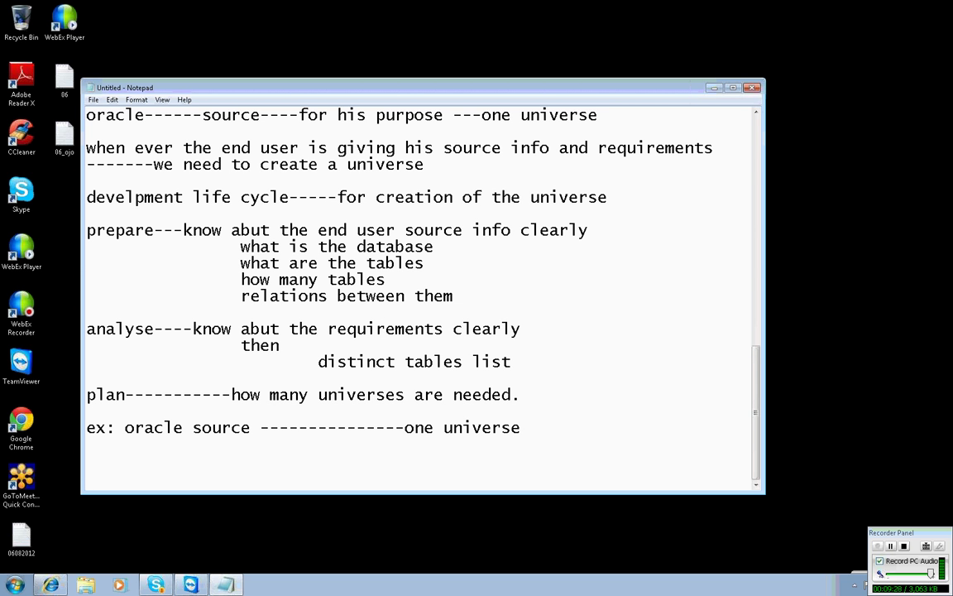
Start a 'motors enterprise-----' entry with an 'msaccess---' line below it.
type("motors er")
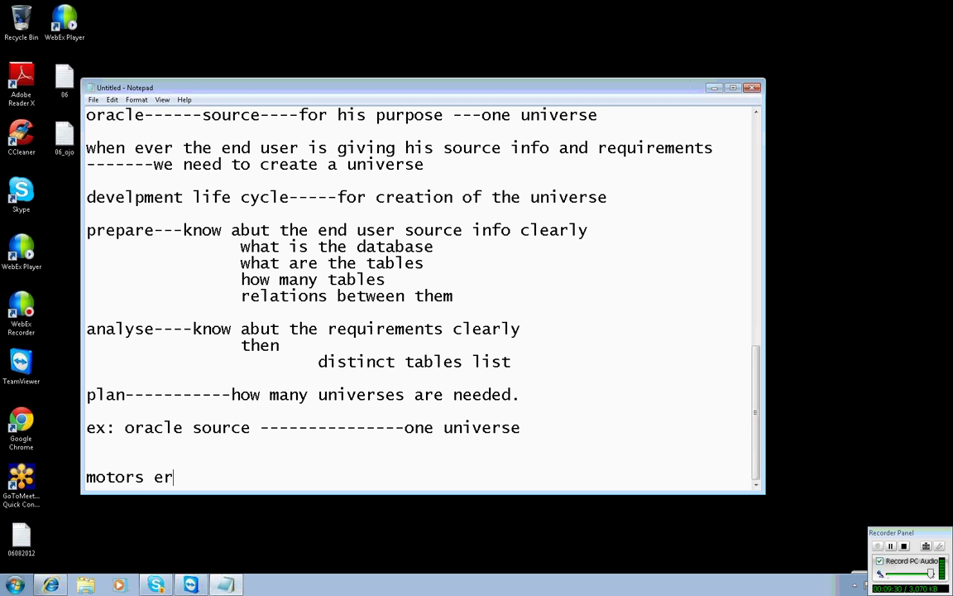
key("BackSpace")
type("nterprise")
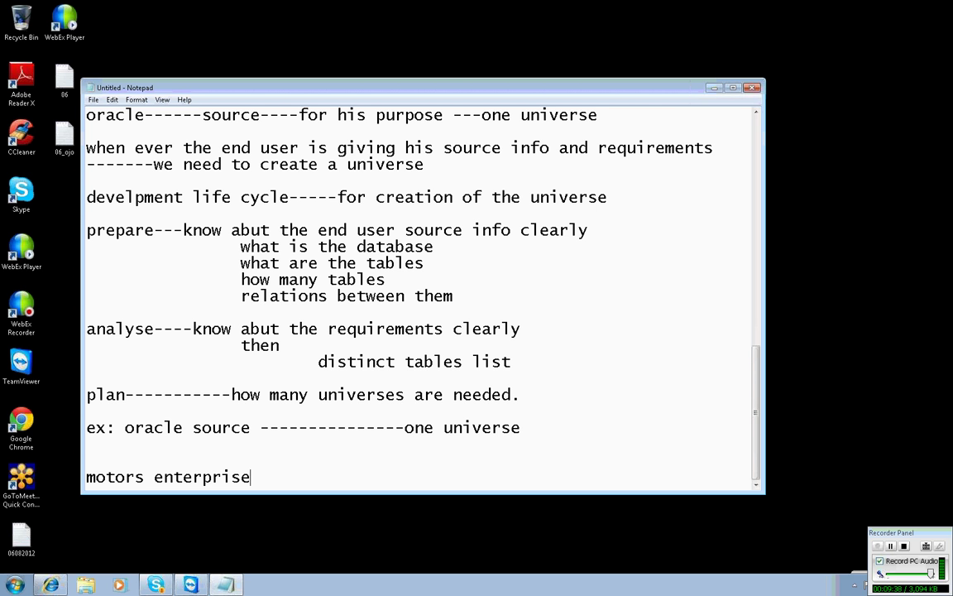
type("-----")
key("Return")
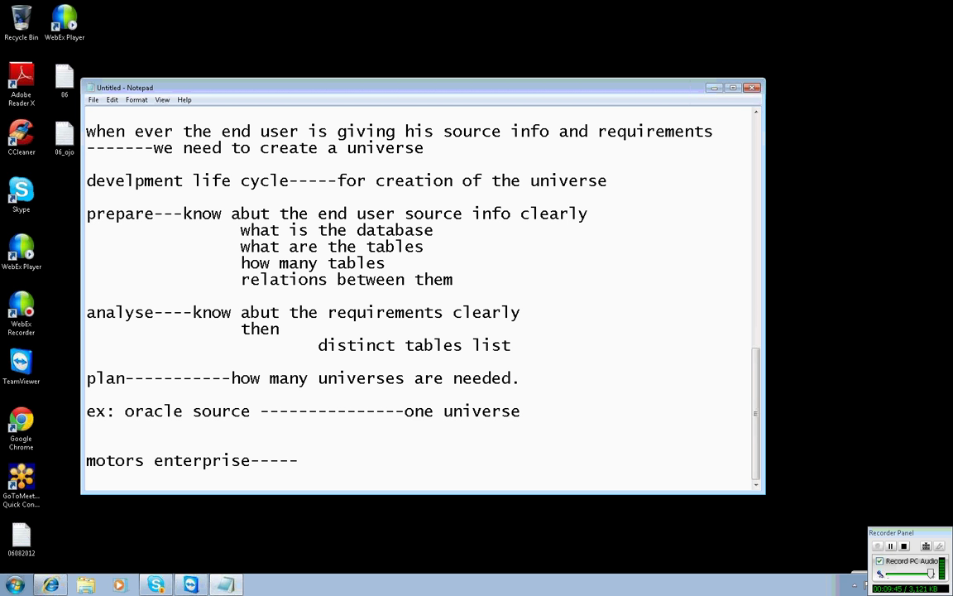
type("msacces")
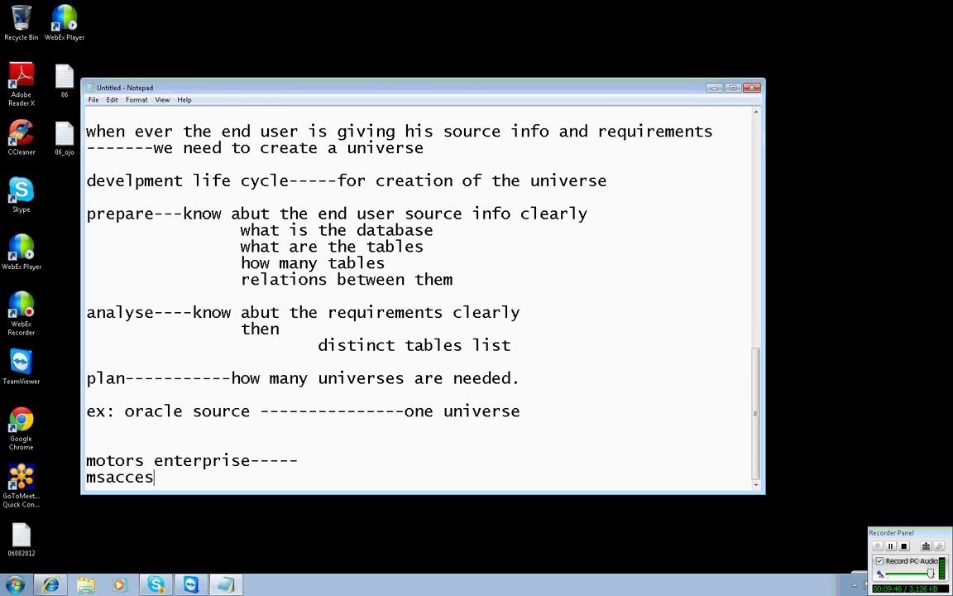
type("s---")
key("Return")
Add '20--30 tables' and the table list country, region, client, sale, showrrom, model, maker, styl etc.
type("2-")
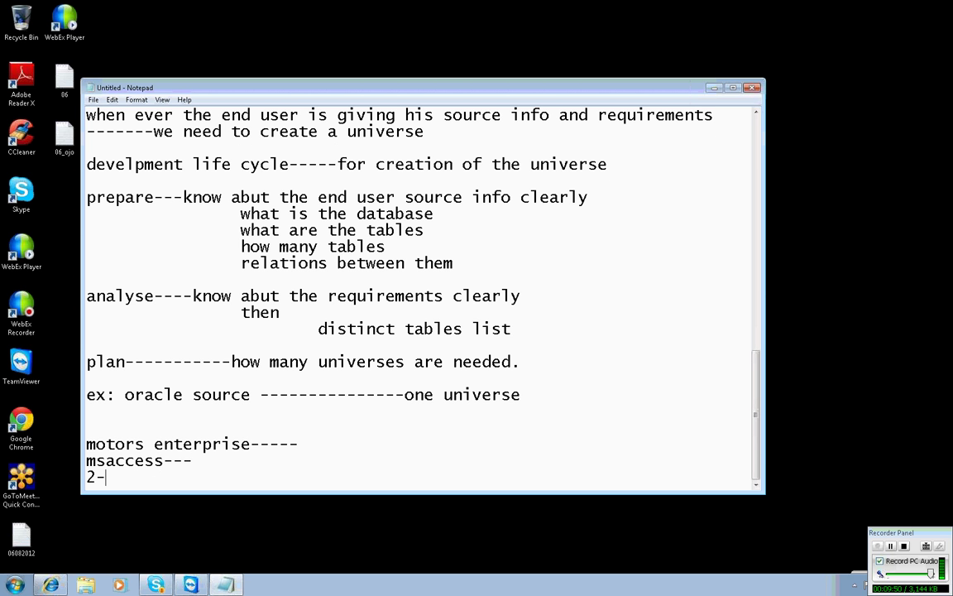
key("BackSpace")
type("0--30 tables")
key("Return")
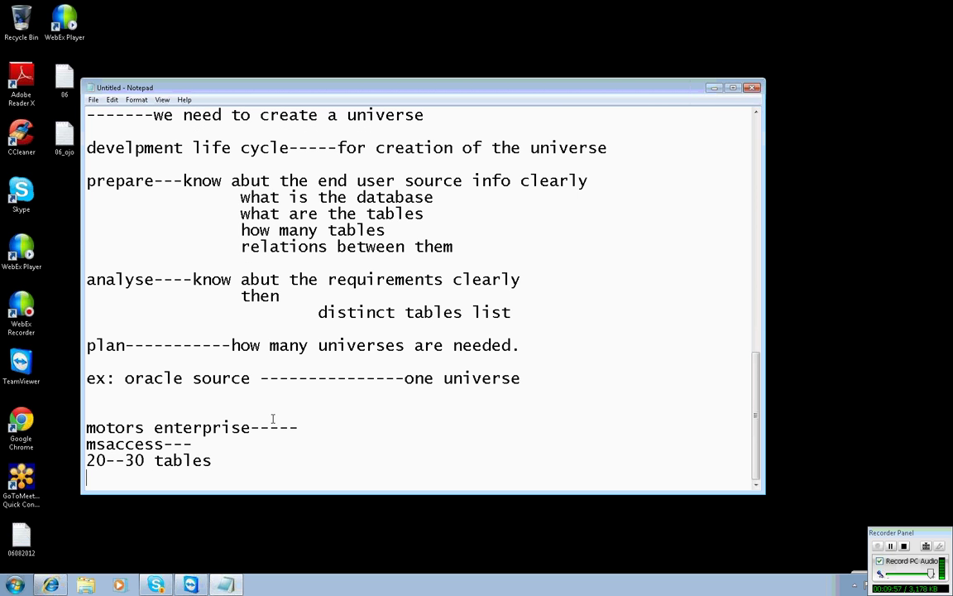
type("country, ")
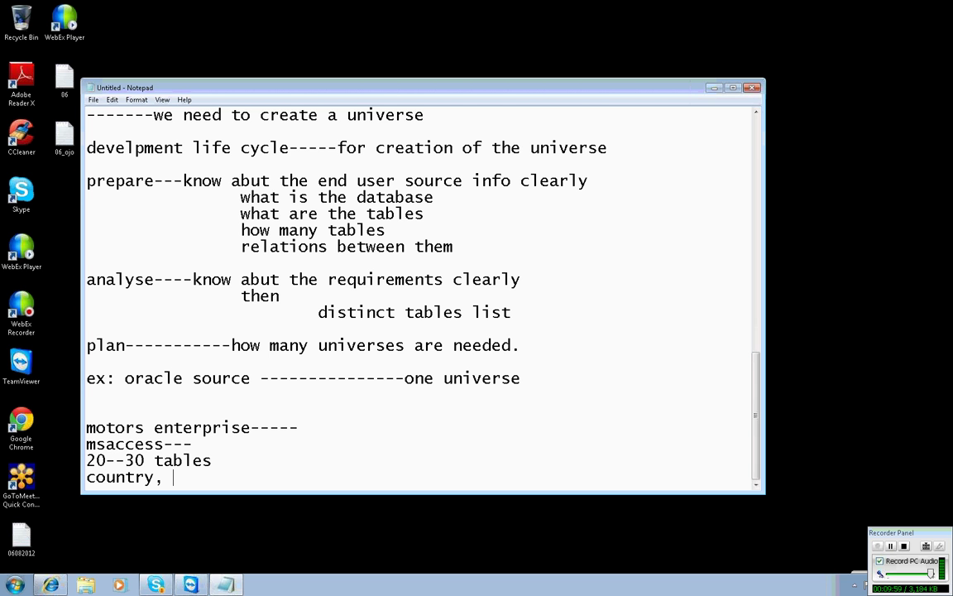
type("region, ")
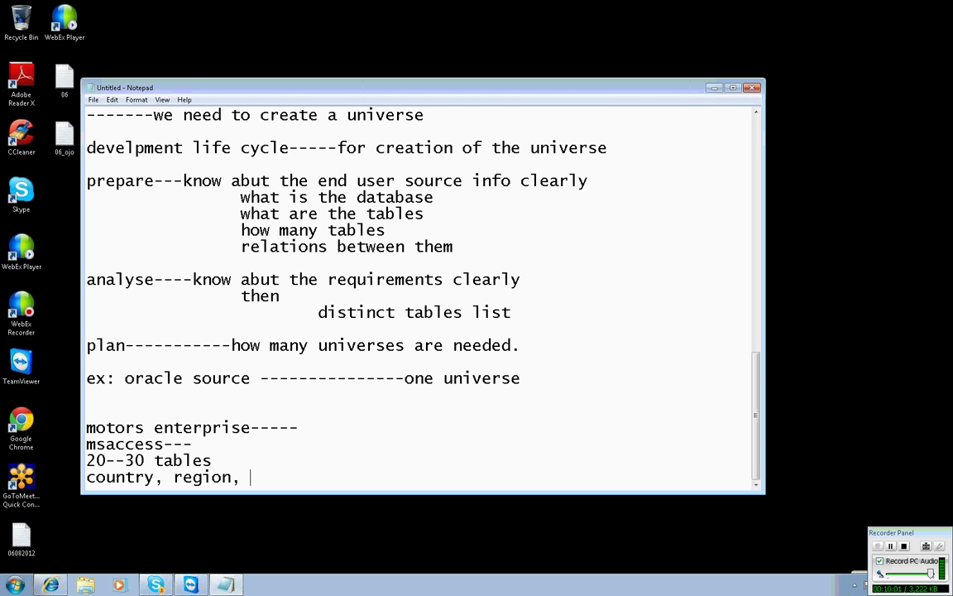
type("client,sale,showr")
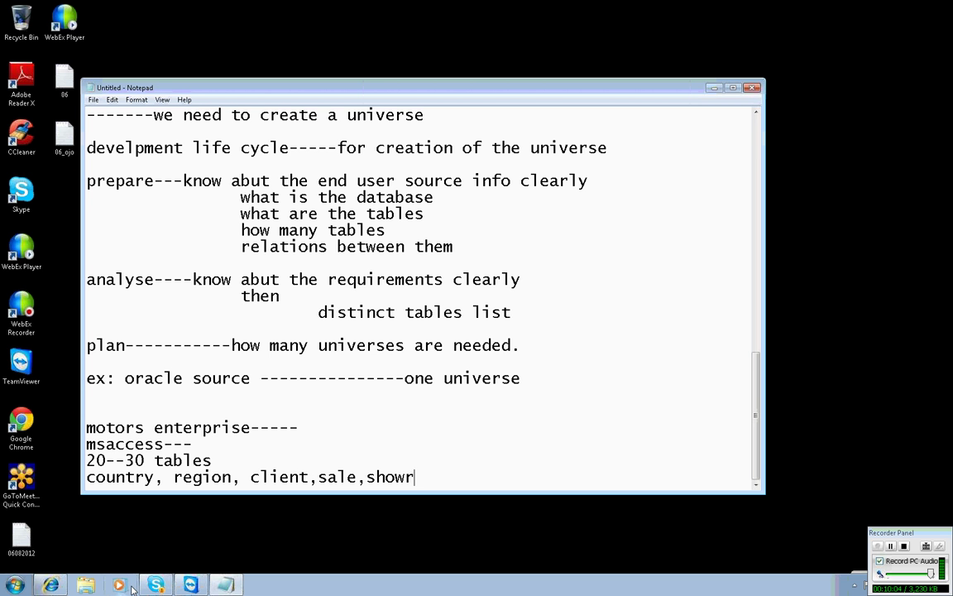
type("rom,mode")
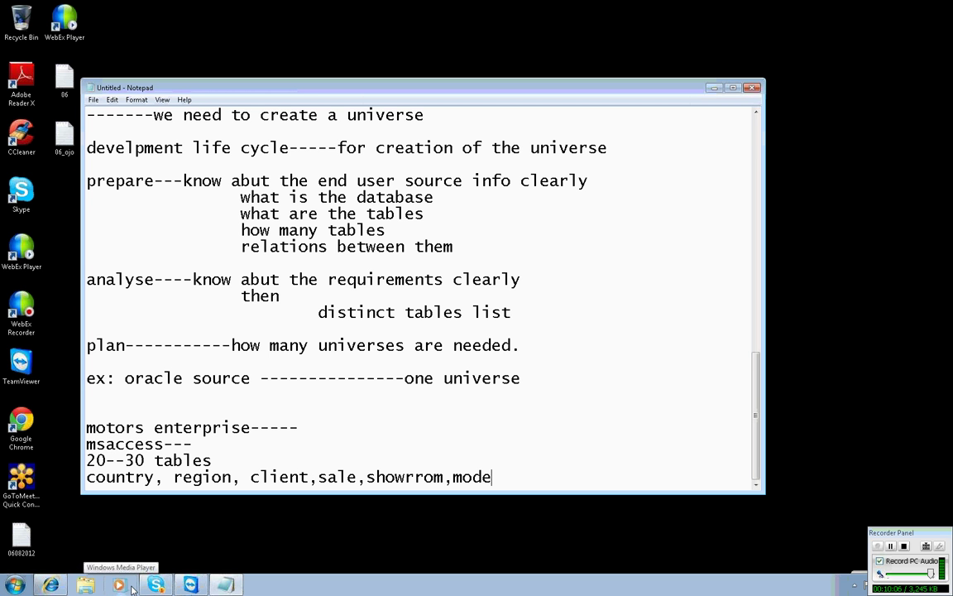
type("l,maker,style")
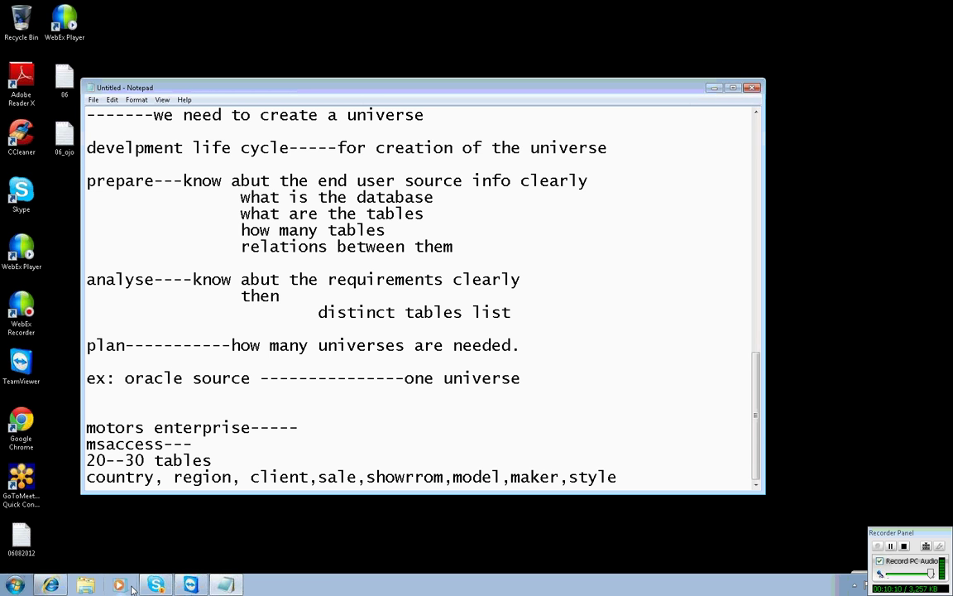
type("tc")
key("Return")
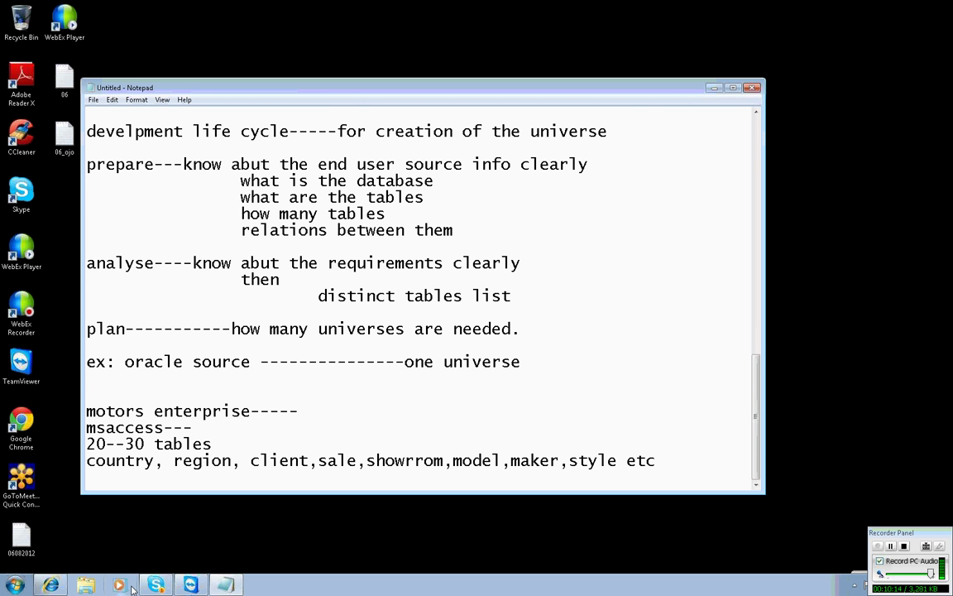
Number the entry '2)motors enterprise' and append 'database' after 'msaccess---'.
left_click(87, 411)
type("2)")
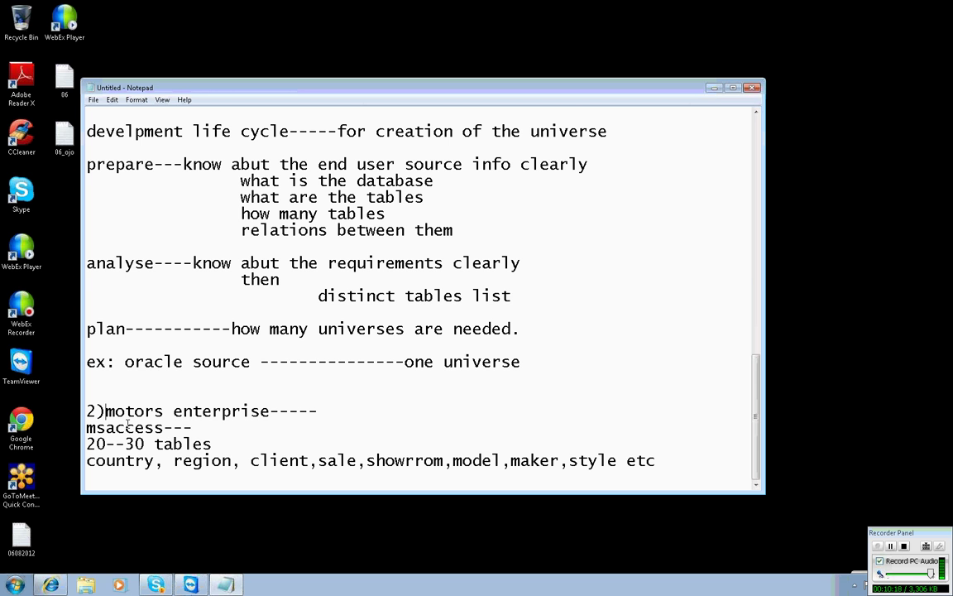
left_click(195, 428)
type("fd")
key("BackSpace")
key("BackSpace")
type("database")
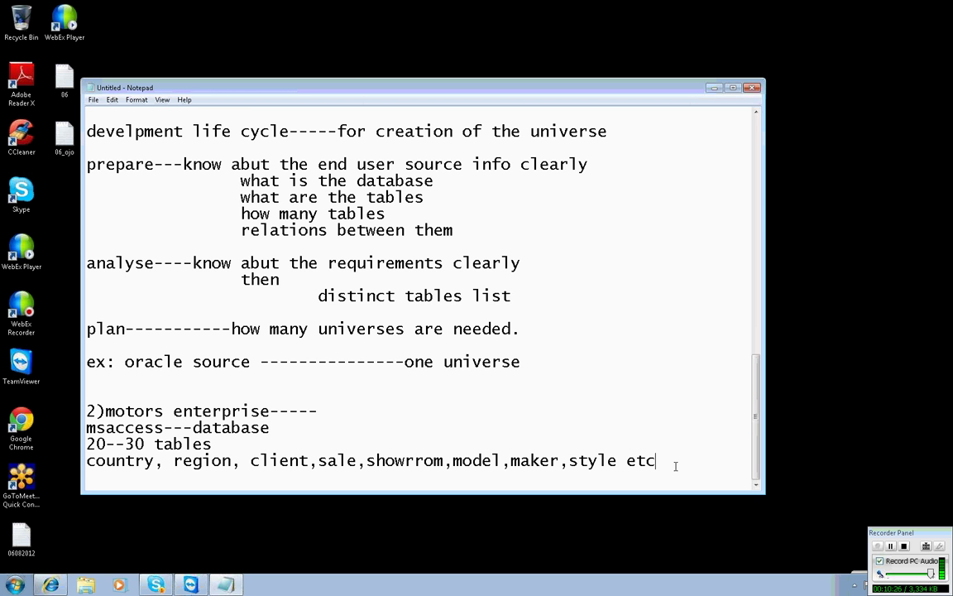
Add the line 'this is the source info' followed by blank lines.
key("Return")
type("this is the source nifo")
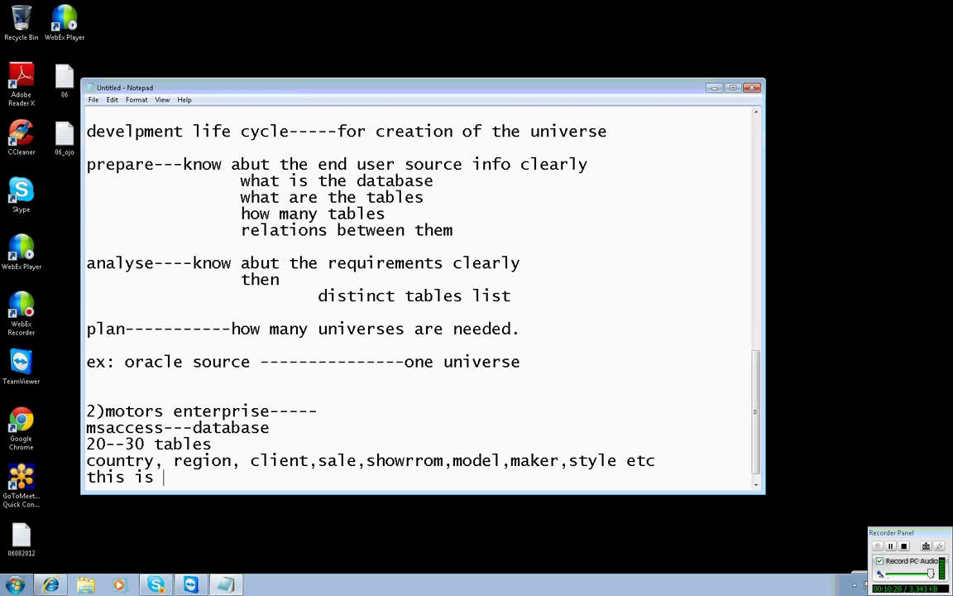
key("Return")
key("BackSpace")
key("BackSpace")
key("BackSpace")
key("BackSpace")
key("BackSpace")
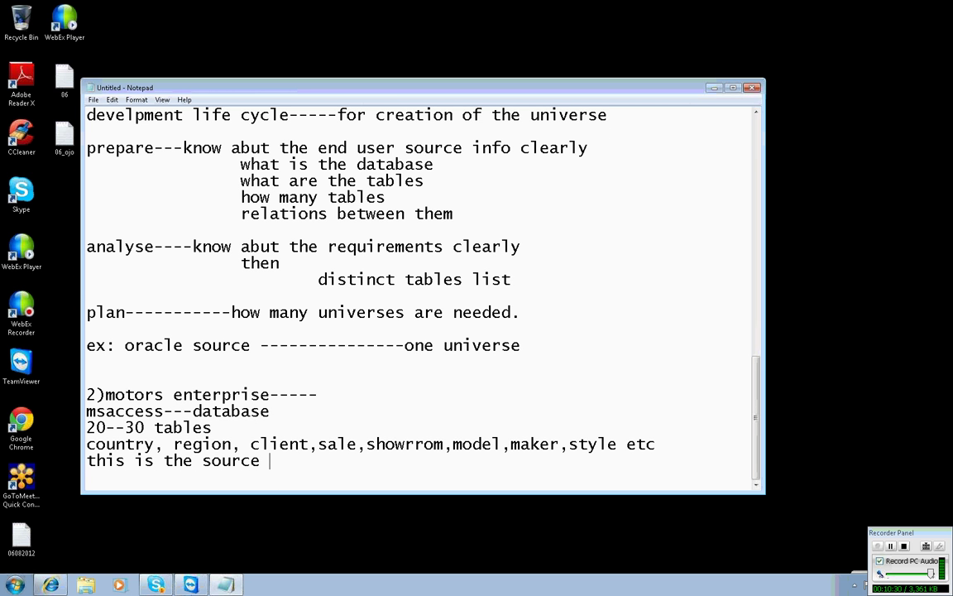
type("info")
key("Return")
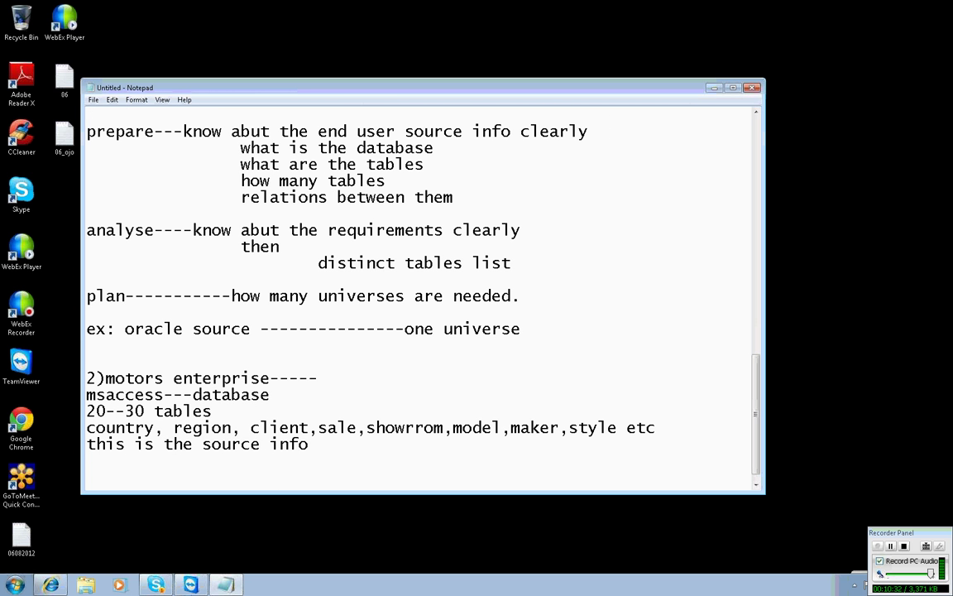
key("Return")
Add 'reports requirements:' with report1 country id/name, report2 region id/name and report3 client id/name.
type("reports requi")
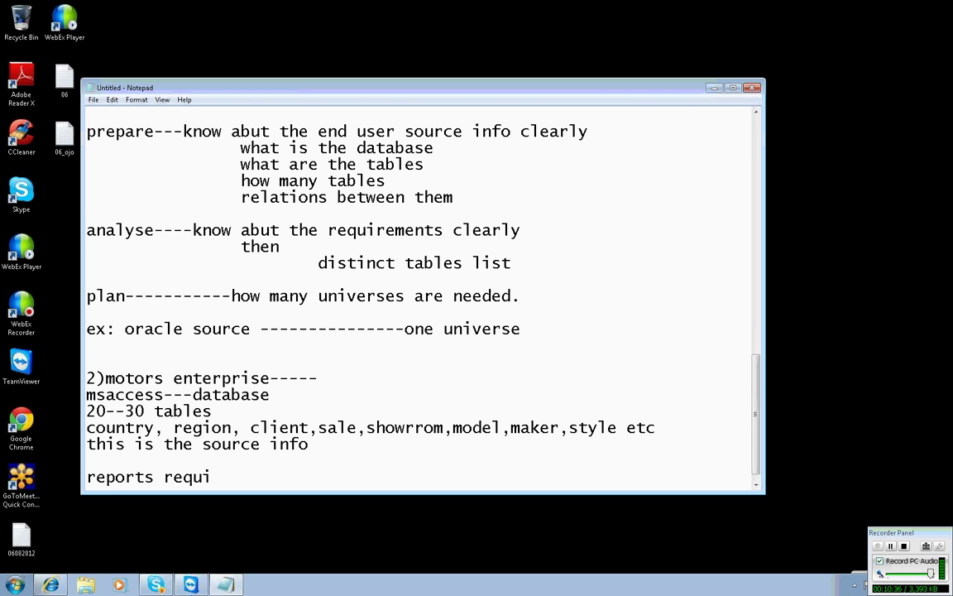
type("rements:")
key("Return")
key("Return")
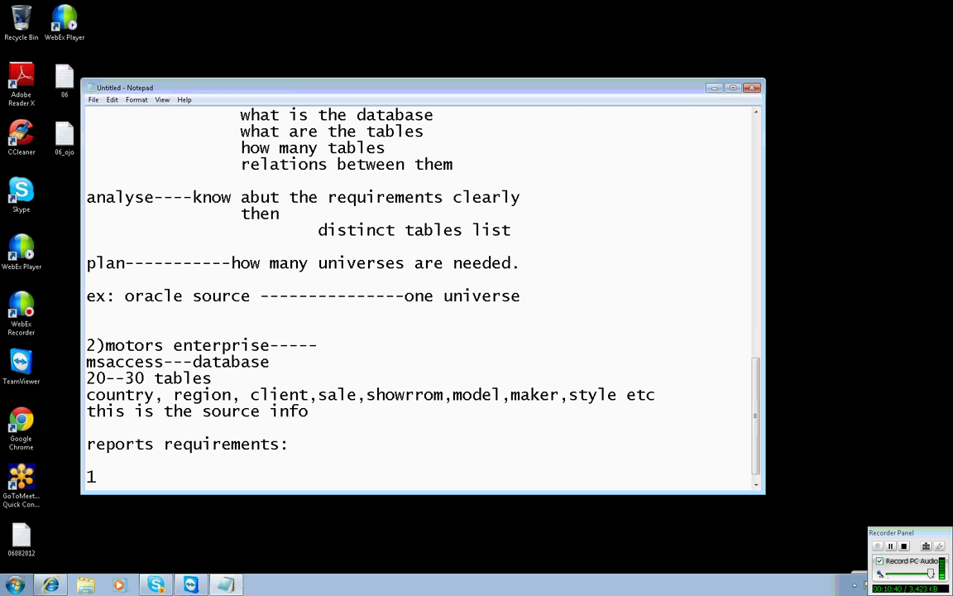
type("report1:")
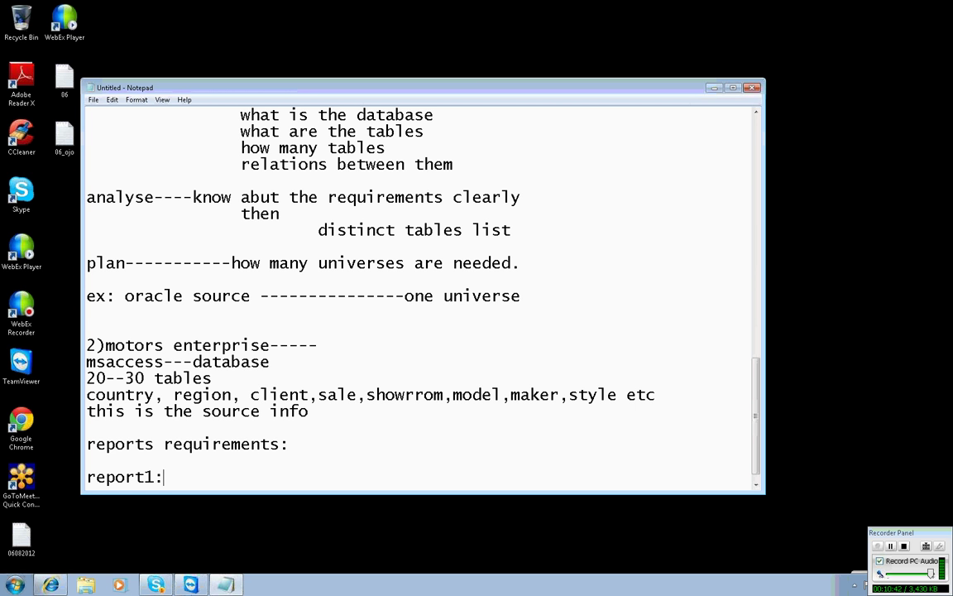
type(" country id ")
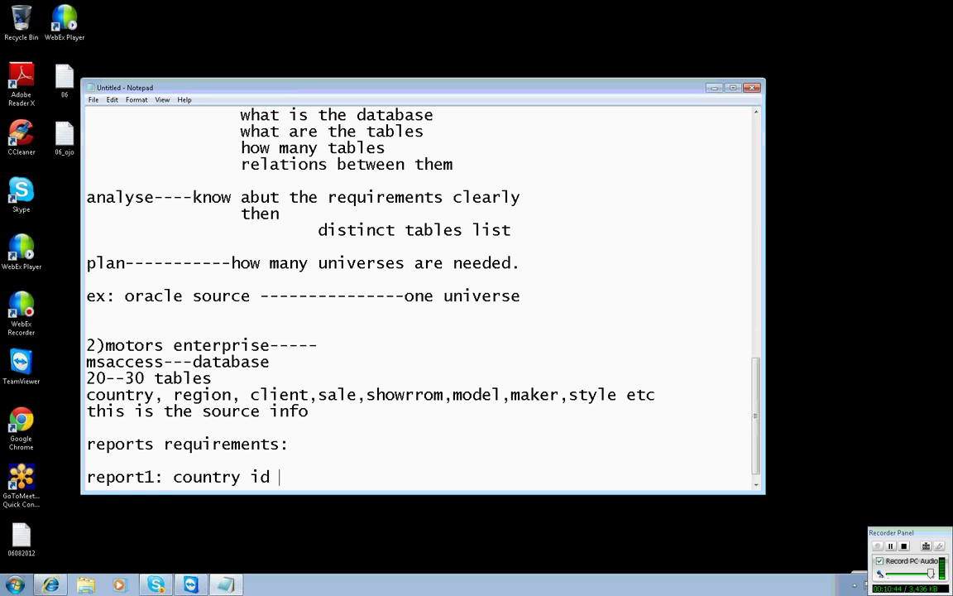
type(",country name")
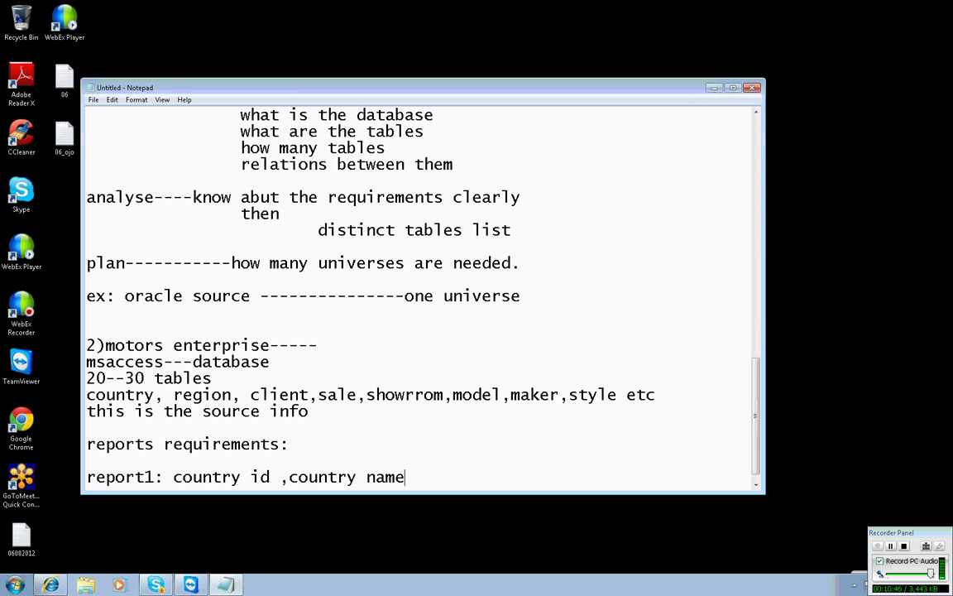
key("Return")
type("report2: ")
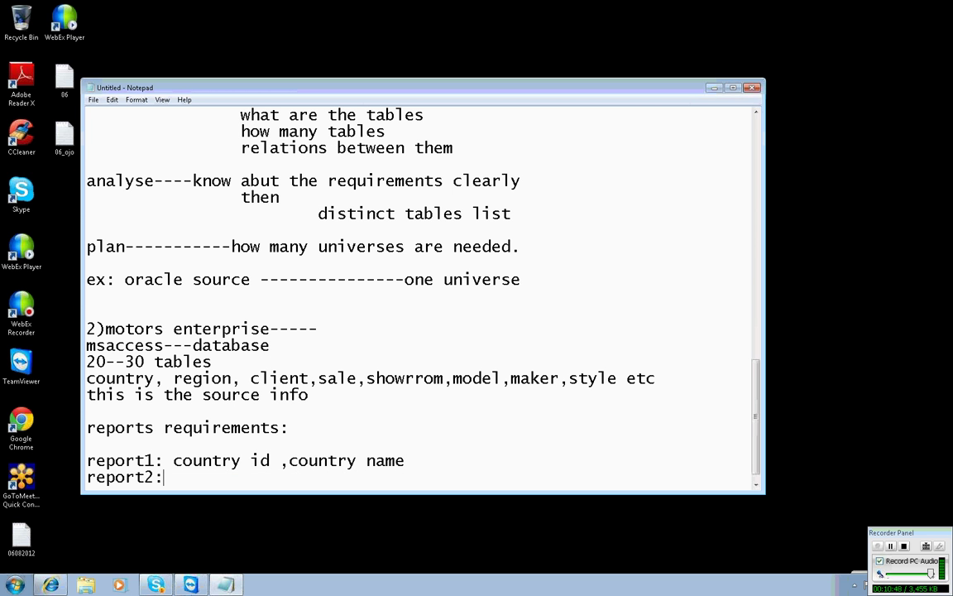
type("region id,")
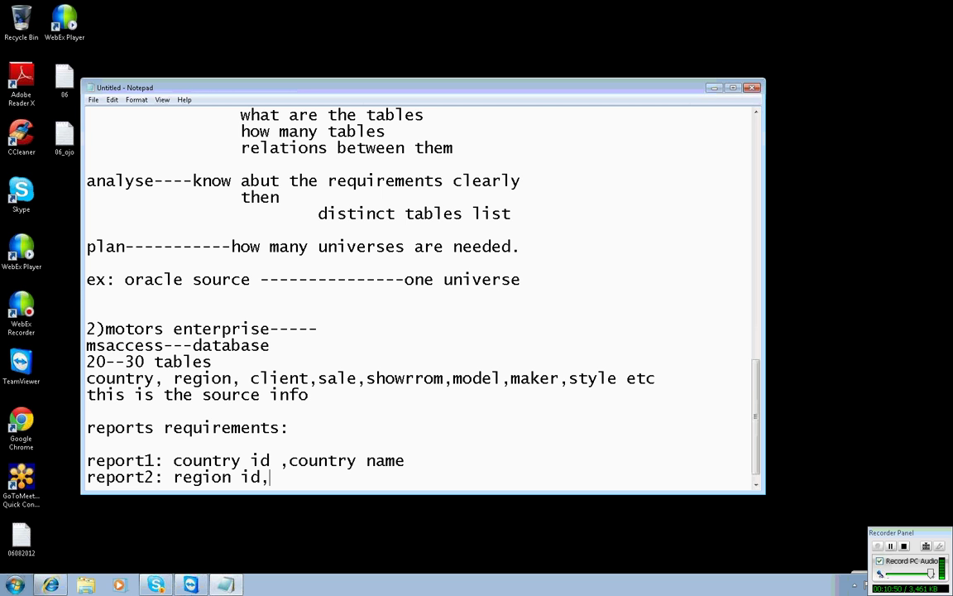
type("reg")
type("ion name")
key("Return")
type("report")
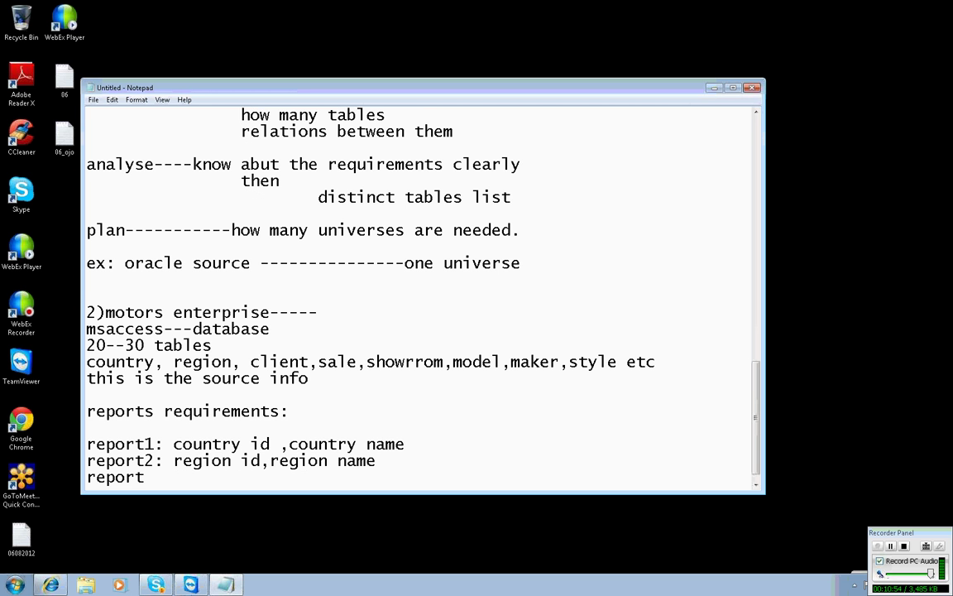
type("3: client id ,clien")
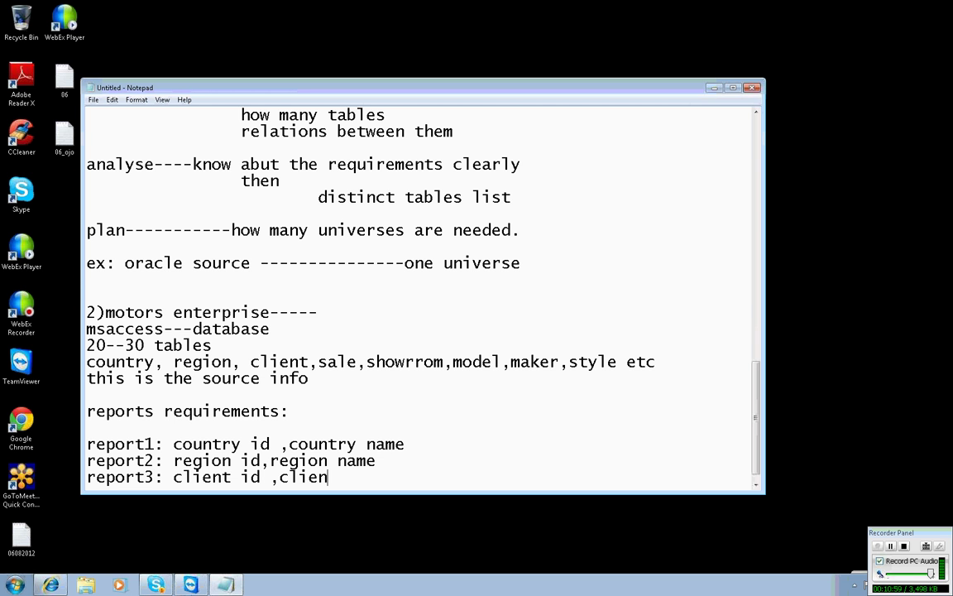
type("t name")
Add report4: countrryname, region name, client name, sale total.
key("Return")
type("report")
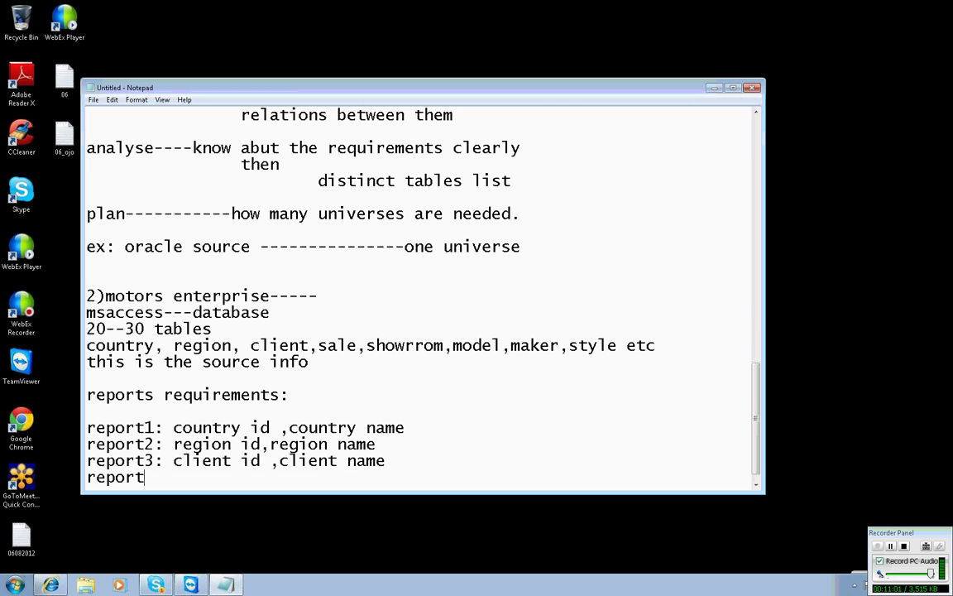
type("4: counr")
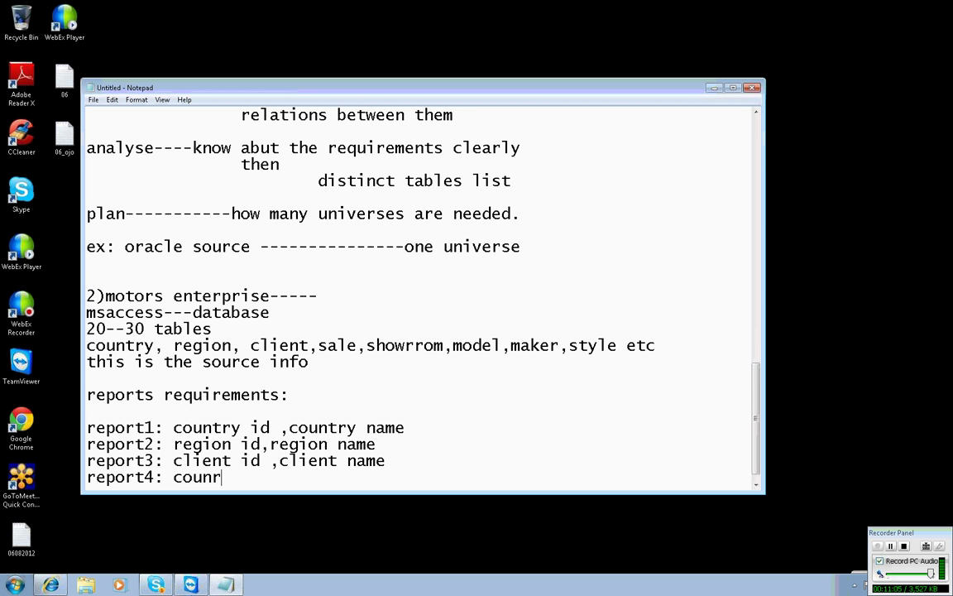
type("ry")
key("BackSpace")
key("BackSpace")
key("BackSpace")
type("tryn na")
key("BackSpace")
key("BackSpace")
key("BackSpace")
key("BackSpace")
type("name")
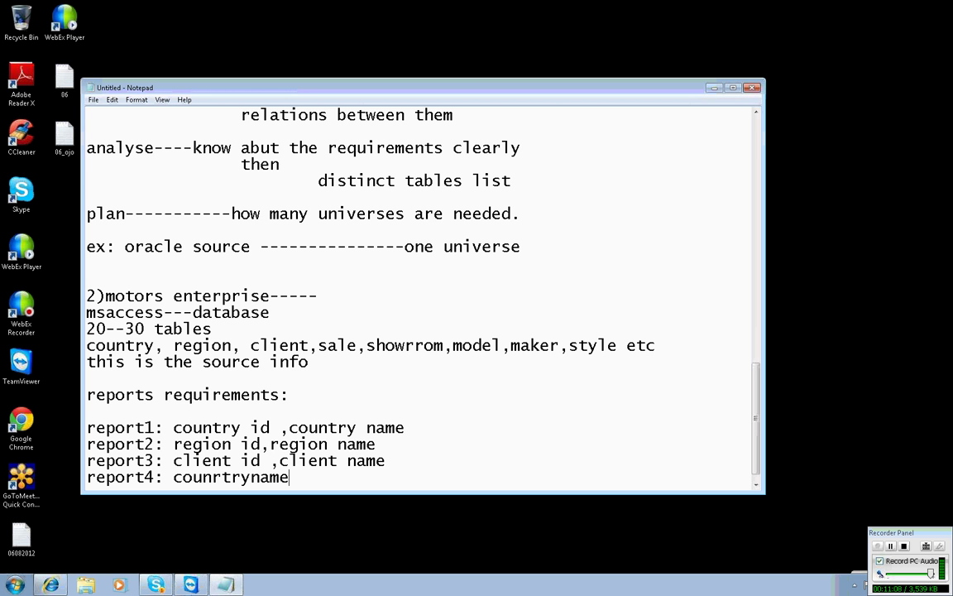
type(",region name")
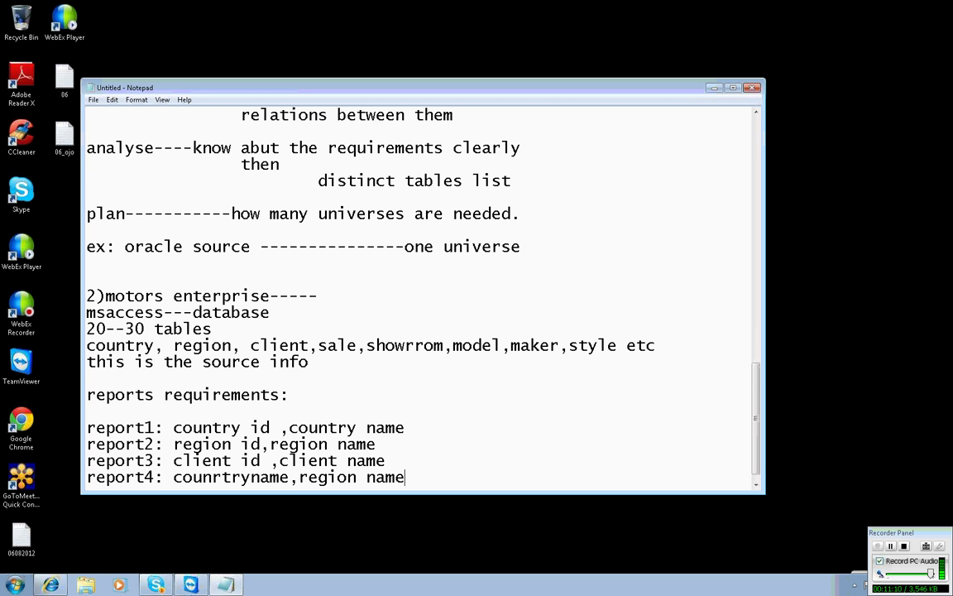
type(",client name,s")
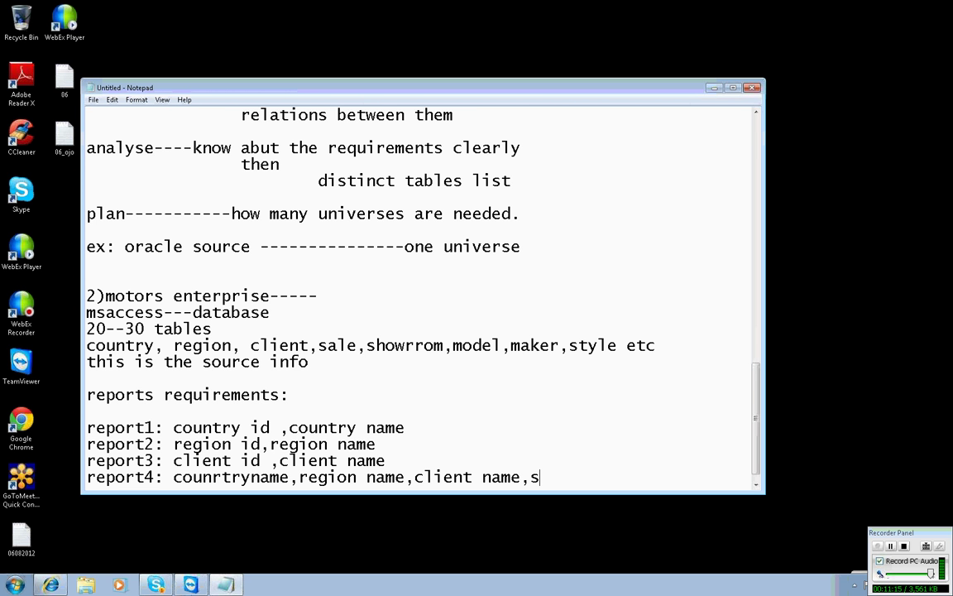
type("ale total.")
key("Return")
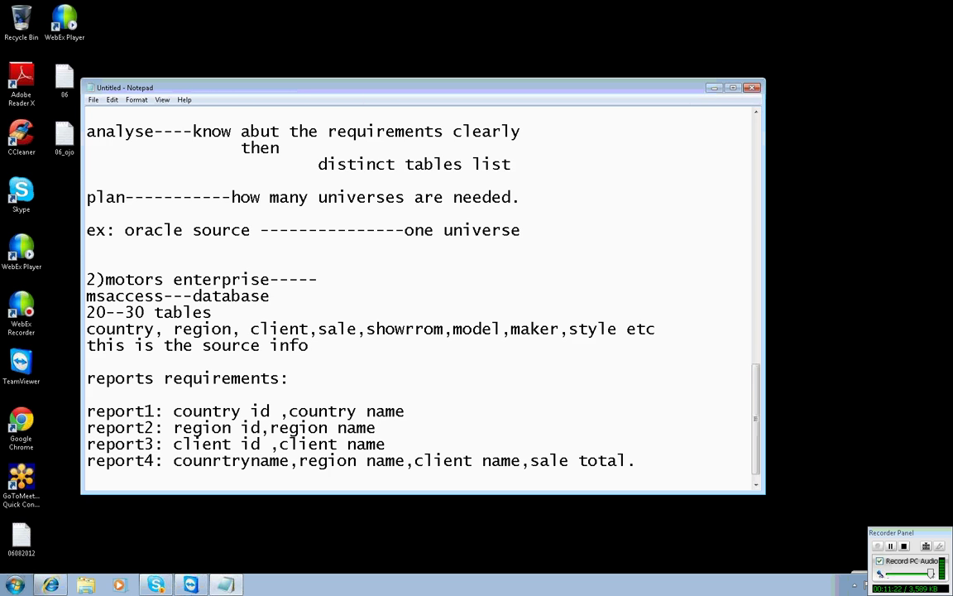
key("Return")
Add the lines 'source info and requirements' and 'u have to create a universe---'.
type("sourc ei")
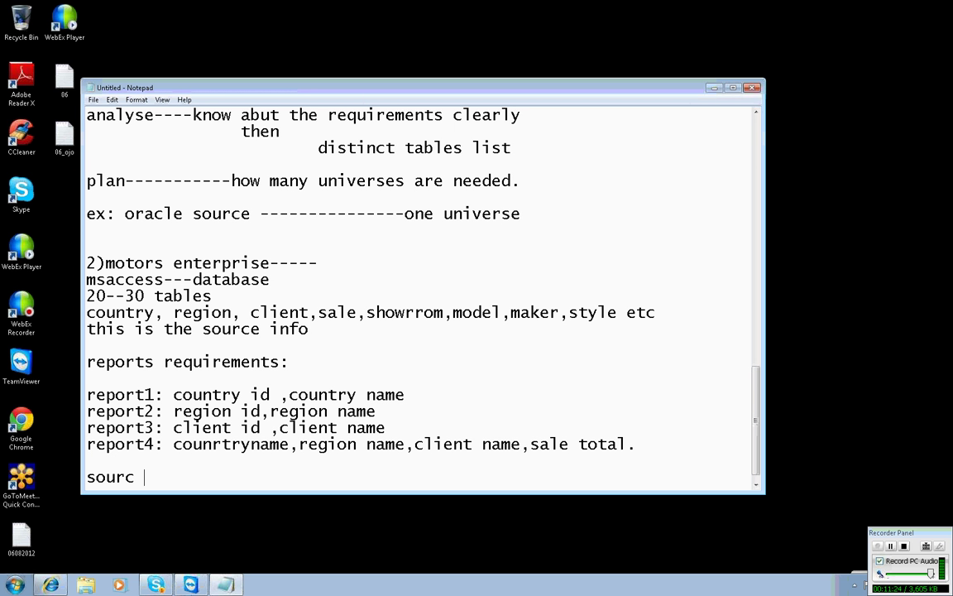
key("BackSpace")
key("BackSpace")
key("BackSpace")
type("e info and requirements")
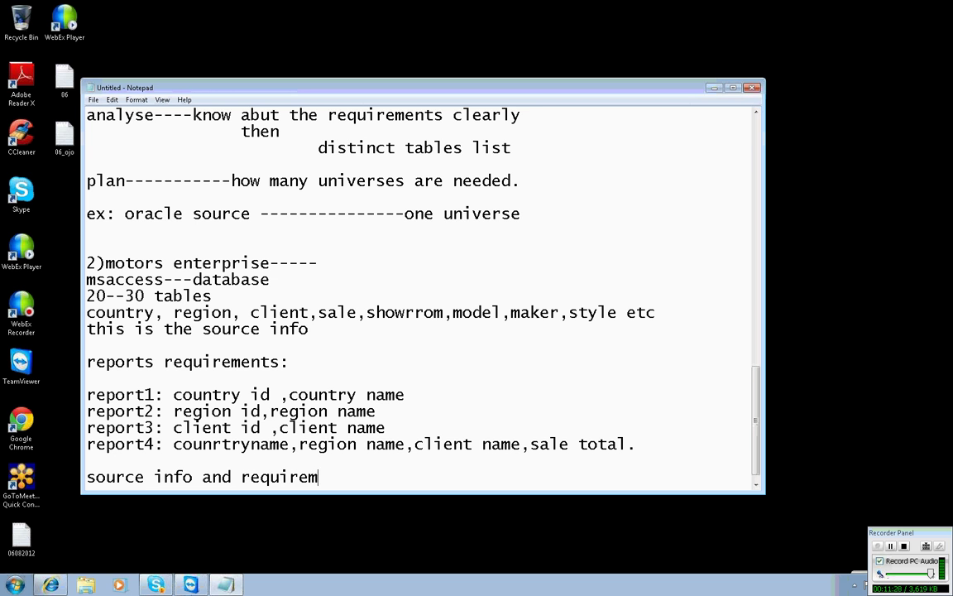
key("Return")
key("Return")
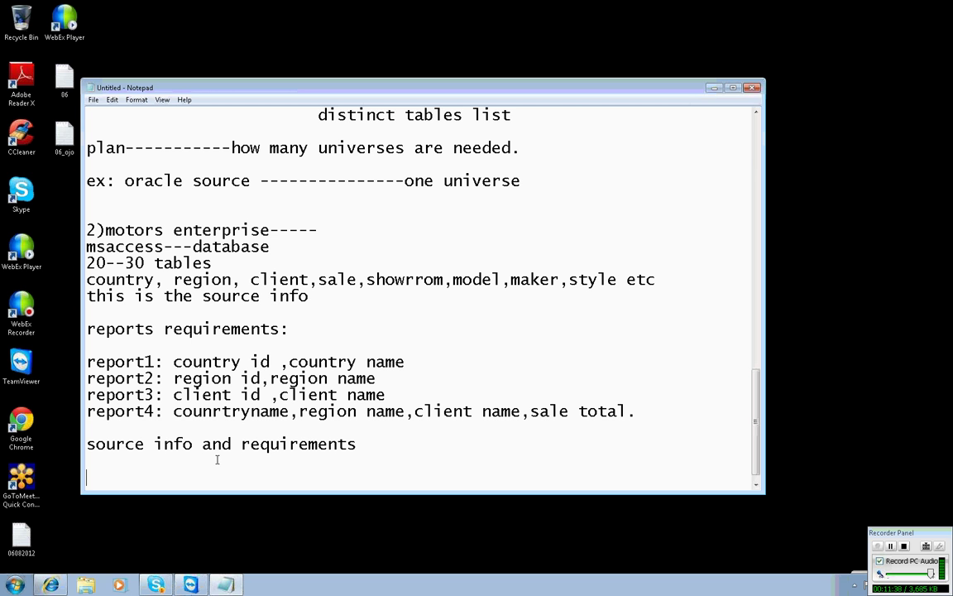
type("u have to create ")
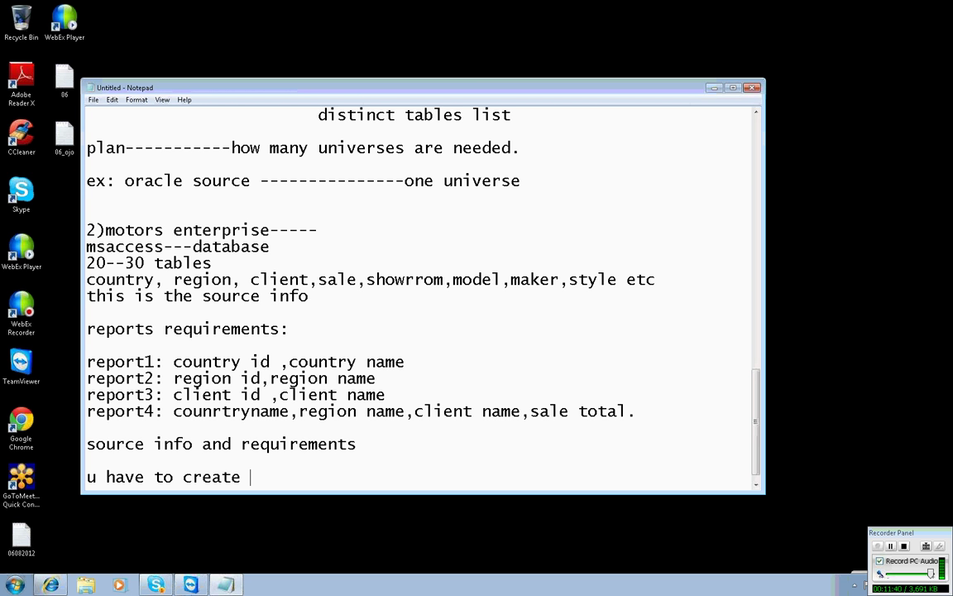
type("a universe")
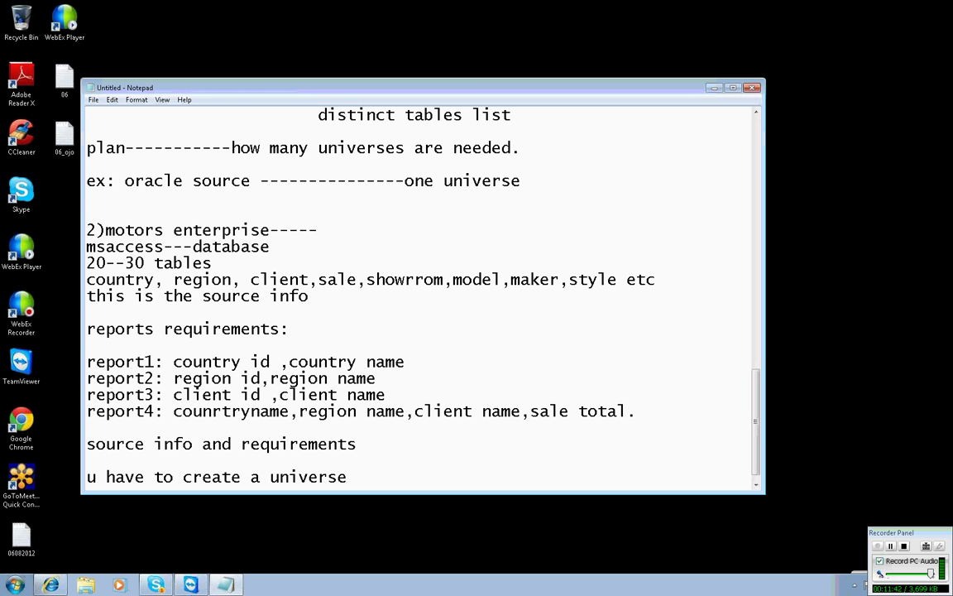
type("---")
key("Return")
key("Return")
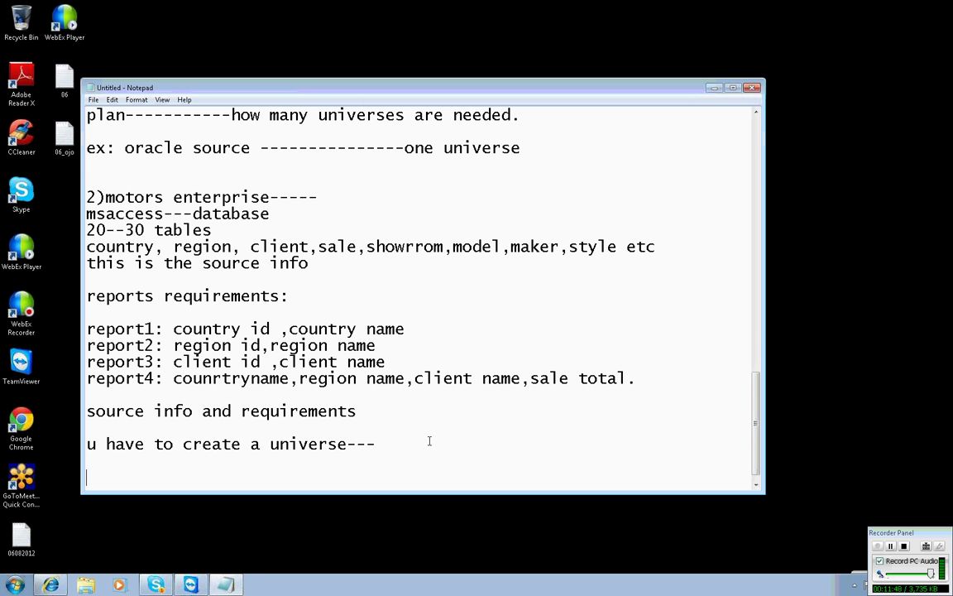
Begin the heading 'developementlife cycle--'.
type("developekm")
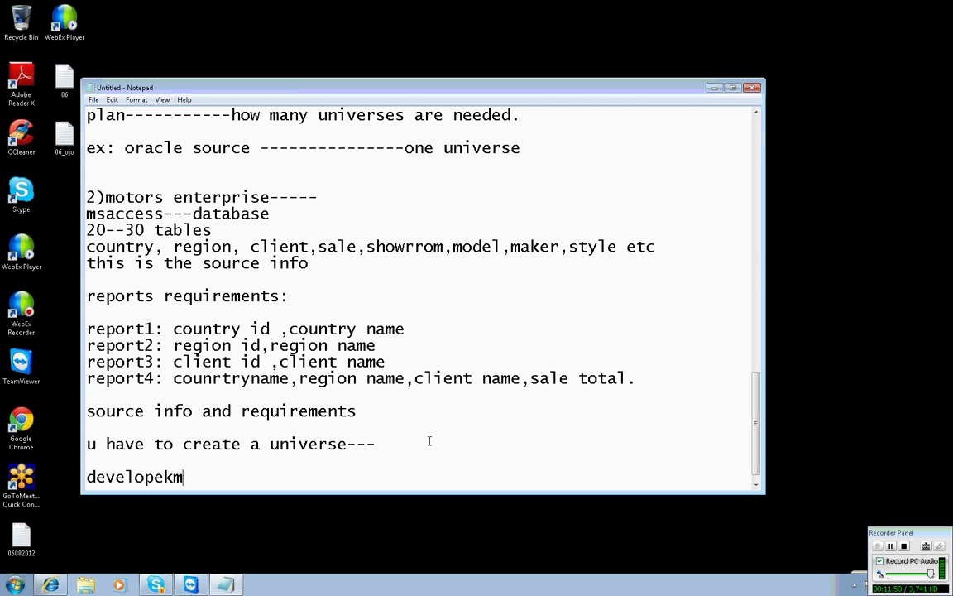
key("BackSpace")
key("BackSpace")
type("mentlife cycle")
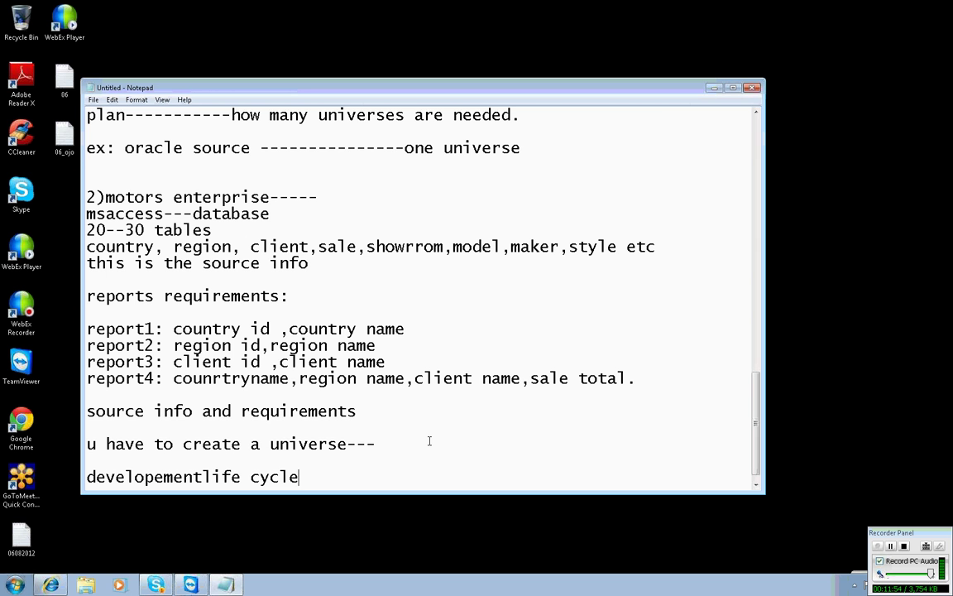
type("--")
Add 'prepare---', 'anlayse----' and 'plan----------' on separate lines, with the caret at prepare's end.
key("Return")
key("Return")
type("p")
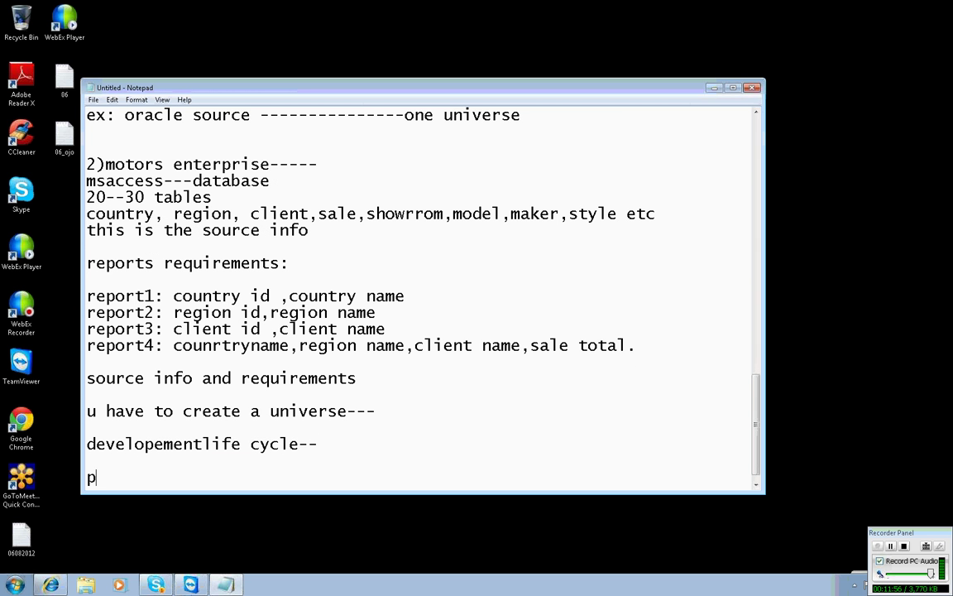
type("repare---")
key("Return")
key("Return")
type("anlayse---")
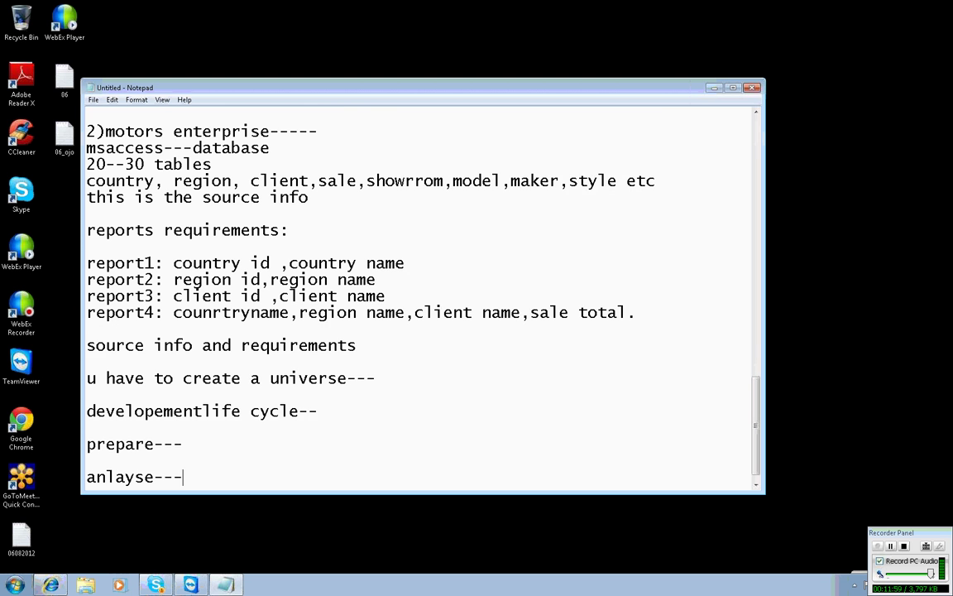
type("-")
key("Return")
key("Return")
type("plan-")
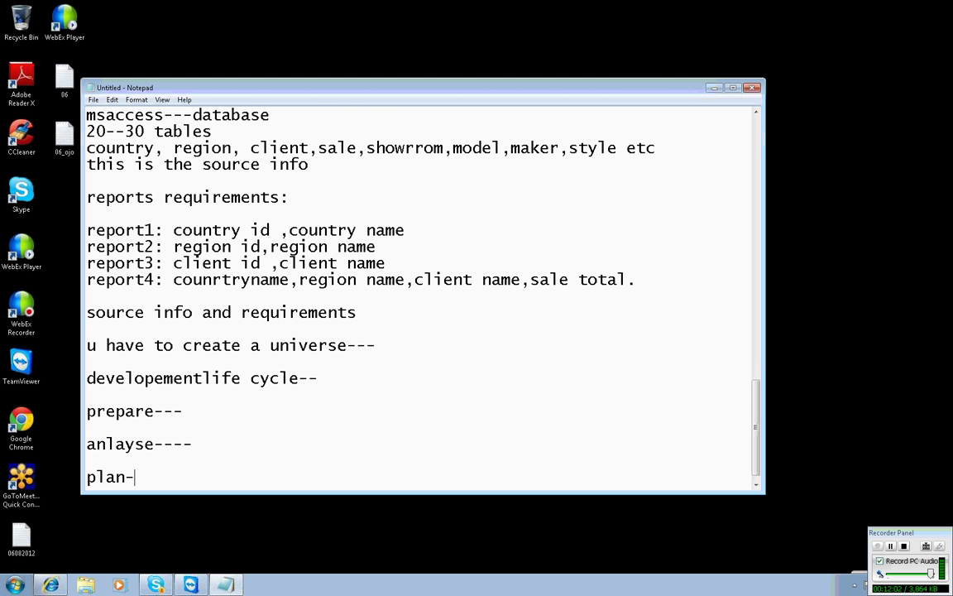
type("---------")
left_click(87, 427)
left_click(87, 411)
left_click(182, 411)
After prepare, type 'know abut the source info clearly' with indented 'what is the database' and 'how many tables'.
type("know abut the sourc")
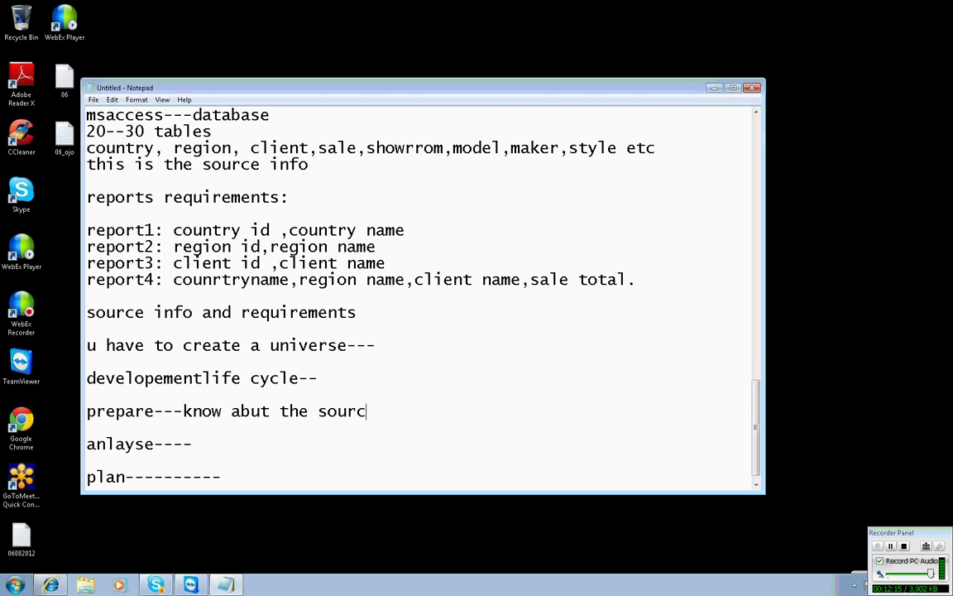
type("e info clearly")
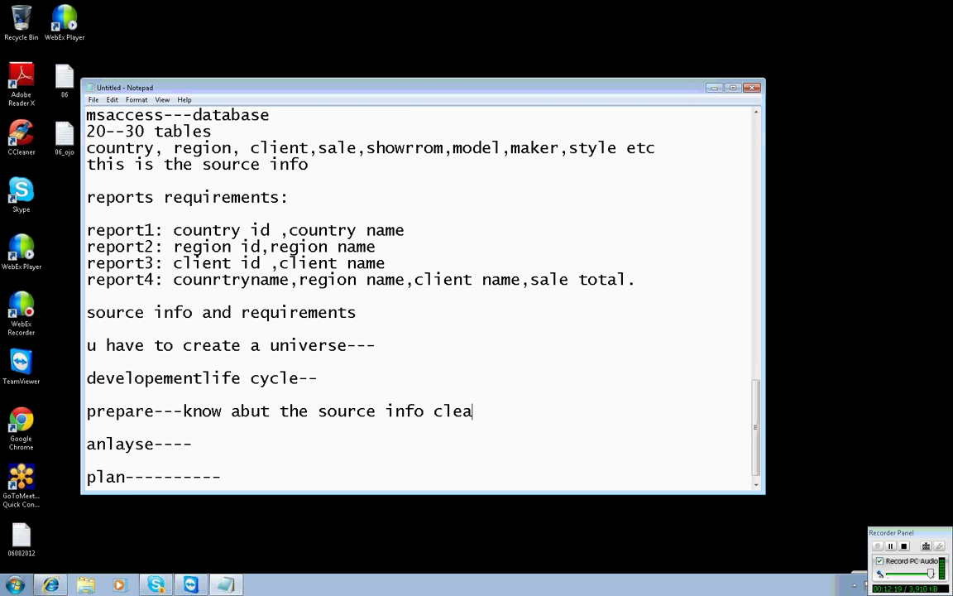
key("Return")
key("Tab")
key("Tab")
type("what is the database")
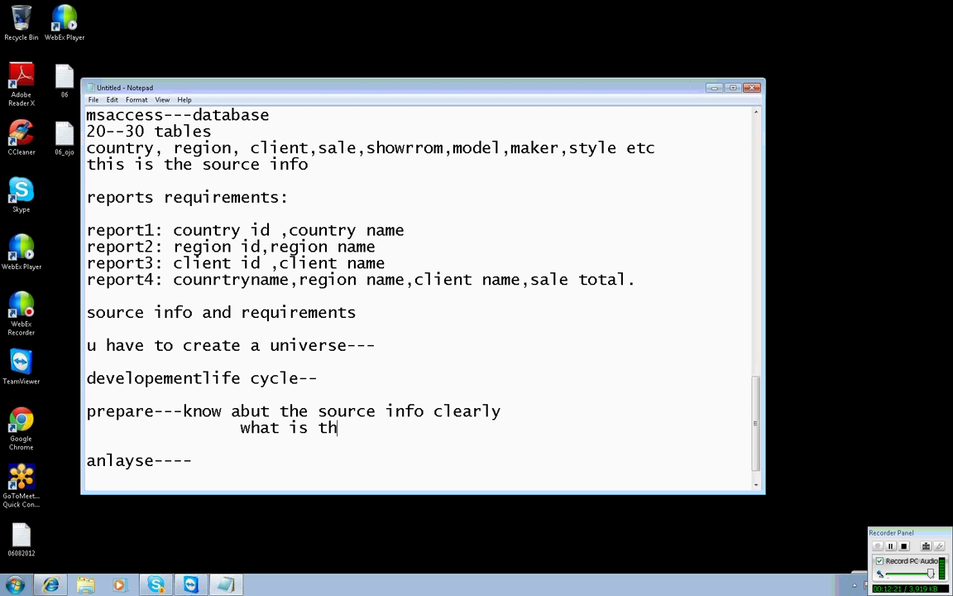
key("Return")
key("Tab")
key("Tab")
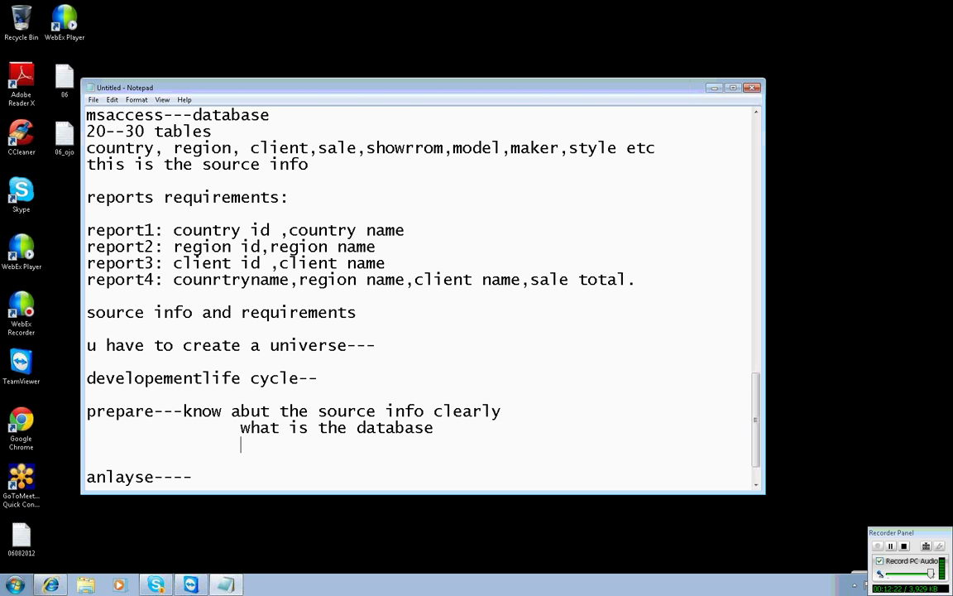
type("how many tables")
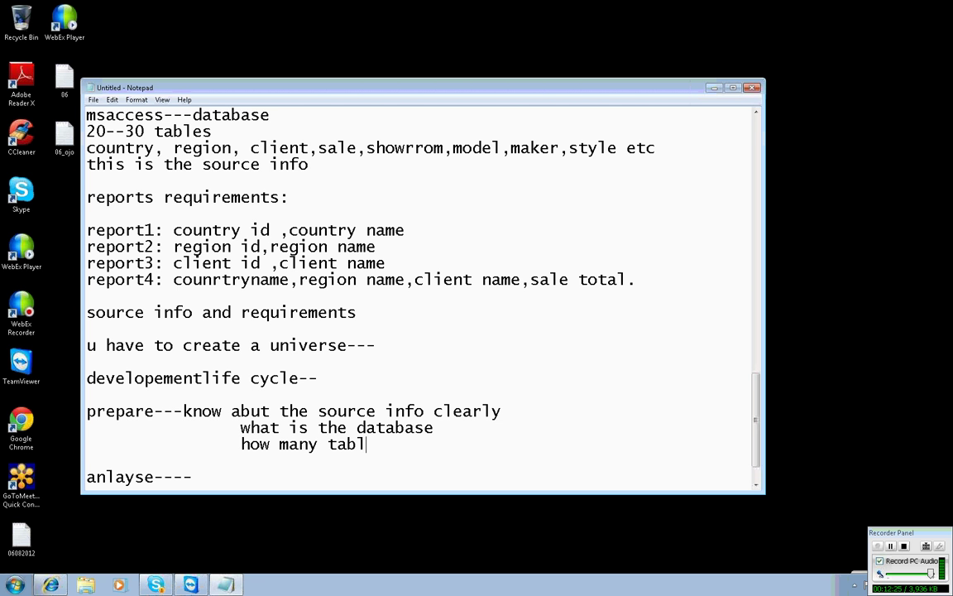
Add the indented points 'what are the tables' and 'relations' under prepare.
key("Return")
key("Tab")
key("Tab")
type("h")
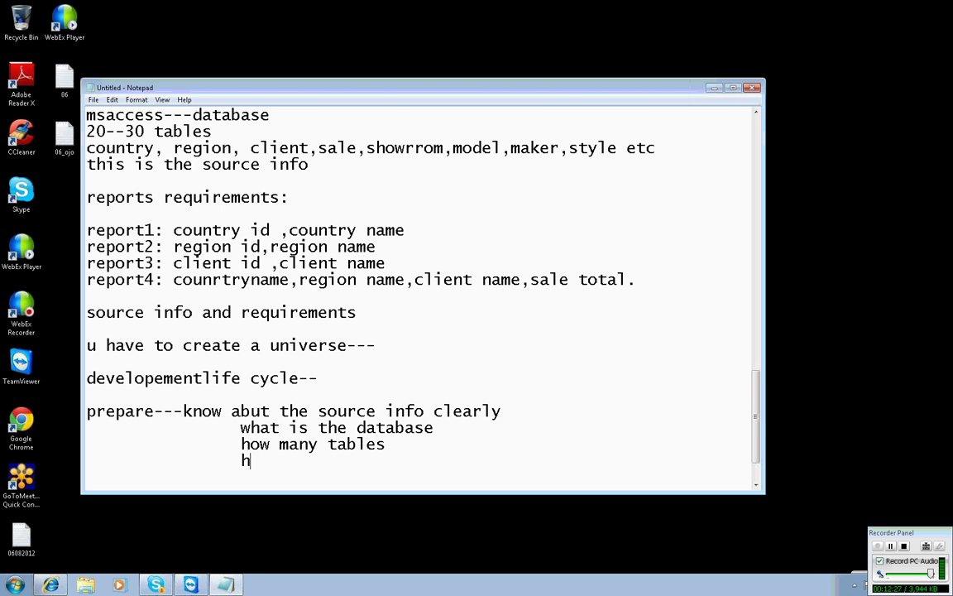
key("BackSpace")
type("waht")
key("BackSpace")
key("BackSpace")
key("BackSpace")
type("hat are the tables")
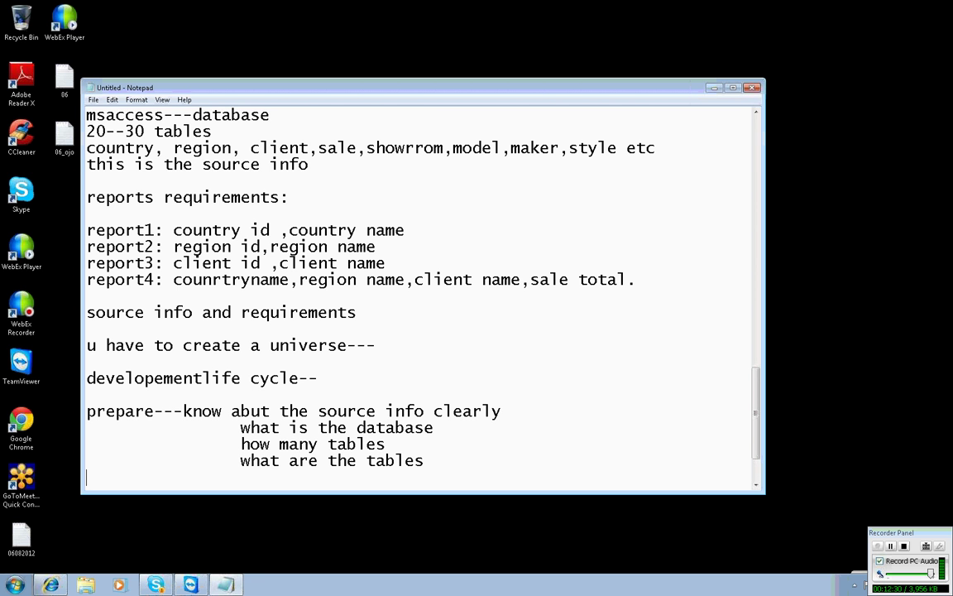
key("Return")
key("Tab")
key("Tab")
type("e")
key("BackSpace")
type("relations")
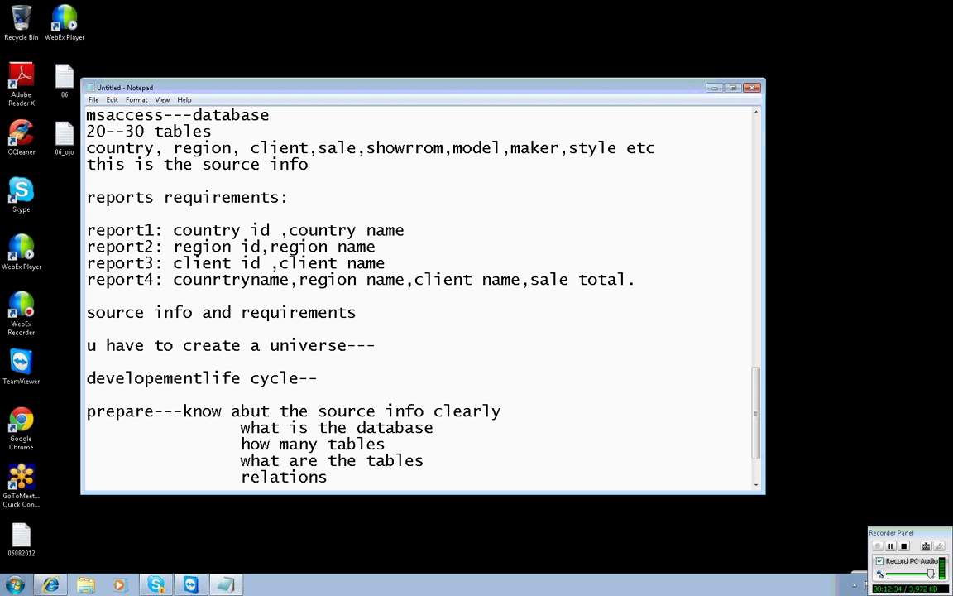
Answer the database as '---msaccess' and table count as '--20 to 30 tables', adding '-' after the tables line.
left_click(454, 430)
type("---")
scroll(244, 150, "up", 1)
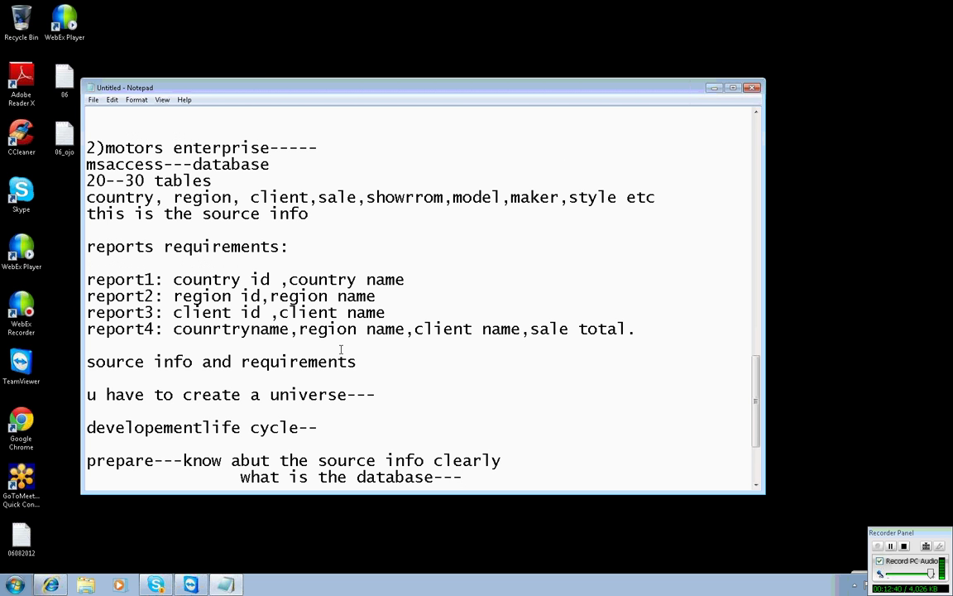
scroll(341, 350, "down", 2)
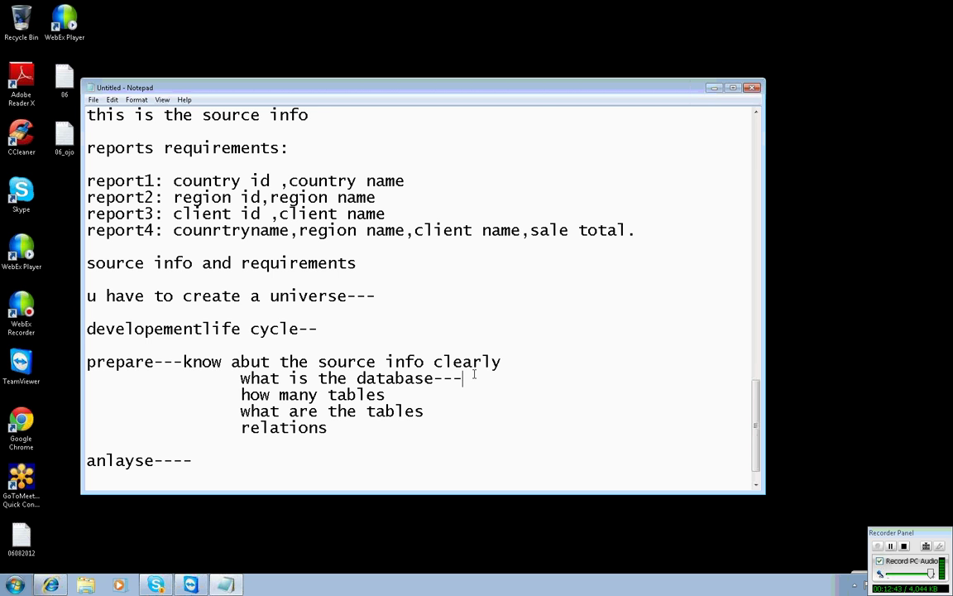
type("msaccess")
left_click(441, 397)
type("--20 to 30 ")
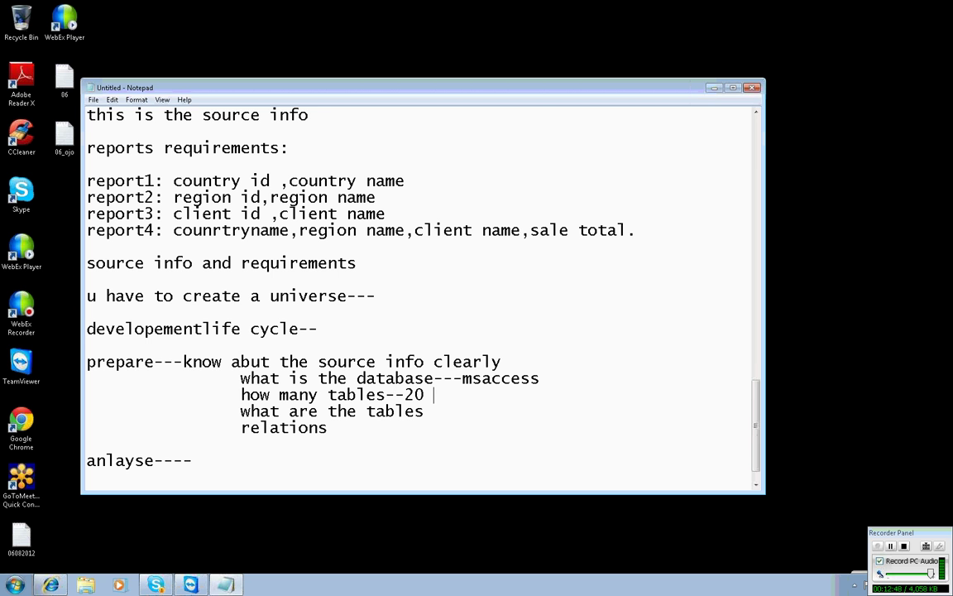
type("tables")
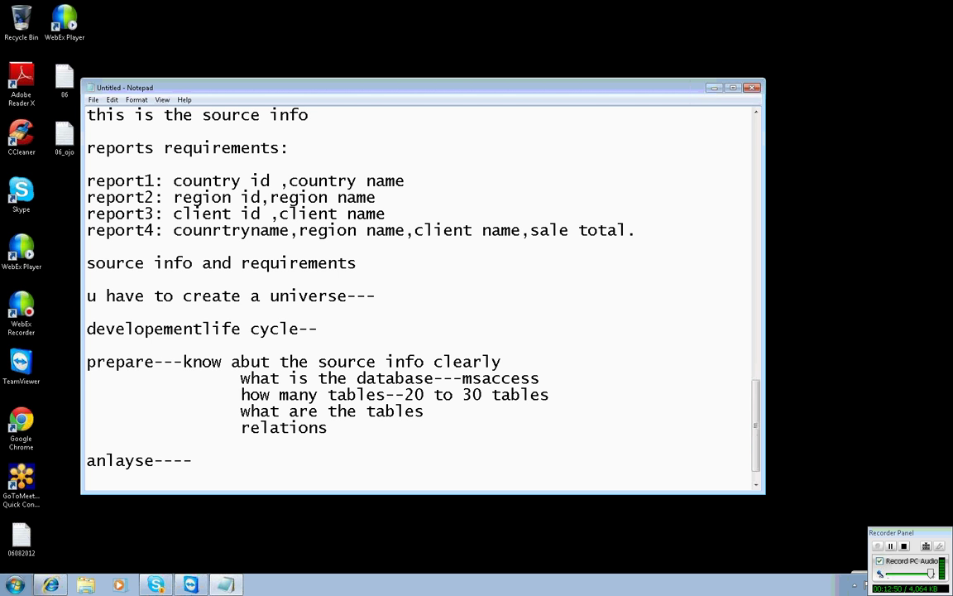
left_click(424, 420)
type("-")
scroll(427, 246, "up", 1)
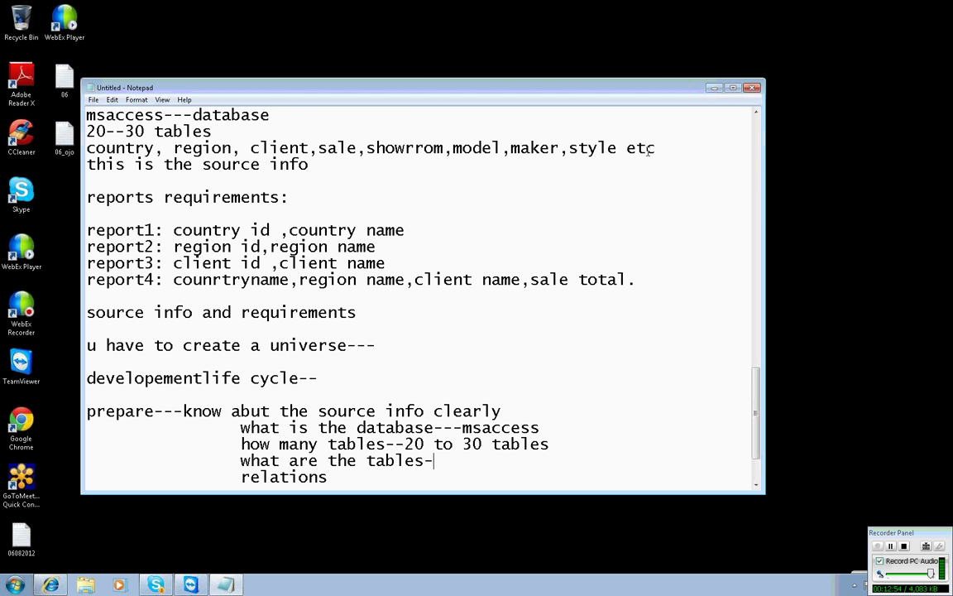
Copy the source table names line and paste it after 'what are the tables-'.
left_click_drag(86, 164, 460, 162)
left_click_drag(656, 148, 323, 149)
left_click_drag(655, 147, 42, 152)
key("ctrl+c")
key("super")
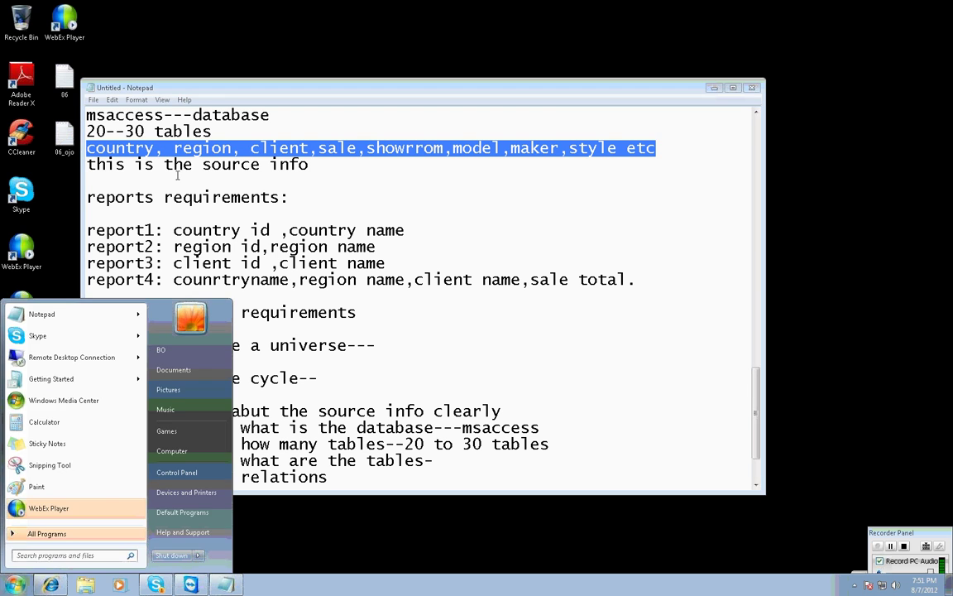
left_click(695, 180)
left_click_drag(87, 163, 466, 173)
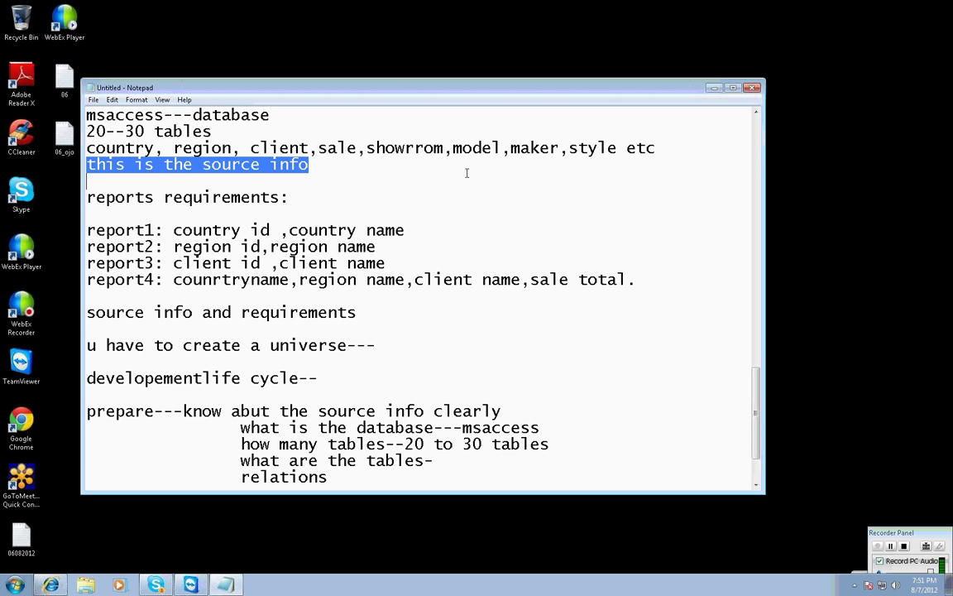
double_click(356, 247)
scroll(361, 266, "down", 2)
left_click(438, 378)
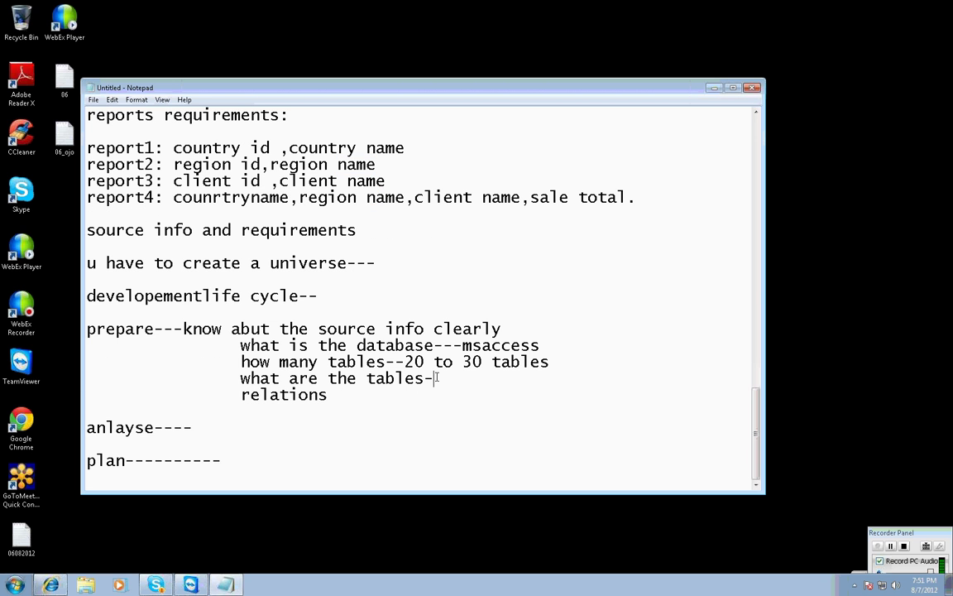
key("ctrl+v")
Note the relations as '--1 to many, many--1, 1--1'.
left_click(397, 416)
type("--")
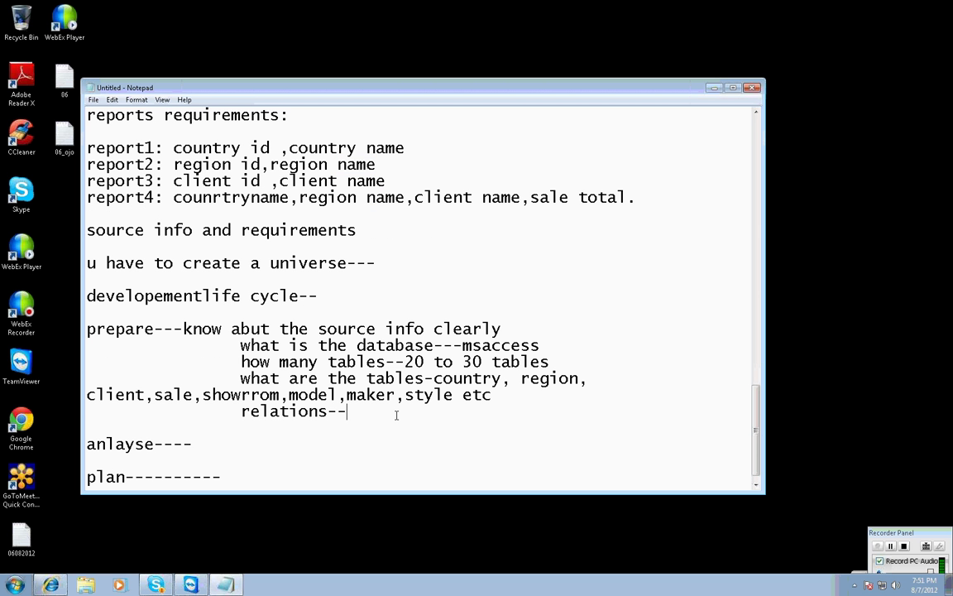
type("1 to many, many")
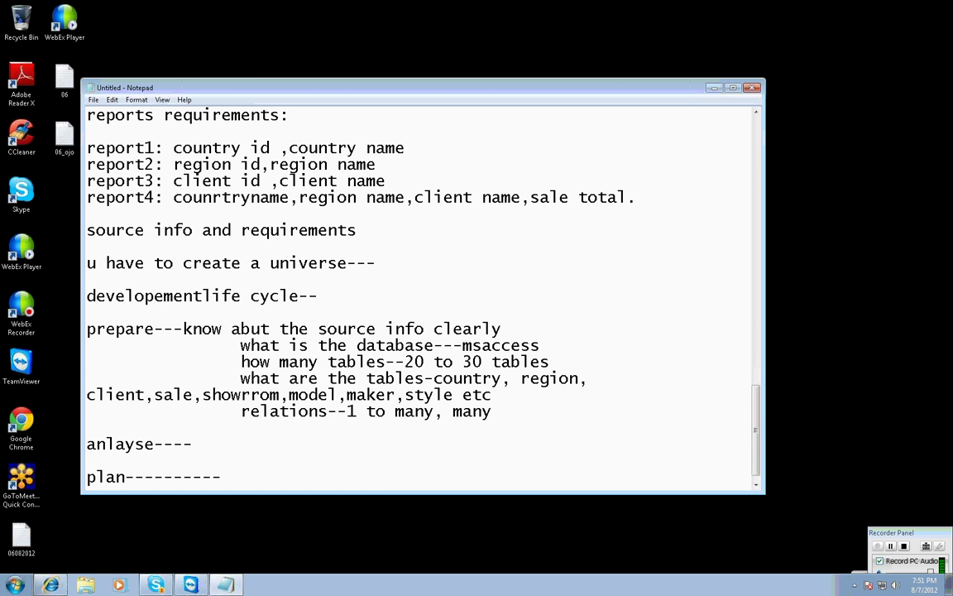
type("--1, 1--1")
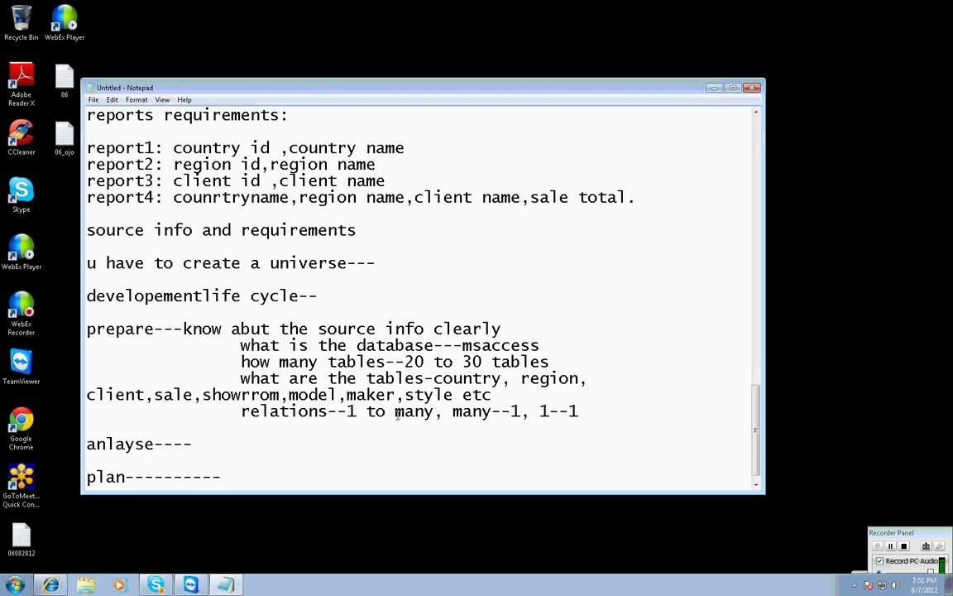
Append '---' after country name at the end of the report1 line.
left_click(192, 446)
scroll(360, 196, "up", 1)
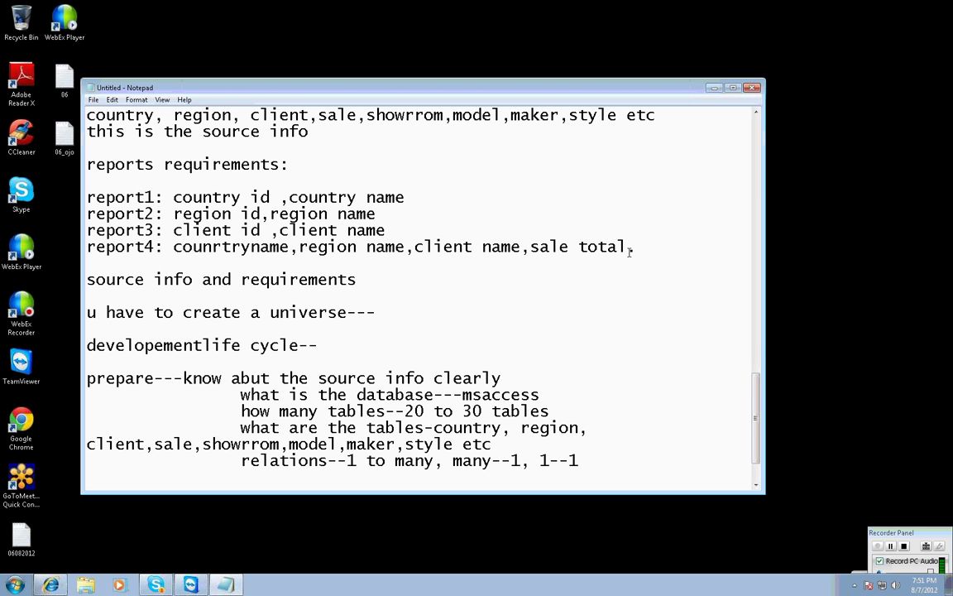
left_click_drag(631, 248, 87, 197)
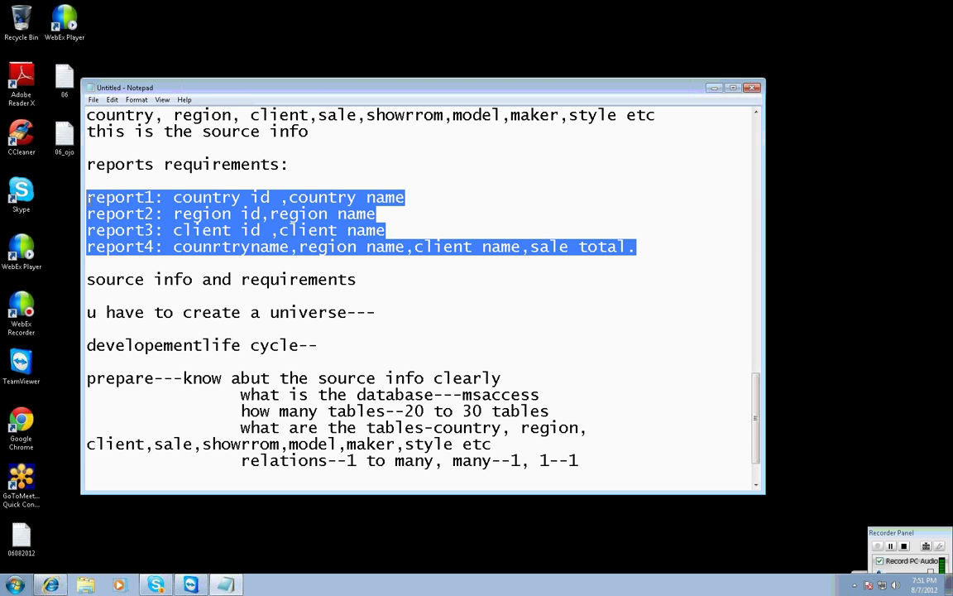
left_click(410, 199)
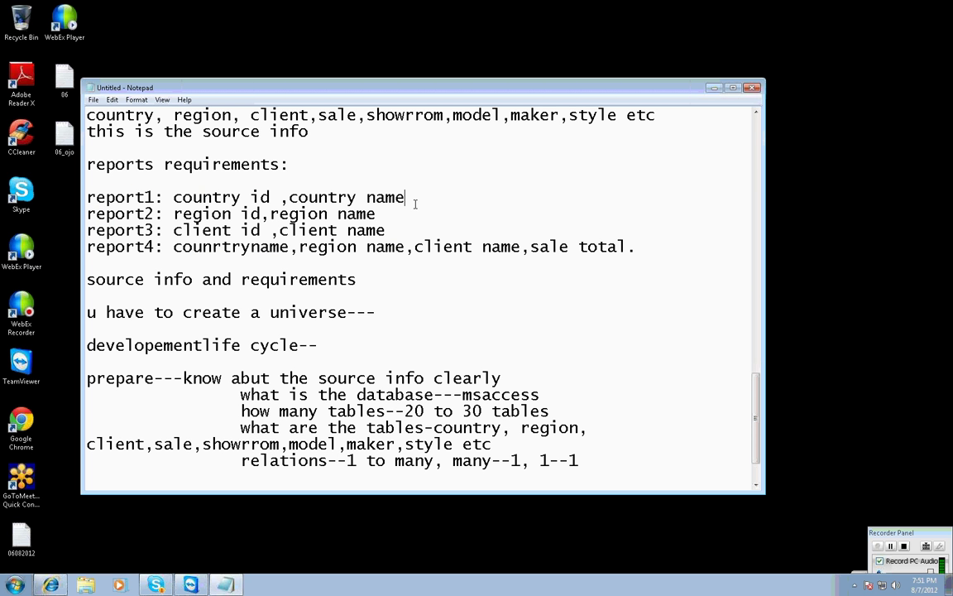
type("---")
scroll(354, 157, "up", 2)
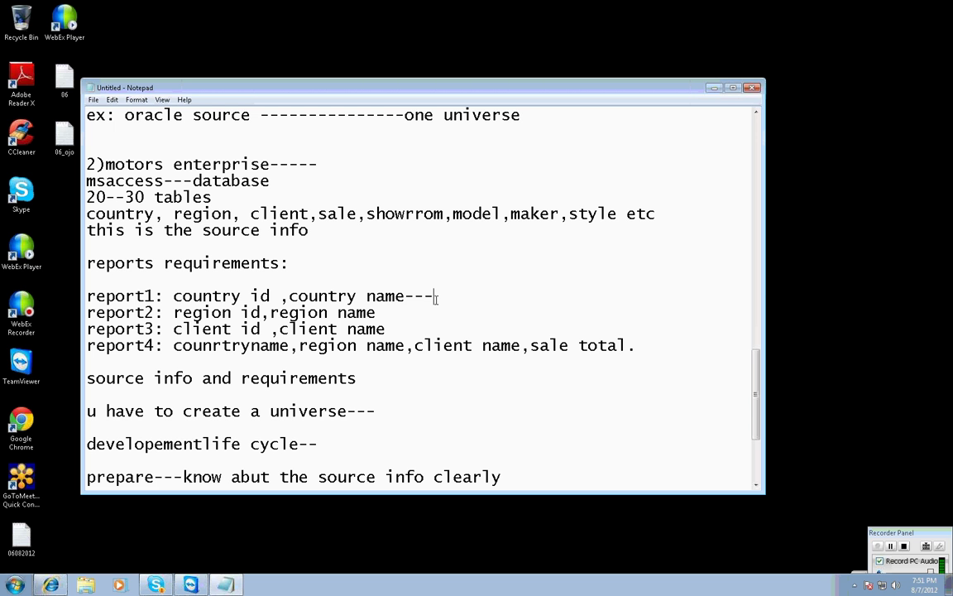
Label reports 1–3 with their sources: country table, region table and client.
type("country table")
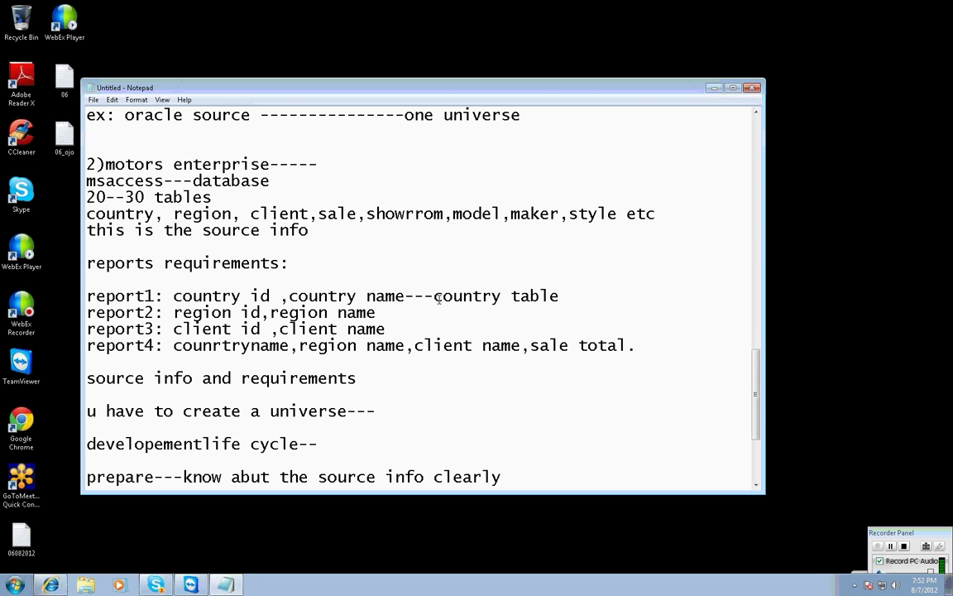
left_click(420, 313)
type("--region table")
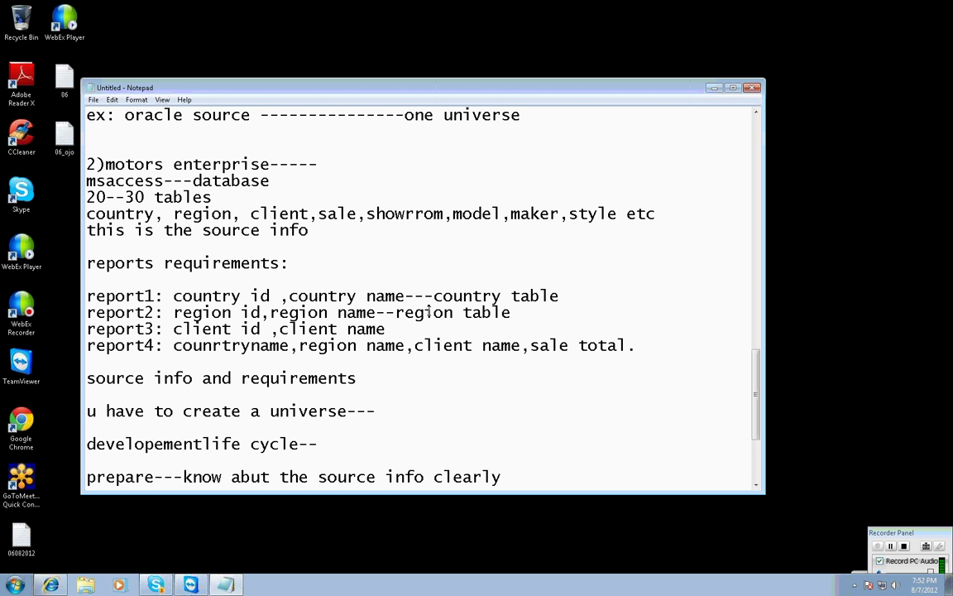
left_click(392, 329)
type("--client")
Add a line under report4 listing 'country, region, client, sale table'.
key("Return")
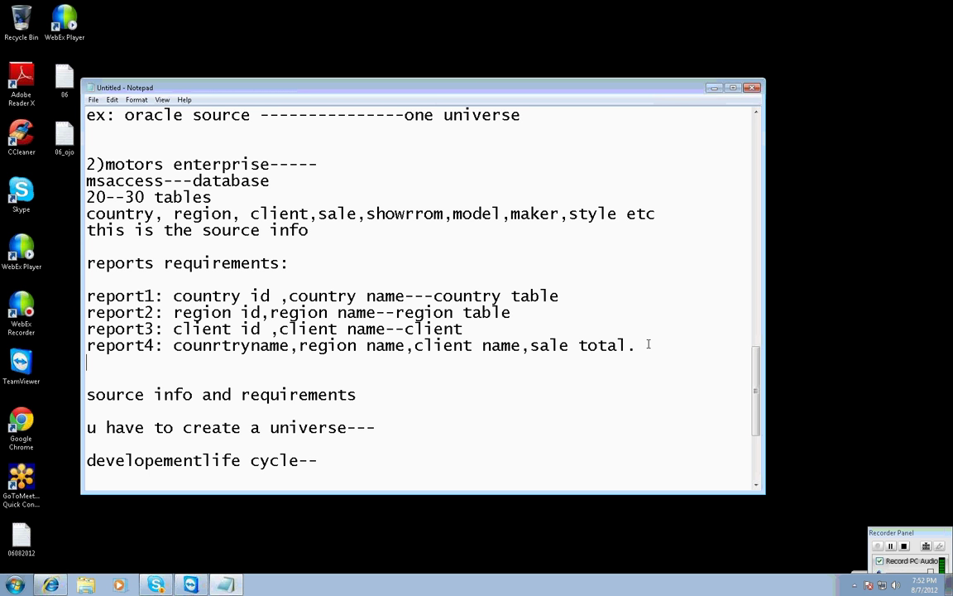
mouse_move(190, 585)
type("country ,reg")
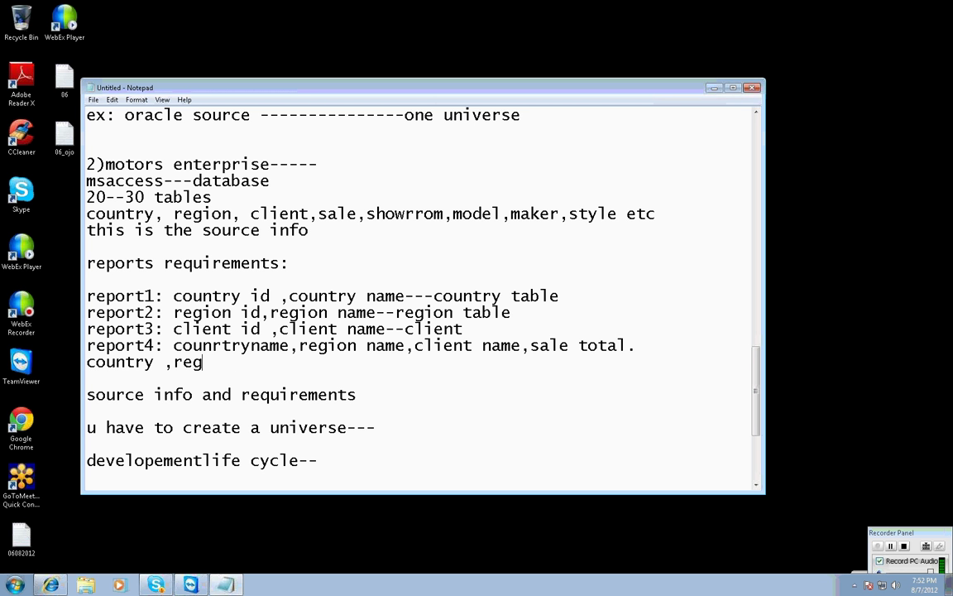
type("ion, client,")
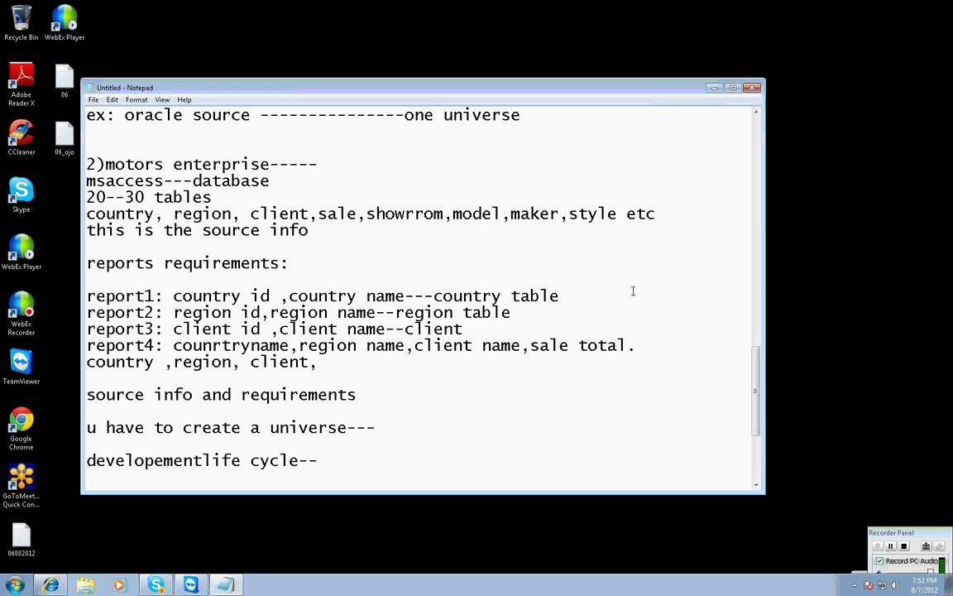
type("sale table")
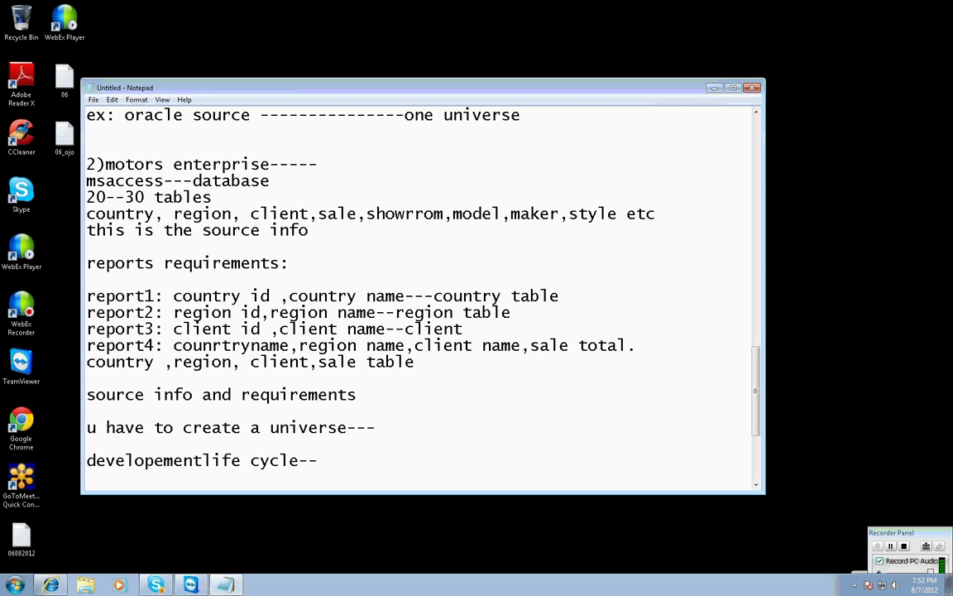
key("Down")
scroll(547, 388, "down", 1)
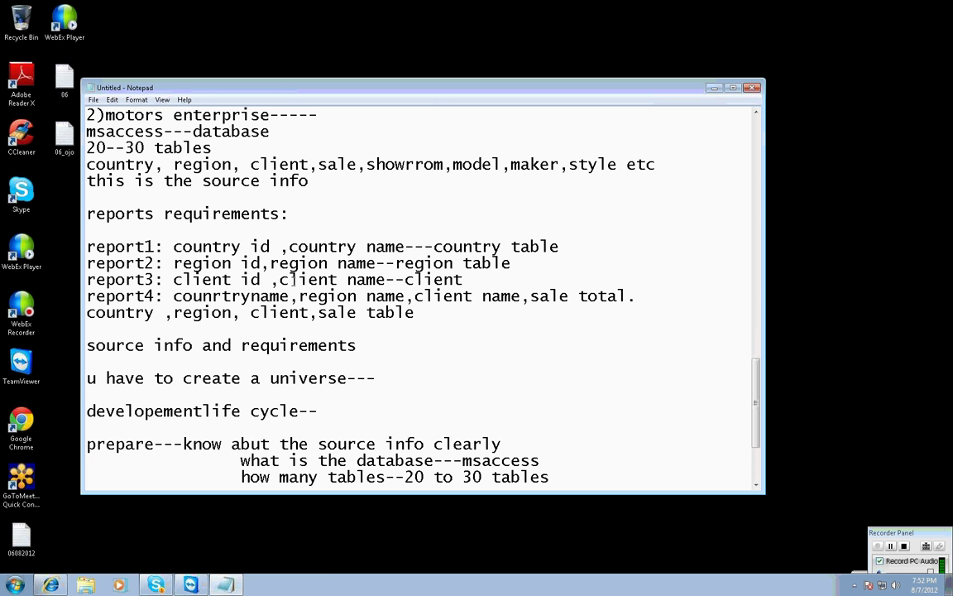
left_click_drag(414, 312, 86, 247)
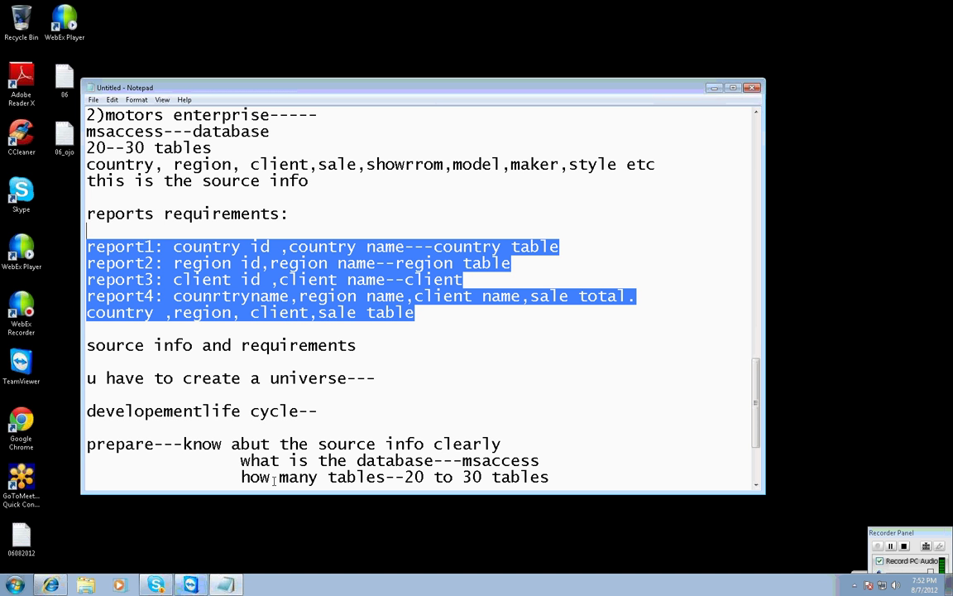
Under the anlayse heading, write: know the requirements clearly, then take the respective distinct tables.
left_click(376, 380)
scroll(474, 383, "down", 1)
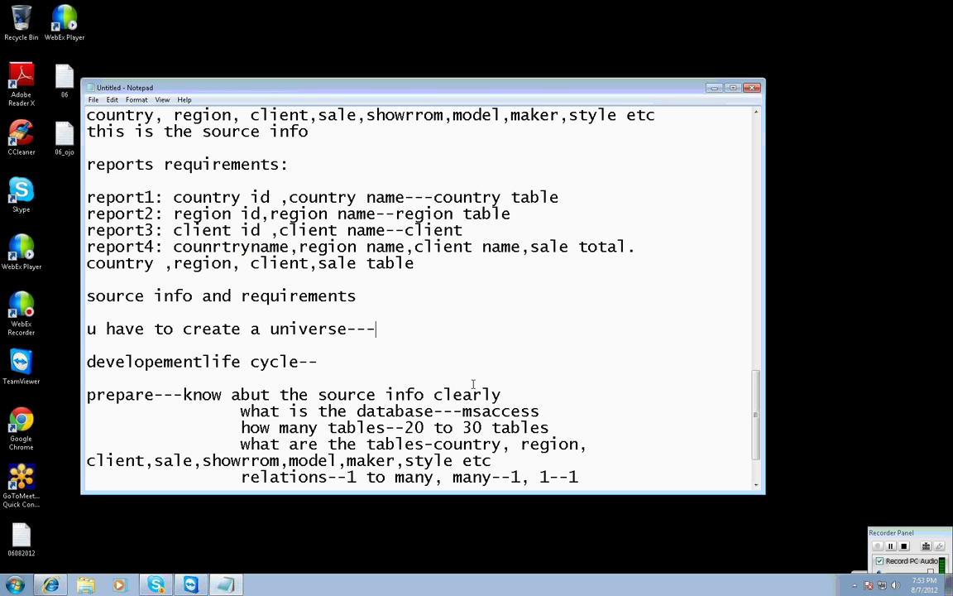
scroll(473, 383, "down", 2)
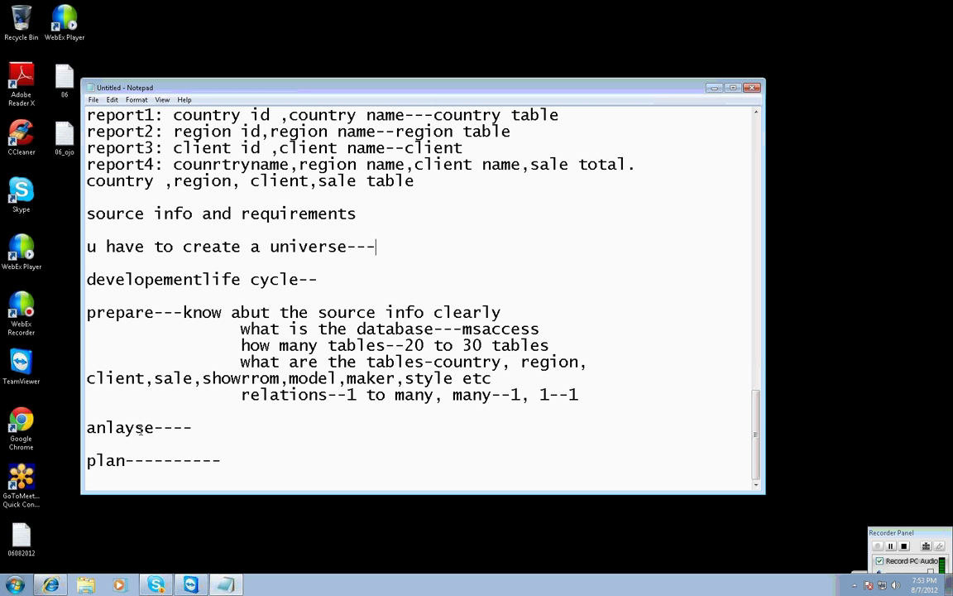
left_click(212, 426)
type("know abut the requir")
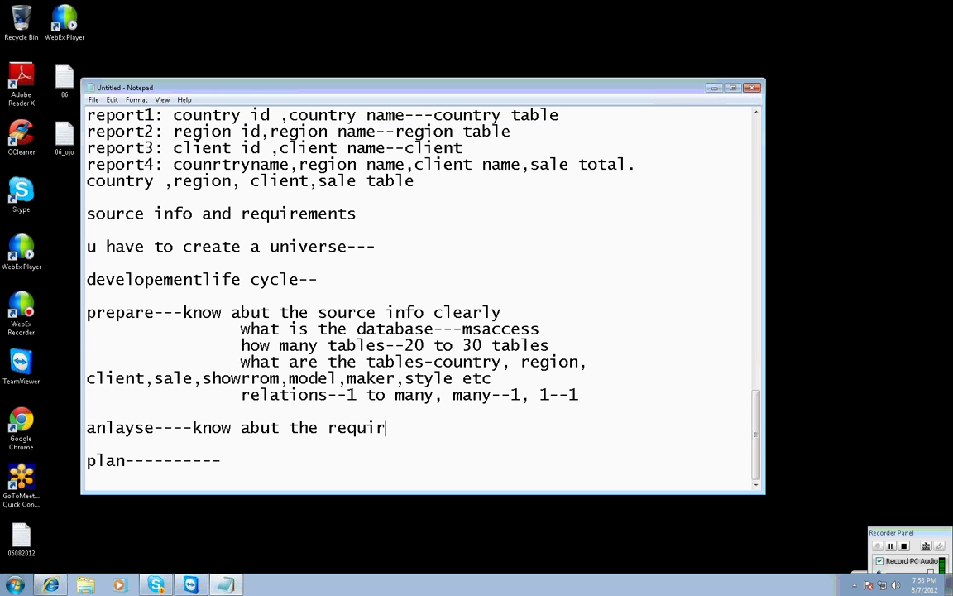
type("emetns c")
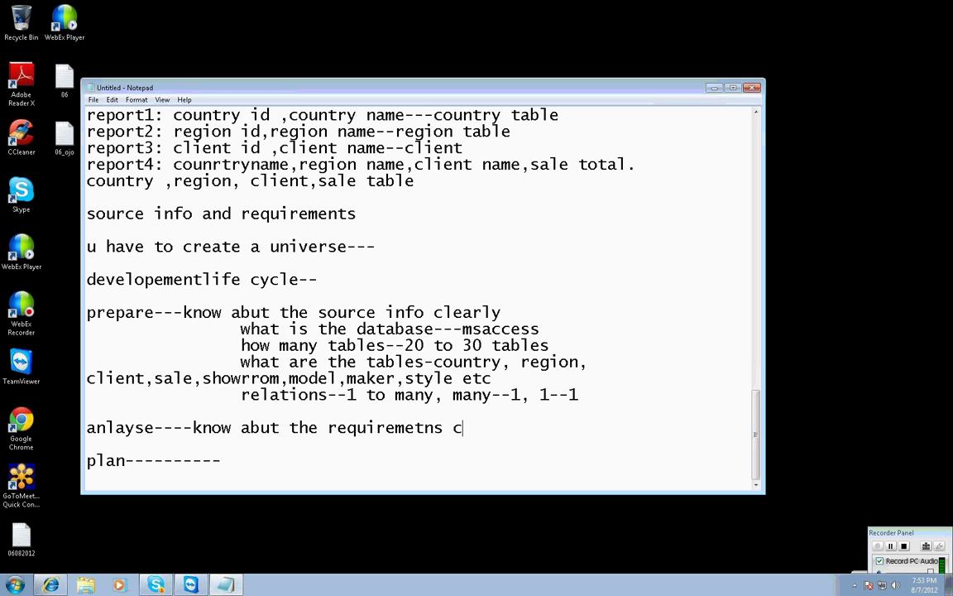
type("lealry the")
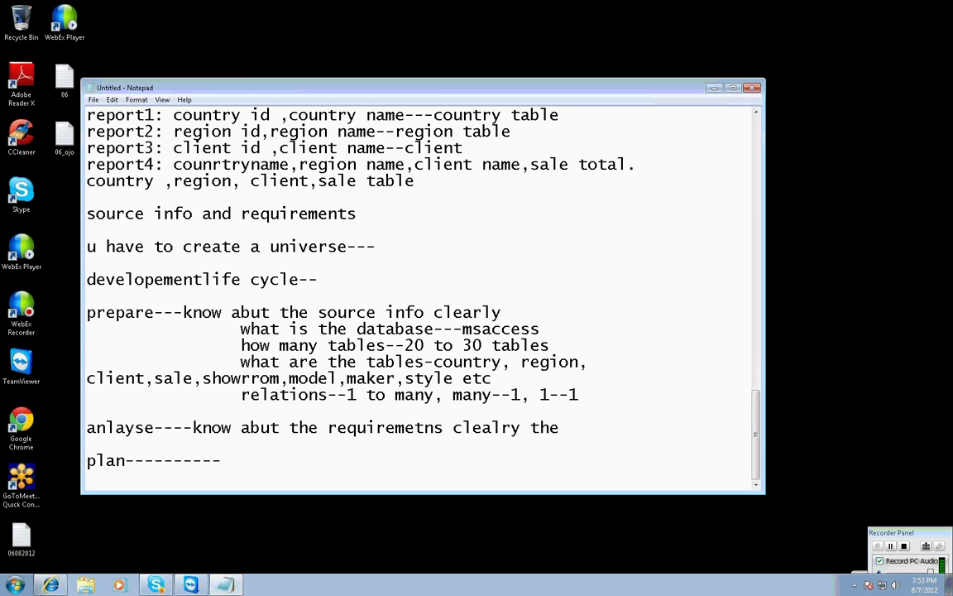
type("n taket")
key("BackSpace")
type("aket")
key("BackSpace")
type("the respe")
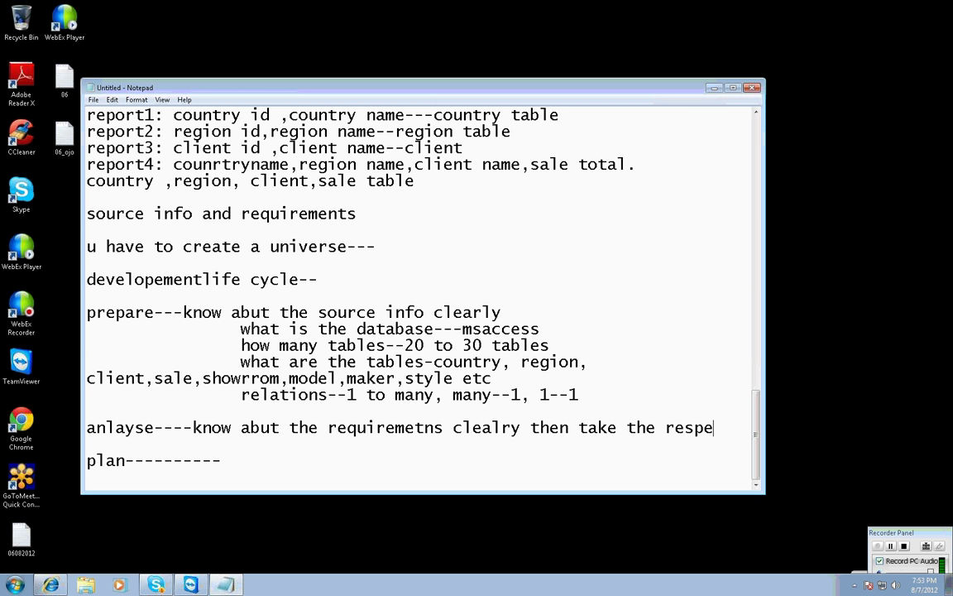
type("ctive ta")
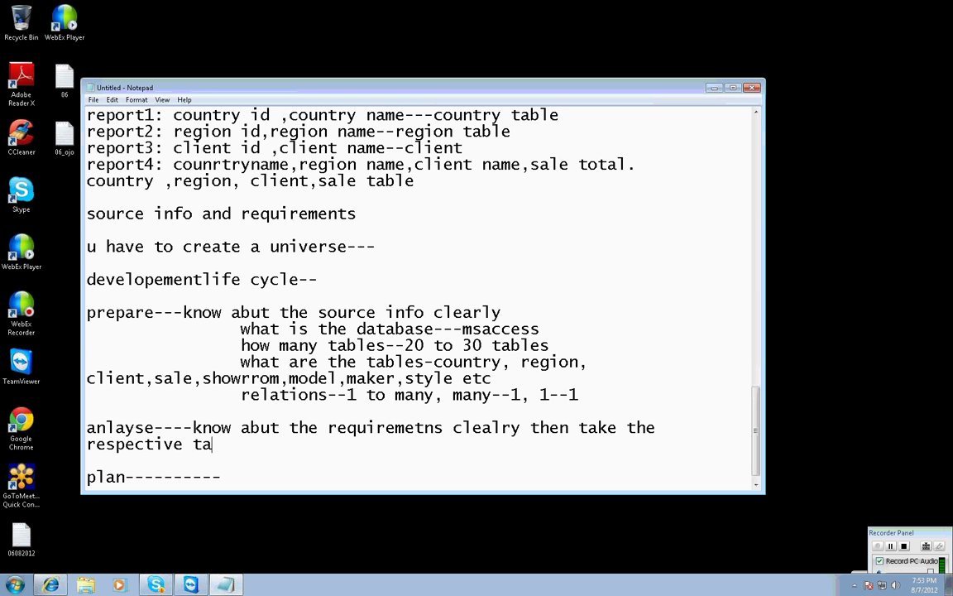
key("BackSpace")
key("BackSpace")
type("distinct")
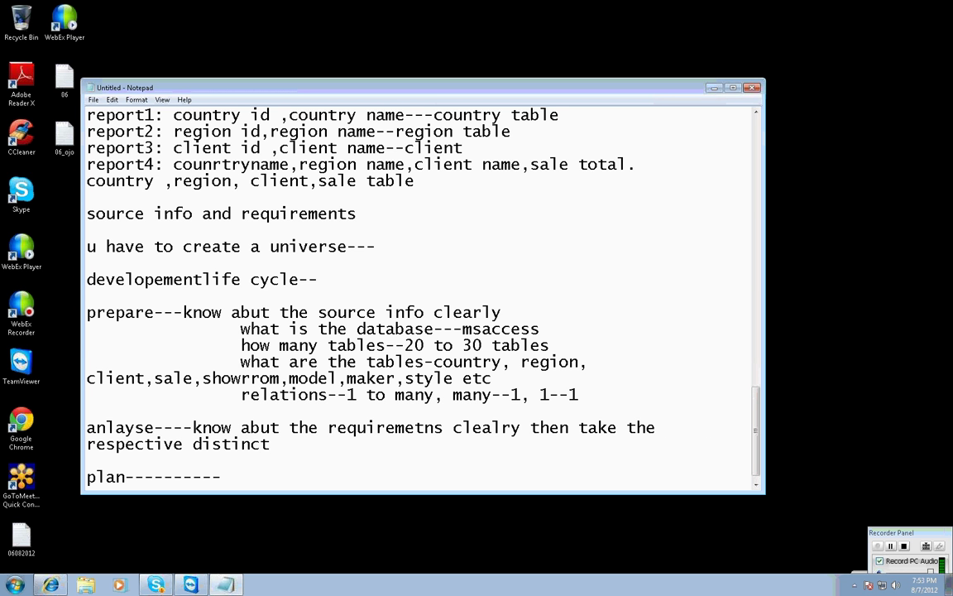
type("  tables")
Add a line listing country, region, client, sale as 4 tables.
key("Return")
type("--")
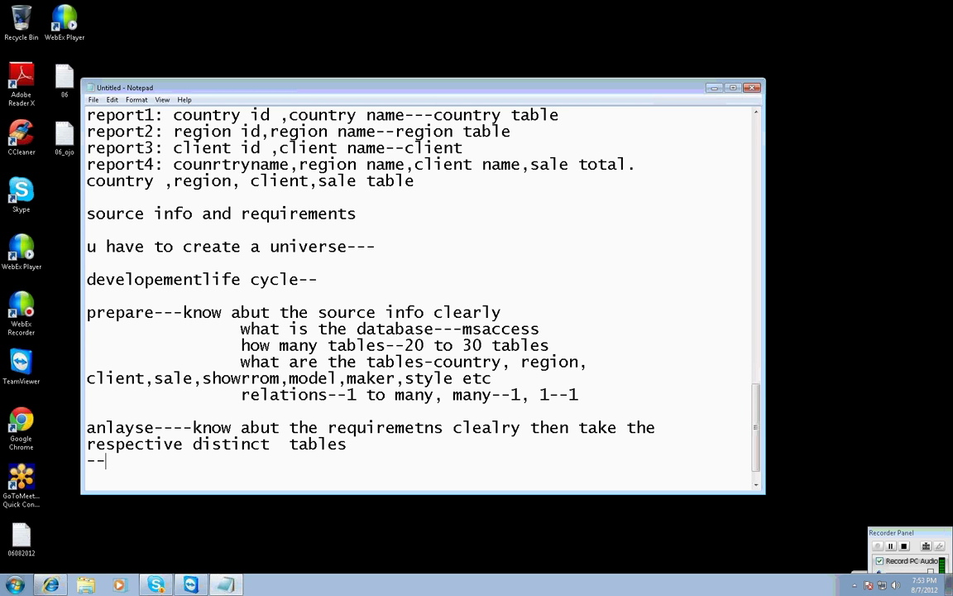
type("------country ,r")
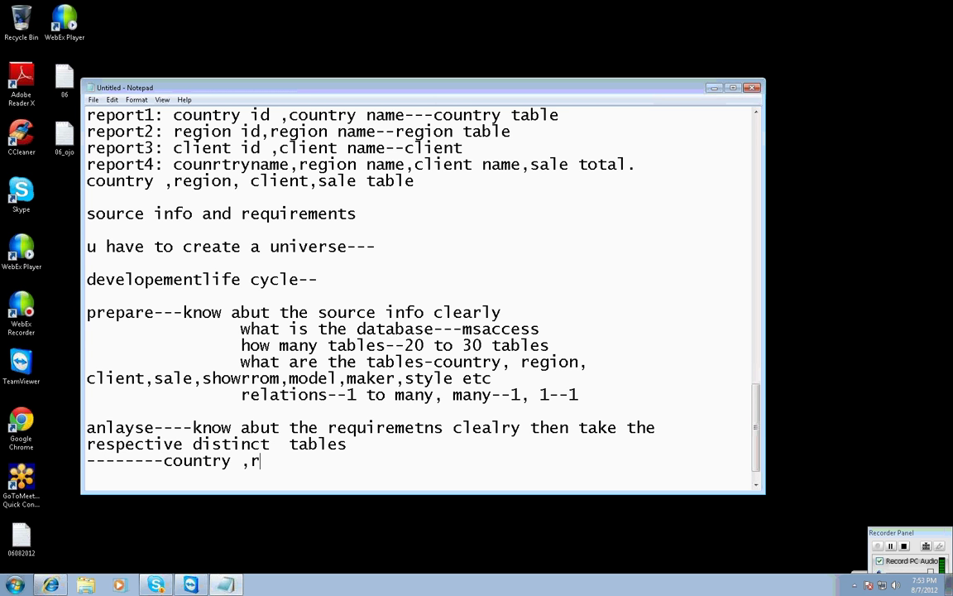
type("egion, client")
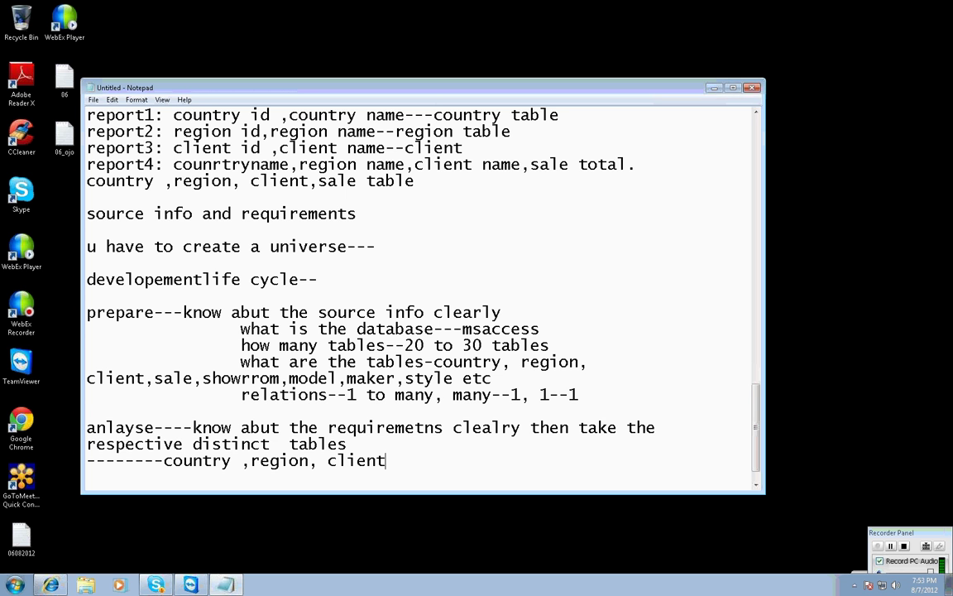
type(",sale ---------4 tables")
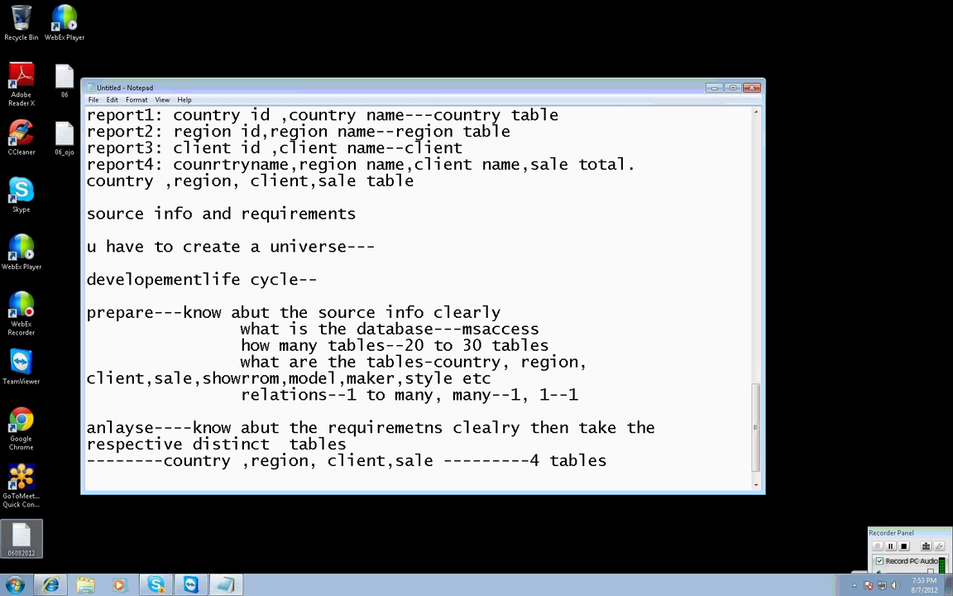
mouse_move(49, 585)
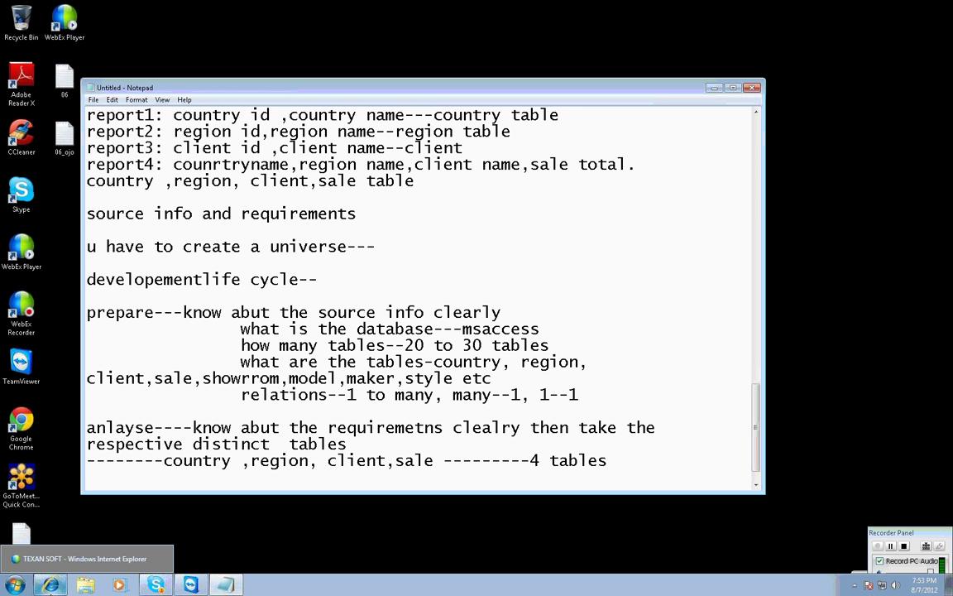
left_click(382, 405)
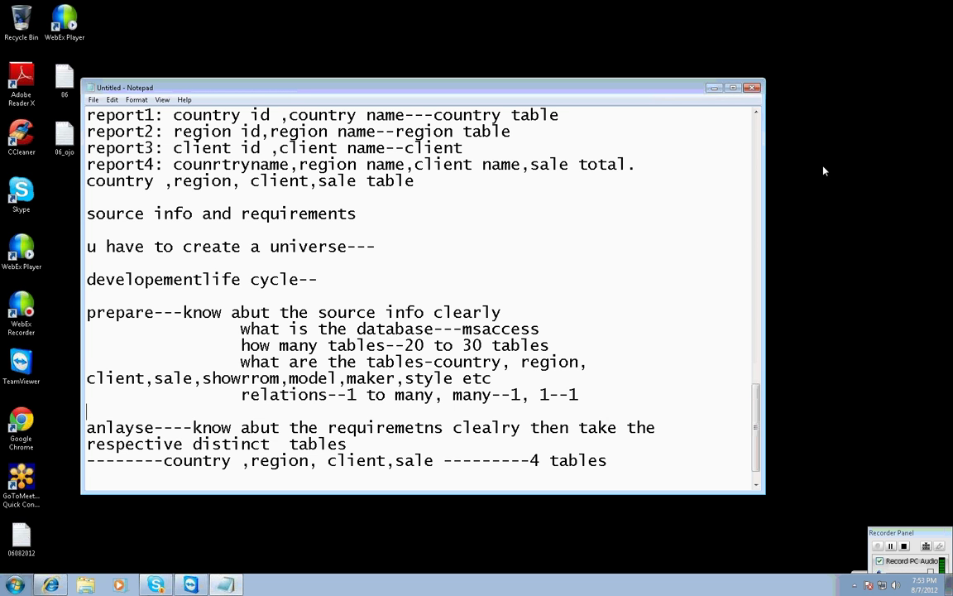
Start a plan line asking how many universes are needed.
key("Return")
type("plan----------")
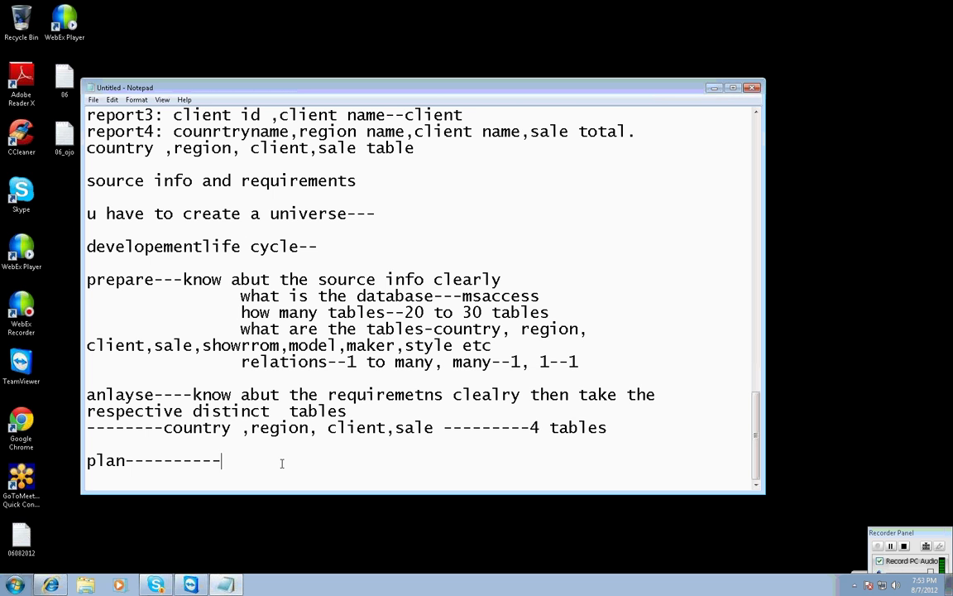
type("how many universe")
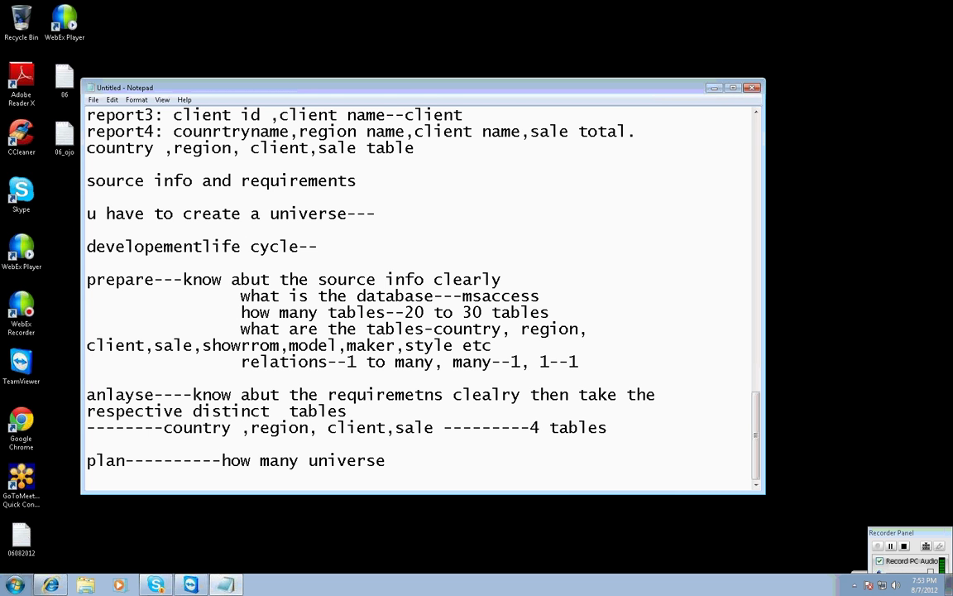
type("s are")
type("needed")
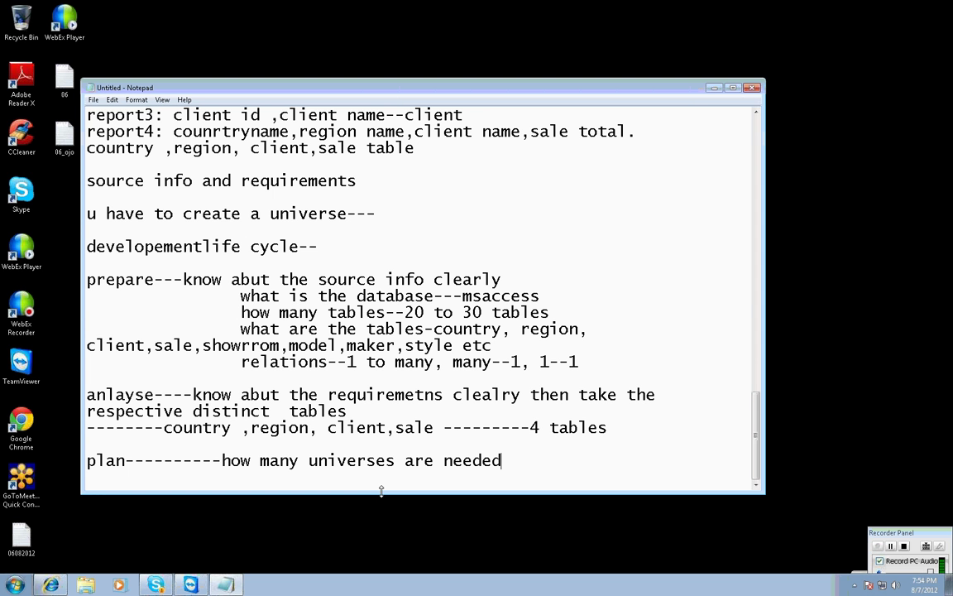
Answer 'only one universe is enough to motors--' and add a dashed separator line below.
key("Return")
type("only one univer")
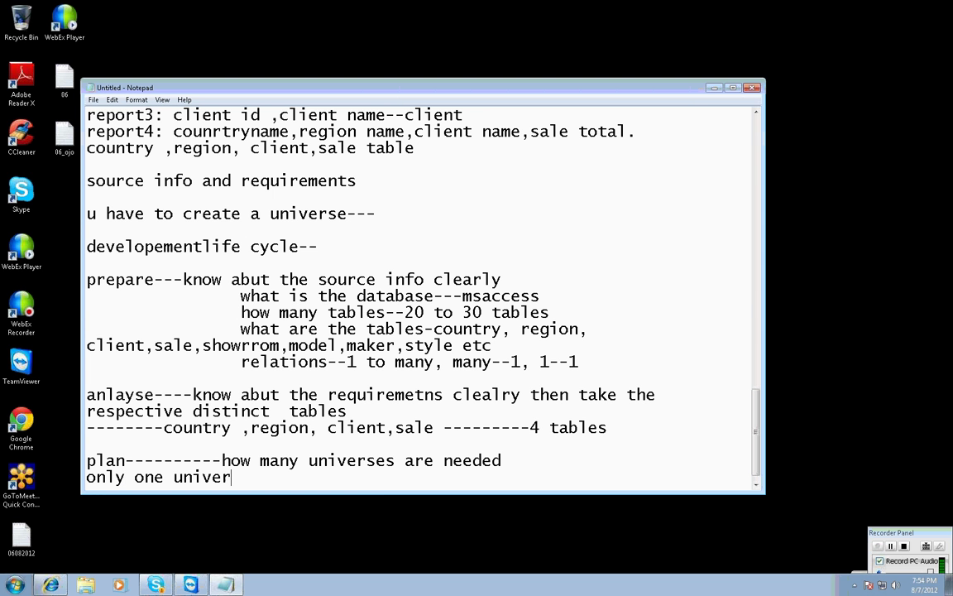
type("se is enogu")
key("BackSpace")
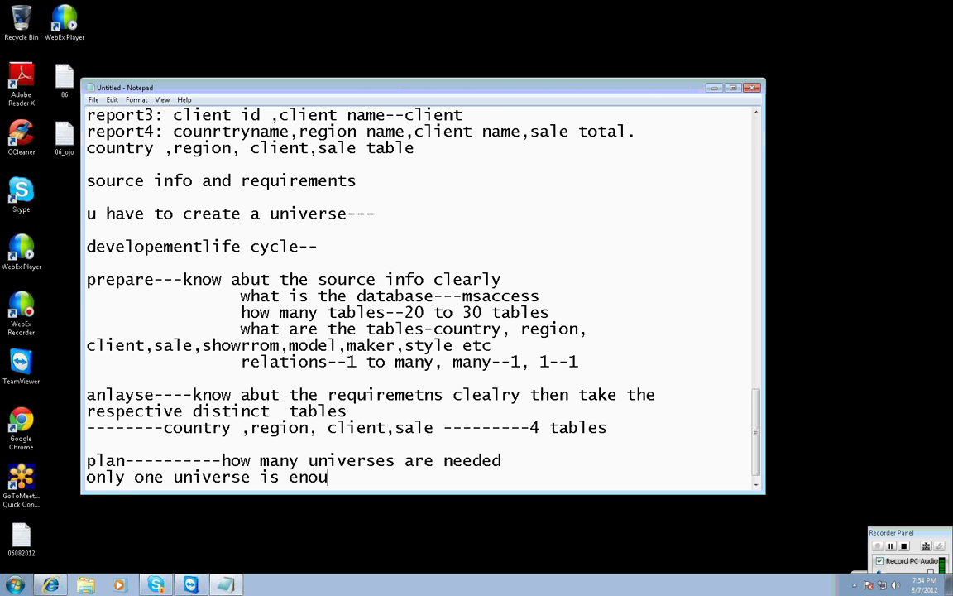
type("gh to mtors")
key("BackSpace")
key("BackSpace")
key("BackSpace")
key("BackSpace")
type("to")
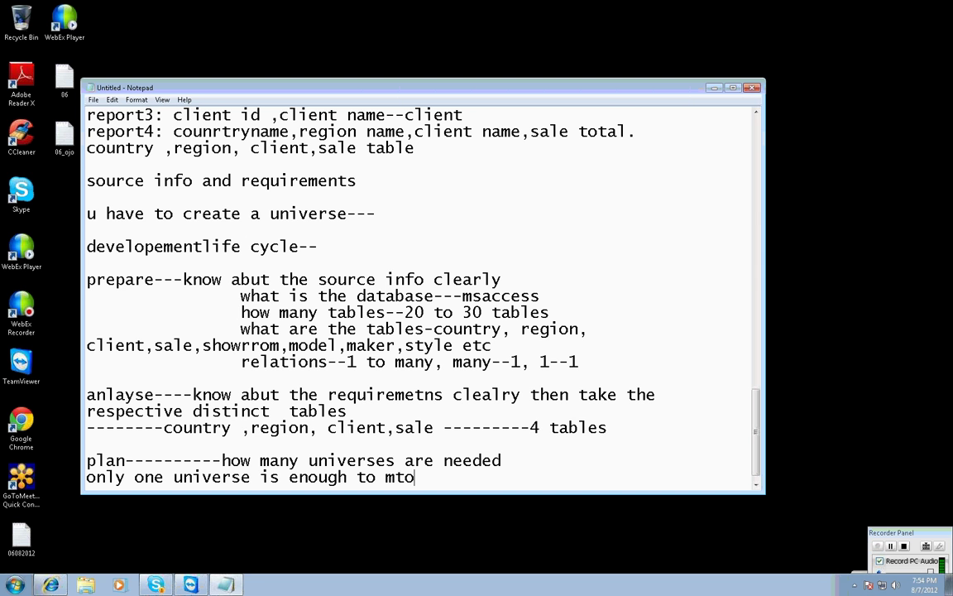
key("BackSpace")
key("BackSpace")
type("otors--")
key("Return")
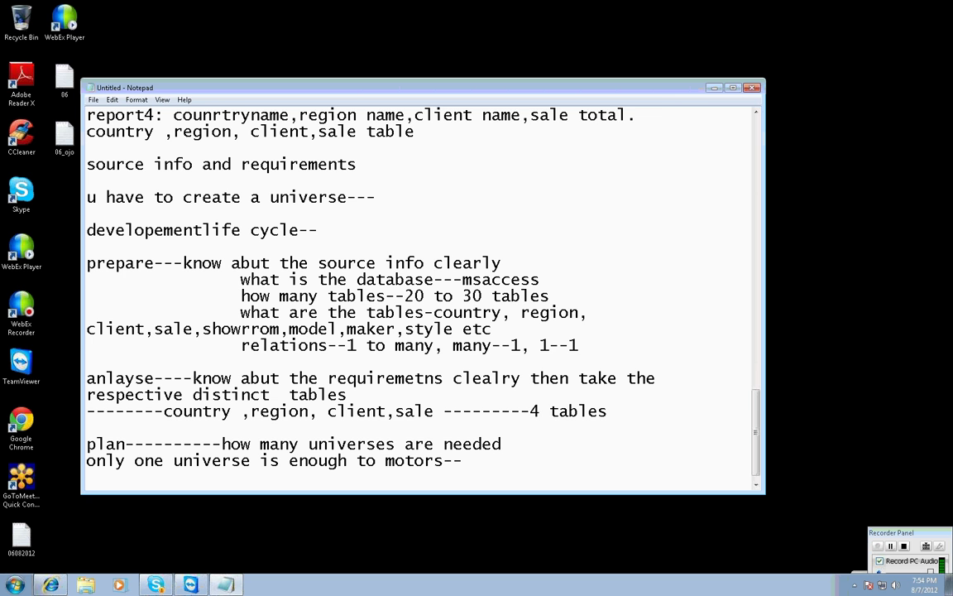
key("Return")
type("-----------")
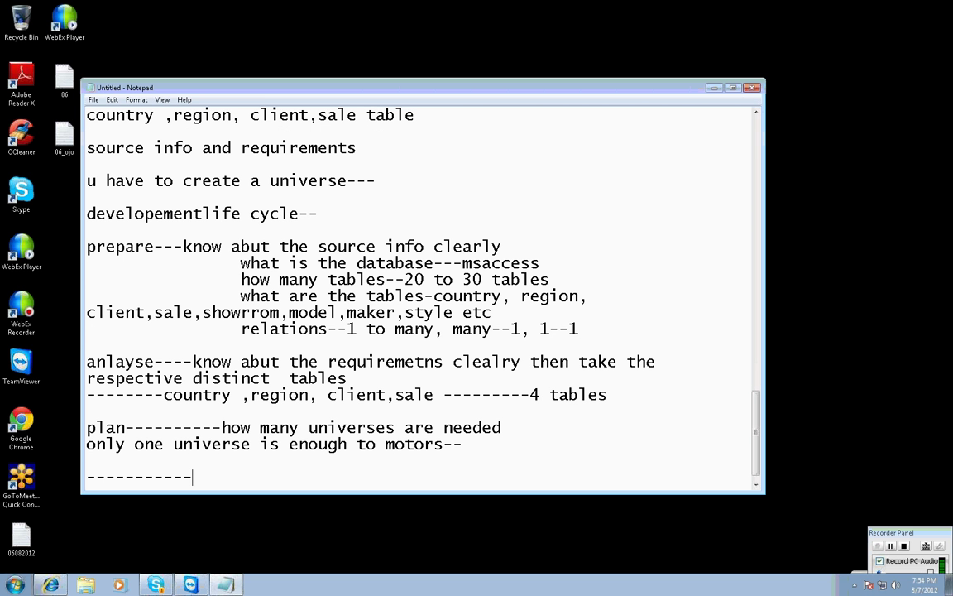
type("----------------------------------------")
Add the implementation line (actual creation of the universe) and a universe designer tool line.
key("Return")
key("Return")
type("implement")
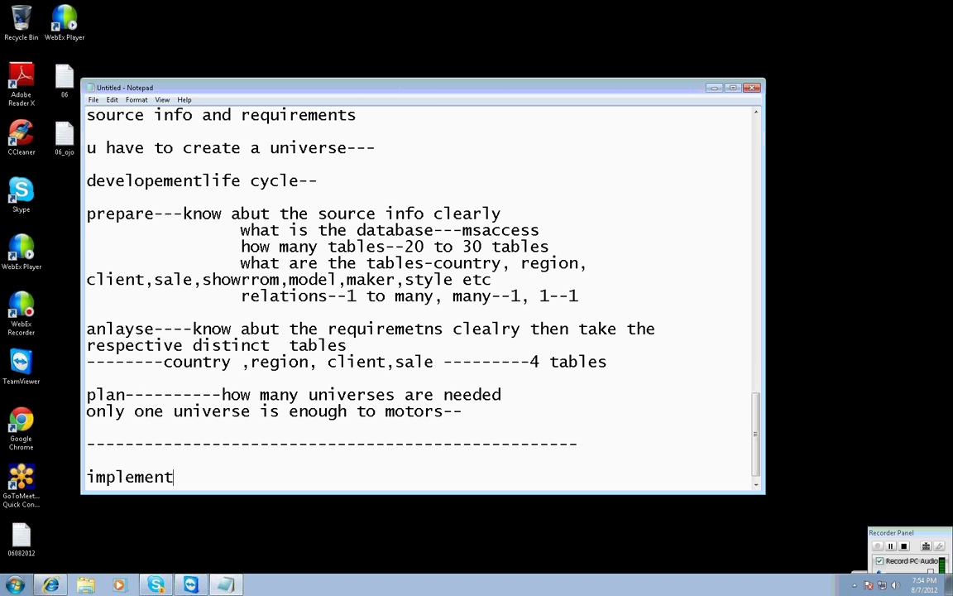
type("ation---actual creatio")
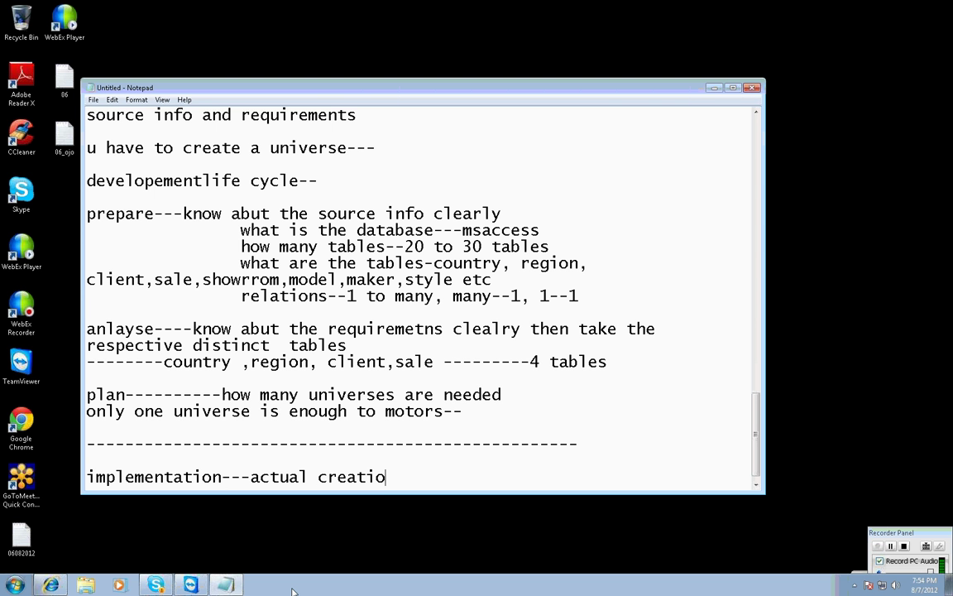
type("n of the universe")
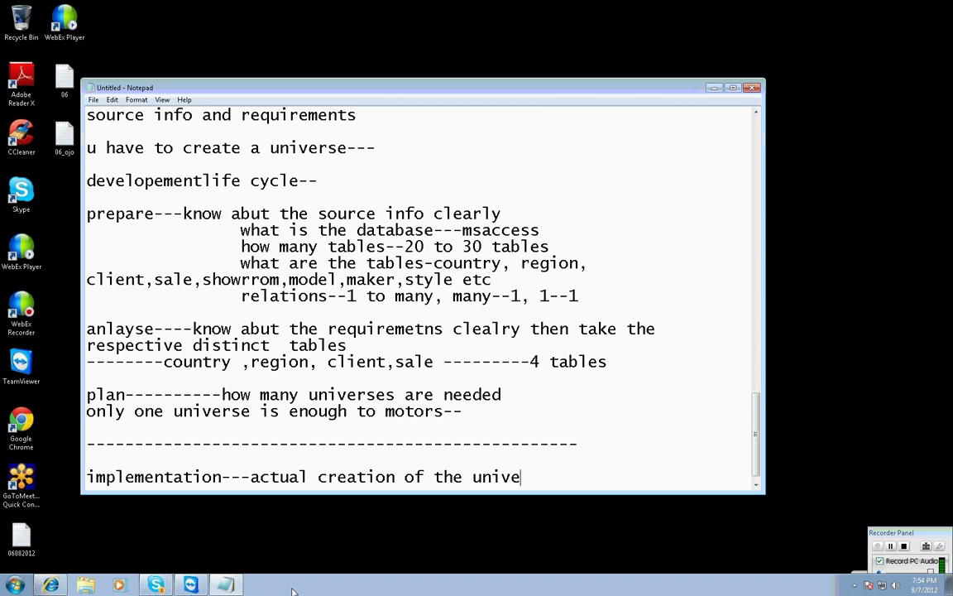
key("Return")
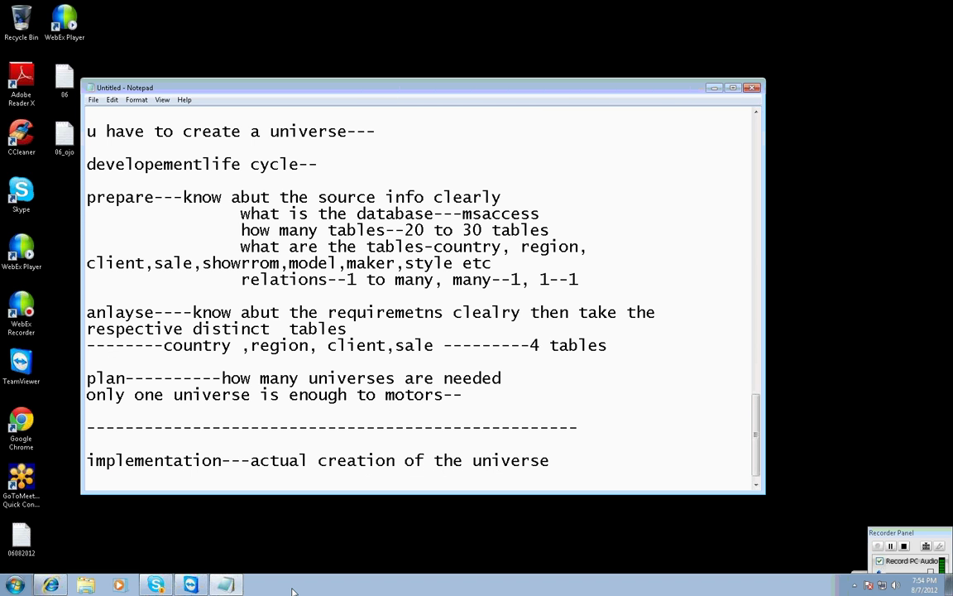
key("Return")
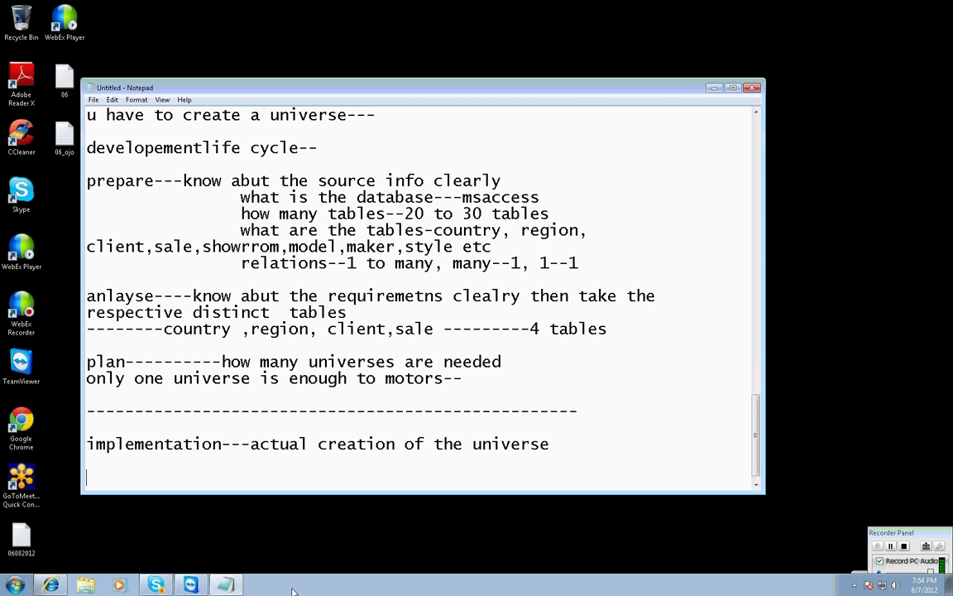
type("universe desinger")
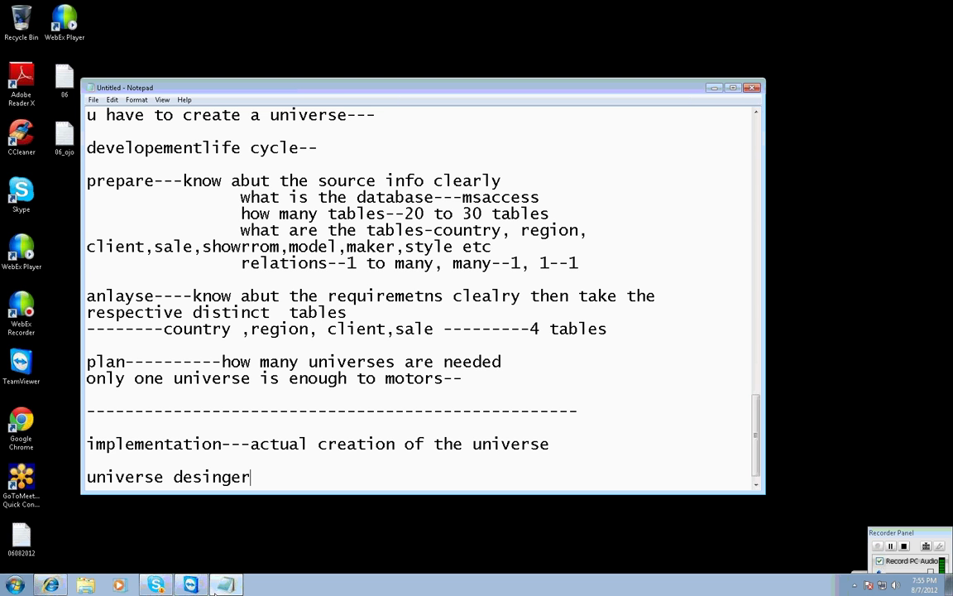
type(" tool---")
key("Return")
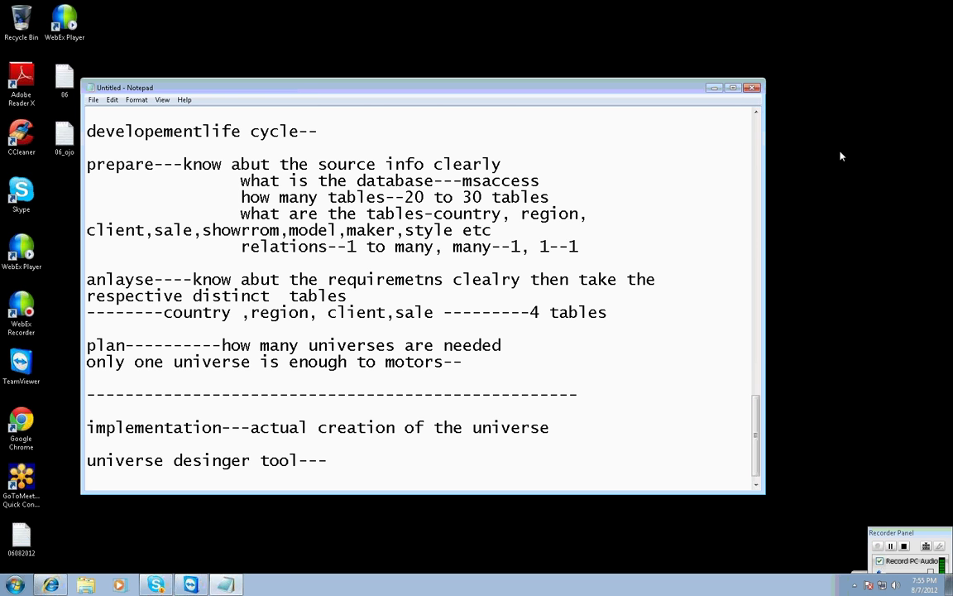
key("Return")
Note the Oracle login, with the username and an indented password line.
type("fo")
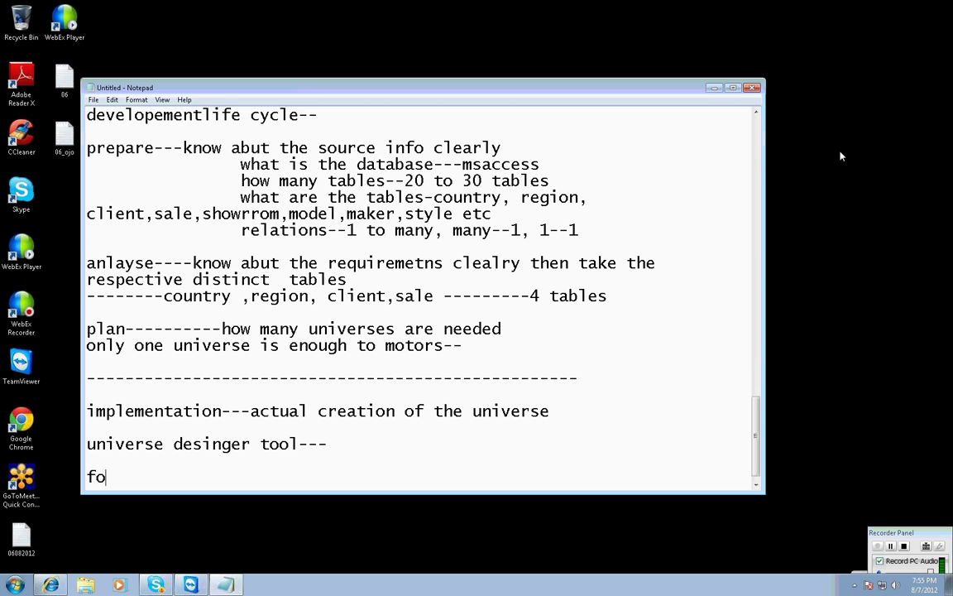
type("r oracle---use")
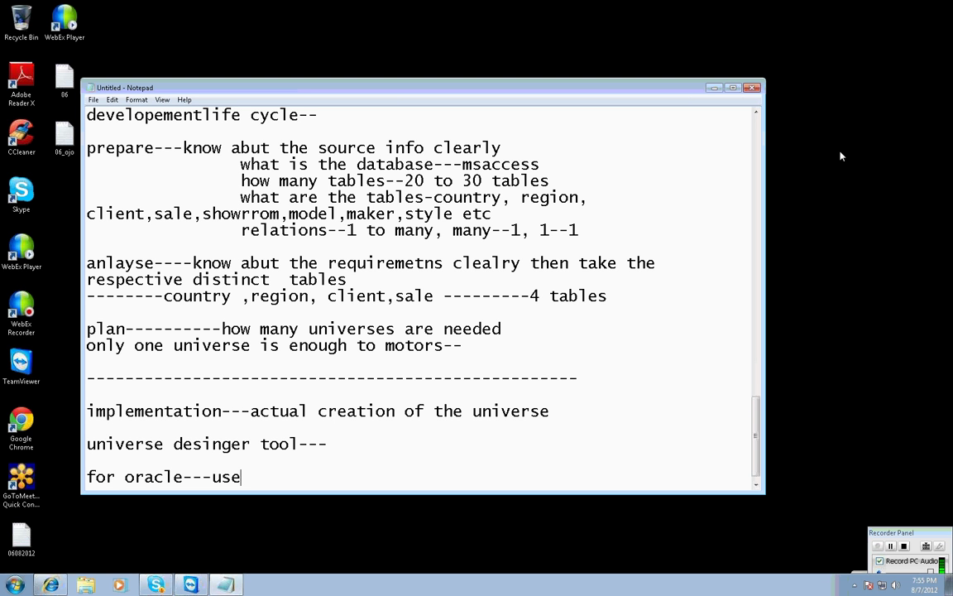
type("rname; soct")
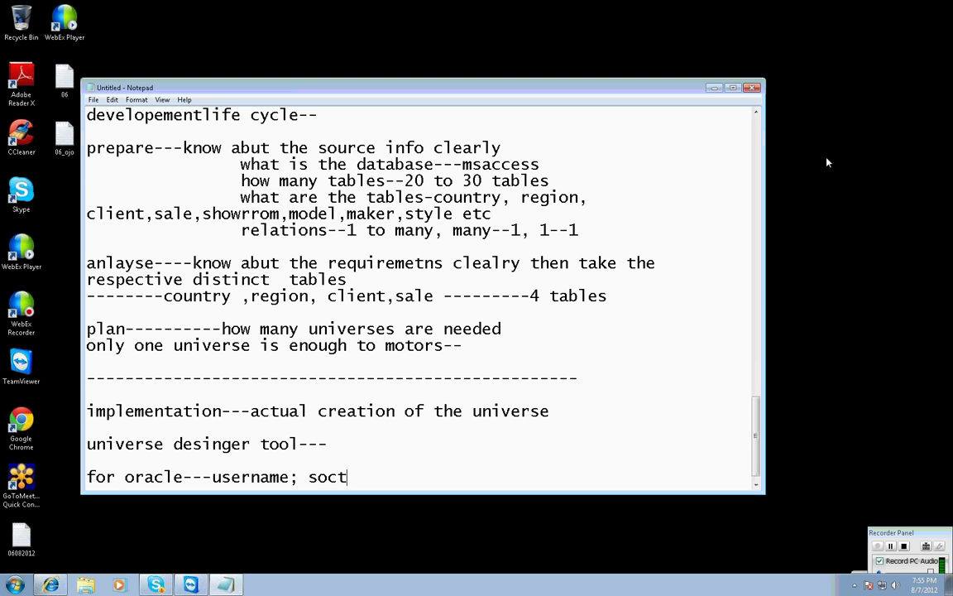
key("BackSpace")
key("BackSpace")
type("tt")
key("Return")
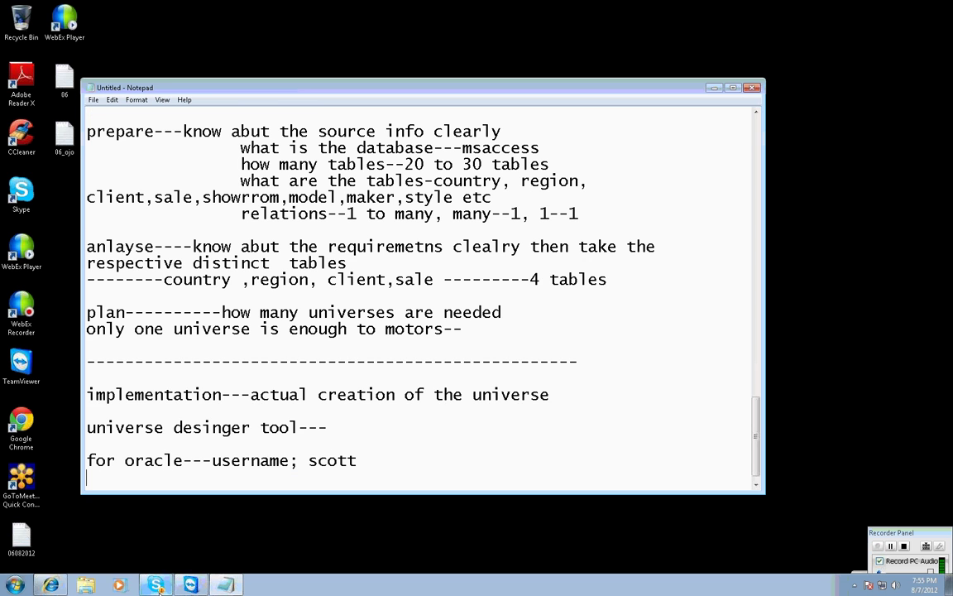
key("Tab")
key("Tab")
type("passwrd")
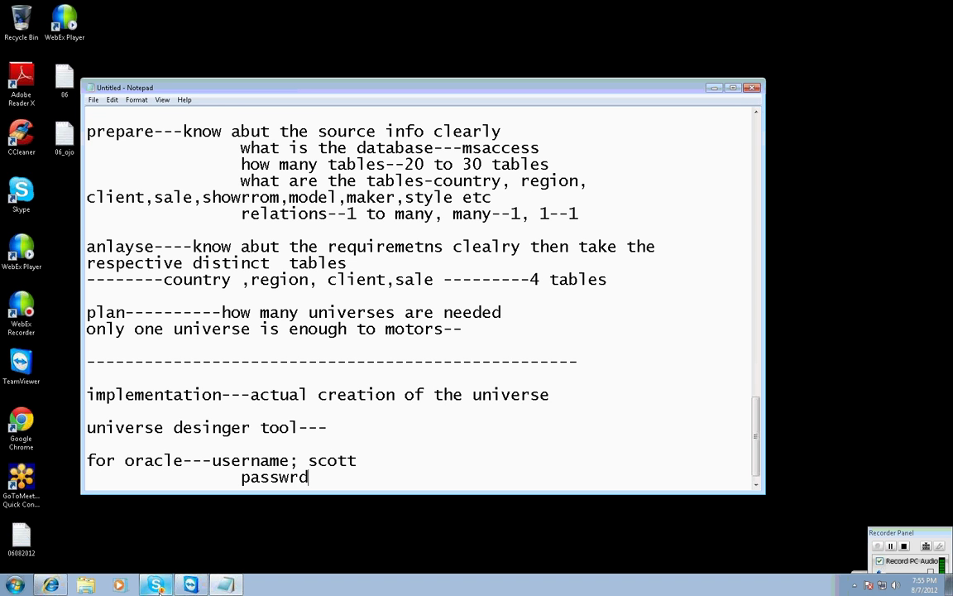
key("BackSpace")
key("BackSpace")
type("ord; tiger")
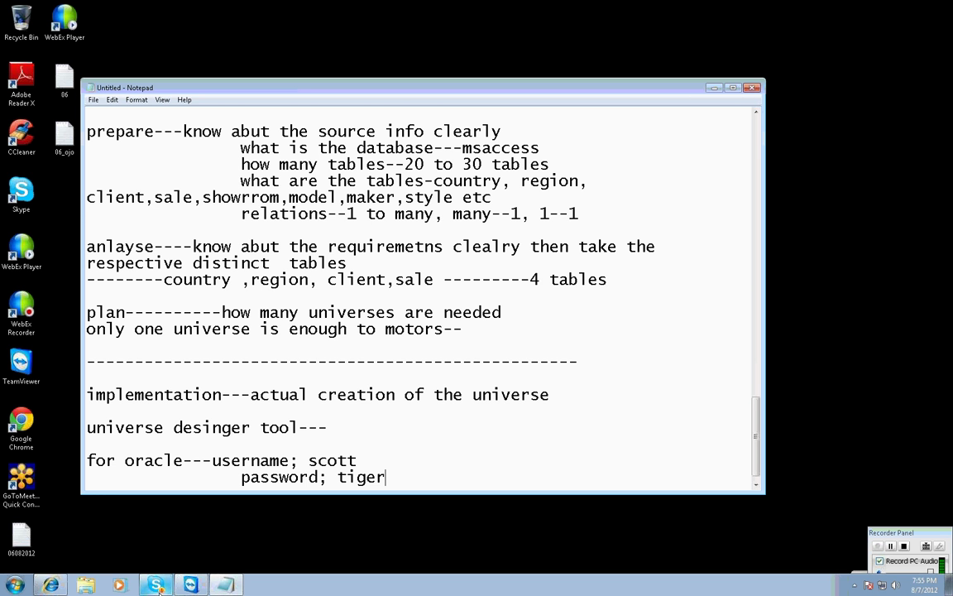
Note that motors uses msaccess, with database file motors.mdb (Microsoft database file).
key("Return")
key("Return")
type("f")
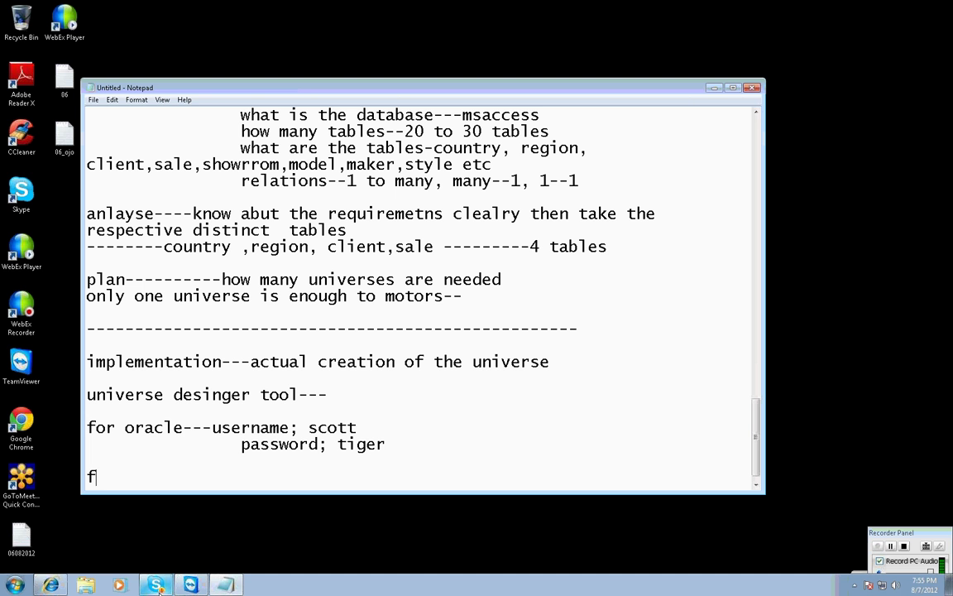
type("or motors--msacces")
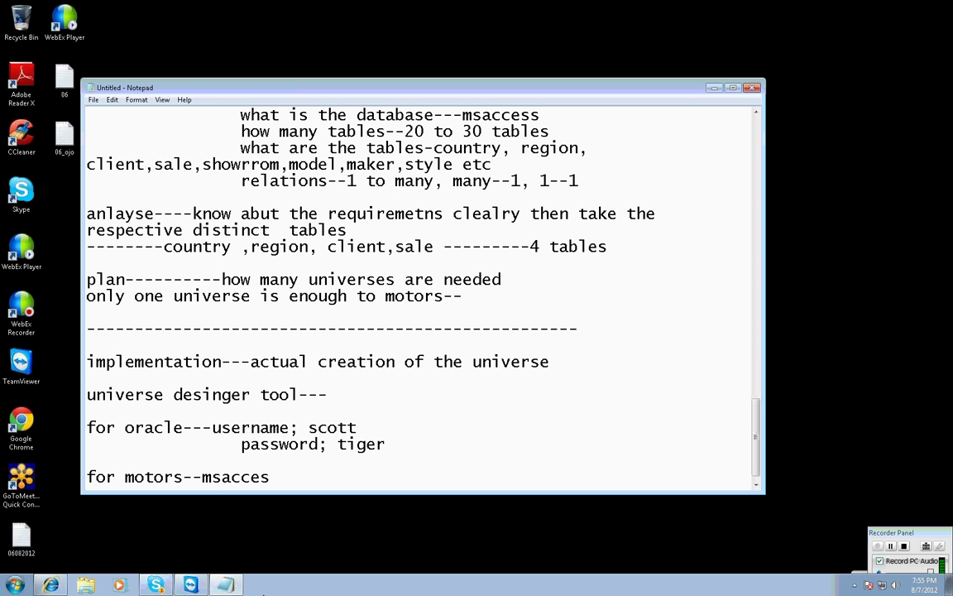
type("--")
key("Return")
type("database file")
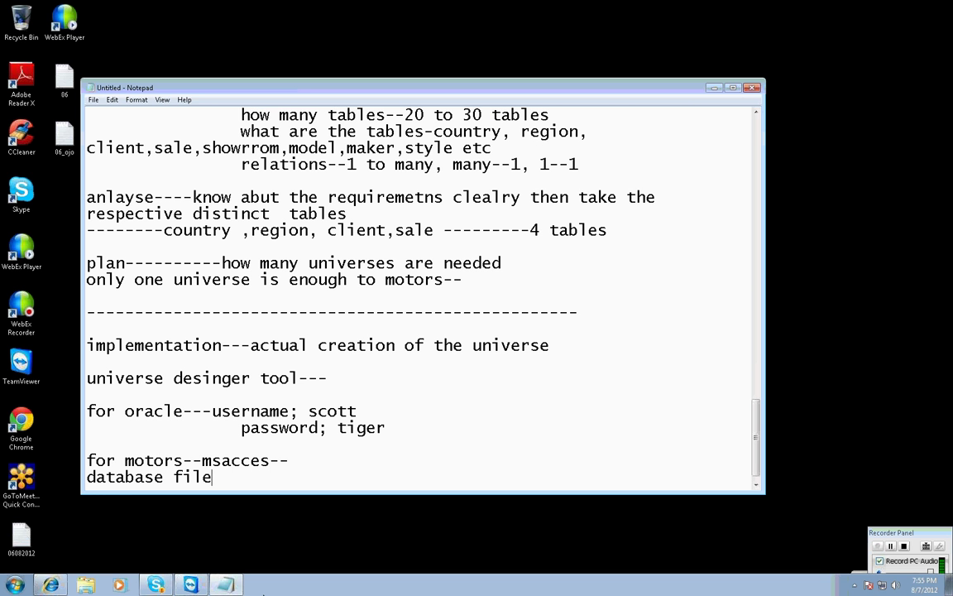
type("-------------motors.md")
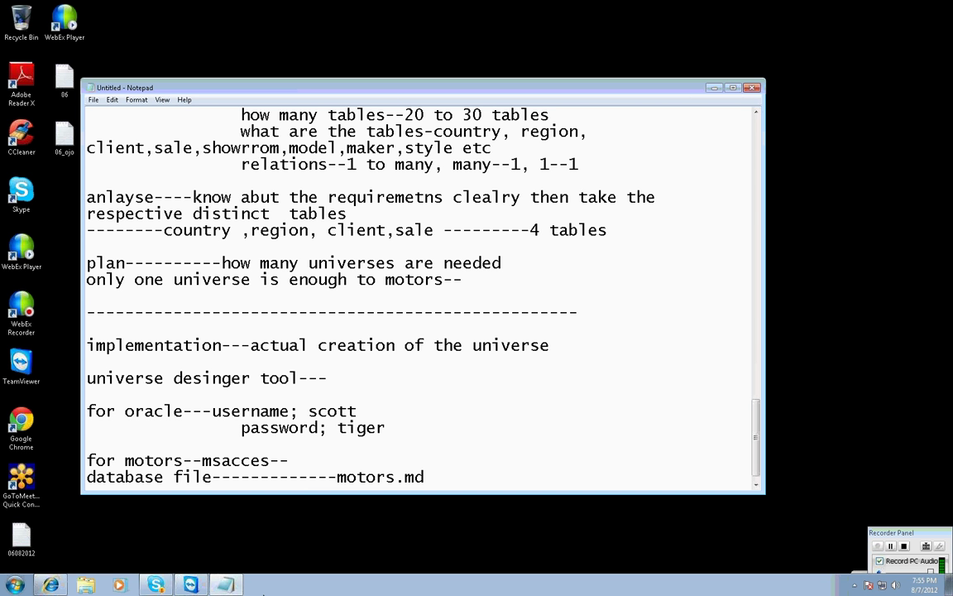
type("b(microsft")
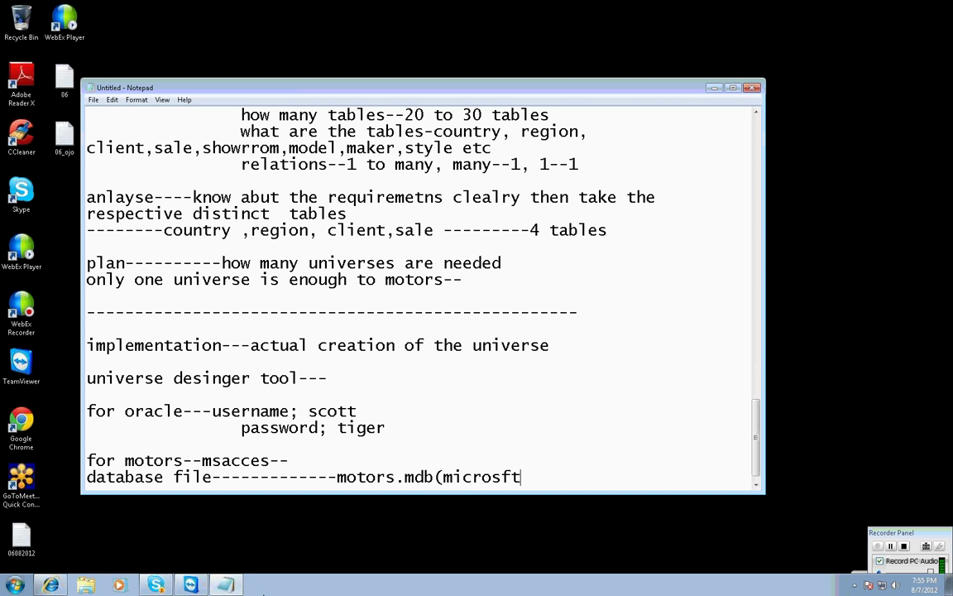
key("BackSpace")
key("BackSpace")
type("oft databse file")
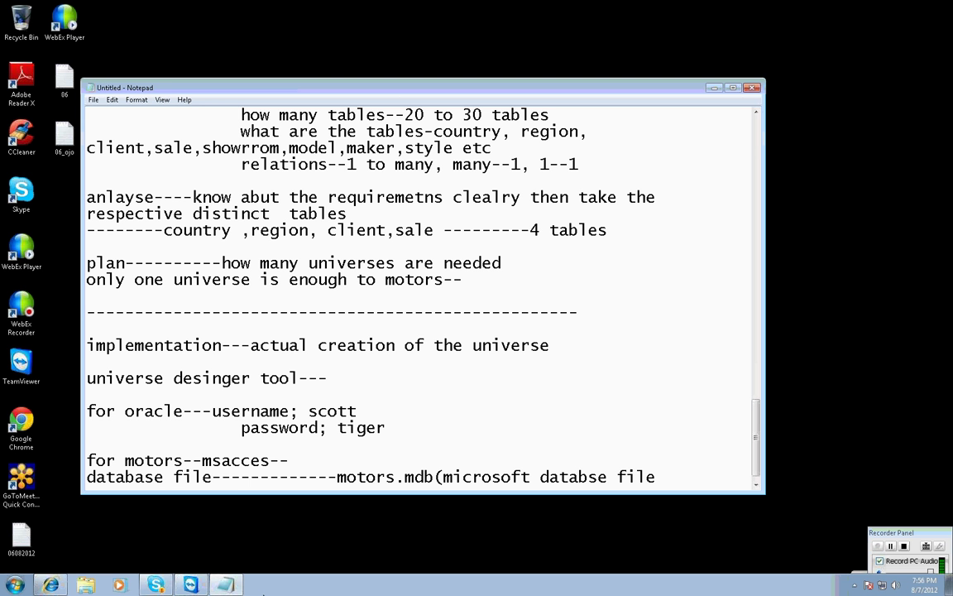
type(")")
mouse_move(199, 588)
left_click(317, 462)
left_click(670, 479)
key("Return")
key("Return")
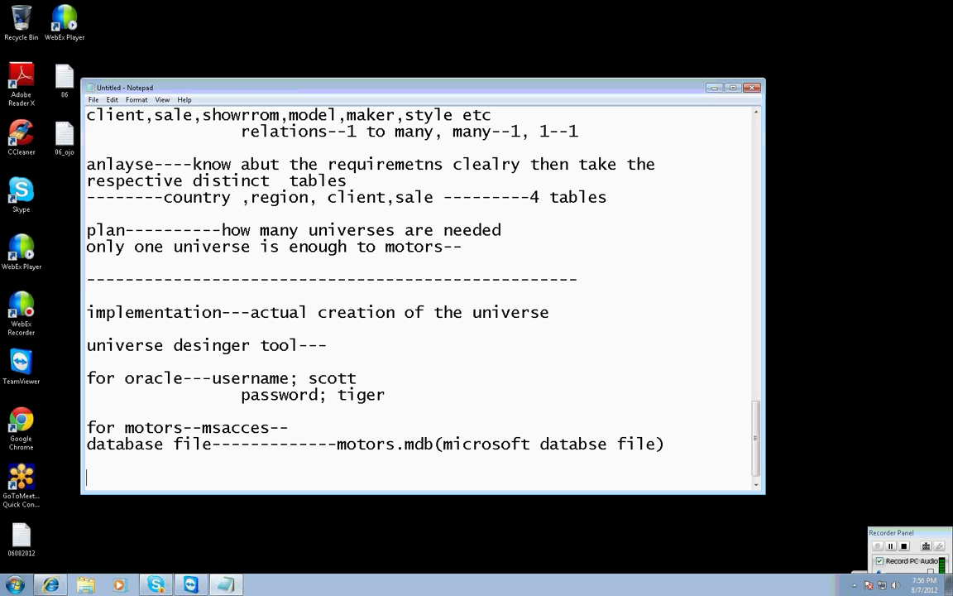
Write that a file source needs an ODBC connection, and define odbc as open database connectivity.
type("if the source i")
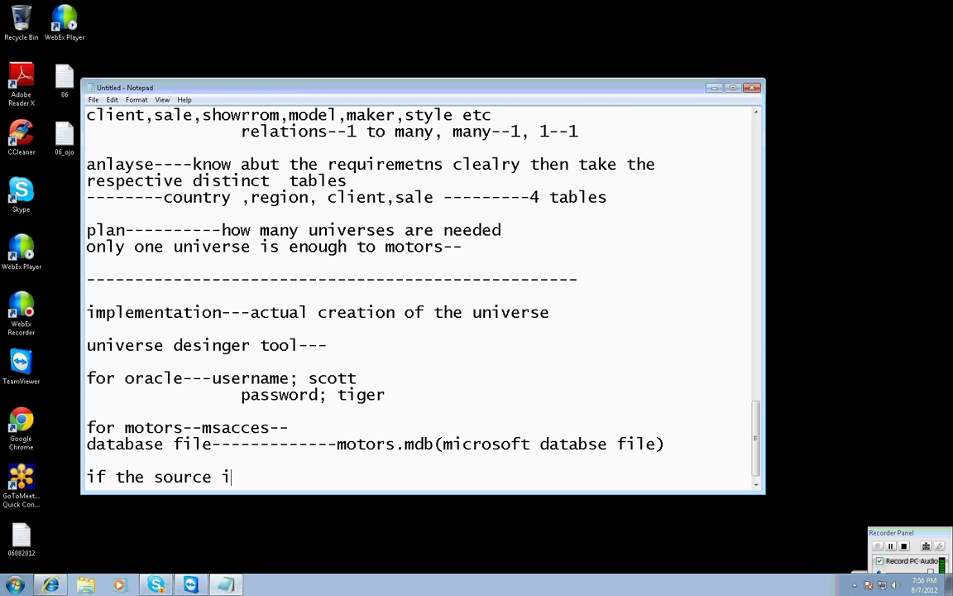
type("s a file then we n")
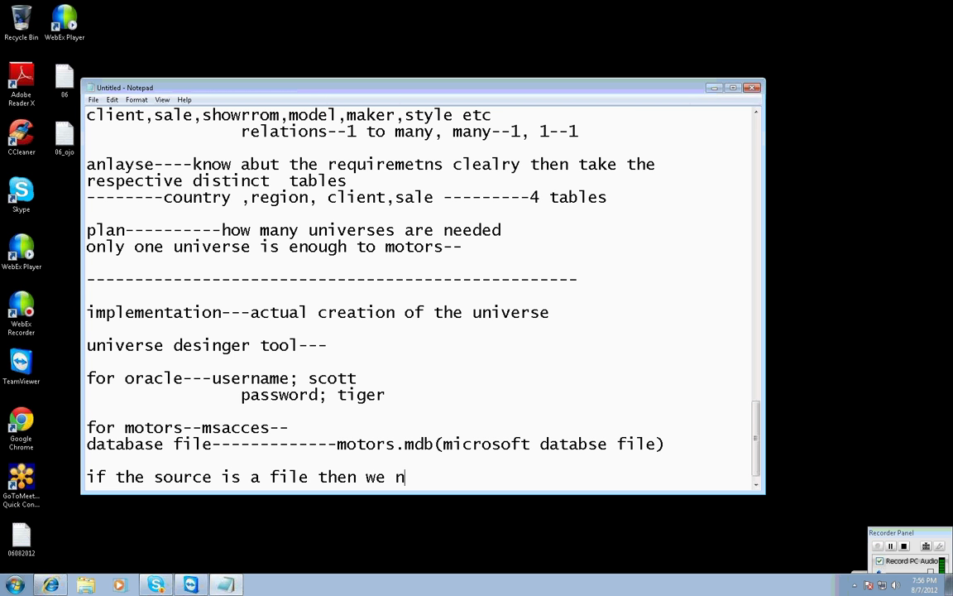
type("eed to create")
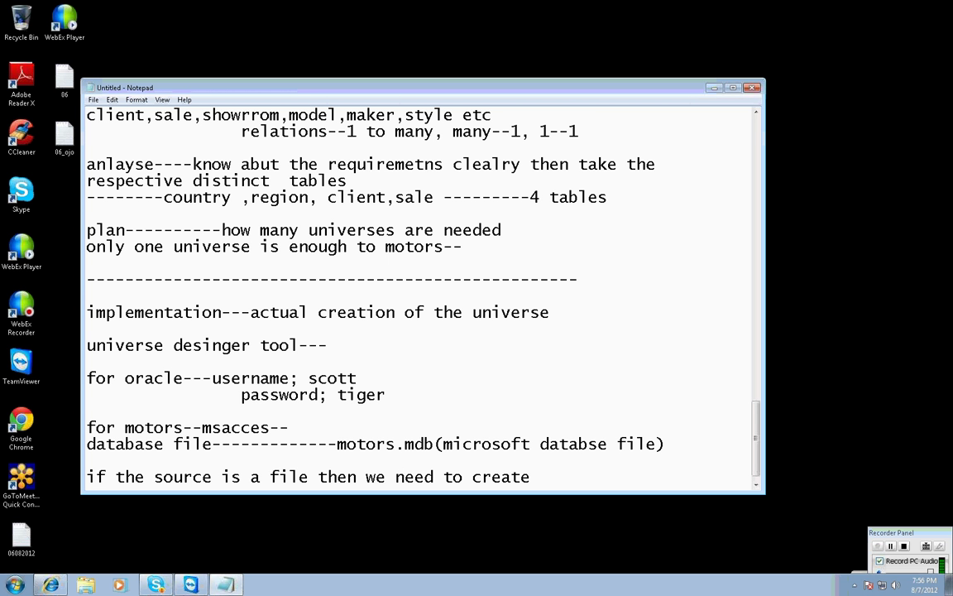
type(" odbc connecton")
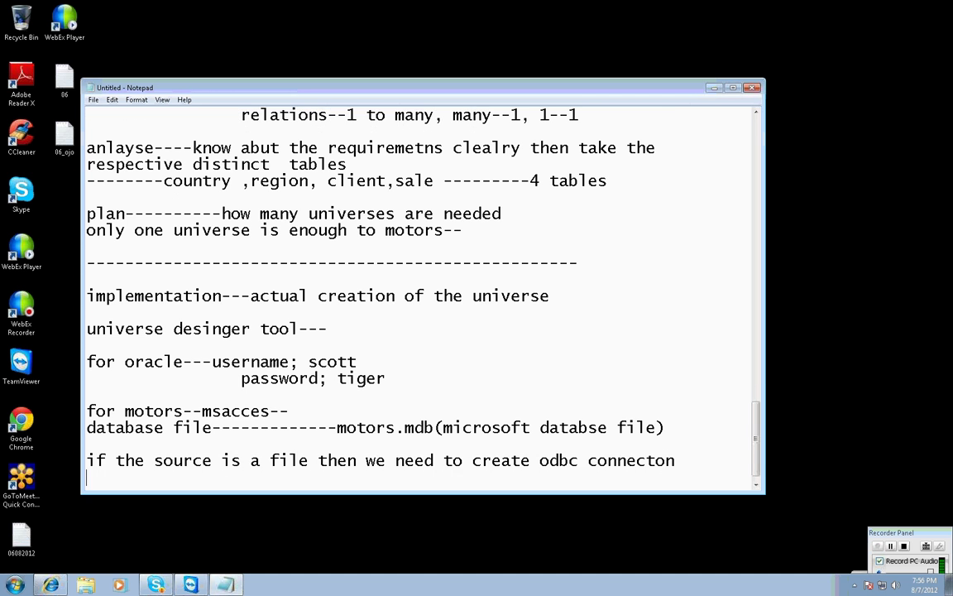
key("BackSpace")
key("BackSpace")
type("ion")
key("Return")
key("Return")
type("o")
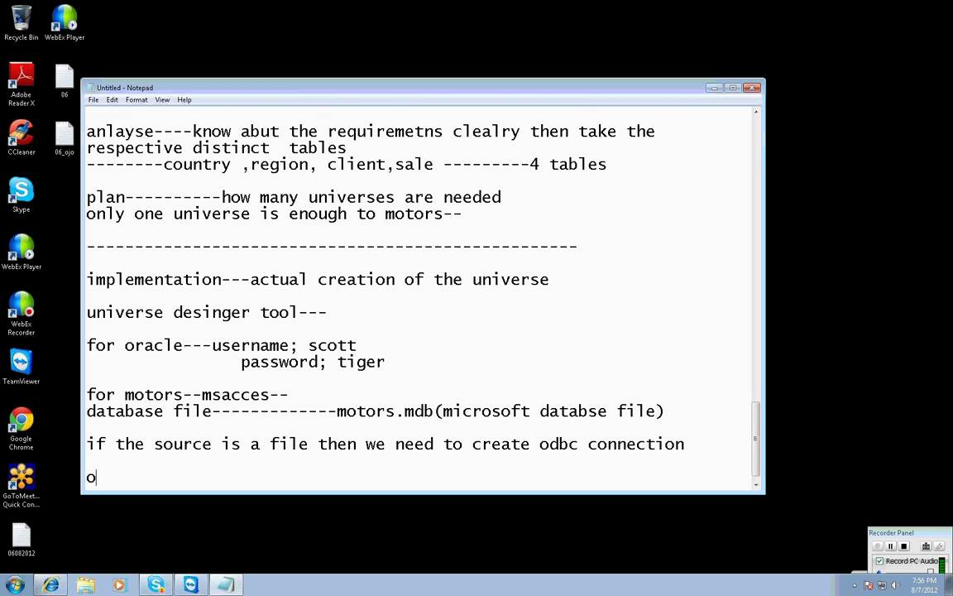
type("dbc(open database co")
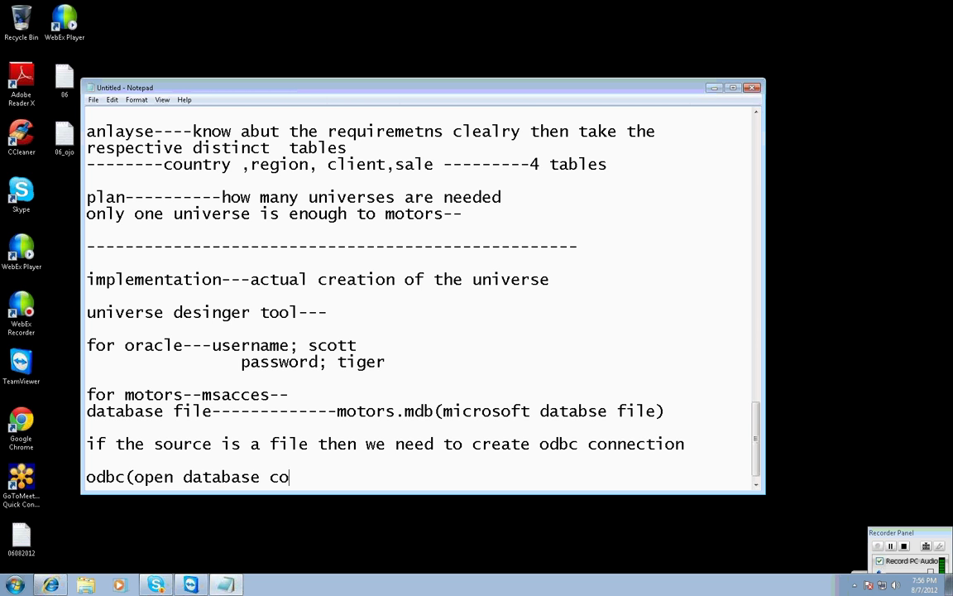
type("nnectivity")
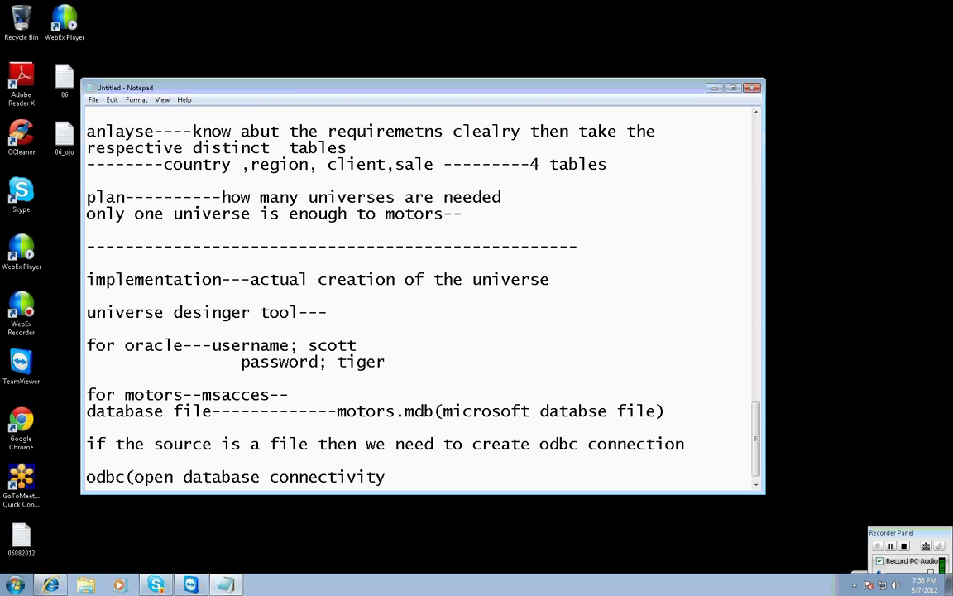
type(")--")
key("Return")
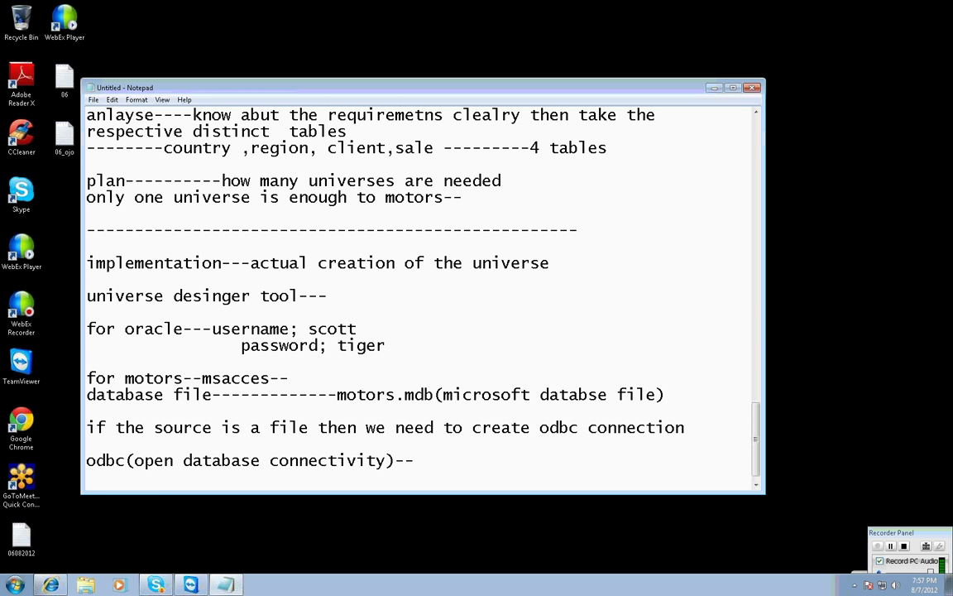
mouse_move(150, 589)
Add the database path d:\motors.mdb below the ODBC line.
left_click_drag(328, 395, 665, 395)
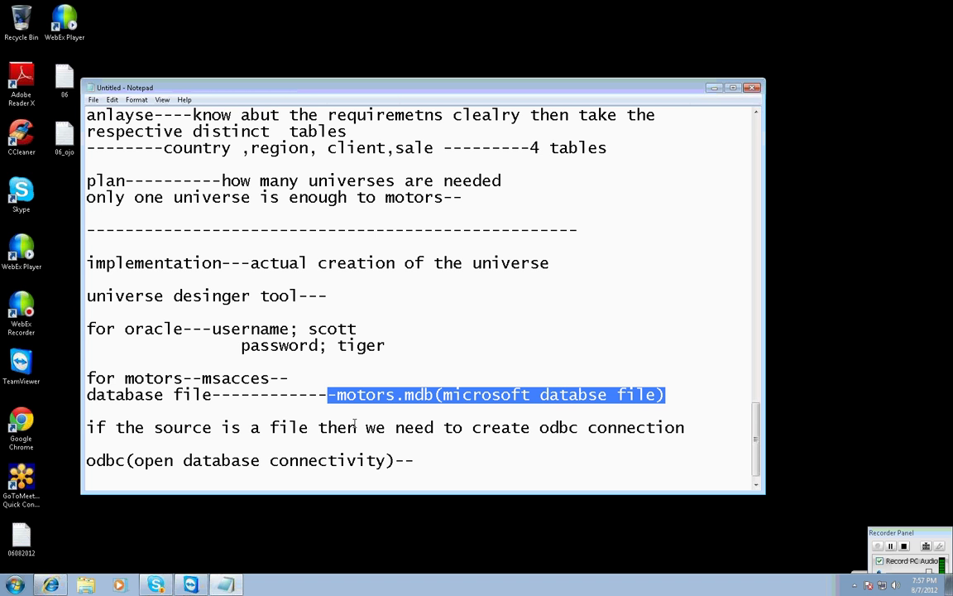
left_click(413, 459)
key("Return")
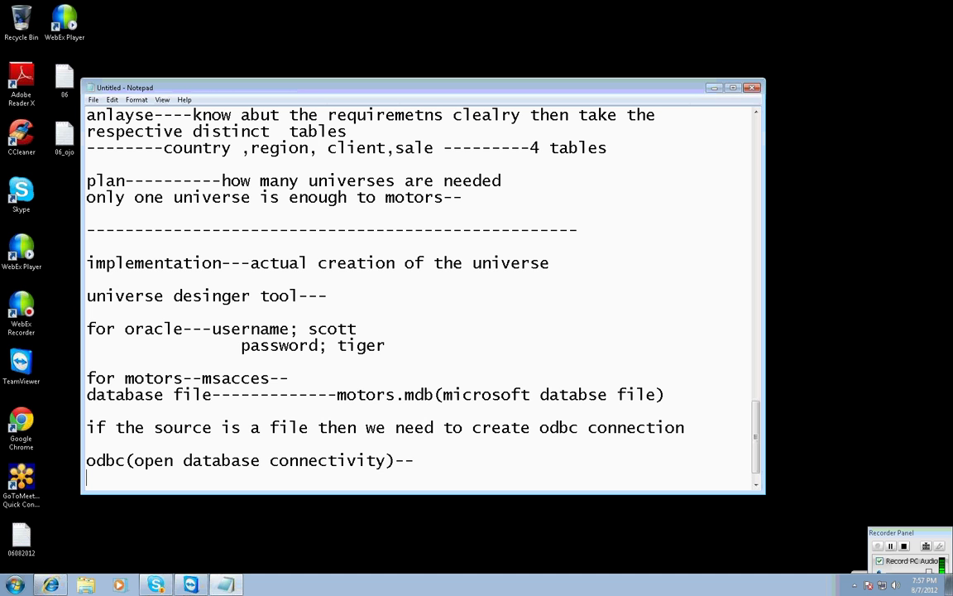
type("d:\\motors.d")
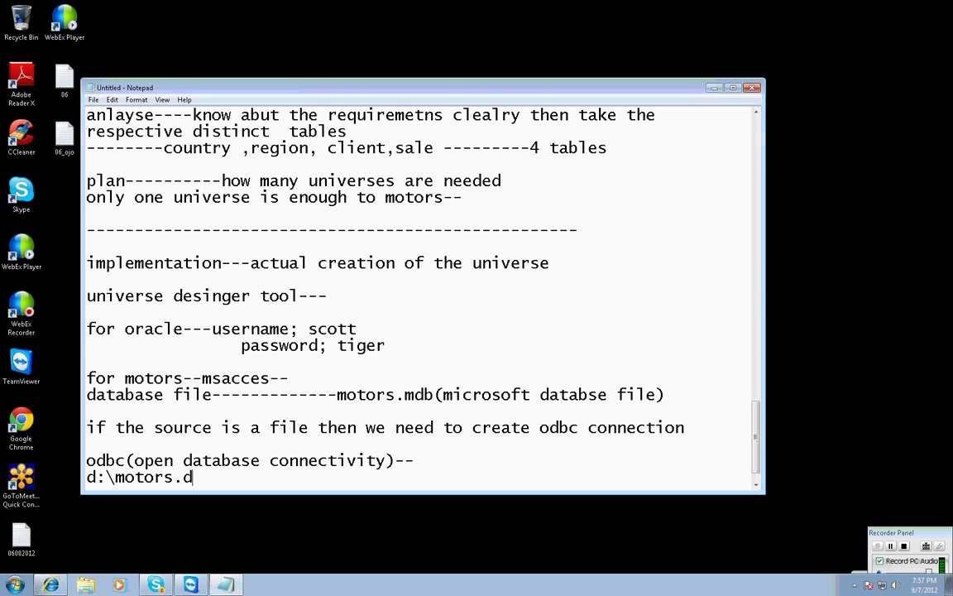
key("BackSpace")
type("mdb")
key("Return")
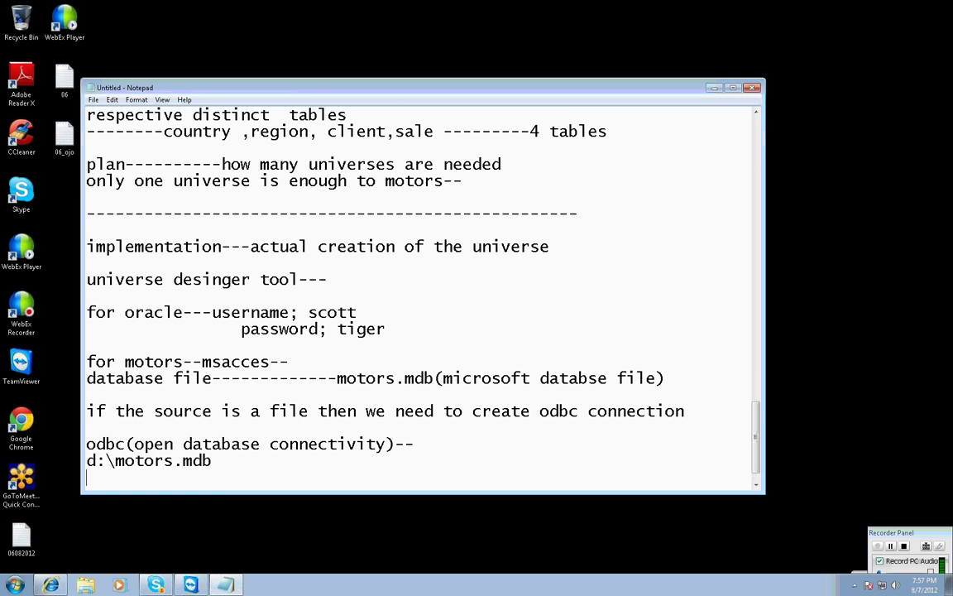
key("Return")
Add 'how to create odbc' with the path control panel, administrative tools, datasource(ODBC).
type("h")
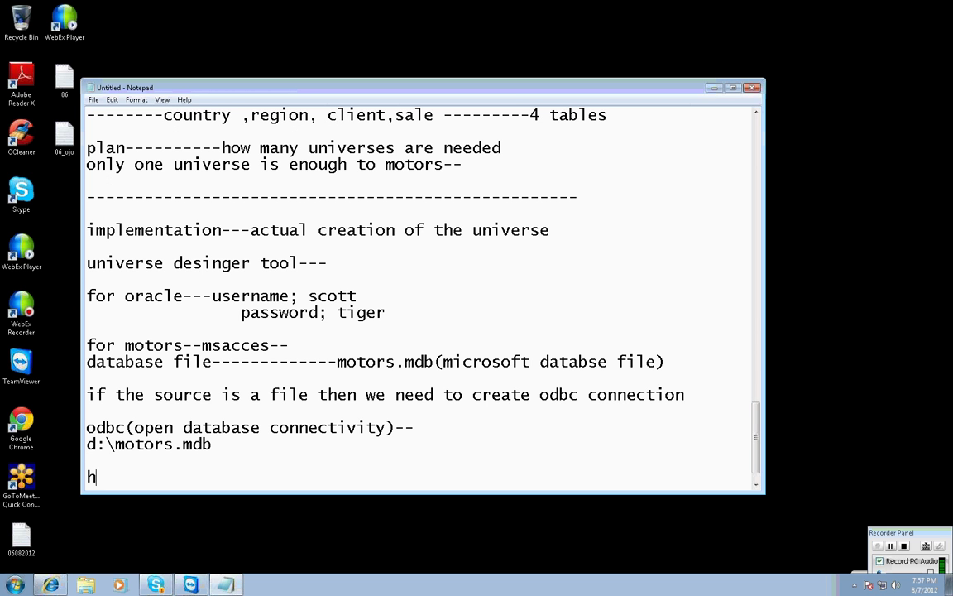
type("ow to create odbc--")
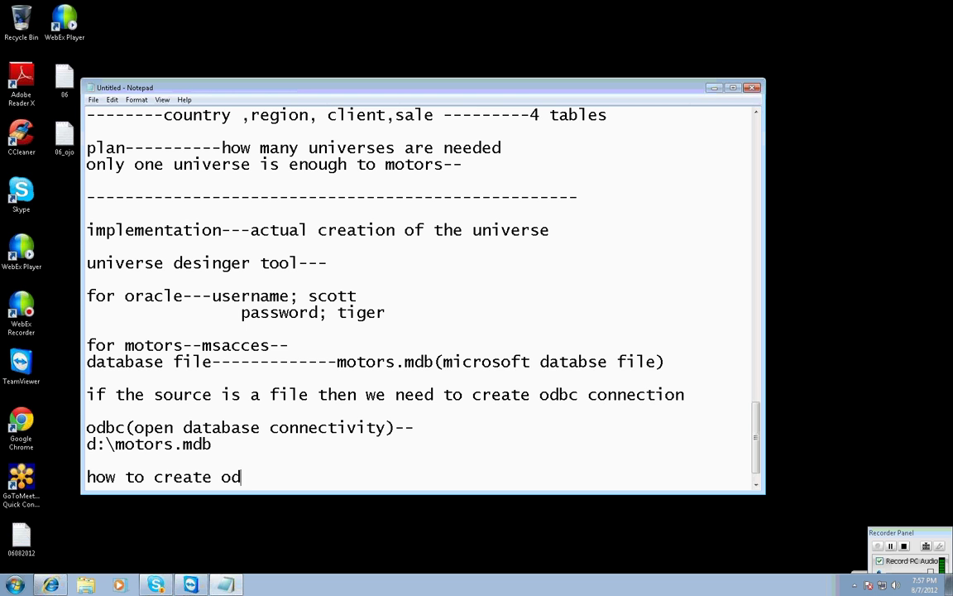
key("Return")
type("con")
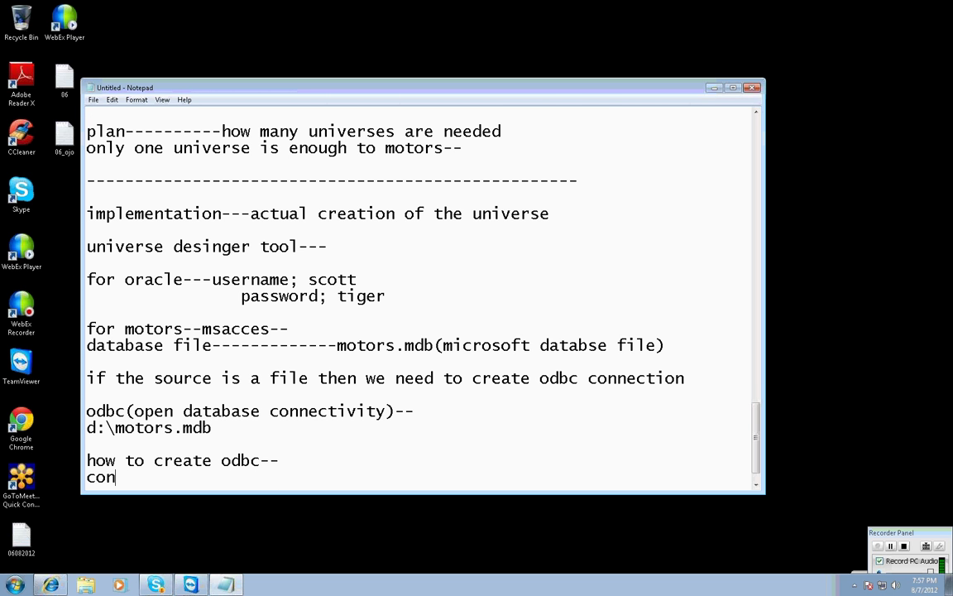
type("trol panel---")
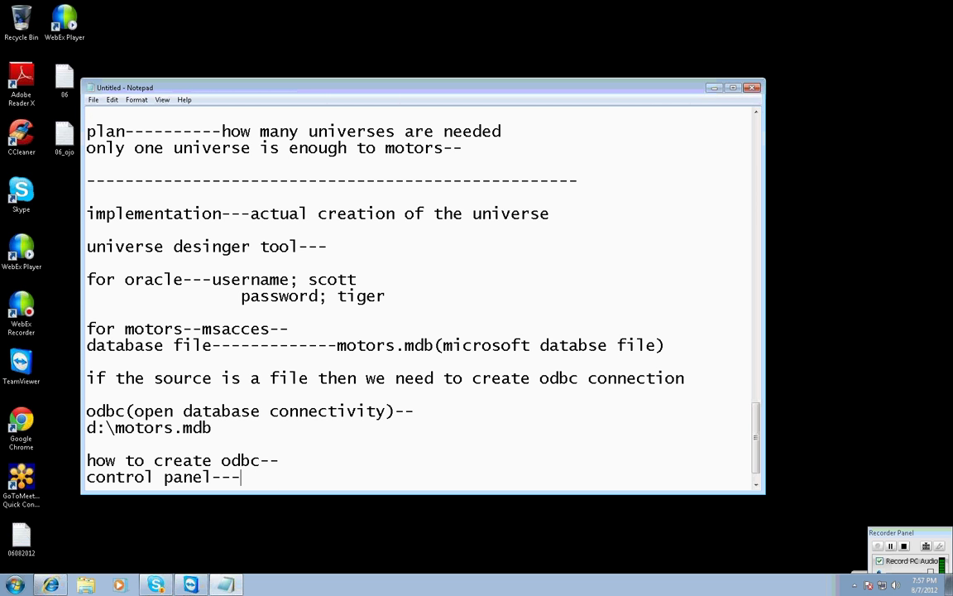
type("administr")
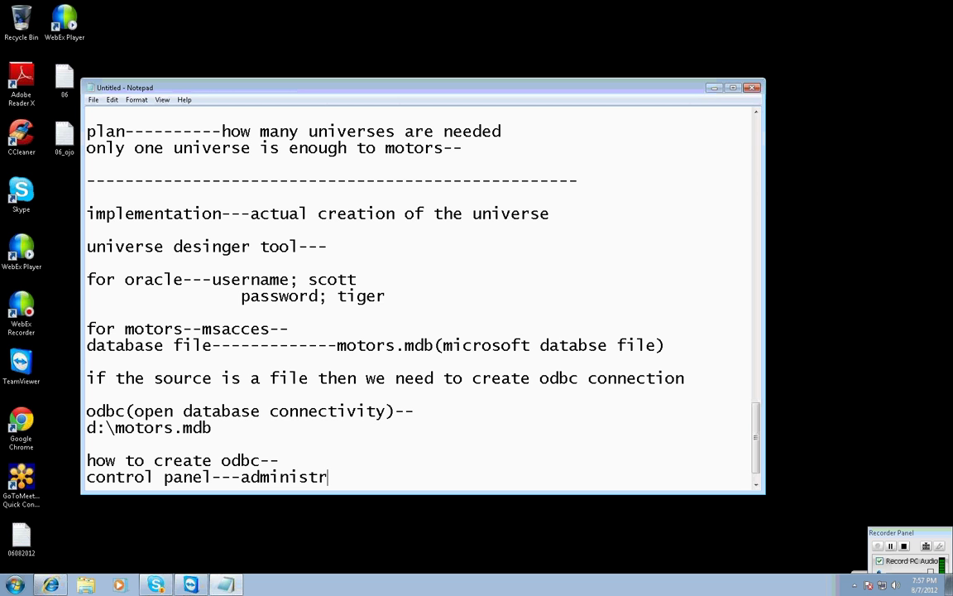
type("ative tol")
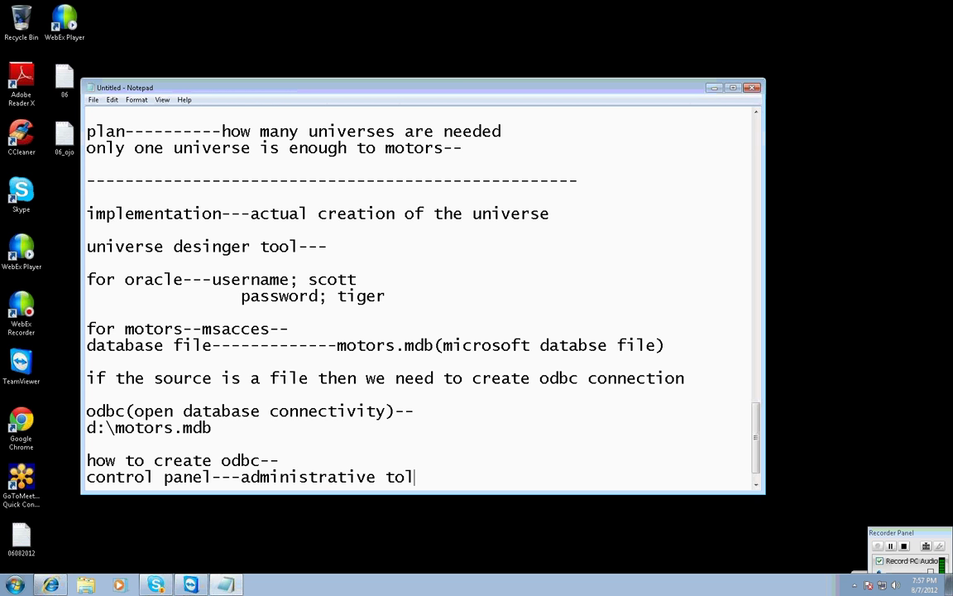
key("BackSpace")
type("ols--dastas")
key("BackSpace")
key("BackSpace")
key("BackSpace")
key("BackSpace")
type("tasource(ODBC")
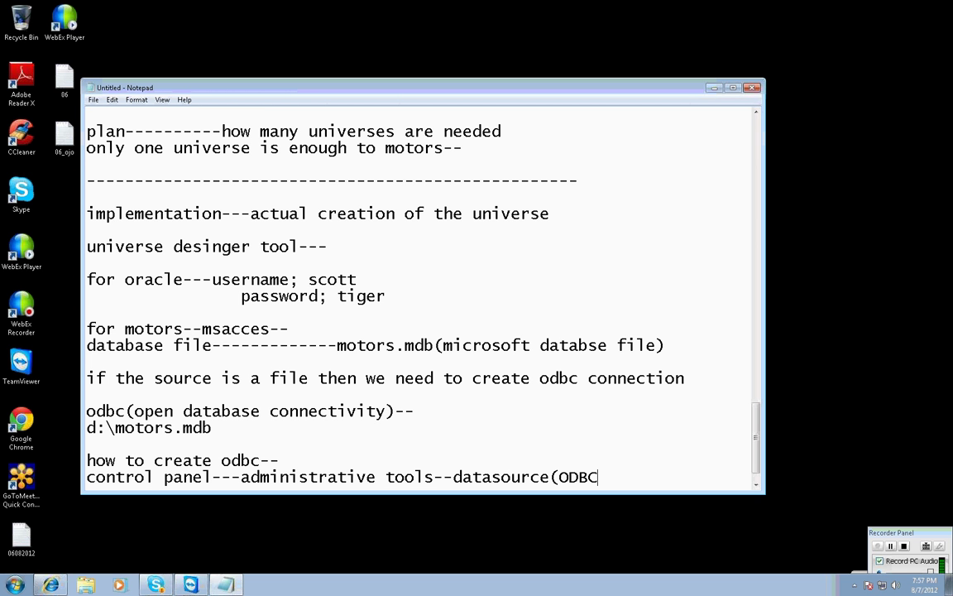
type(")--")
key("Return")
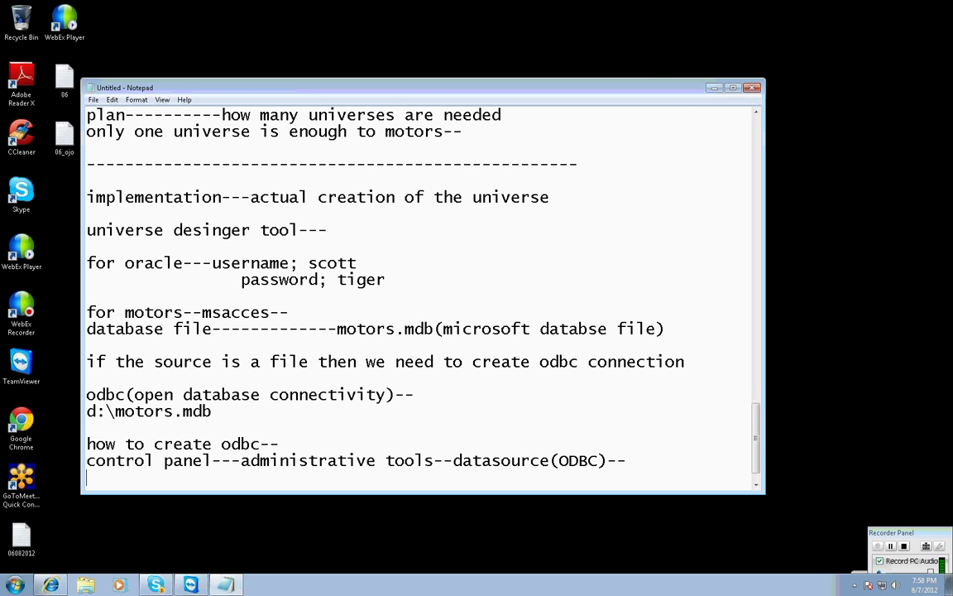
key("Return")
Note that the odbc administrator window will be the panel.
type("odbc ad")
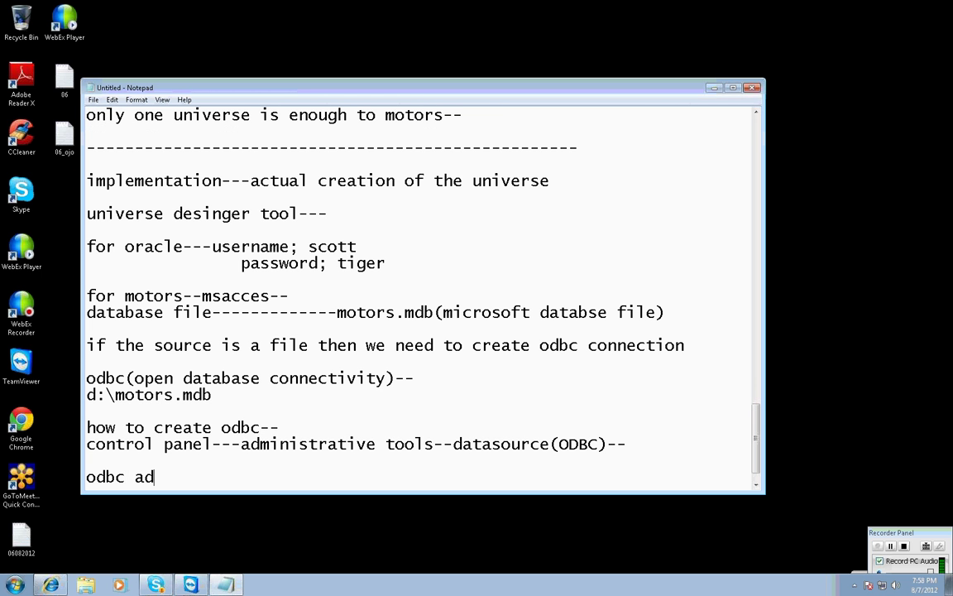
type("ministrat")
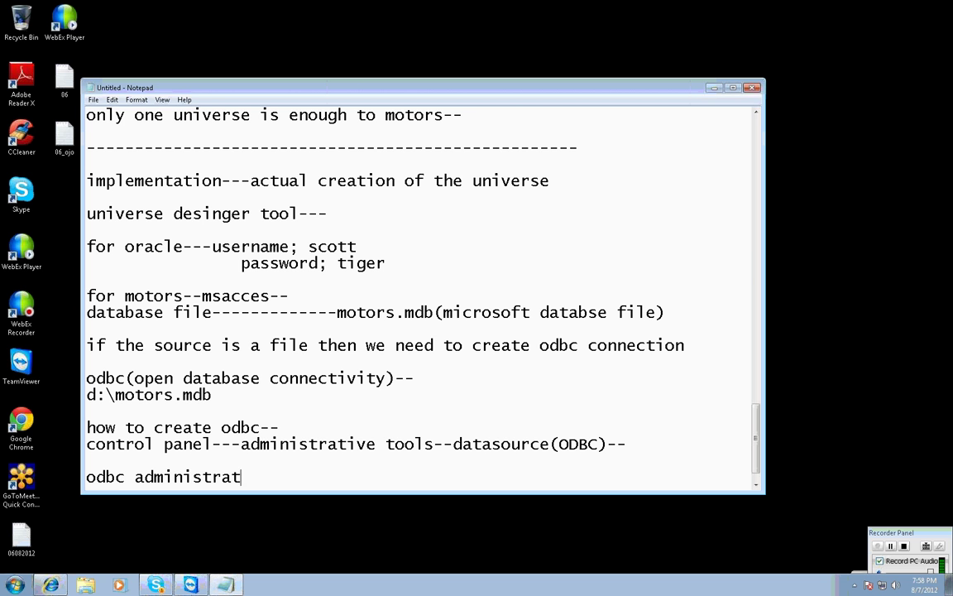
type("or window will be paen")
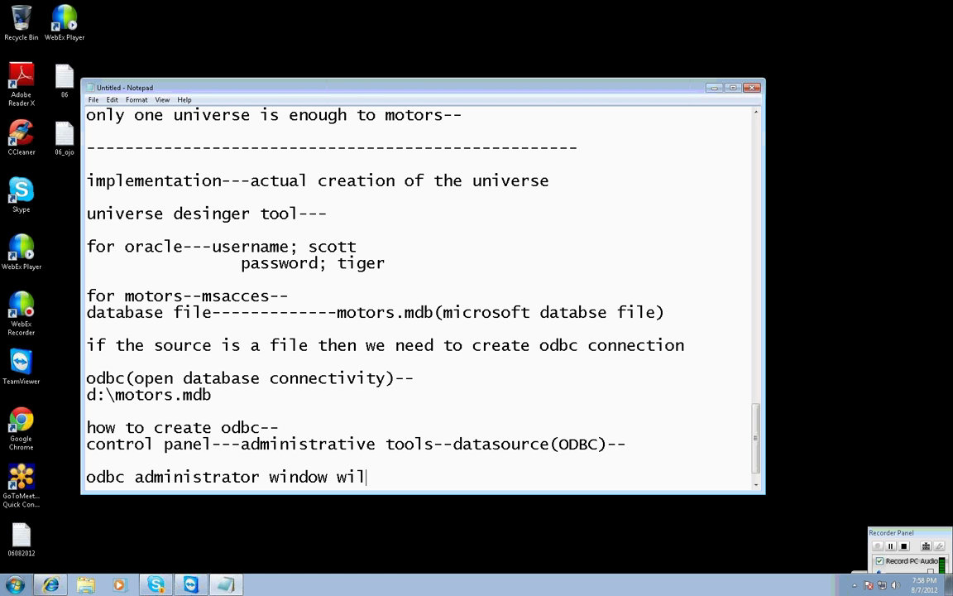
key("BackSpace")
key("BackSpace")
type("nel")
key("Return")
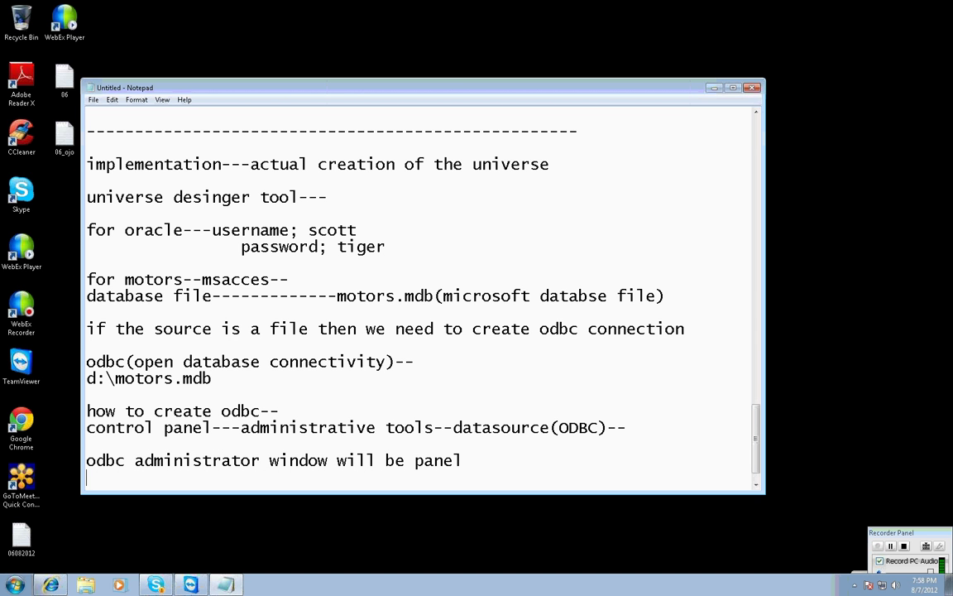
key("Return")
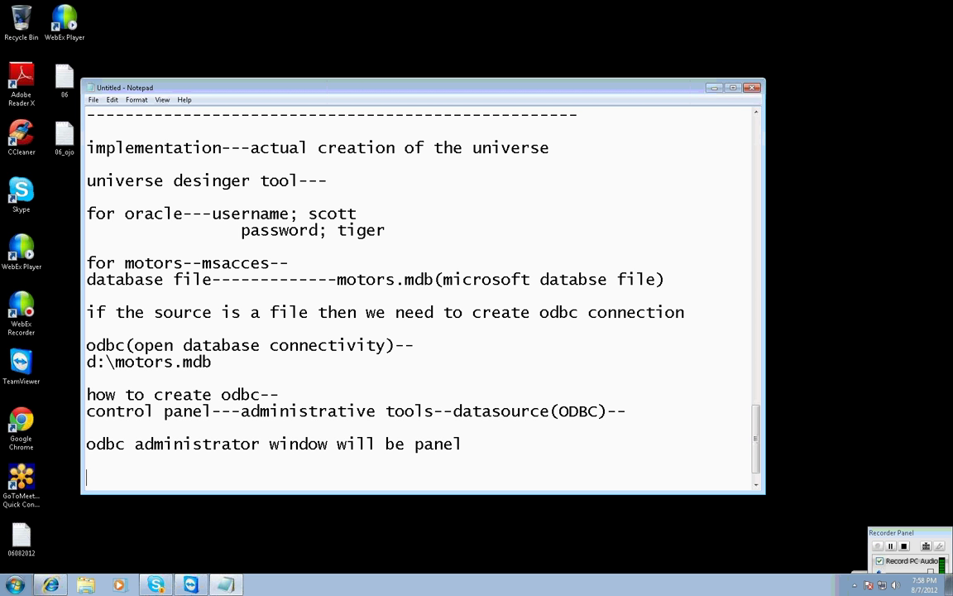
Start Remote Desktop via mstsc, connect to the server, and log on with the account password.
left_click(17, 586)
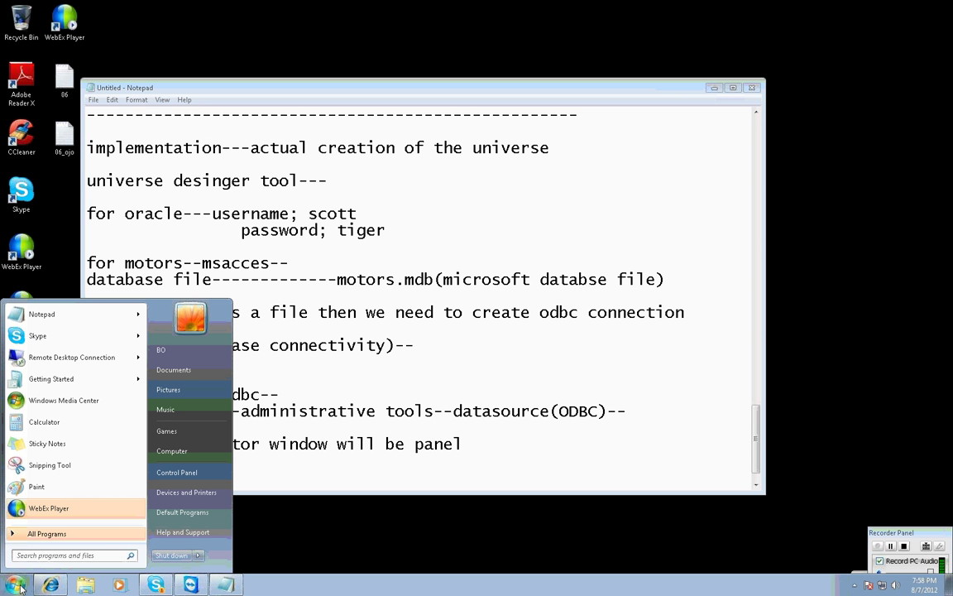
type("mstsc")
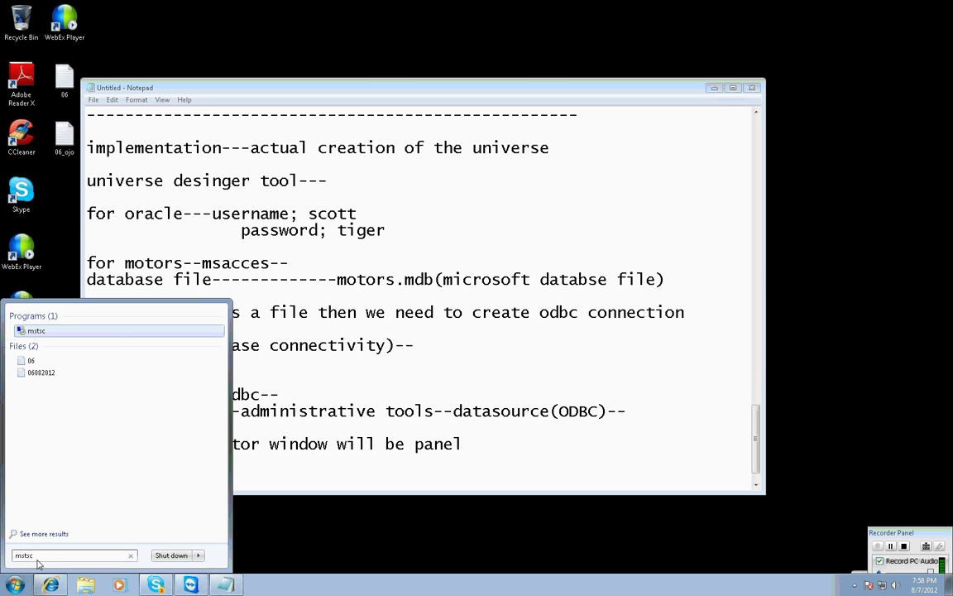
key("Return")
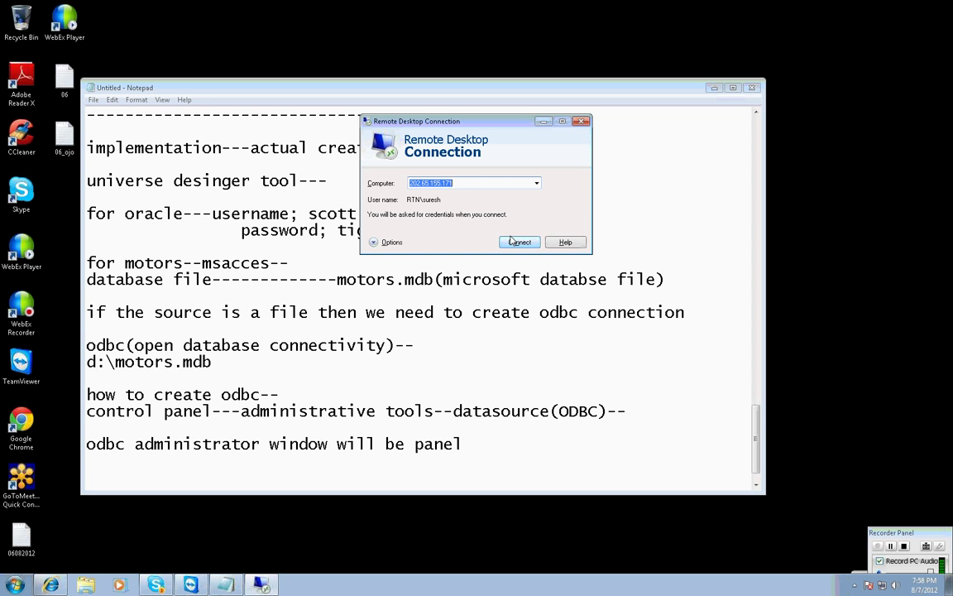
left_click(518, 241)
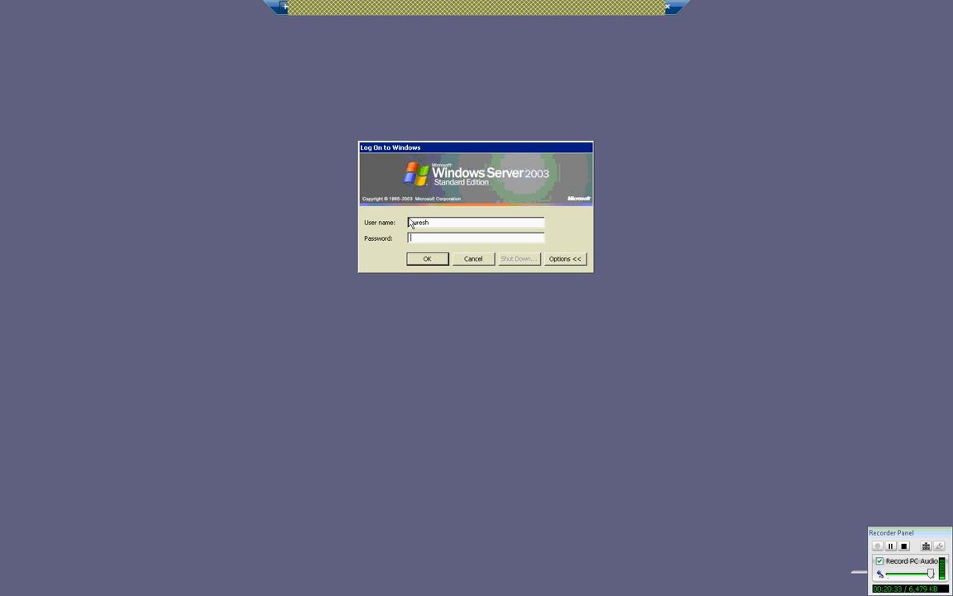
type("•••••••")
left_click(426, 260)
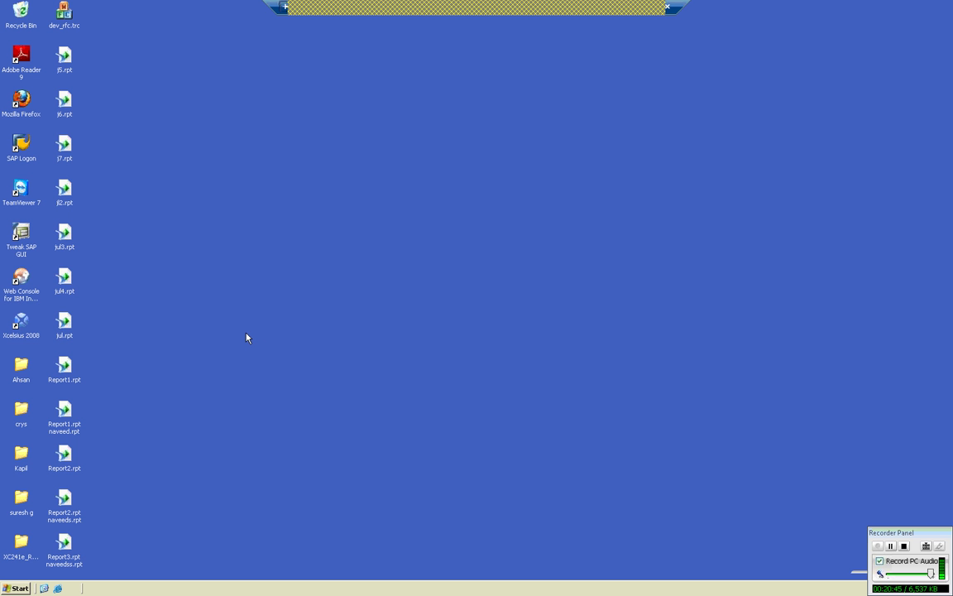
Open Motors2002.mdb from New Volume (D:), then minimize the D:\ Explorer window.
left_click(15, 589)
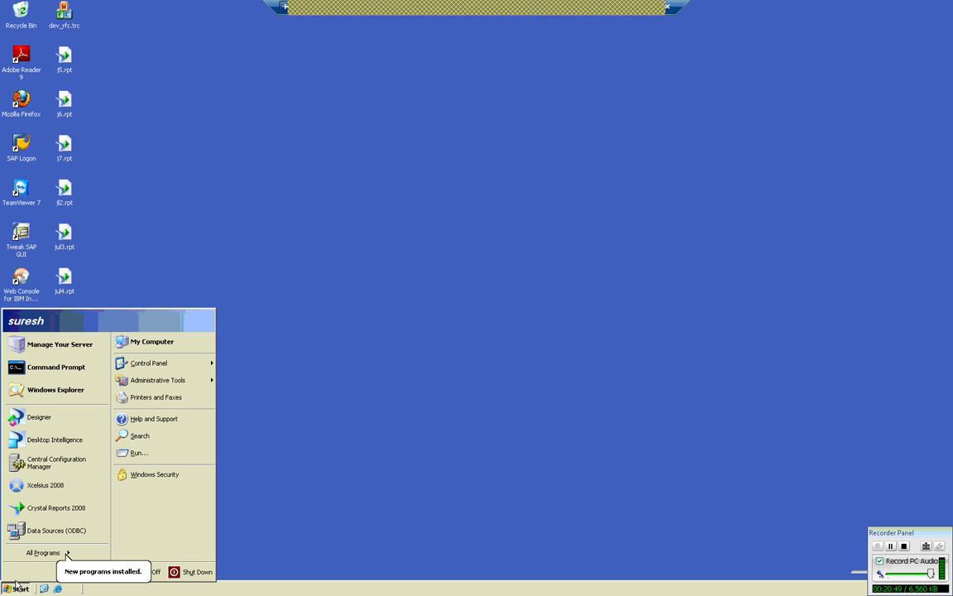
key("super+e")
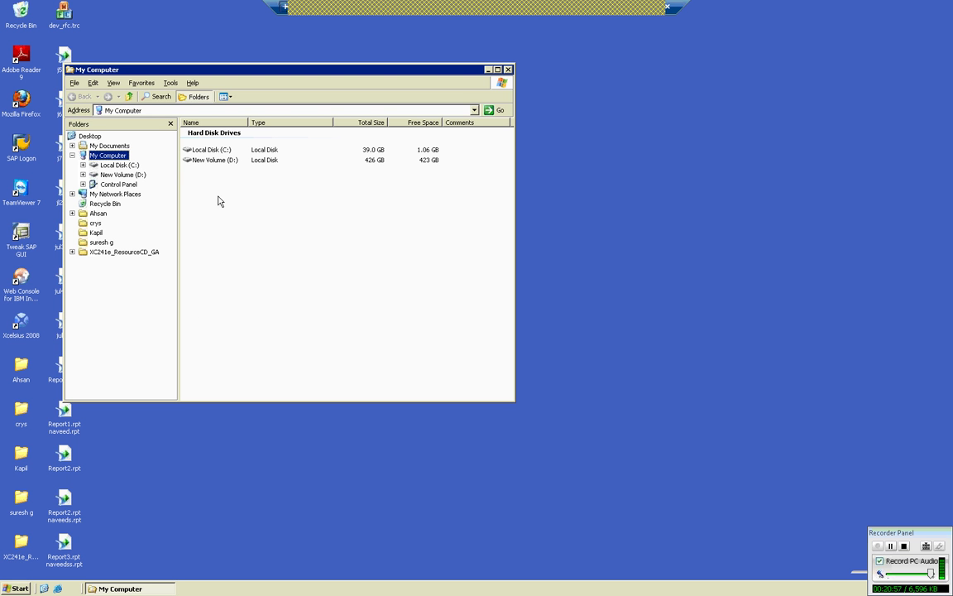
double_click(213, 161)
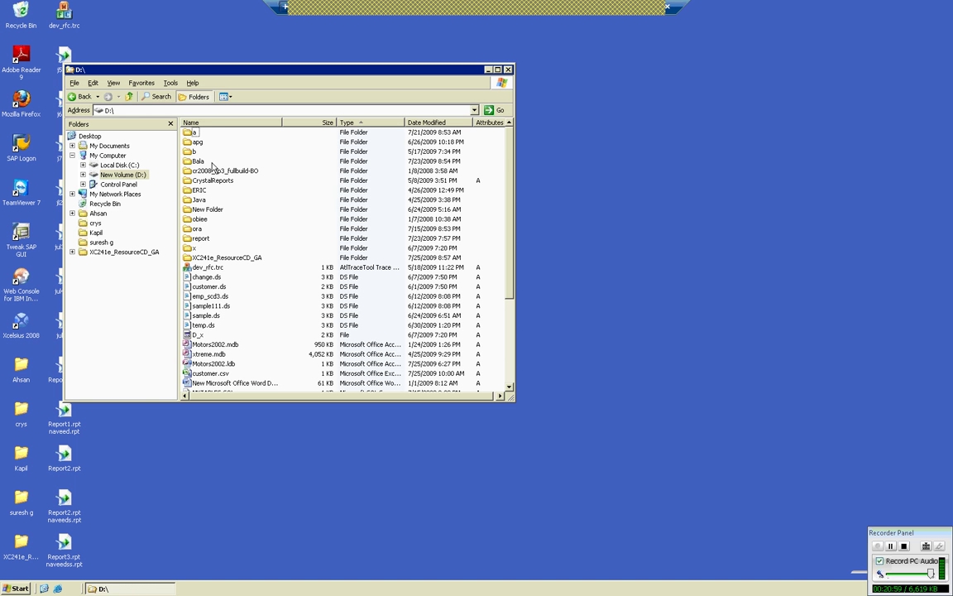
left_click(225, 345)
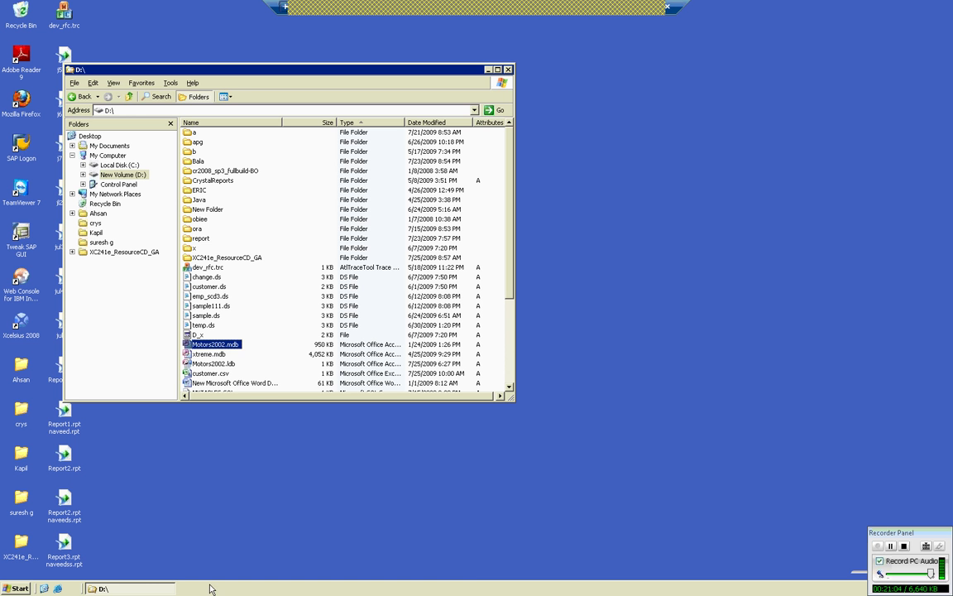
double_click(192, 347)
left_click(489, 70)
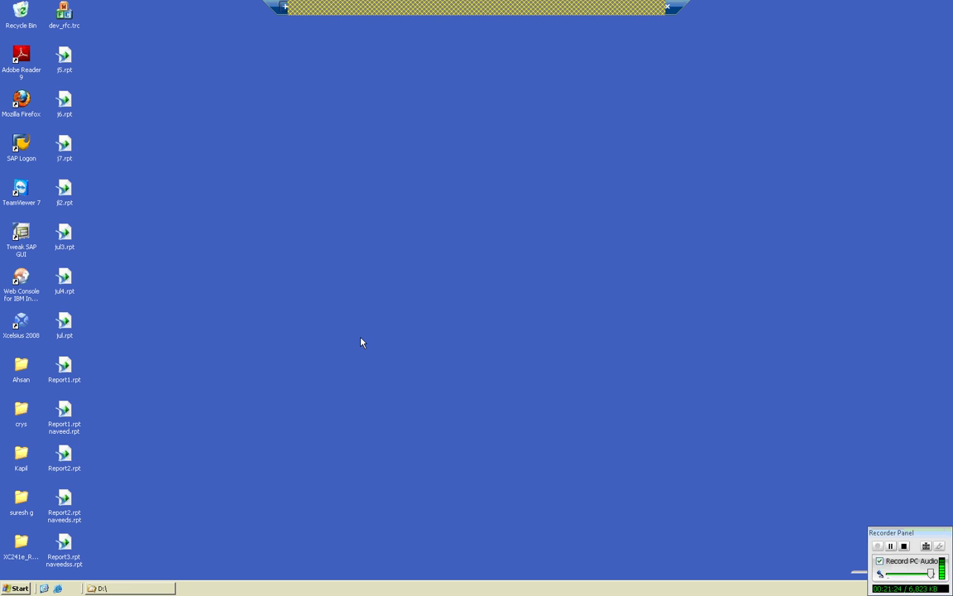
Launch Data Sources (ODBC) through Start, Control Panel and Administrative Tools.
key("super")
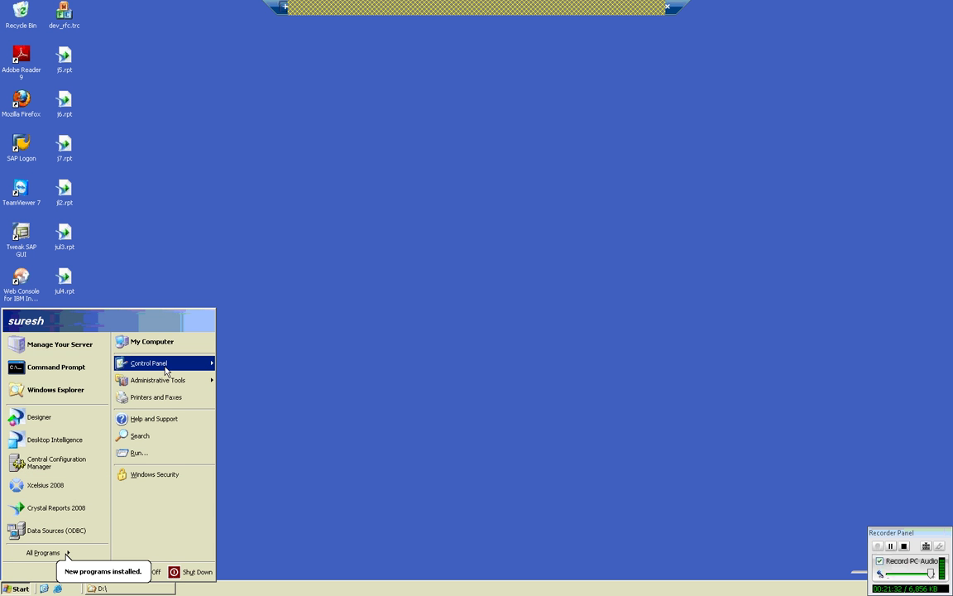
mouse_move(172, 364)
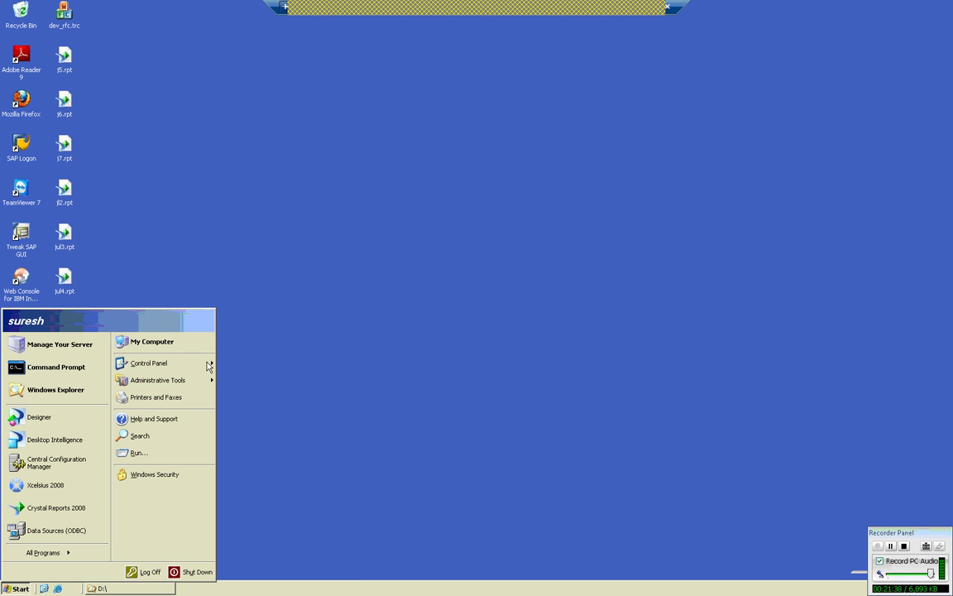
mouse_move(208, 365)
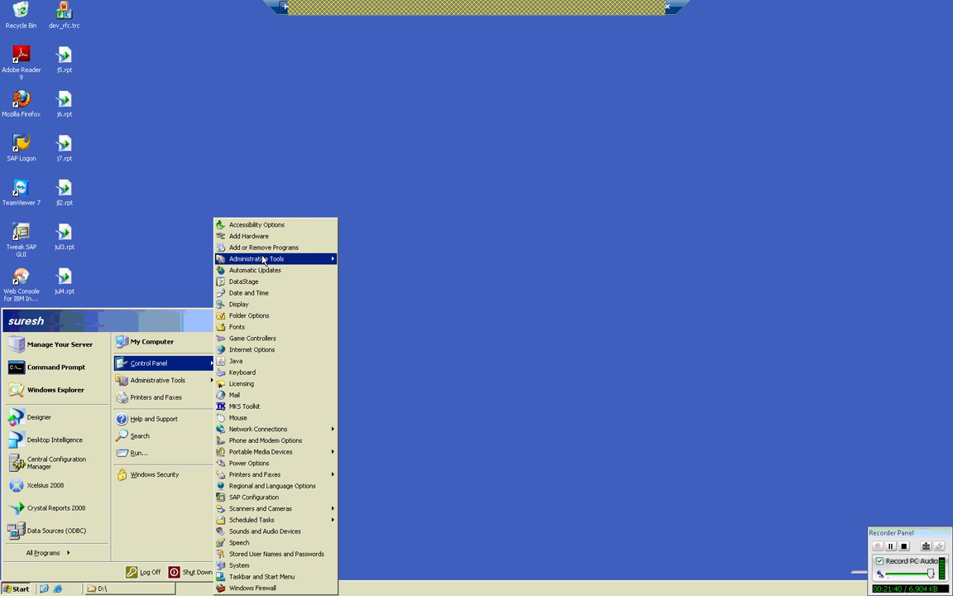
mouse_move(262, 259)
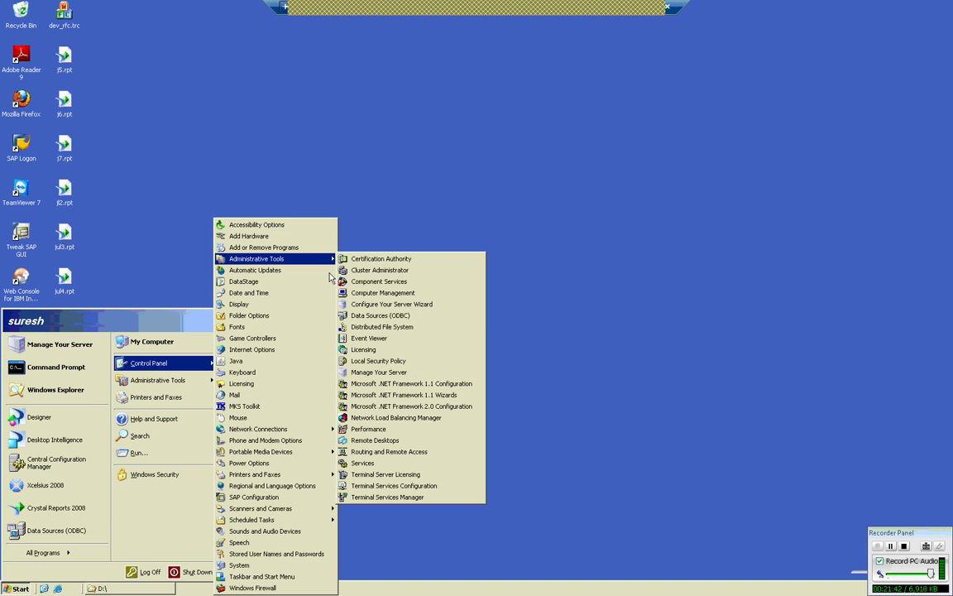
left_click(377, 316)
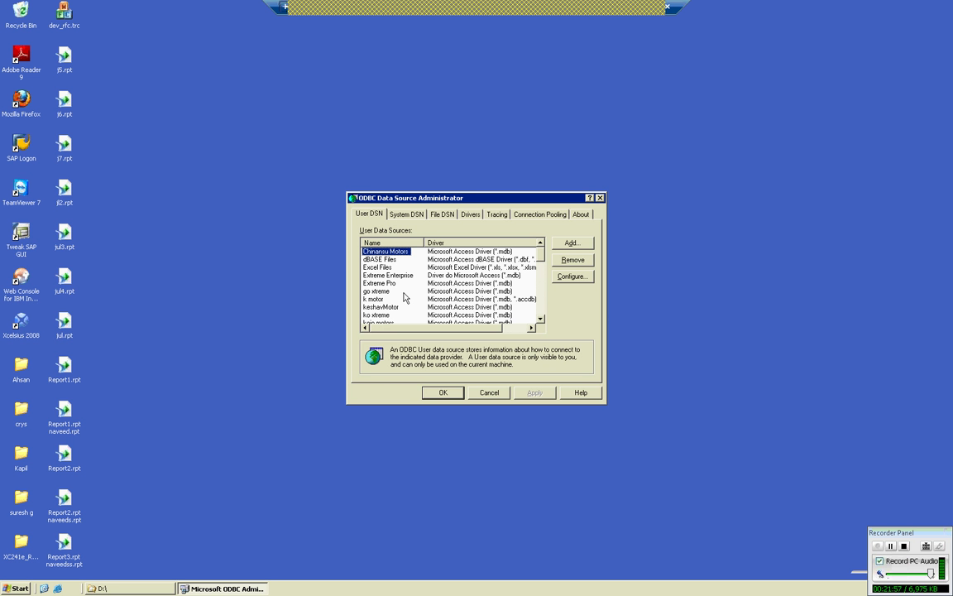
Add a new data source using the Microsoft Access Driver (*.mdb) and open its Access Setup form.
left_click(570, 243)
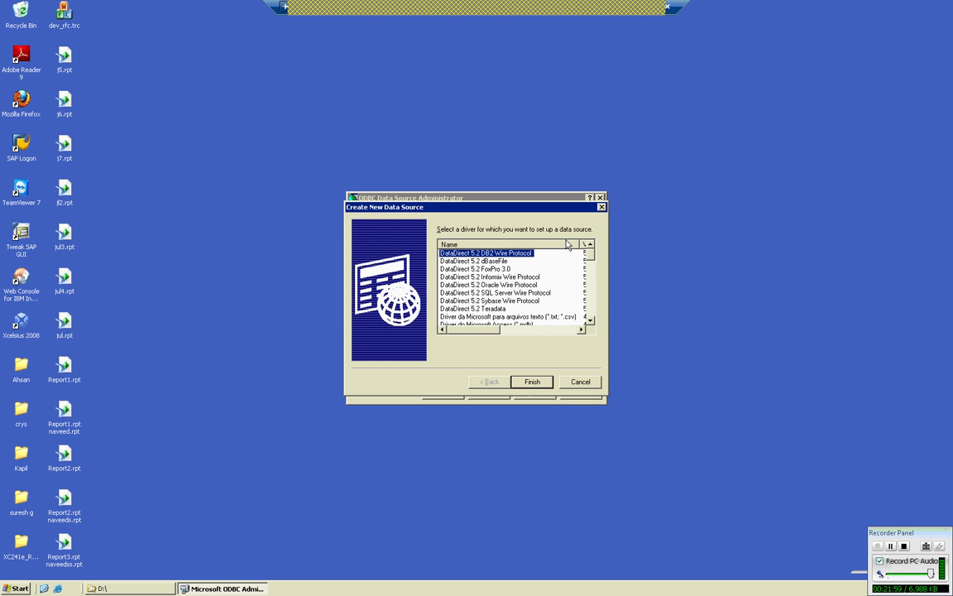
key("m")
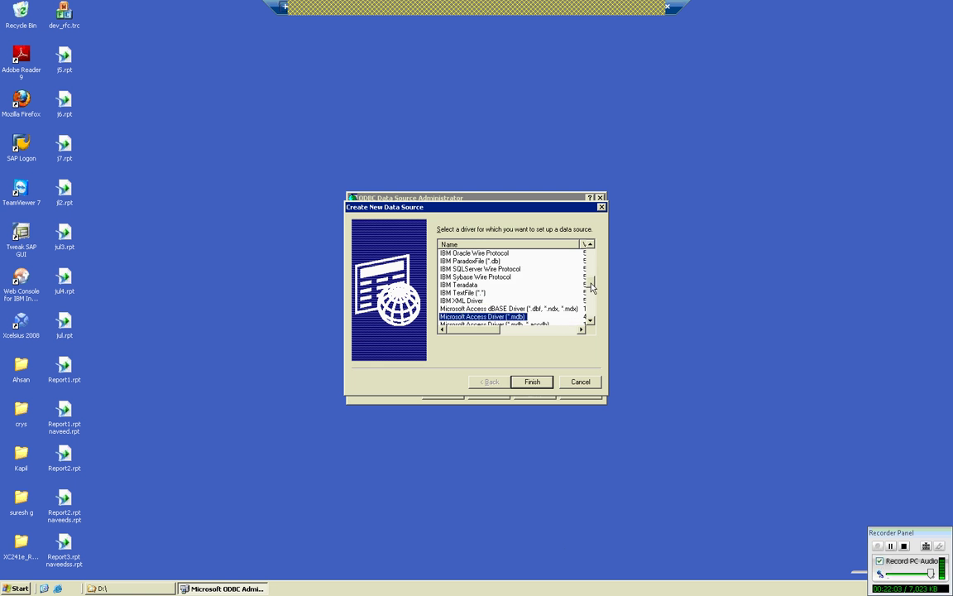
key("Down")
left_click_drag(590, 283, 592, 290)
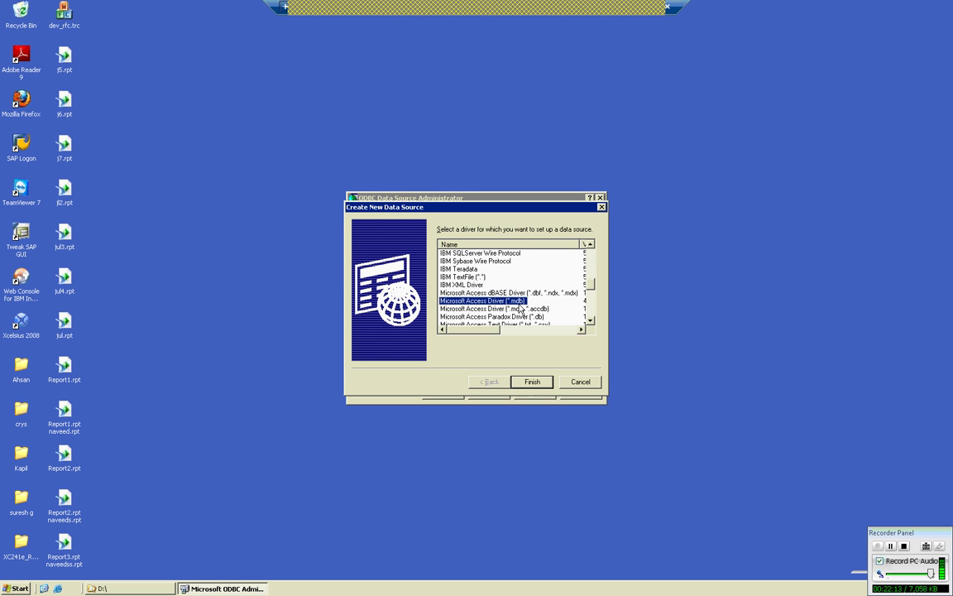
left_click(532, 383)
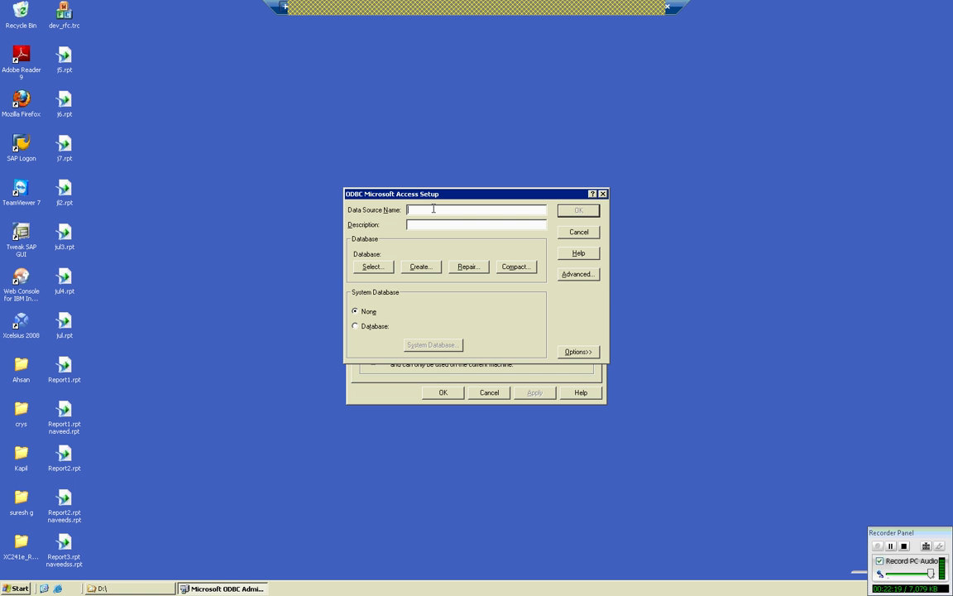
Name the data source 'Virudhi motors', keep System Database on None, and open Select Database.
type("Virudhi motors")
left_click(355, 326)
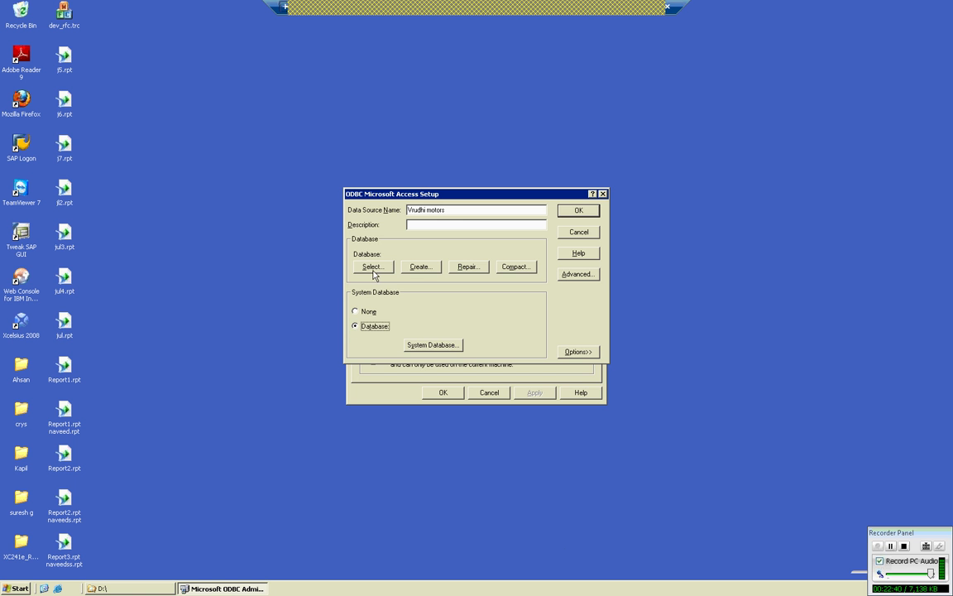
left_click(358, 311)
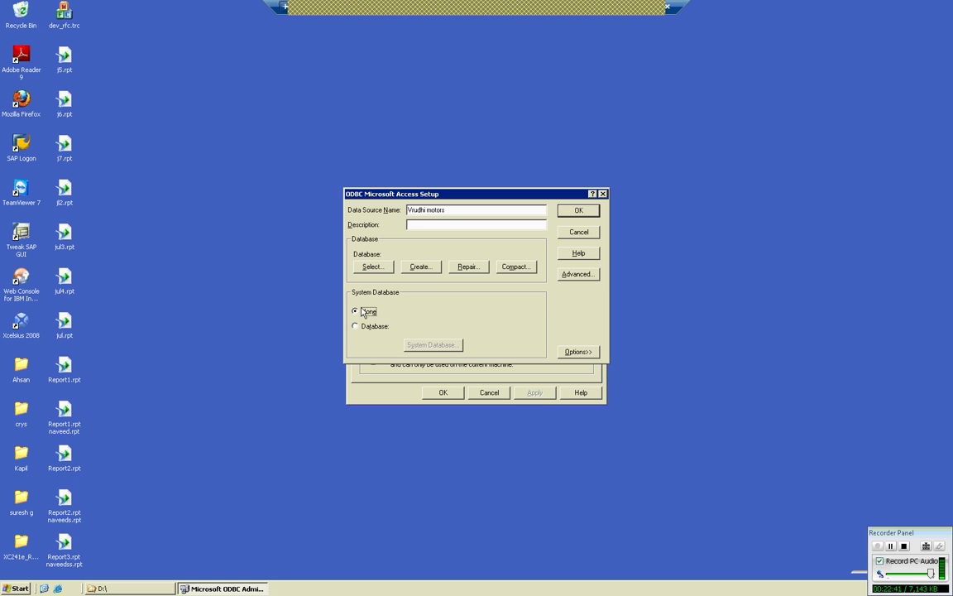
left_click(375, 266)
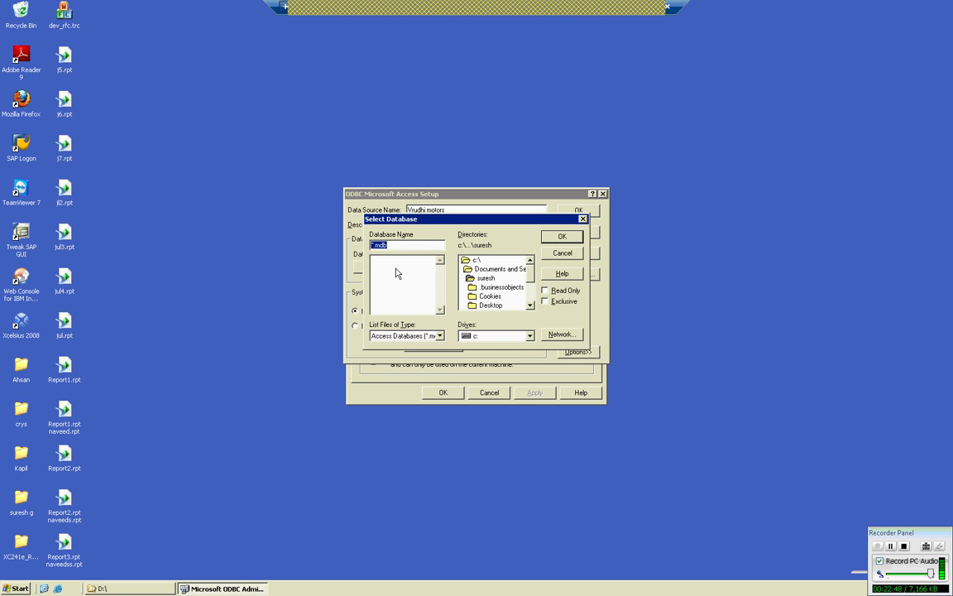
Pick Motors2002.mdb on drive d: as the data source's database file.
left_click(509, 335)
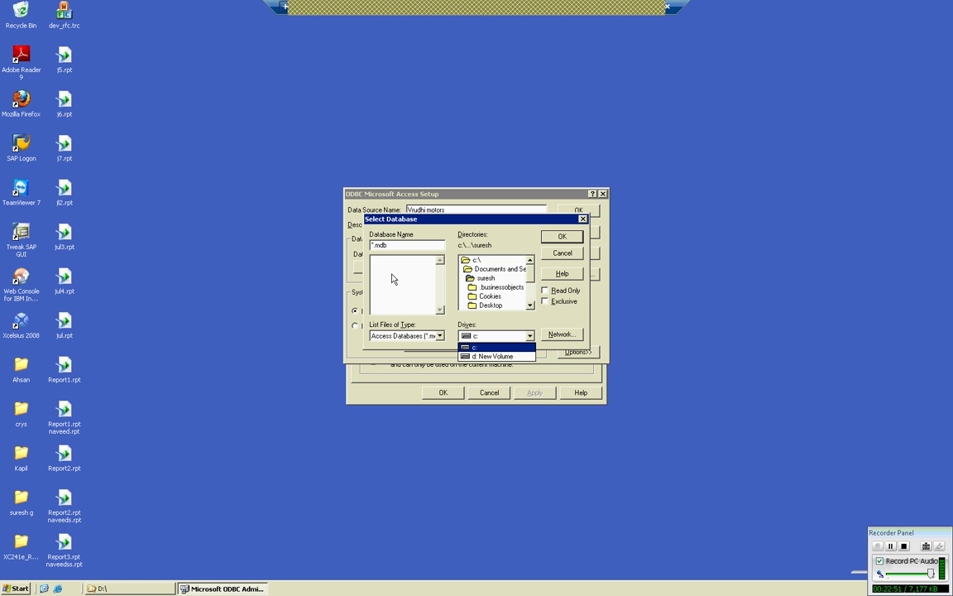
left_click(486, 347)
left_click(488, 336)
left_click(485, 357)
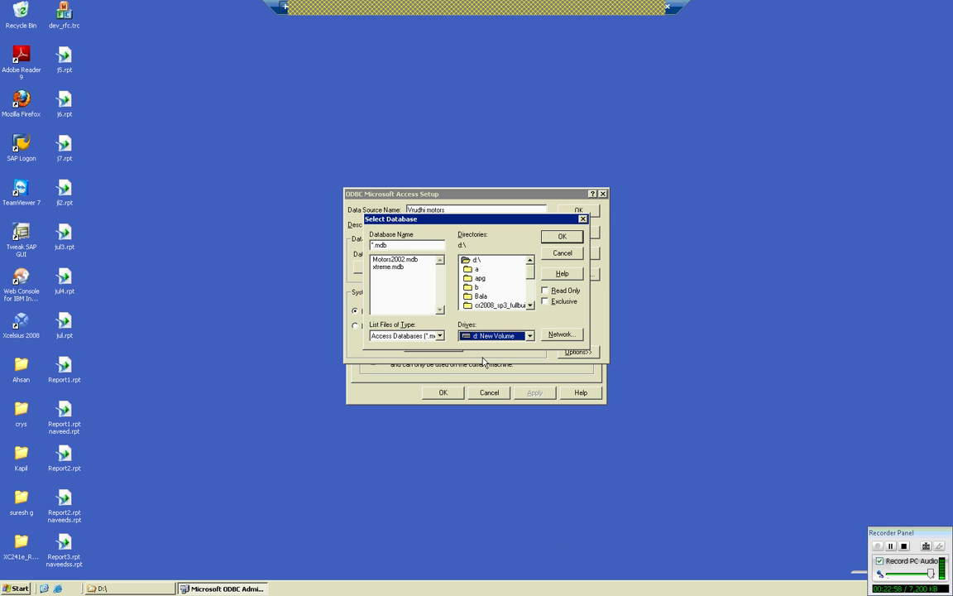
left_click(408, 260)
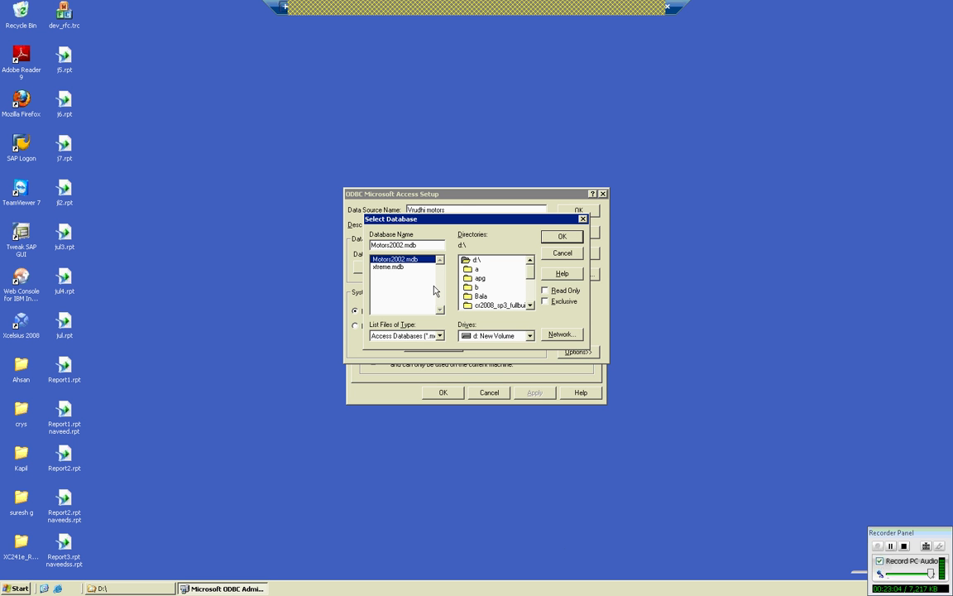
left_click(562, 240)
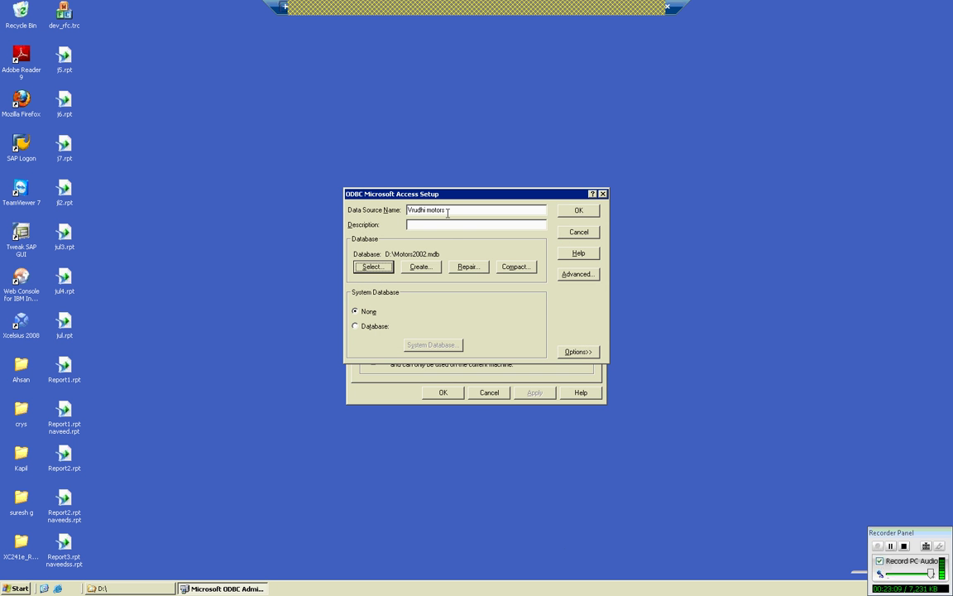
Save the Virudhi motors data source and close the ODBC Data Source Administrator.
key("alt+n")
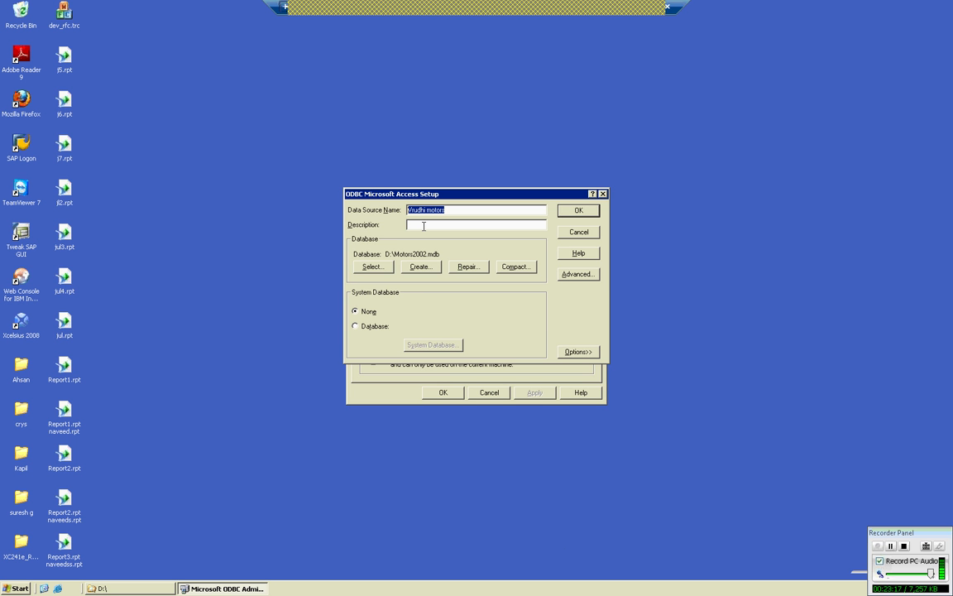
key("Return")
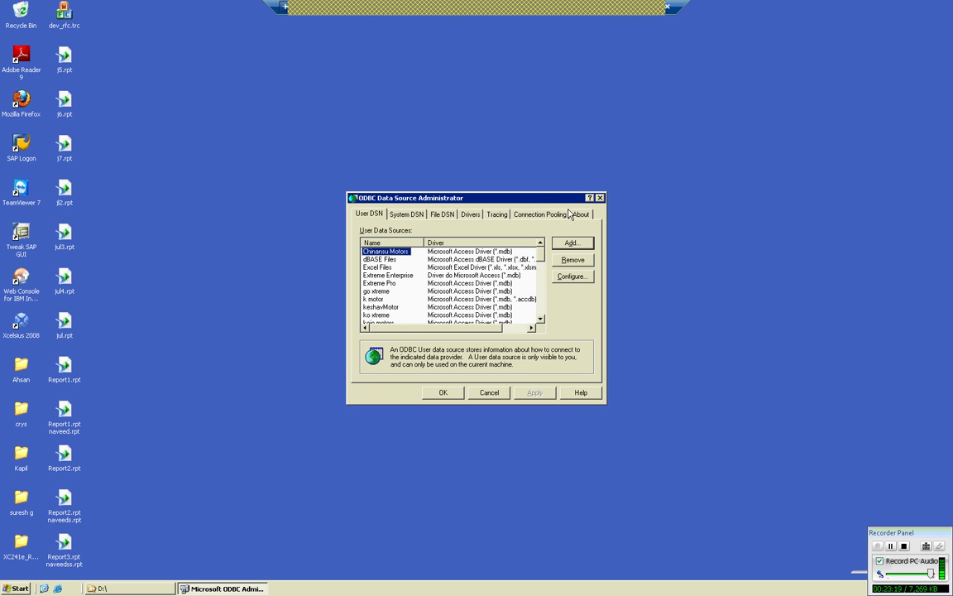
left_click(429, 395)
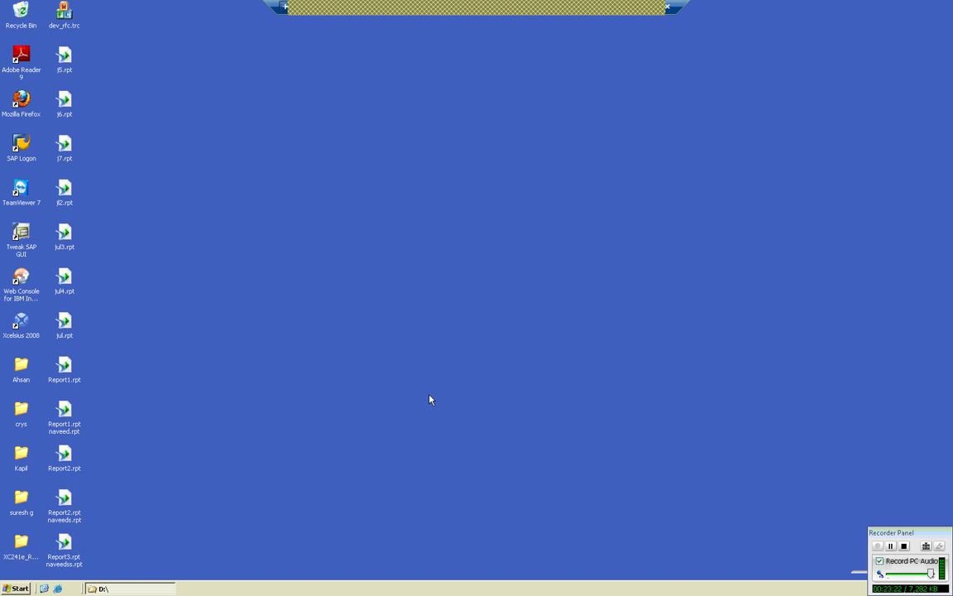
In the Notepad notes, add the line '-------add--microsoft access driver(.mdb)'.
left_click(642, 12)
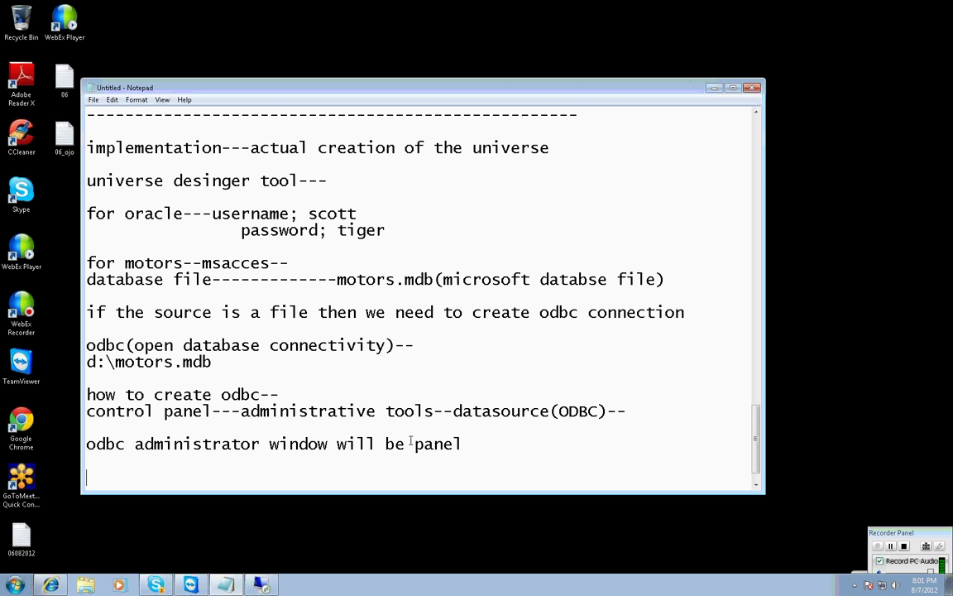
left_click(463, 444)
type("-------")
type("add")
type("--mic")
key("BackSpace")
type("m")
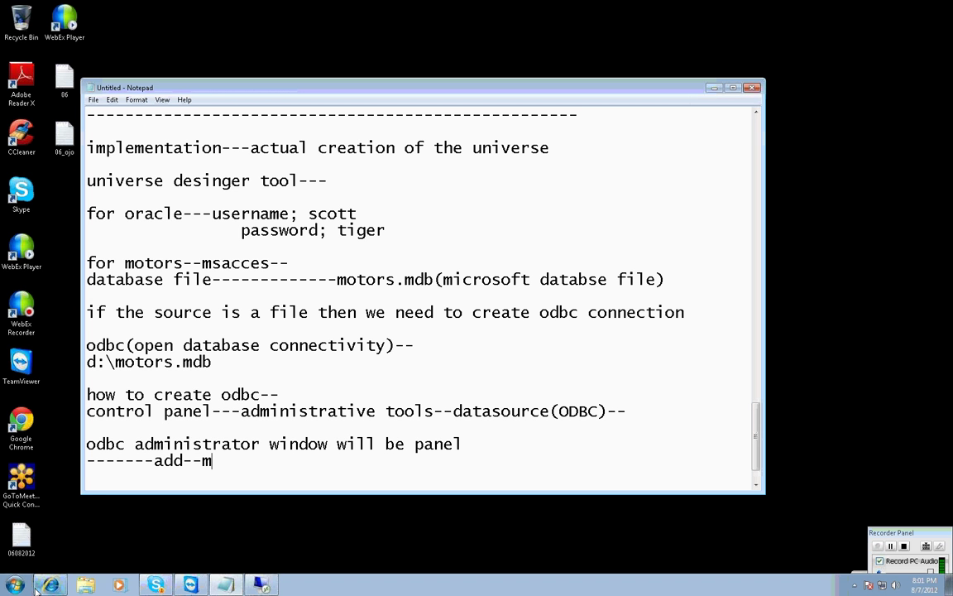
type("icrosofta")
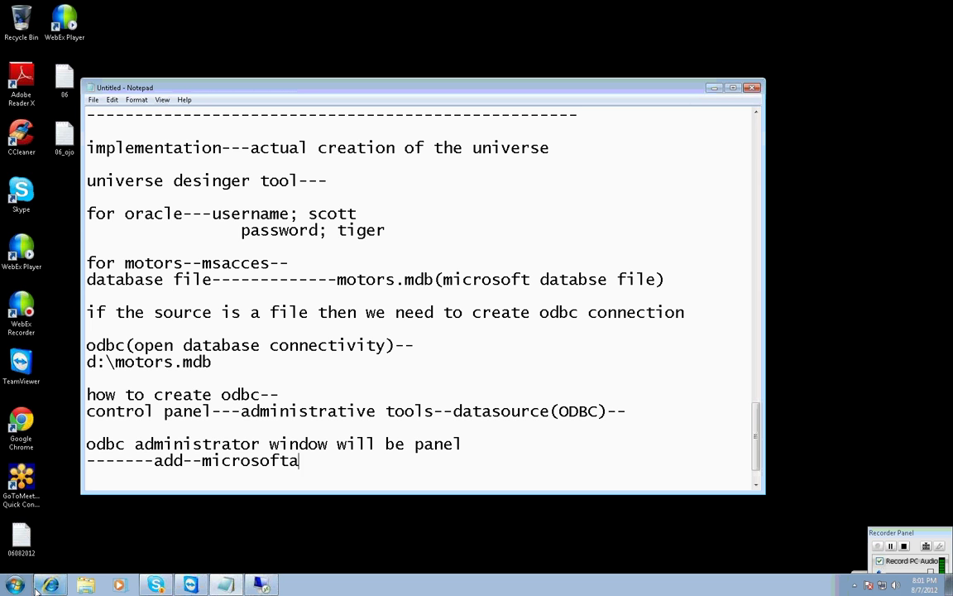
key("BackSpace")
type("access d")
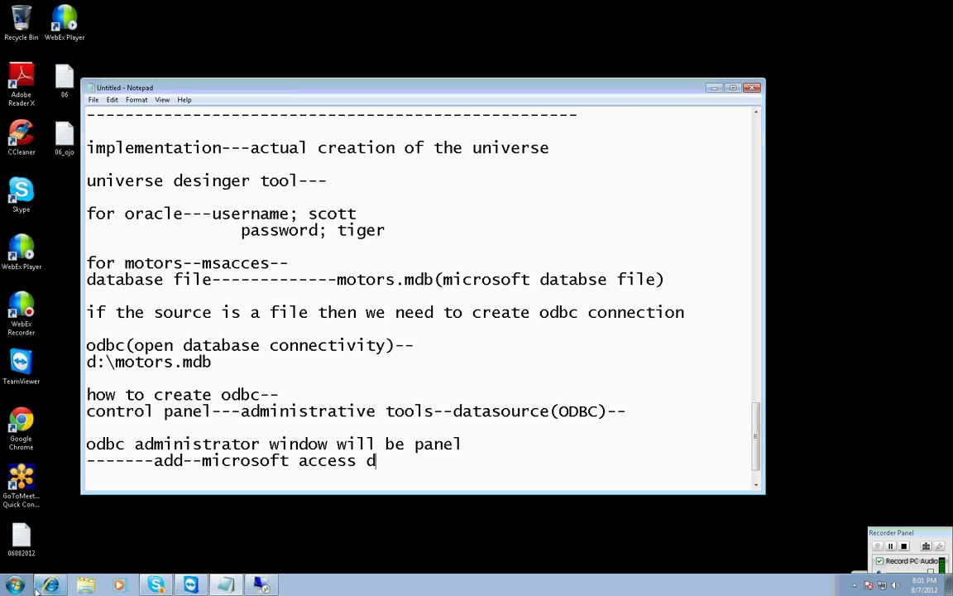
type("river(.mdb)")
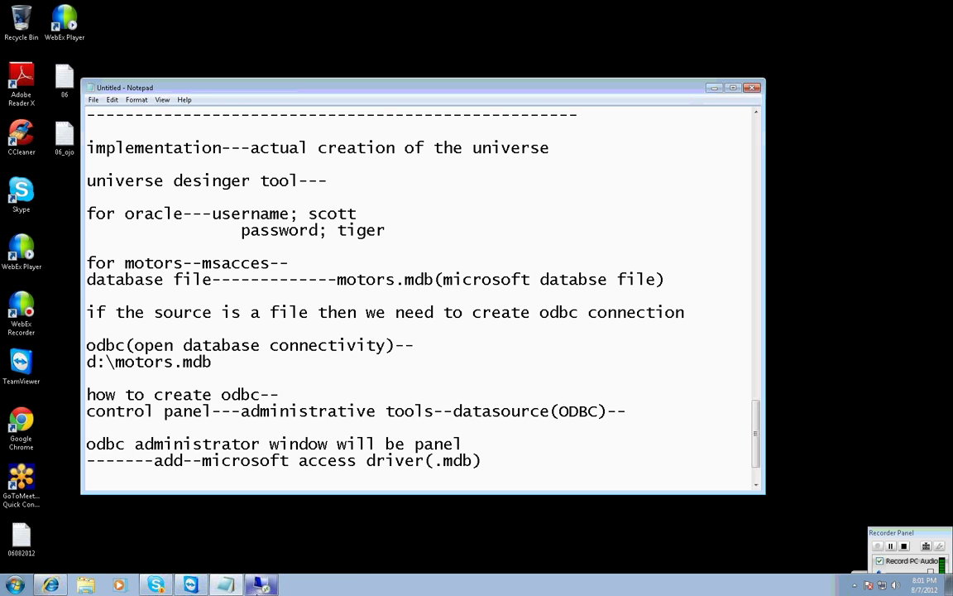
Add note lines 'name; ex: vrudhi motors' and 'database--select--d:\motors.mdb'.
left_click(405, 443)
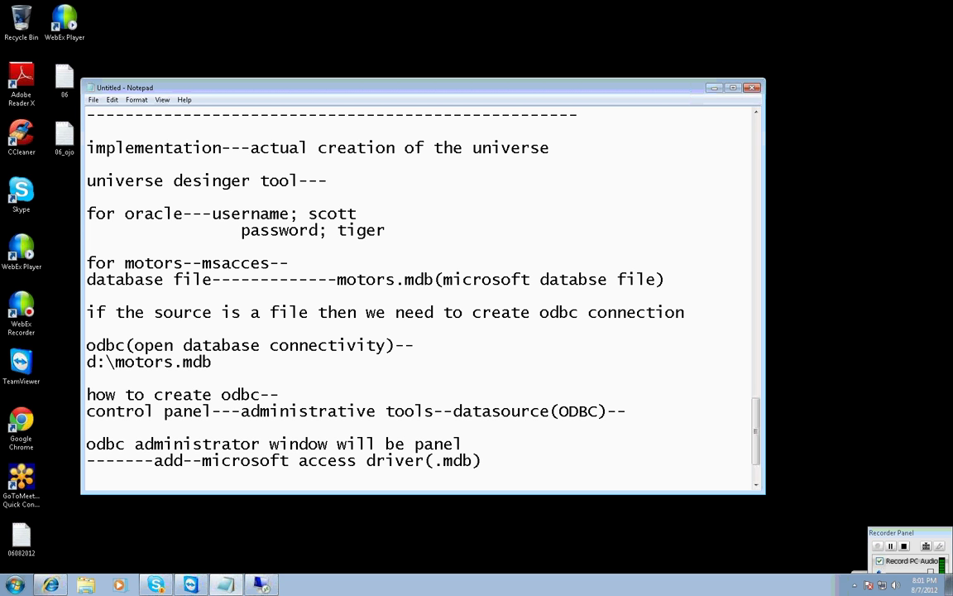
type("add")
key("BackSpace")
key("BackSpace")
key("BackSpace")
key("BackSpace")
key("BackSpace")
type("name; ex: vrudh")
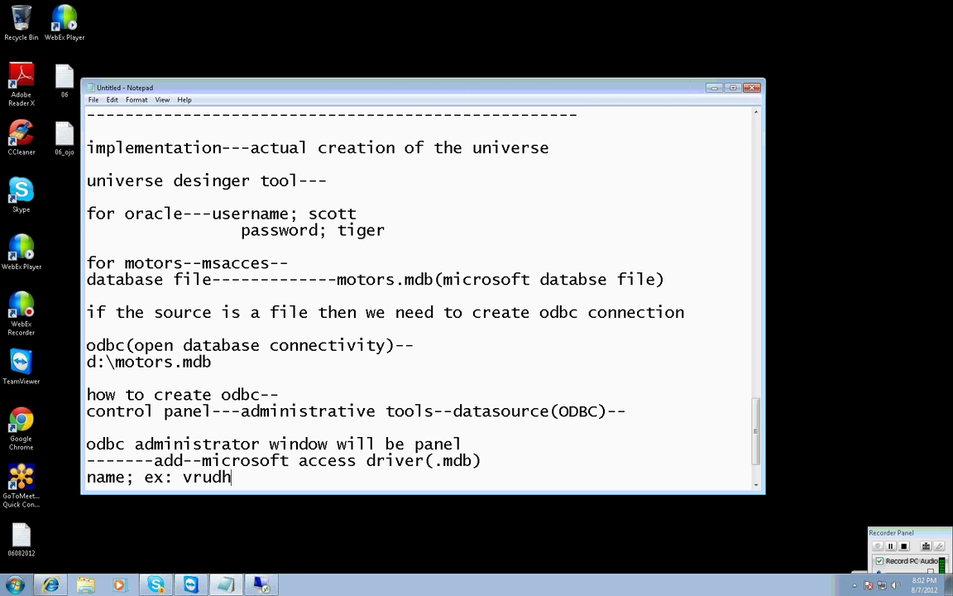
type("i motors")
key("Return")
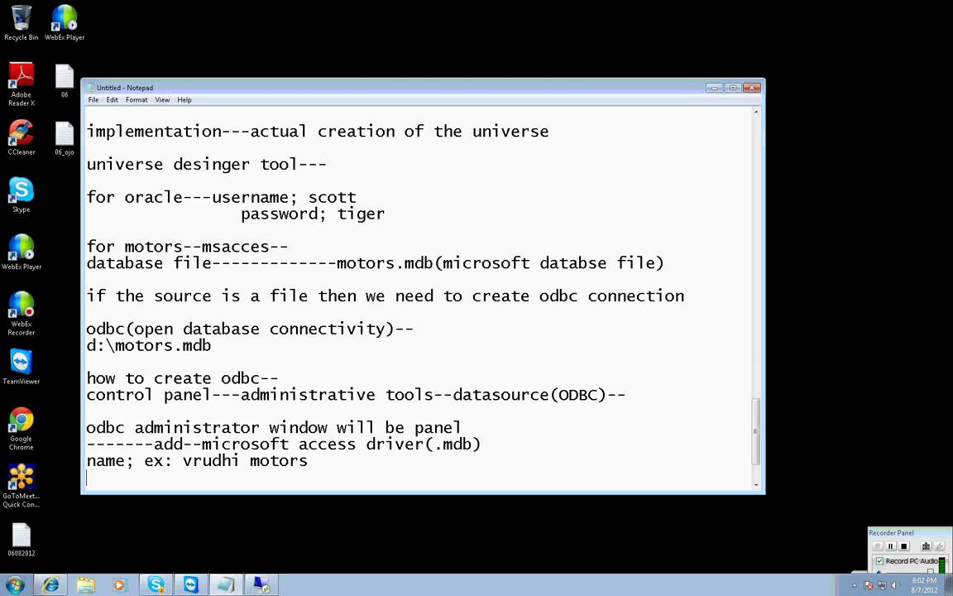
type("database")
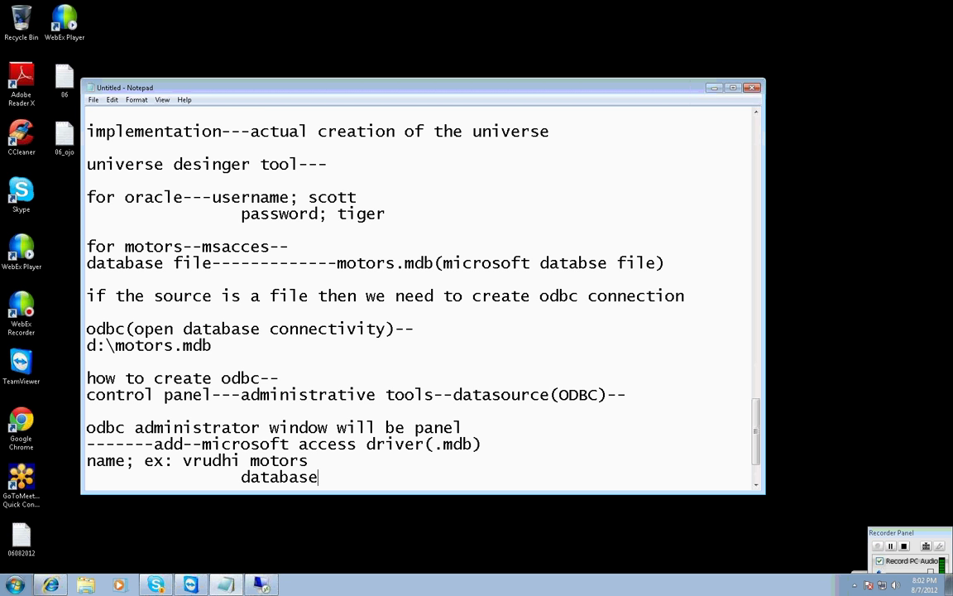
type("--select--d:\\")
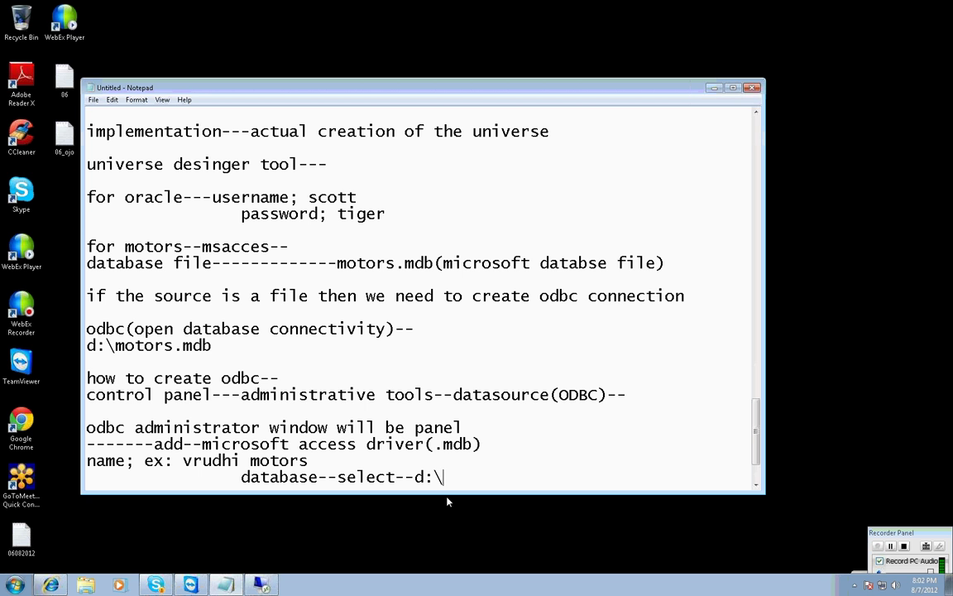
type("motors.mdb")
key("Return")
End the notes with 'ok' and 'odbc connection is ready.', then switch to the remote server desktop.
type("ok")
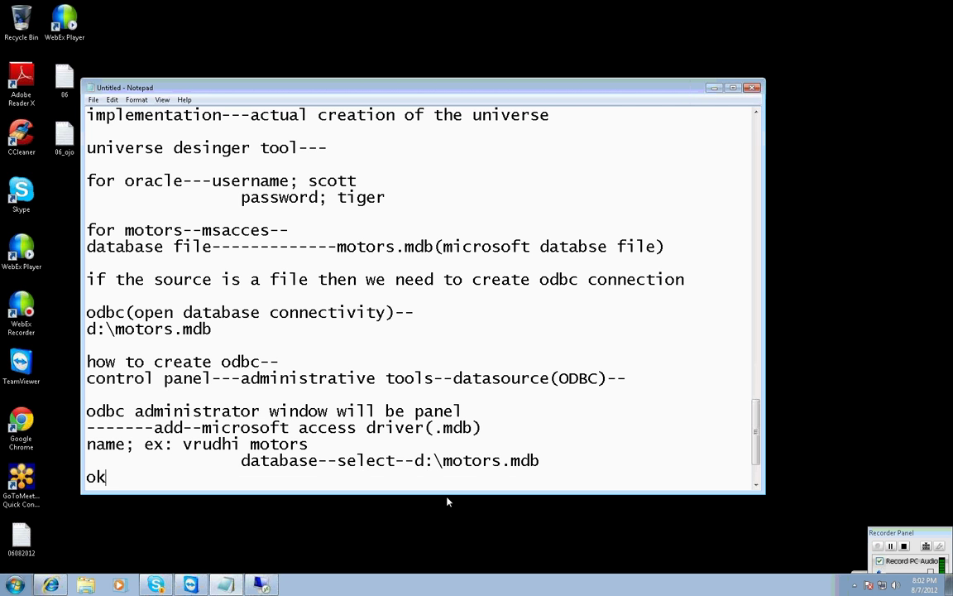
key("Return")
type("odbc ocnn")
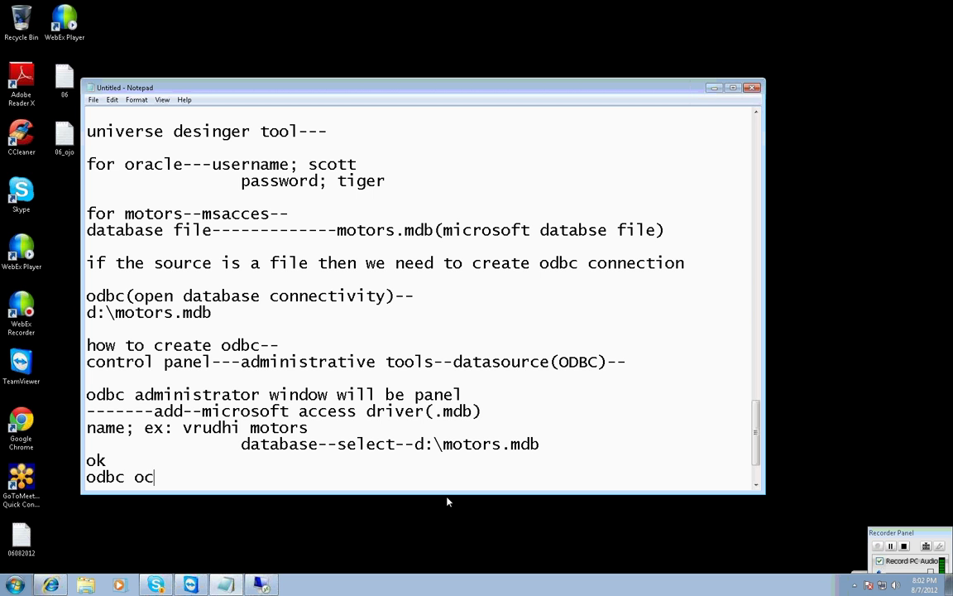
key("BackSpace")
key("BackSpace")
key("BackSpace")
key("BackSpace")
type("connect")
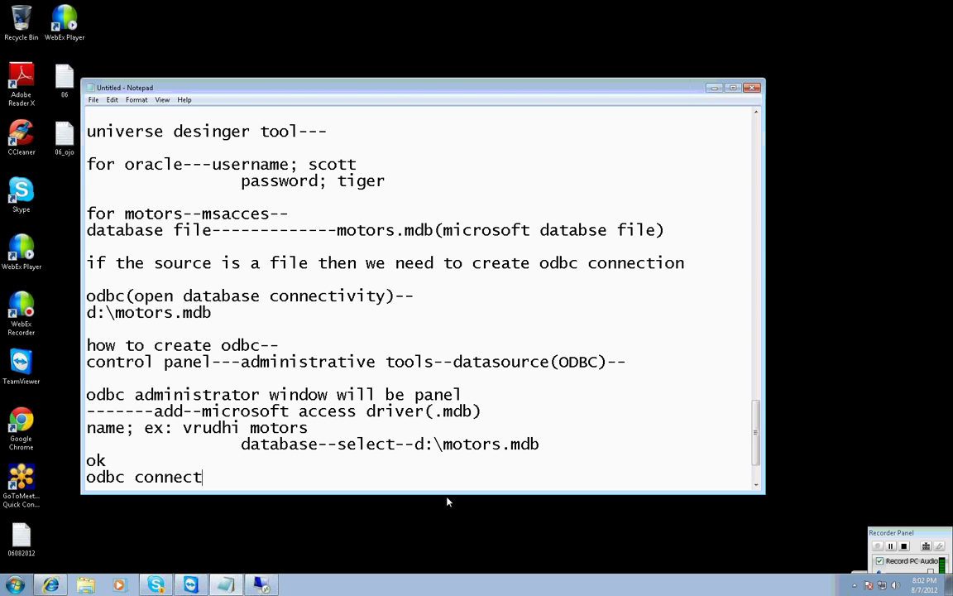
type("ion is ready.")
key("Return")
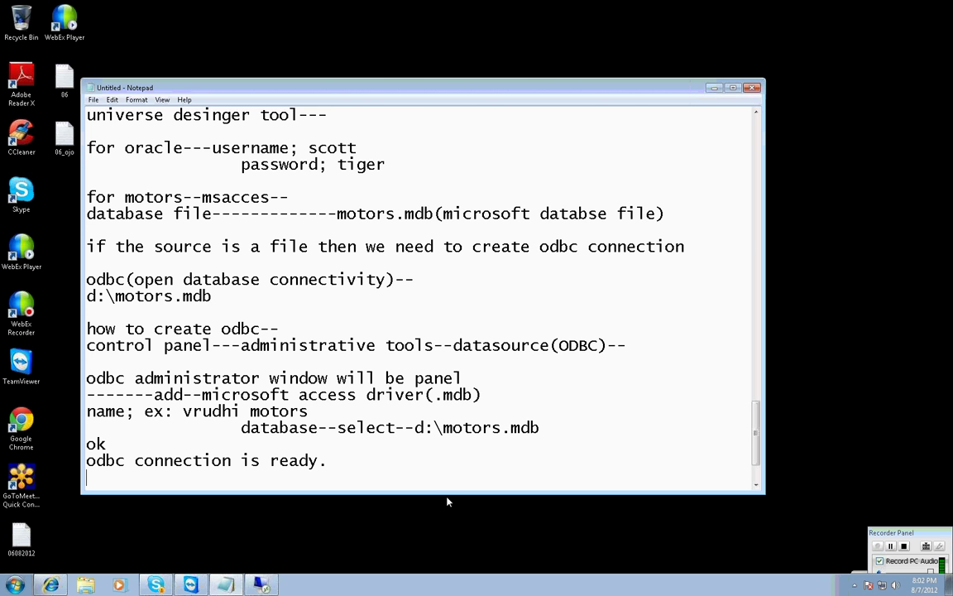
key("Return")
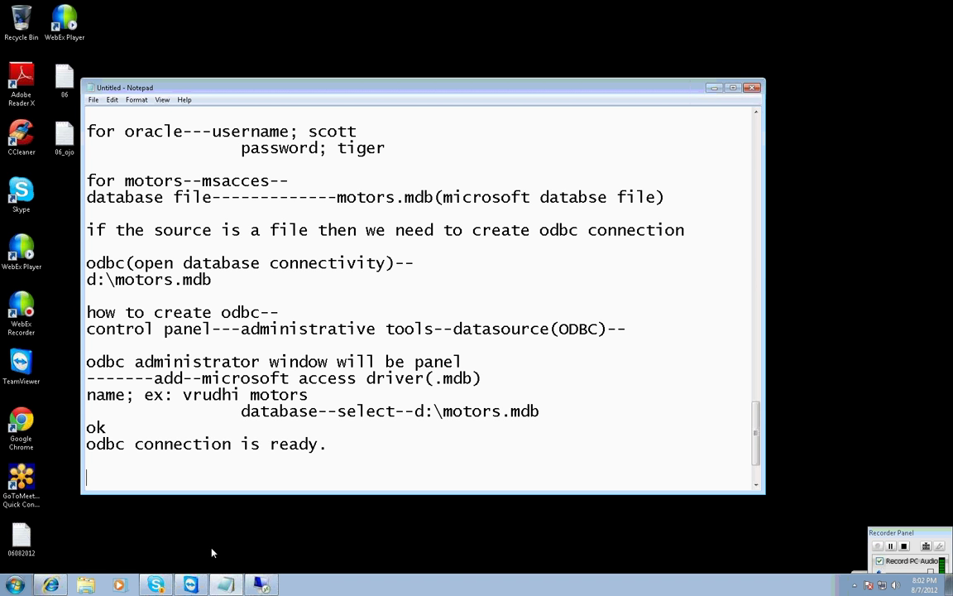
left_click(261, 585)
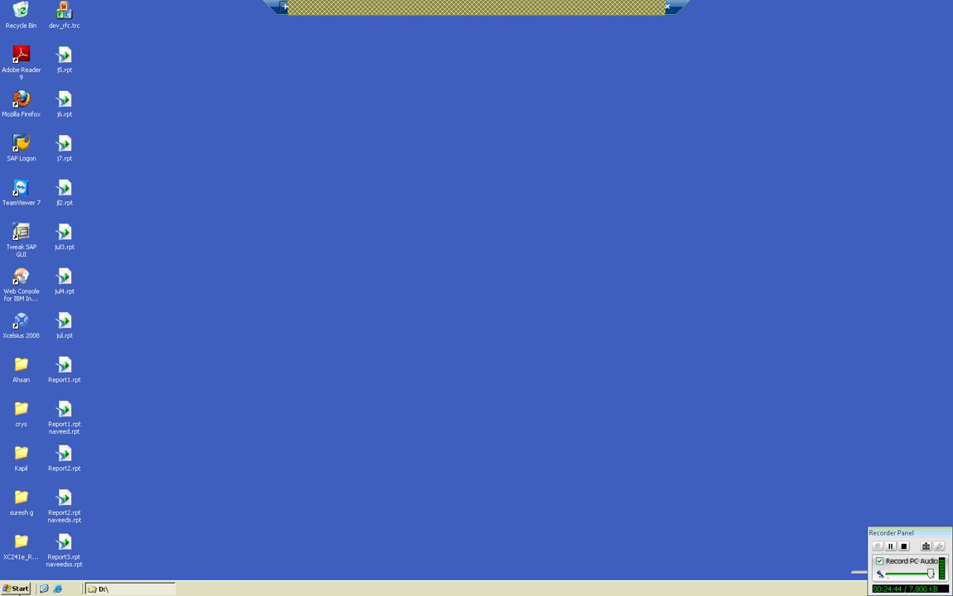
Launch Designer from the Start menu and log in to the repository.
left_click(20, 588)
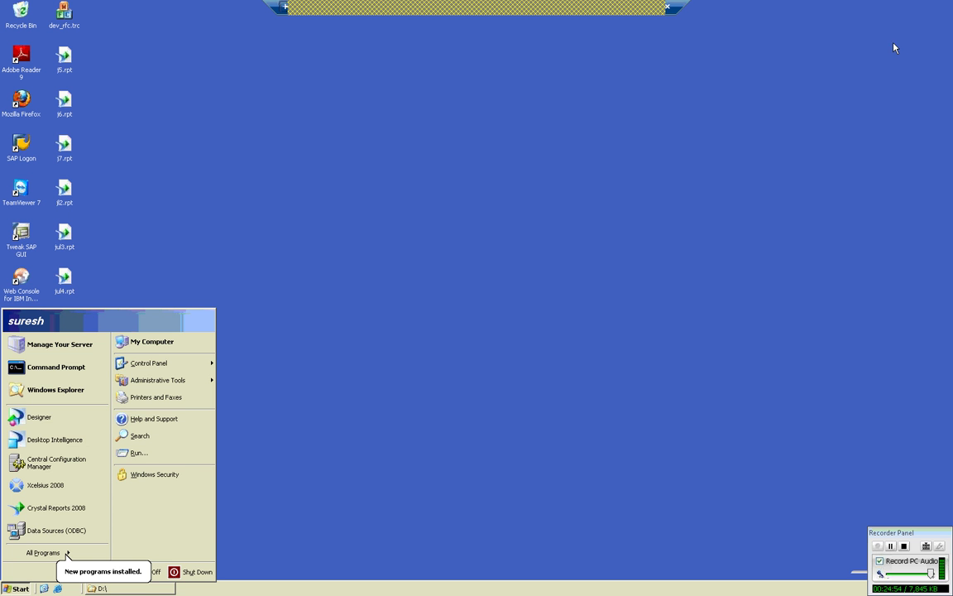
left_click(44, 418)
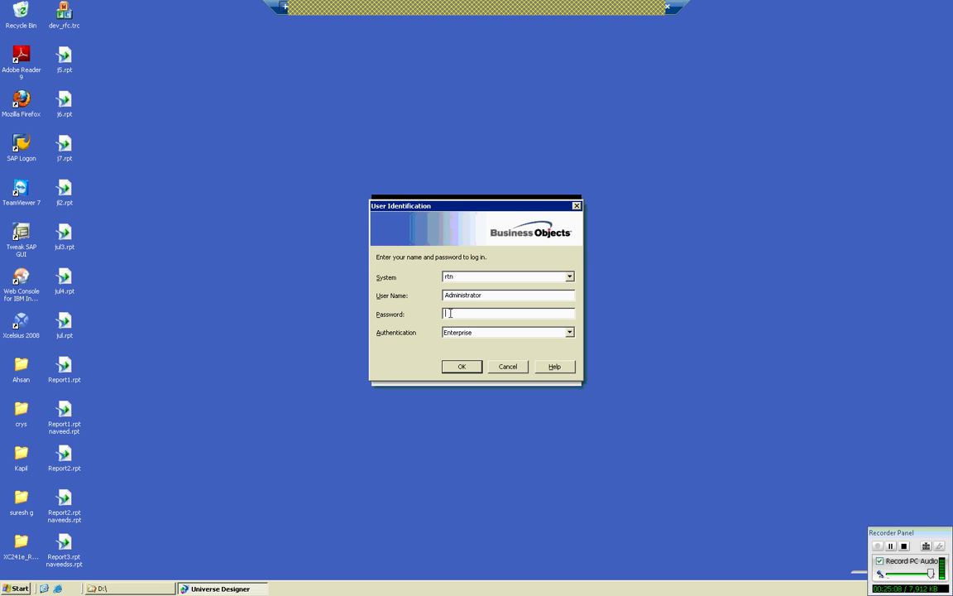
left_click(461, 365)
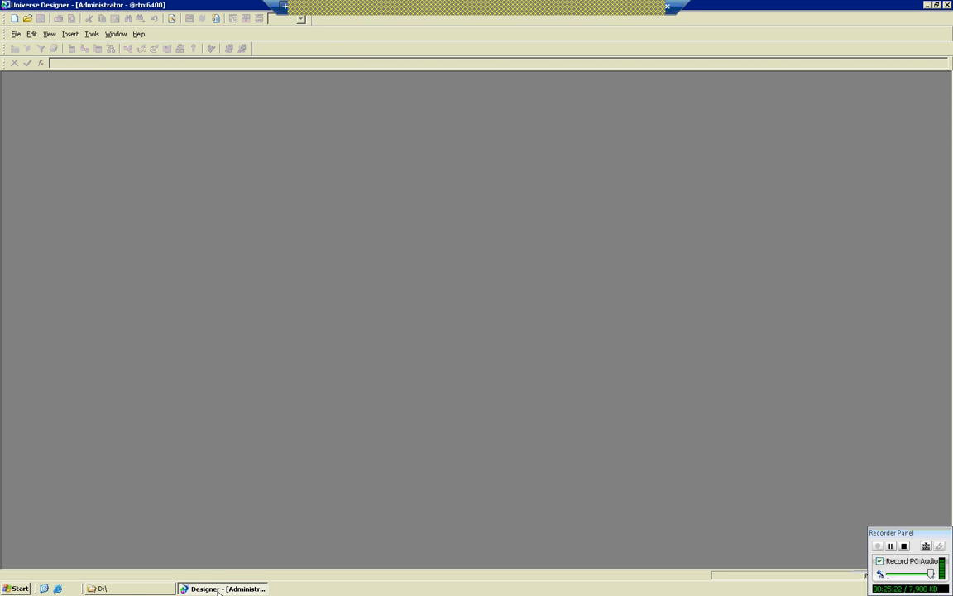
Create a new universe with File > New, showing Universe Parameters named Univers1.
left_click(16, 34)
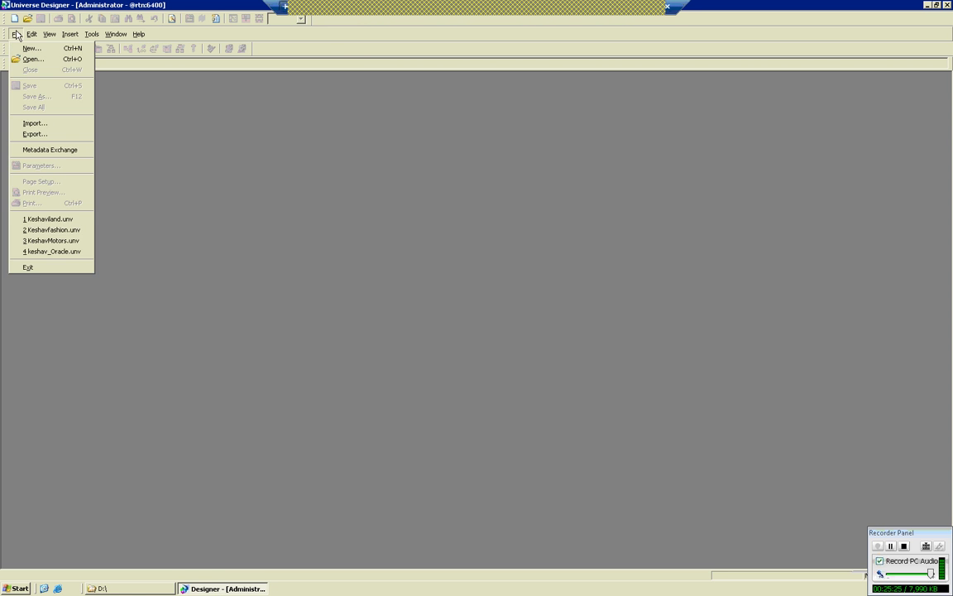
left_click(30, 48)
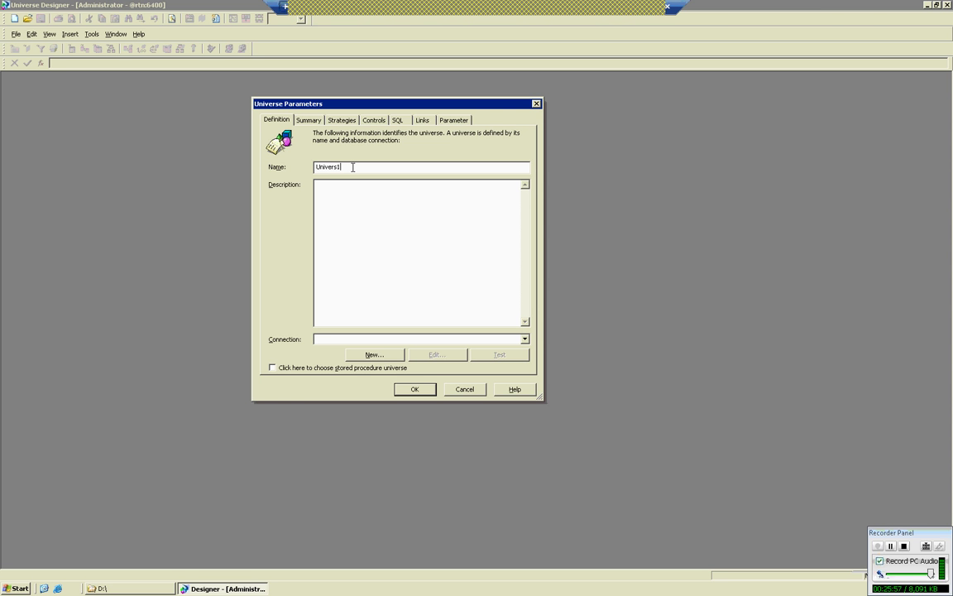
Rename the universe to 'vruddhi motors' and launch the New Connection Wizard.
key("BackSpace")
key("BackSpace")
key("BackSpace")
key("BackSpace")
key("BackSpace")
key("BackSpace")
key("BackSpace")
key("BackSpace")
type("vruddhi motors")
left_click(341, 340)
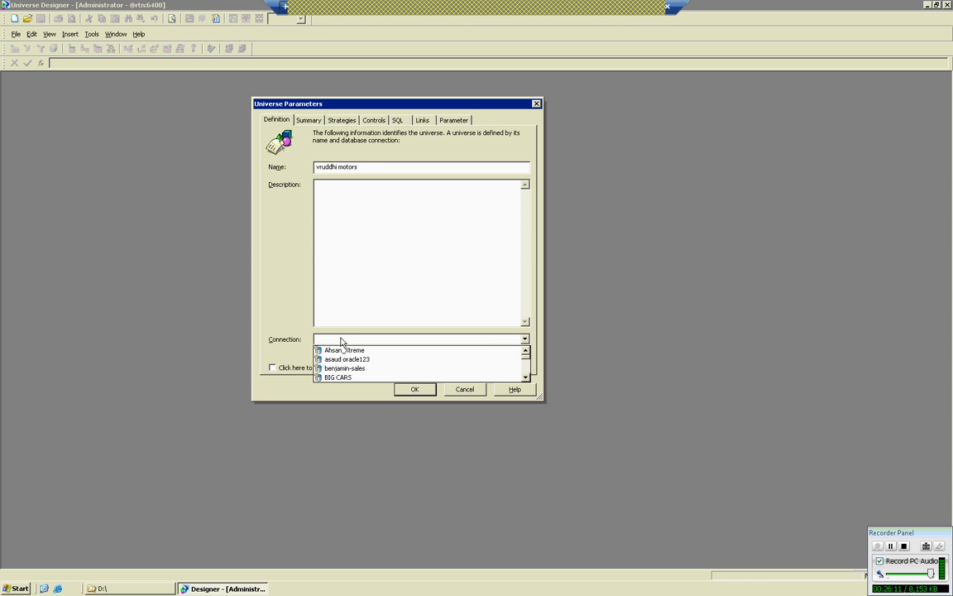
left_click(438, 340)
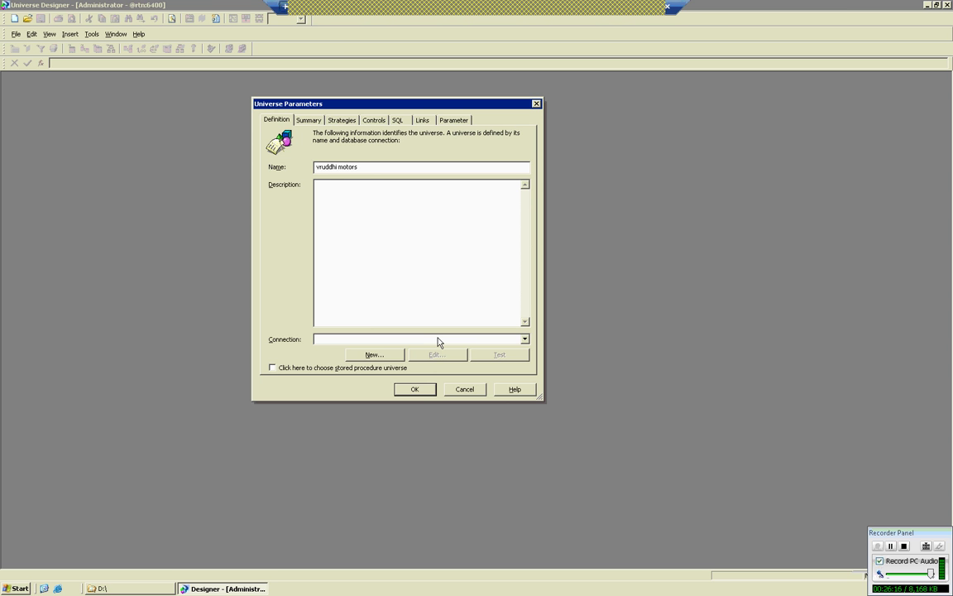
left_click(377, 356)
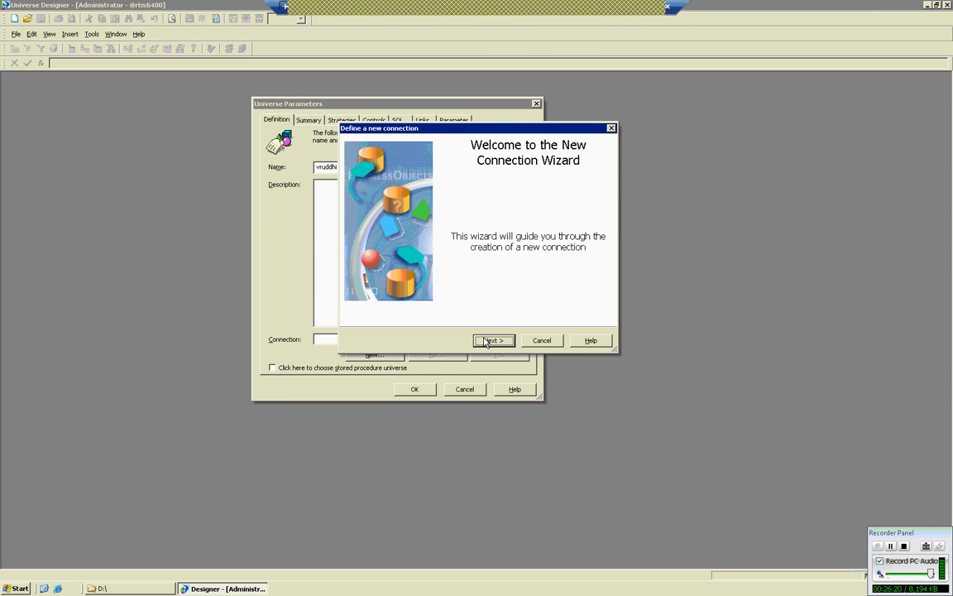
Keep the Secured connection type and name the connection 'microsoft vruddhi'.
left_click(494, 340)
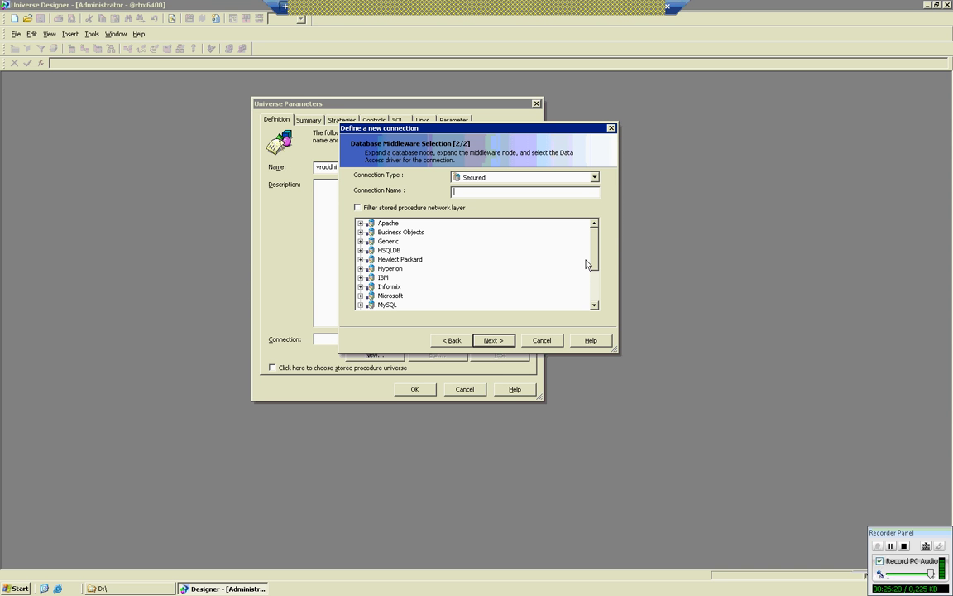
left_click(537, 177)
key("Return")
left_click(467, 193)
type("microsoft vruddhi")
Choose Microsoft > MS Access 2002 > ODBC Drivers and continue to Login Parameters.
left_click(391, 295)
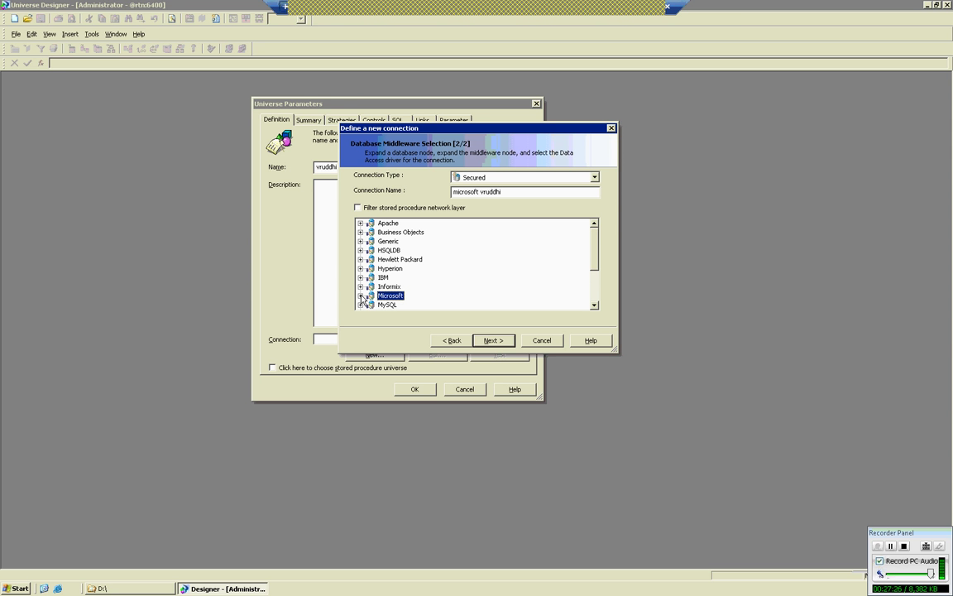
left_click(361, 295)
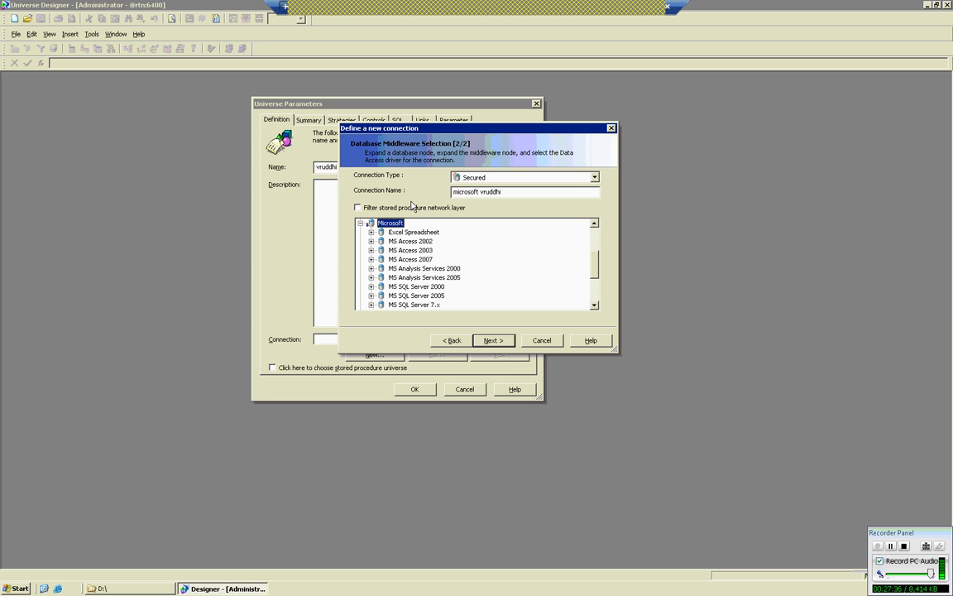
left_click(372, 241)
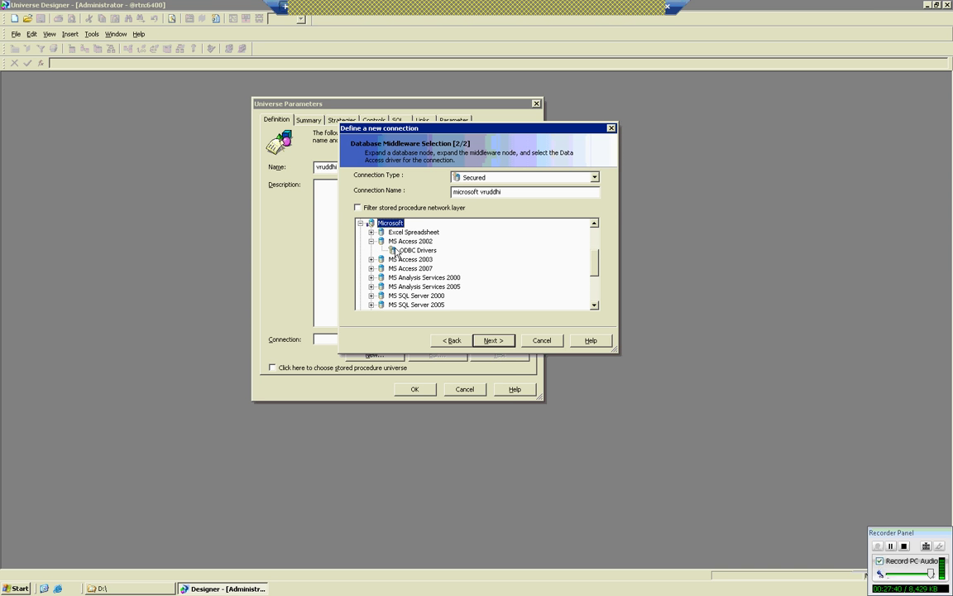
left_click(406, 252)
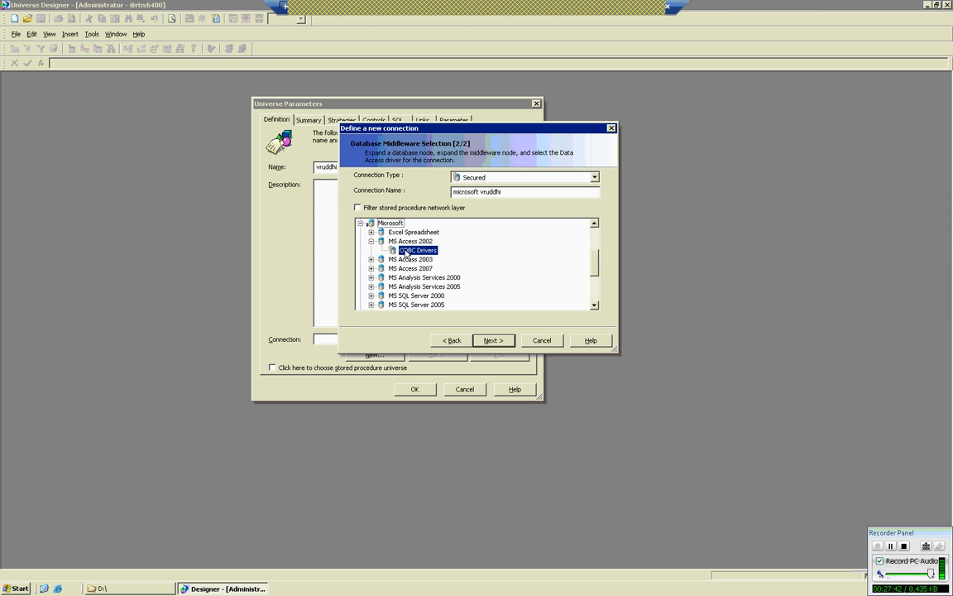
left_click(489, 340)
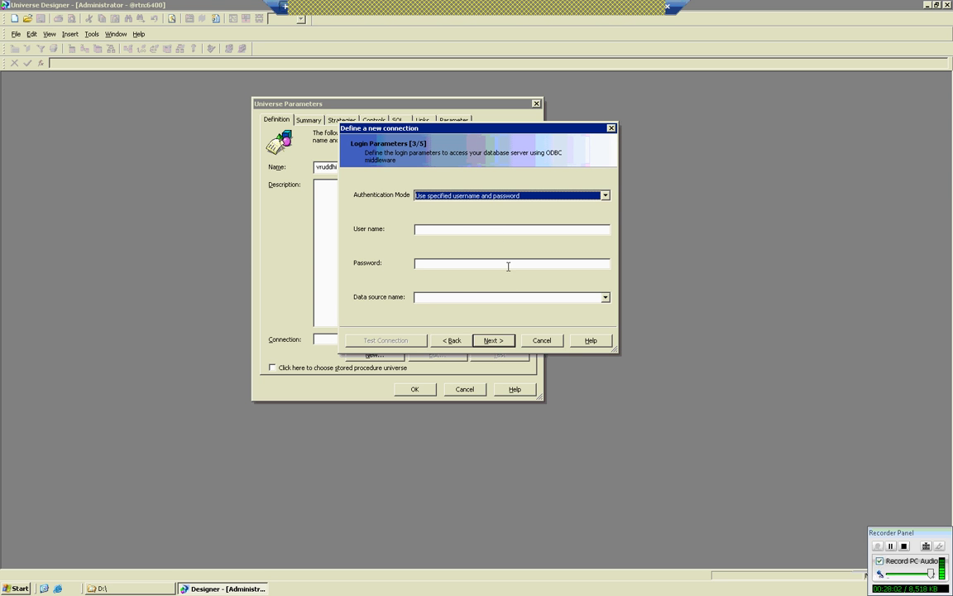
Leave the user name empty and scroll through the data source name list.
left_click(548, 229)
type("scott")
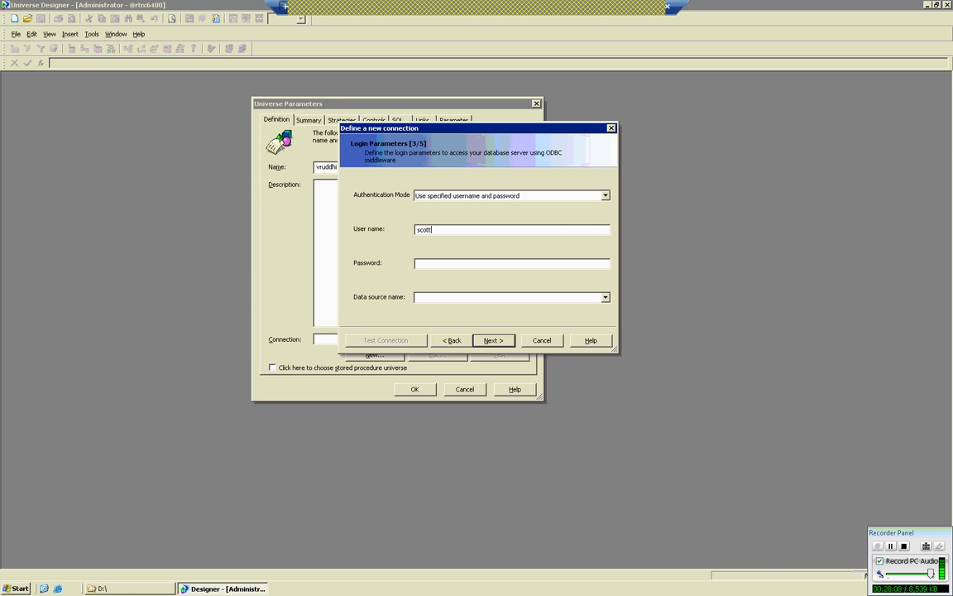
key("BackSpace")
key("BackSpace")
key("BackSpace")
key("BackSpace")
left_click(605, 299)
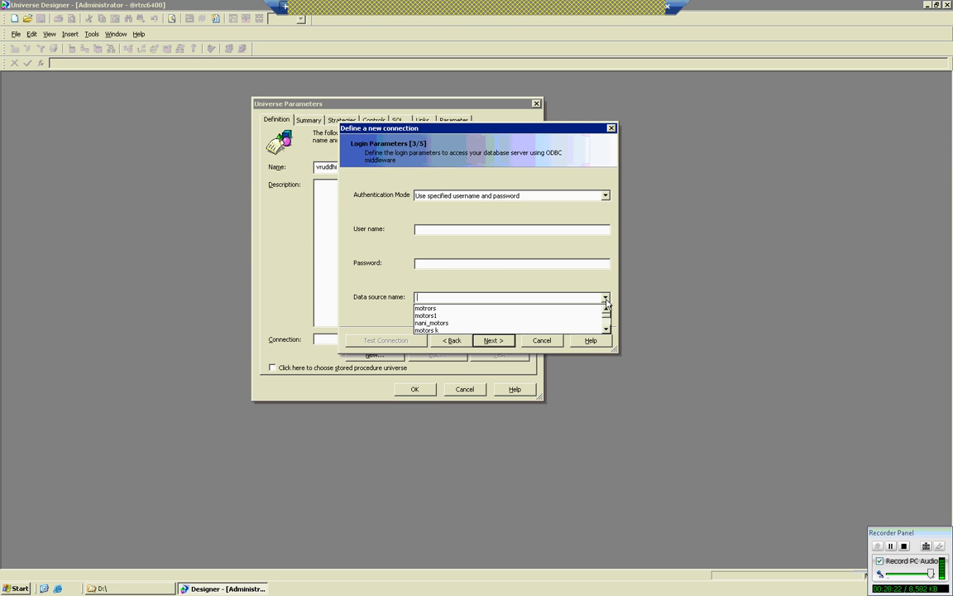
left_click(606, 329)
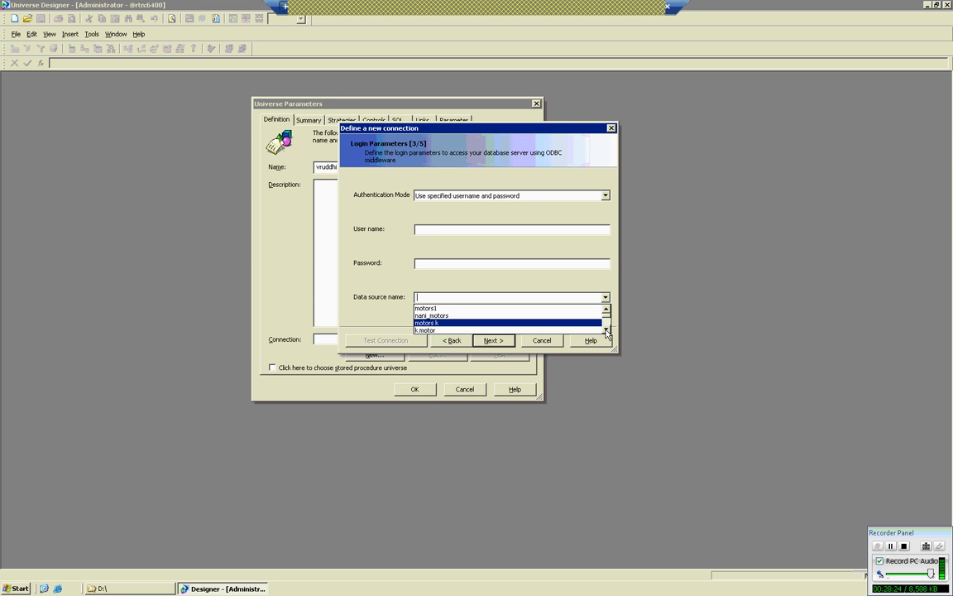
left_click(606, 329)
left_click(606, 331)
left_click(606, 330)
left_click(606, 330)
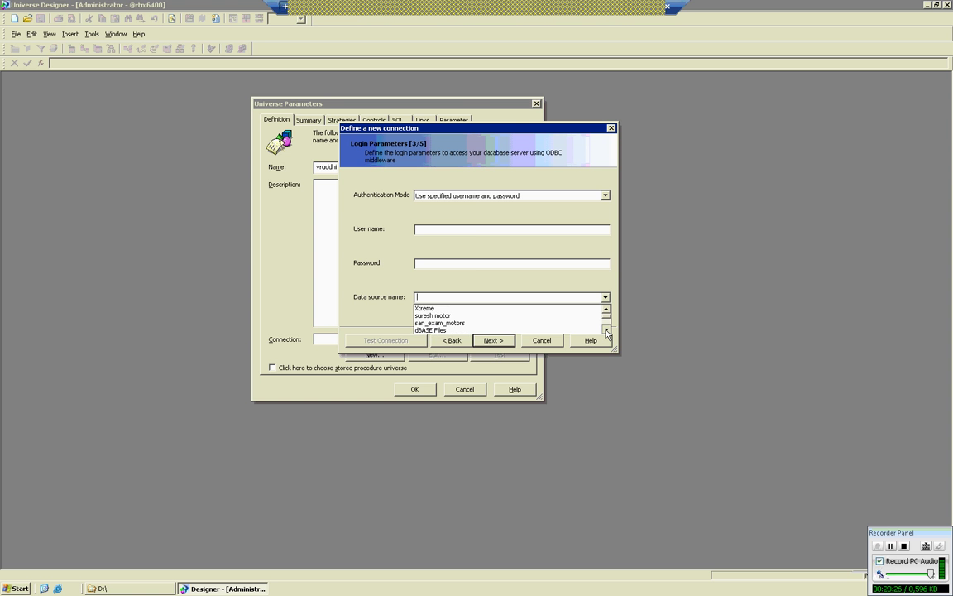
left_click(606, 330)
left_click(606, 330)
left_click(606, 330)
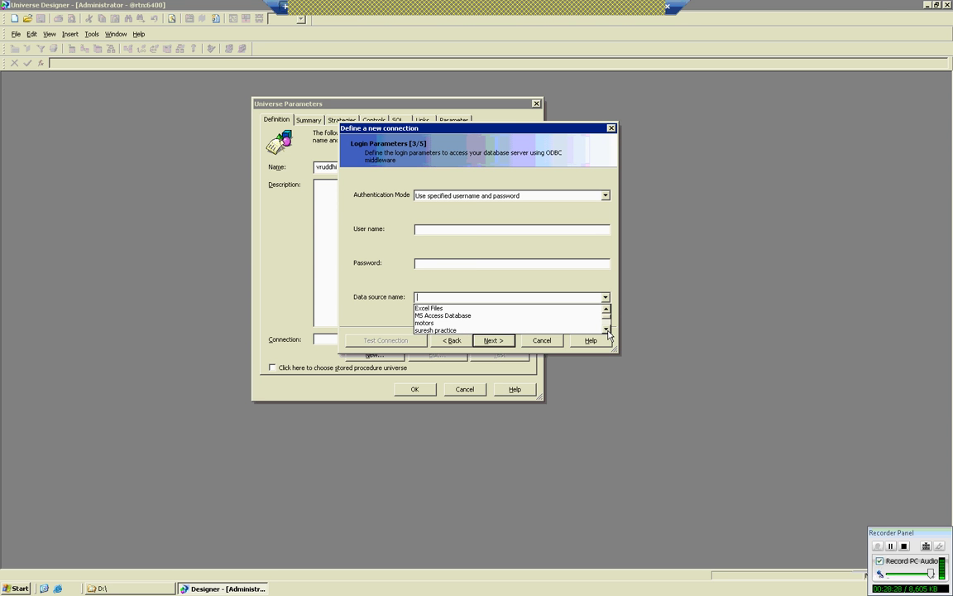
left_click(606, 331)
left_click(606, 331)
left_click(606, 331)
left_click(606, 330)
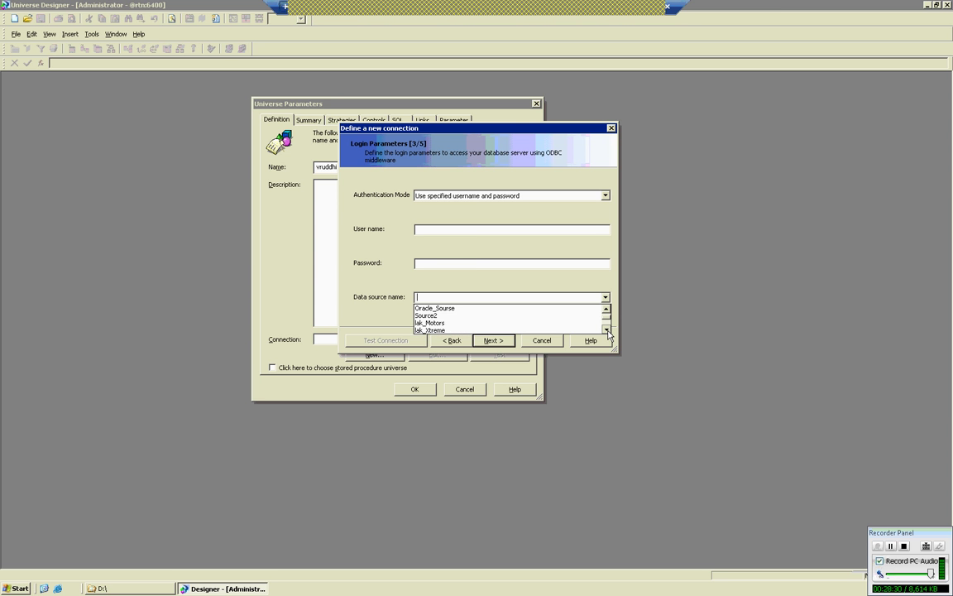
left_click(606, 330)
left_click(606, 330)
left_click(606, 330)
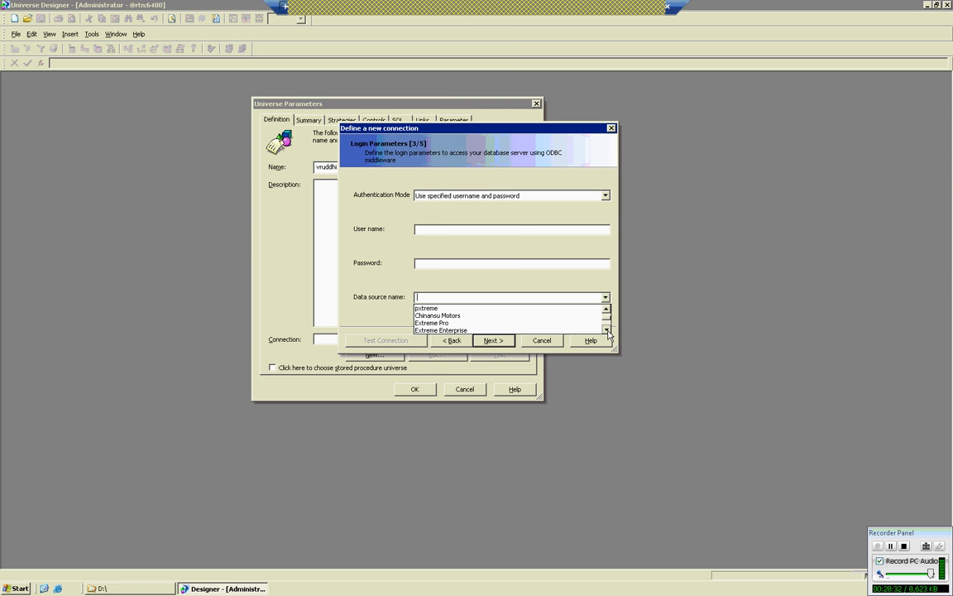
left_click(606, 330)
left_click(100, 588)
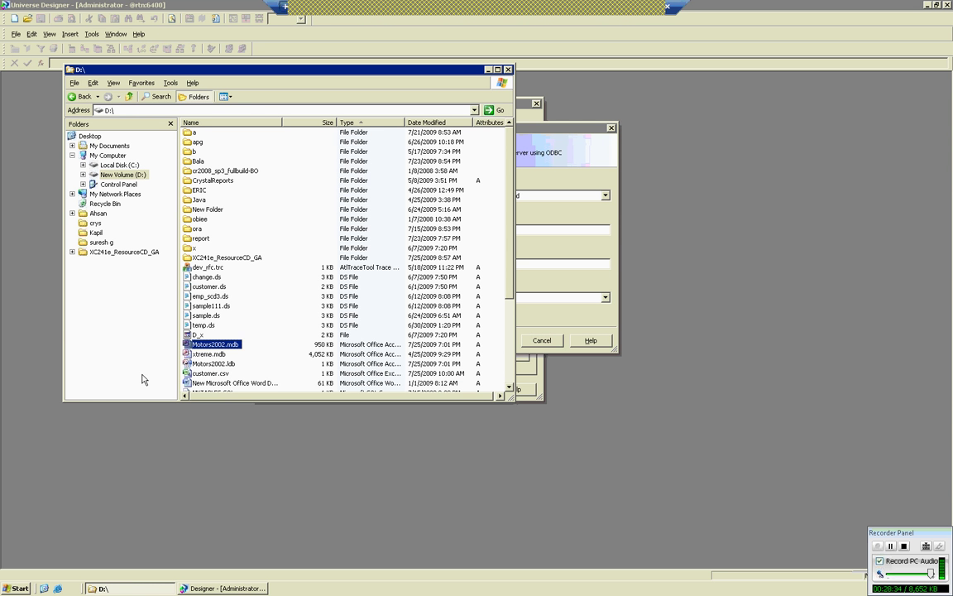
Select Vrudhi motors as the data source name and continue to Configuration Parameters.
left_click(608, 298)
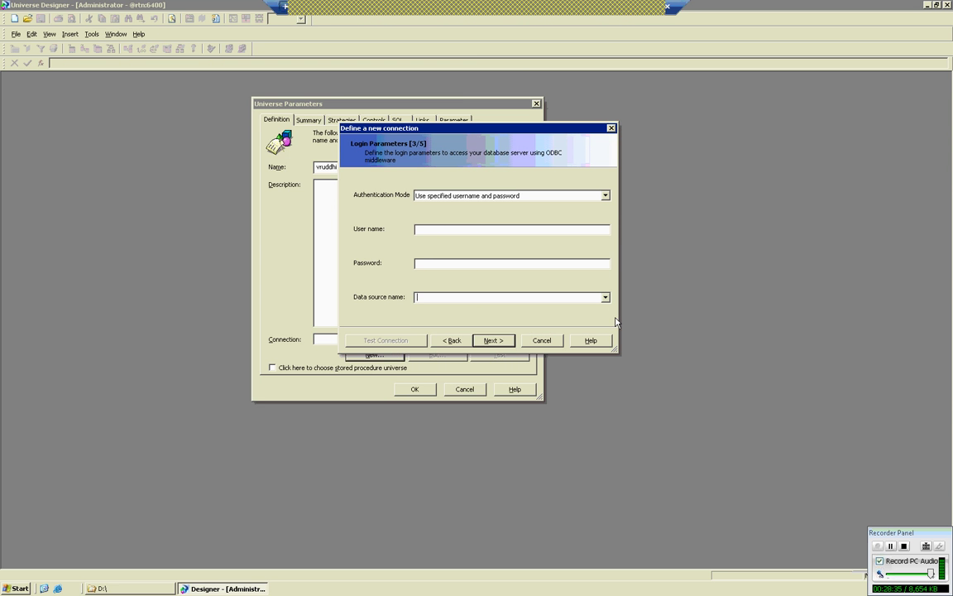
left_click(605, 298)
left_click(606, 330)
left_click(606, 331)
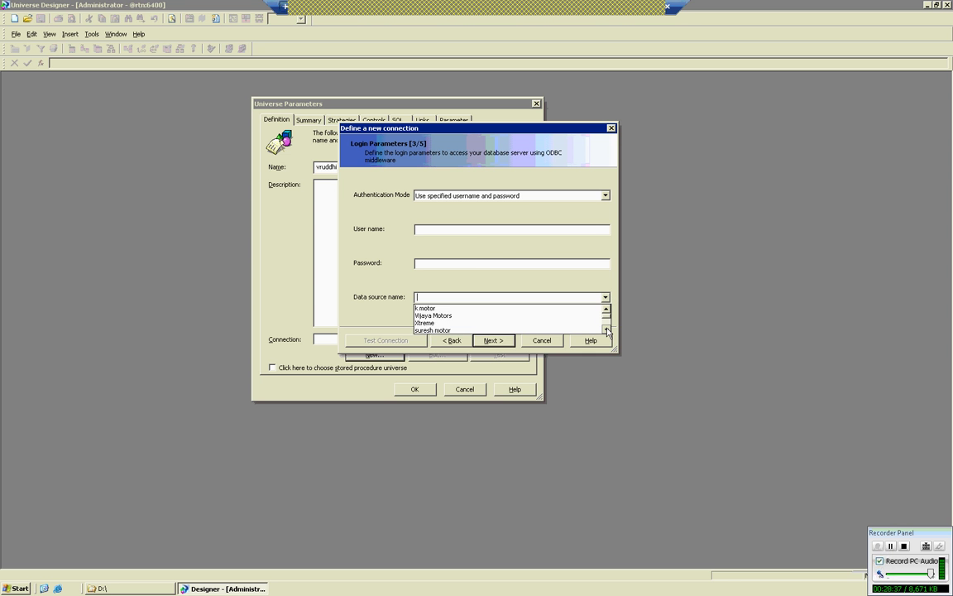
left_click(607, 330)
left_click(607, 330)
left_click(606, 330)
left_click(607, 330)
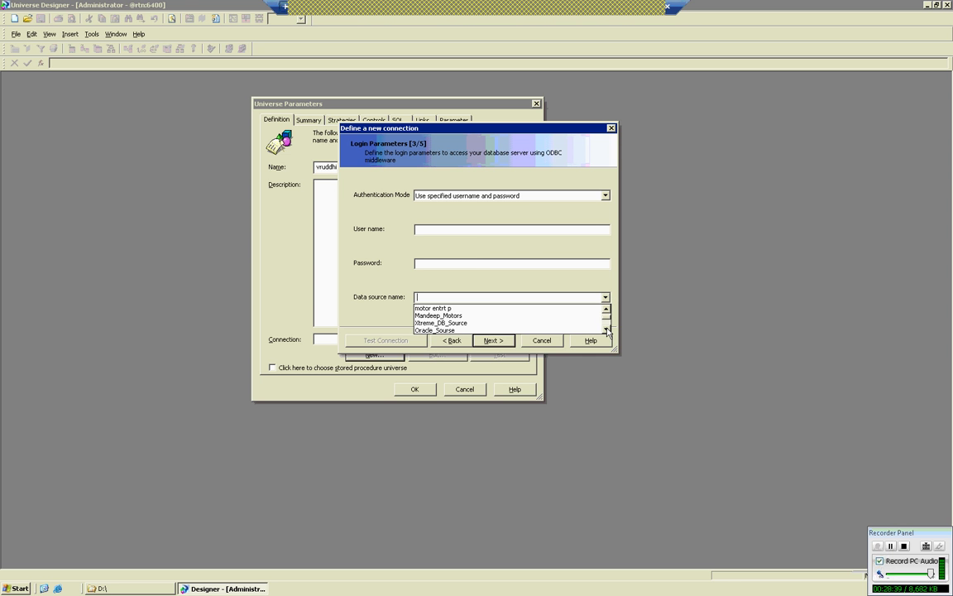
left_click(606, 330)
left_click(606, 330)
left_click(606, 330)
left_click(607, 330)
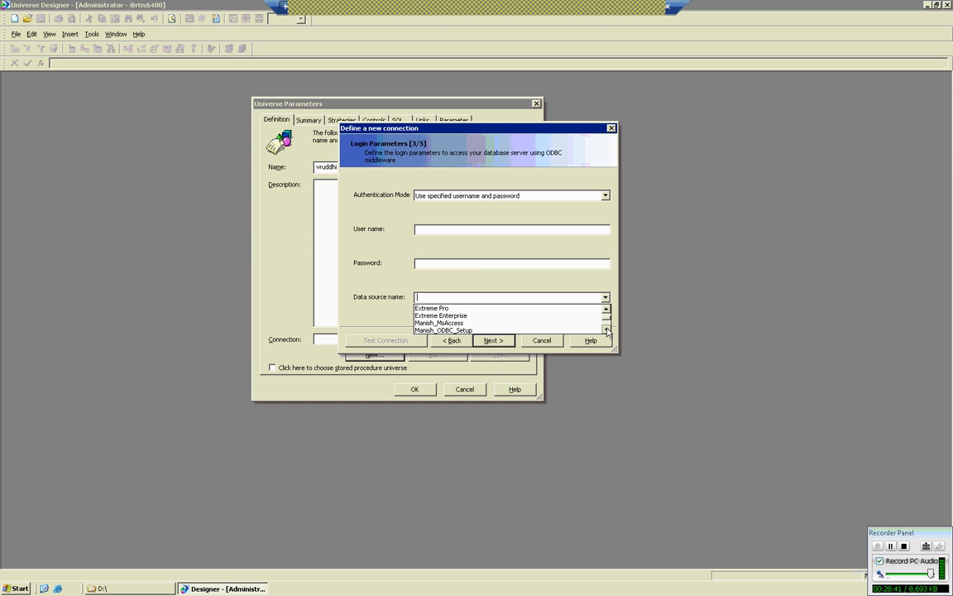
left_click(607, 330)
left_click(607, 330)
left_click(606, 330)
left_click(607, 330)
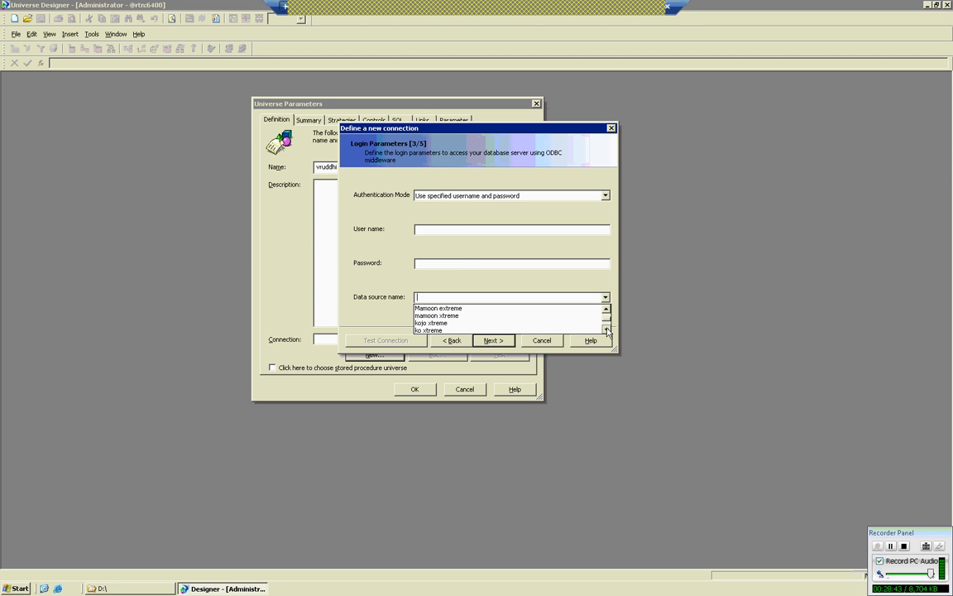
left_click(606, 330)
left_click(607, 330)
left_click(607, 330)
left_click(607, 331)
left_click(607, 330)
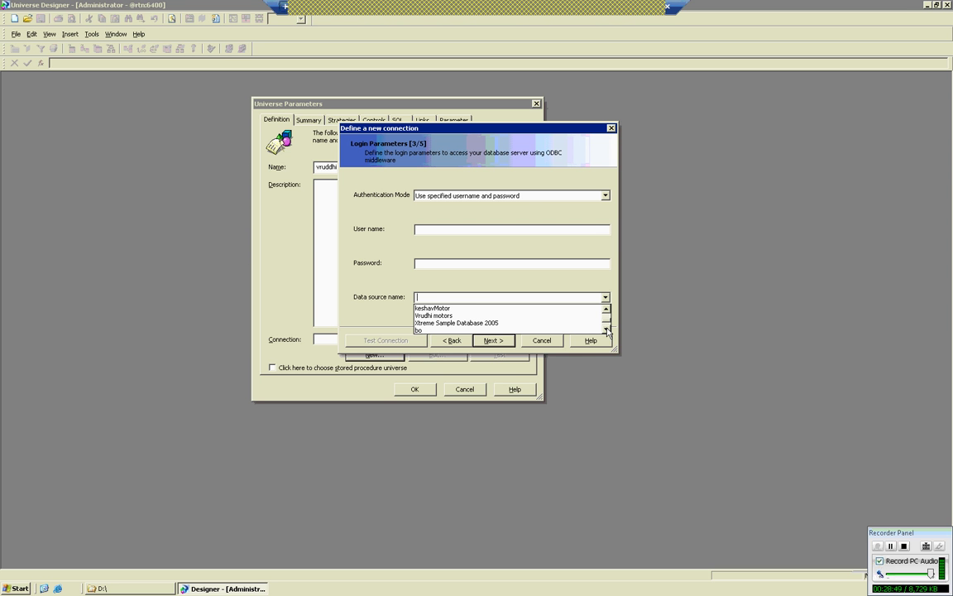
left_click(443, 316)
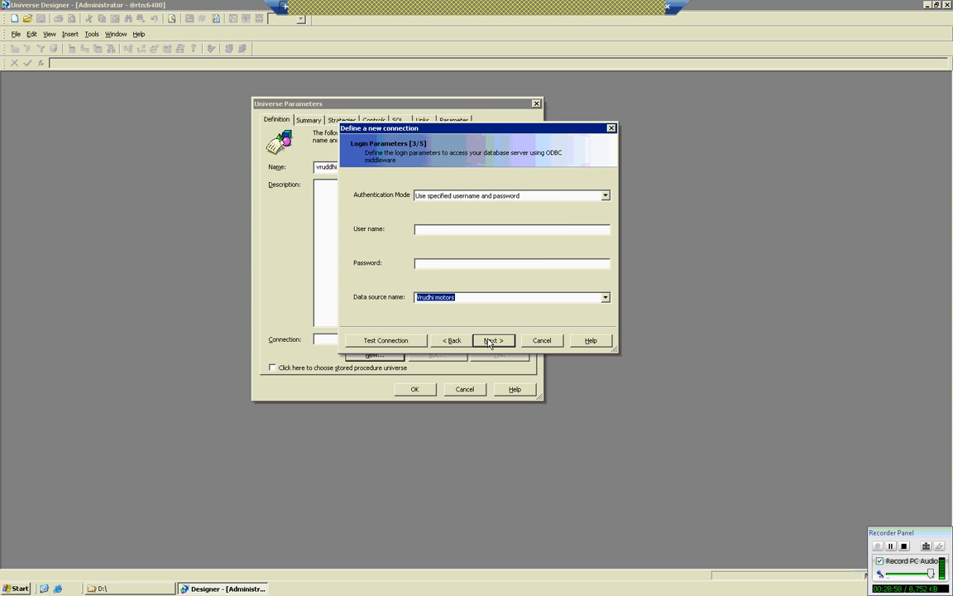
left_click(490, 342)
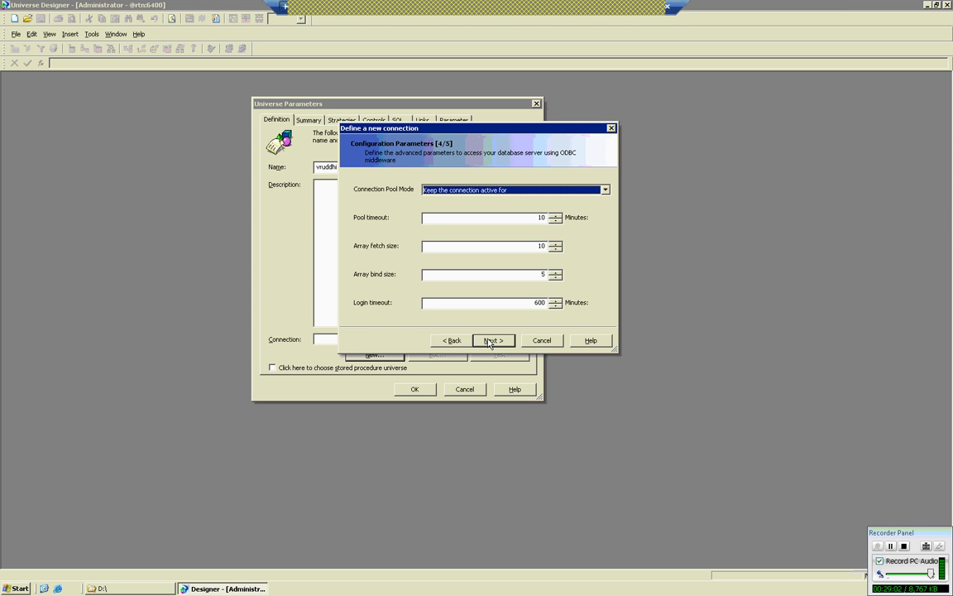
Finish the microsoft vruddhi connection with default parameters and confirm the Universe Parameters.
left_click(491, 342)
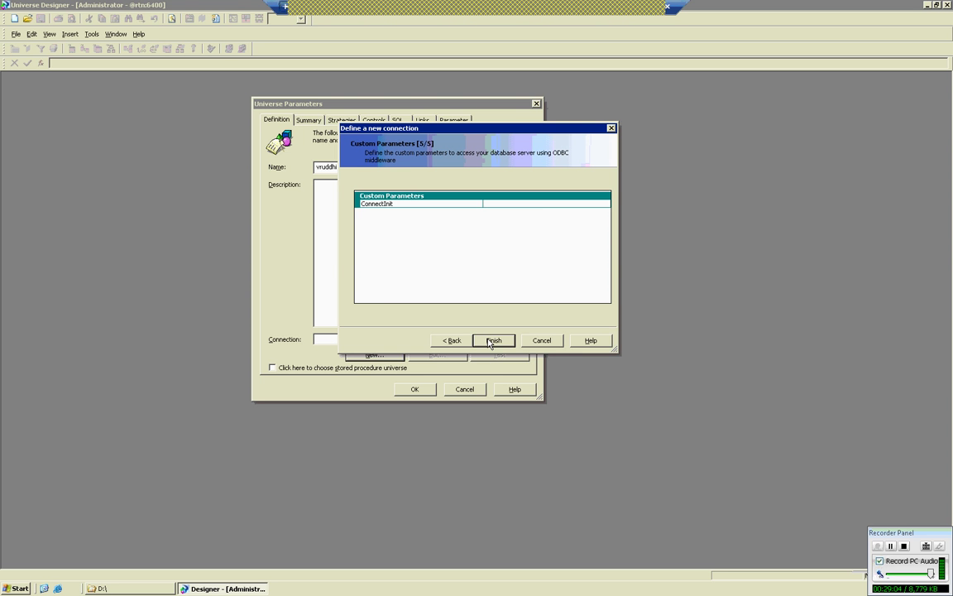
left_click(492, 341)
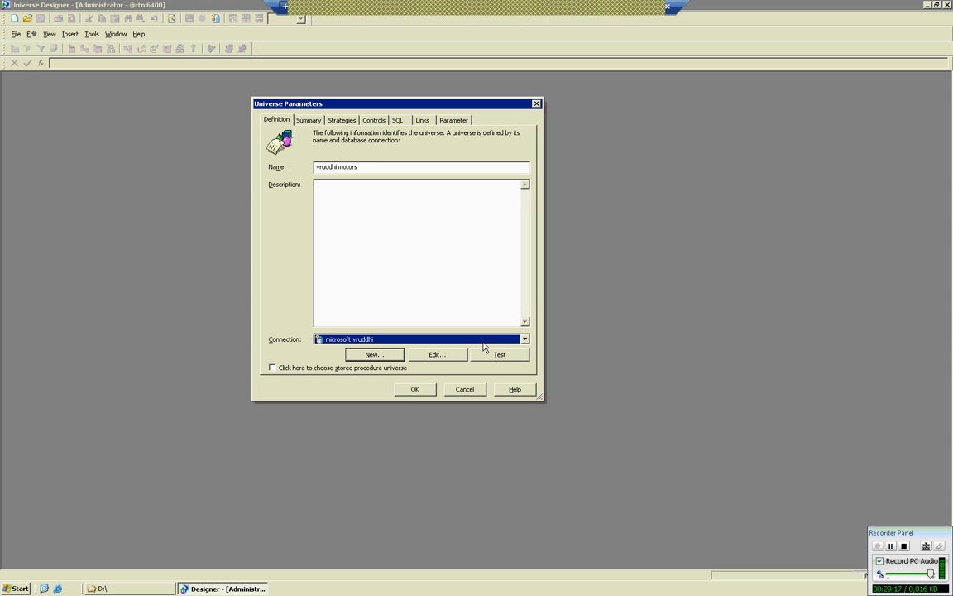
left_click(418, 392)
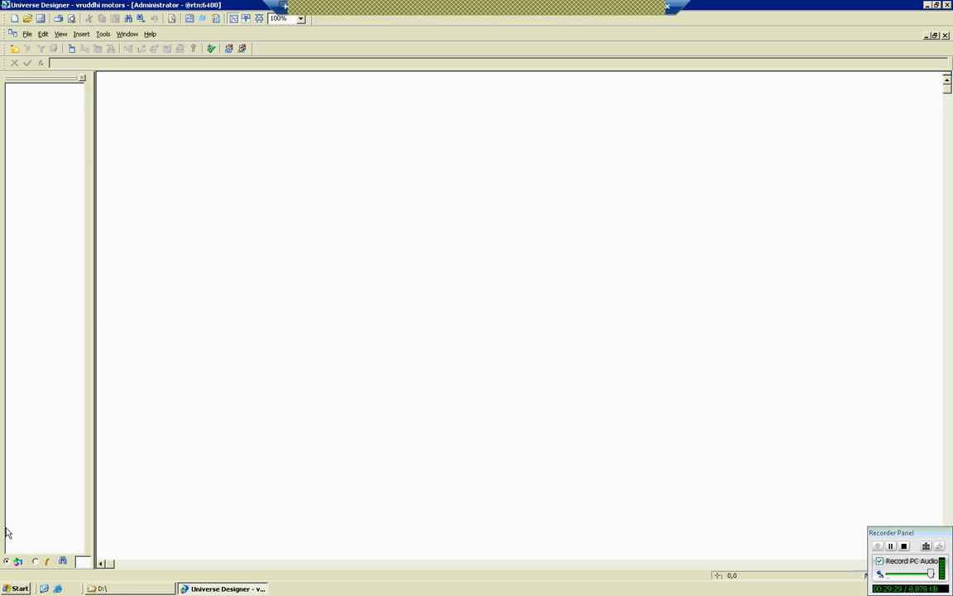
Save the empty universe as vruddhi_motors.unv in the Universes folder.
left_click(25, 34)
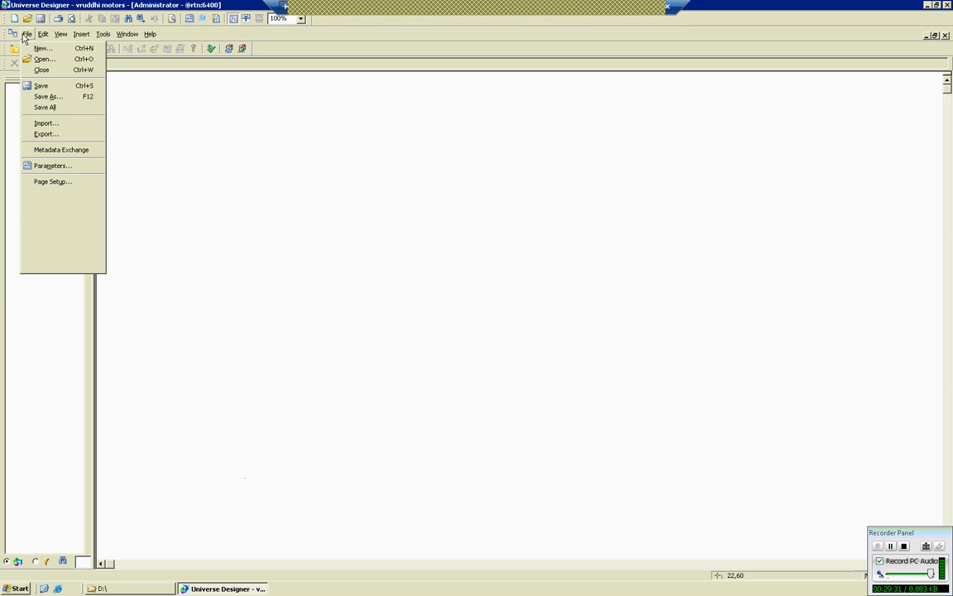
left_click(42, 86)
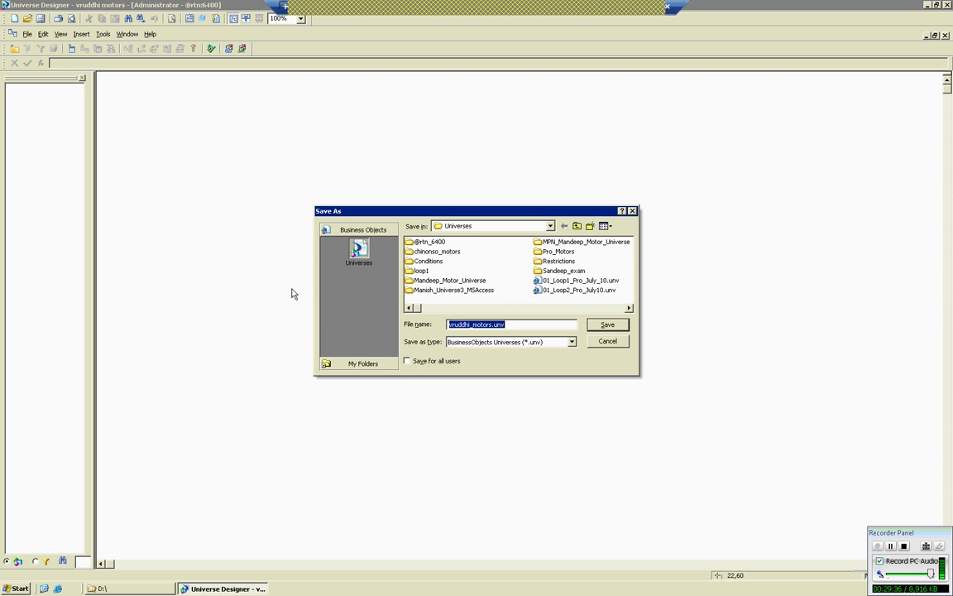
left_click(617, 326)
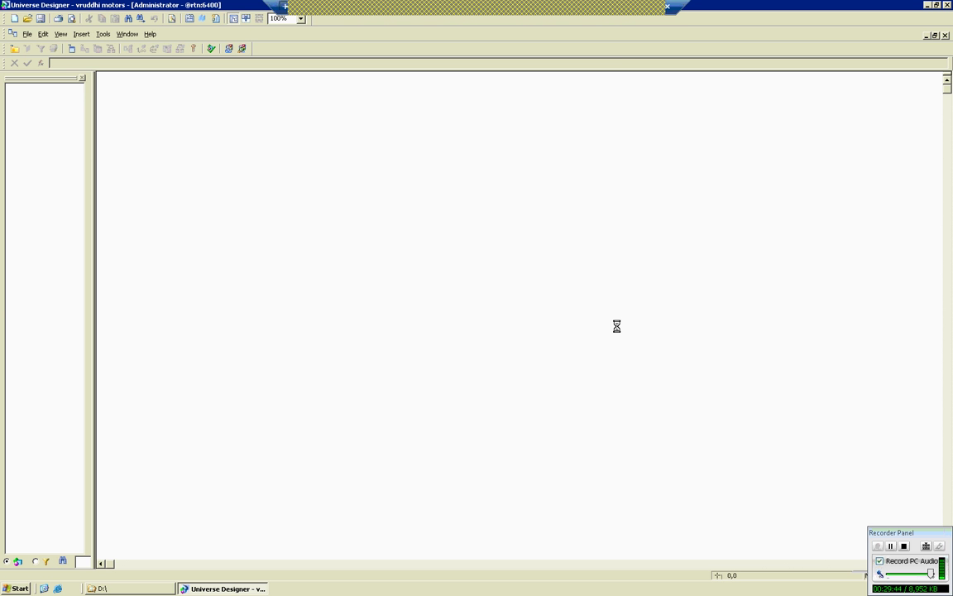
left_click(575, 12)
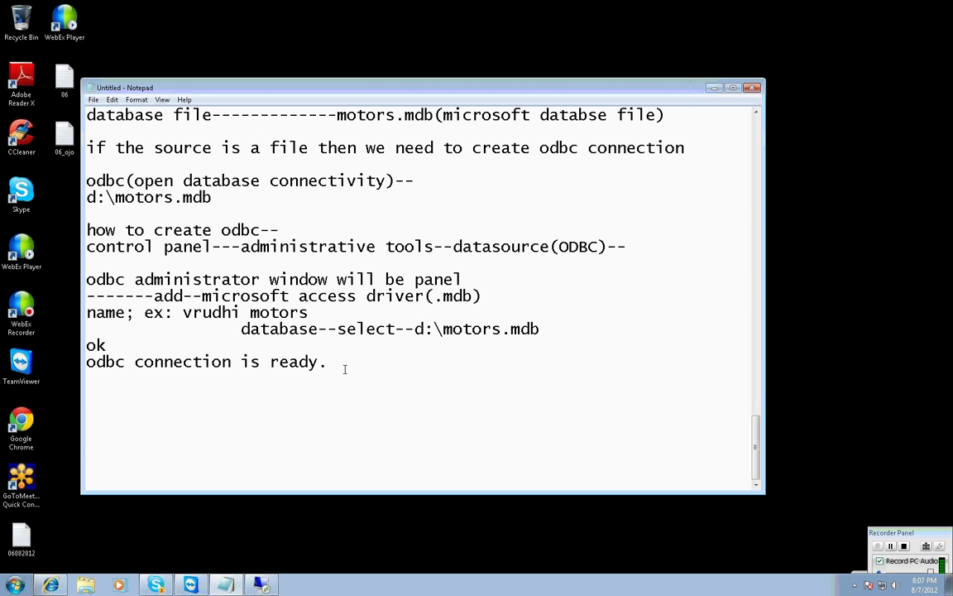
Add numbered lines '1)oracle' and '2) motors enterprise' below the ODBC notes.
key("Return")
key("Return")
type("1)oracle--------")
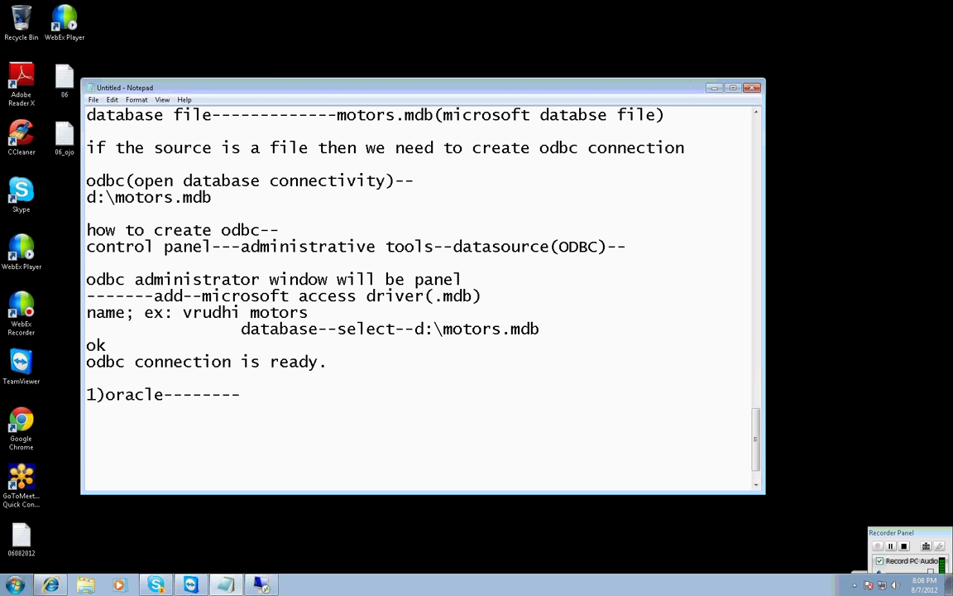
key("Return")
type("2) motors entepr")
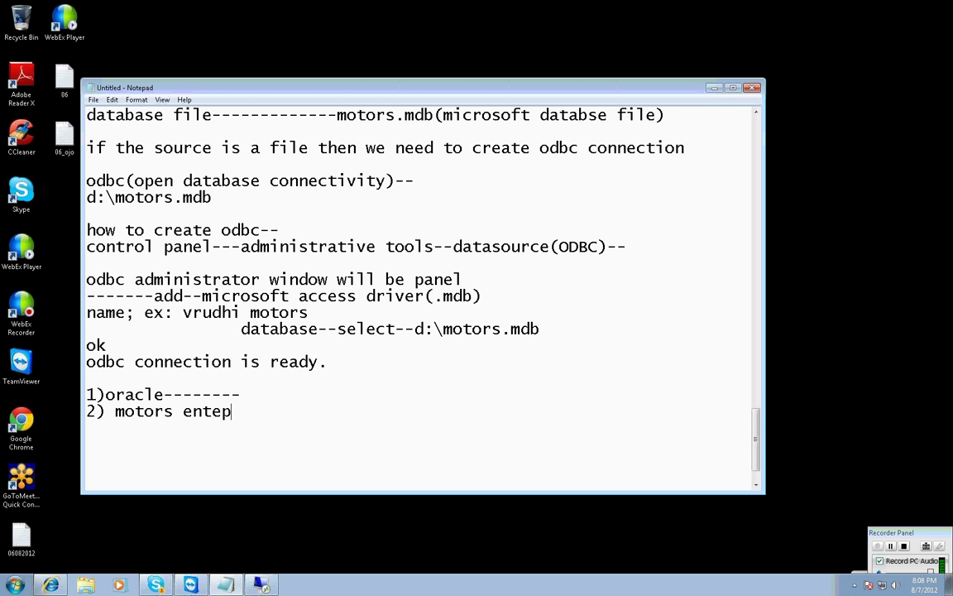
key("BackSpace")
key("BackSpace")
type("rprise---")
Append 'univ' and a '1st step' label to the oracle and motors enterprise lines.
left_click(284, 392)
type("univ")
left_click(311, 411)
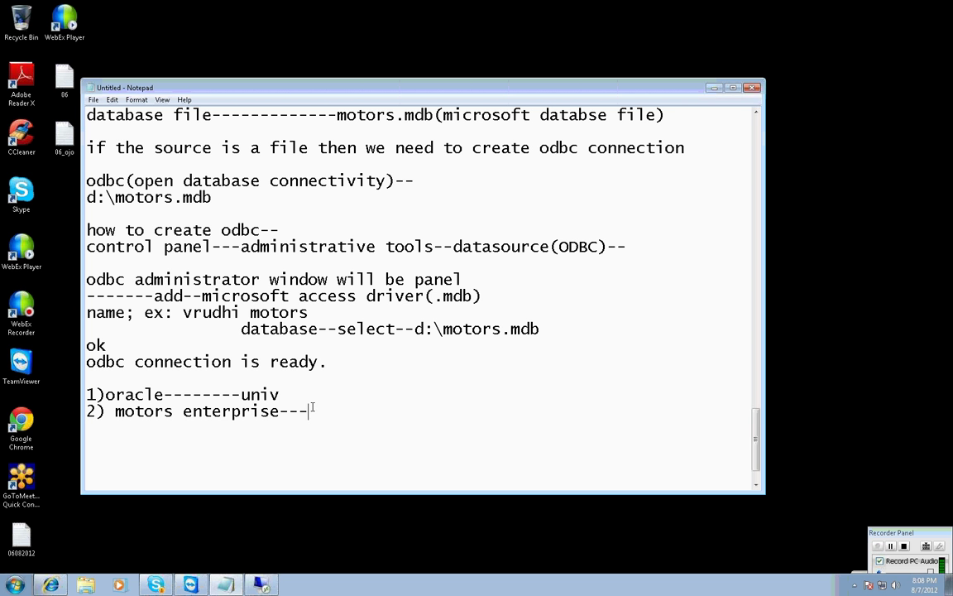
type("univ")
left_click(303, 395)
type("--1step")
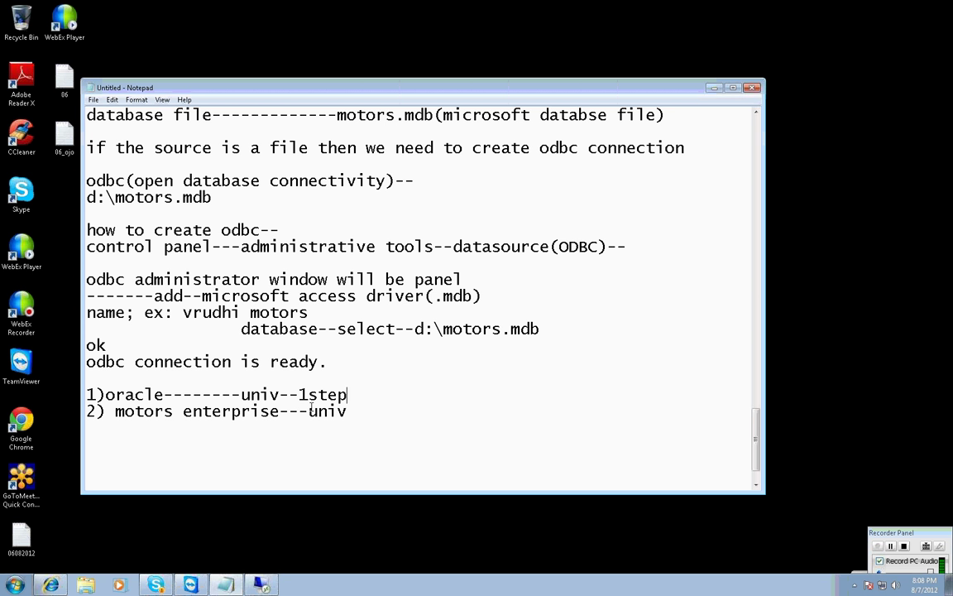
left_click(354, 410)
type("-1st step")
Add a third item, '3) xtreme enterprise', to the list.
key("Return")
key("Return")
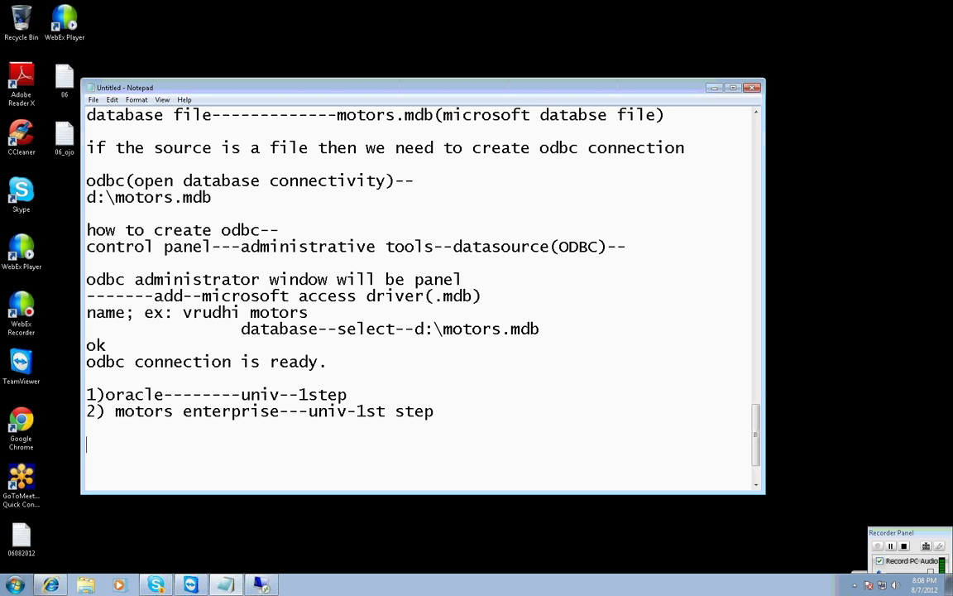
type("30")
key("BackSpace")
type(") xtr")
key("BackSpace")
key("BackSpace")
key("BackSpace")
type("xtreme ")
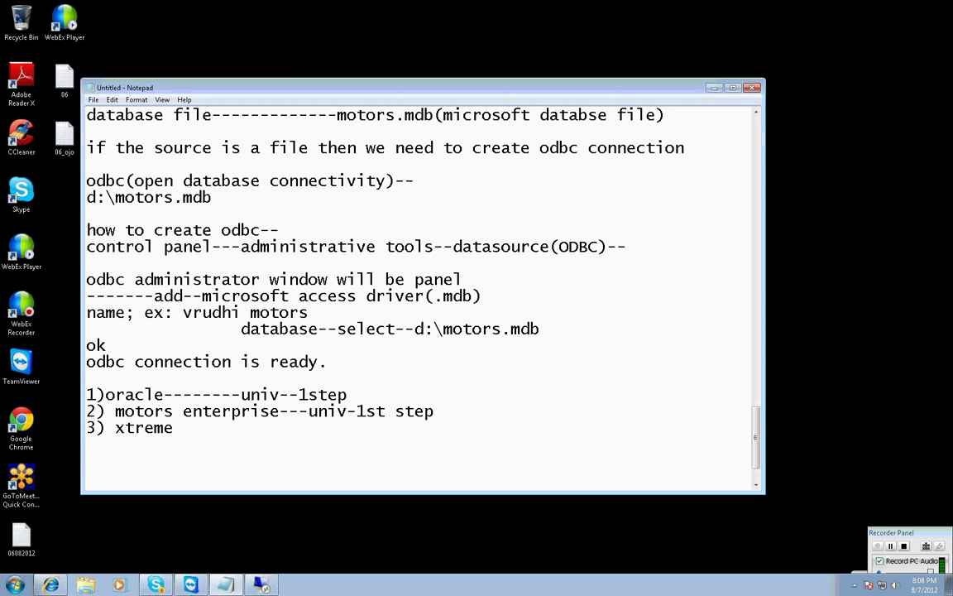
type("enterprise")
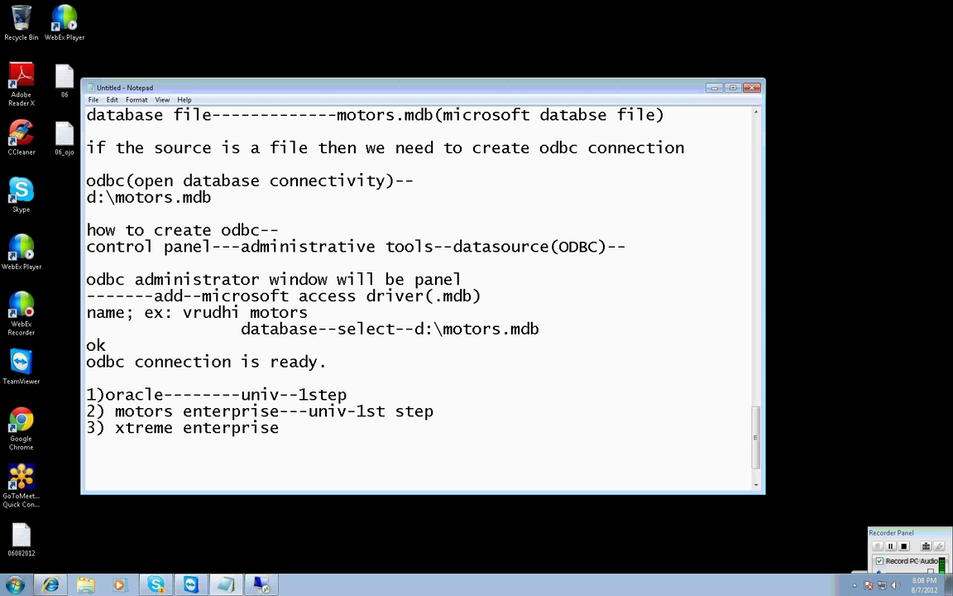
type("---")
Note the xtreme source info: xtreme.mdb located at d:\xtreme.mdb.
key("Return")
type("source info--")
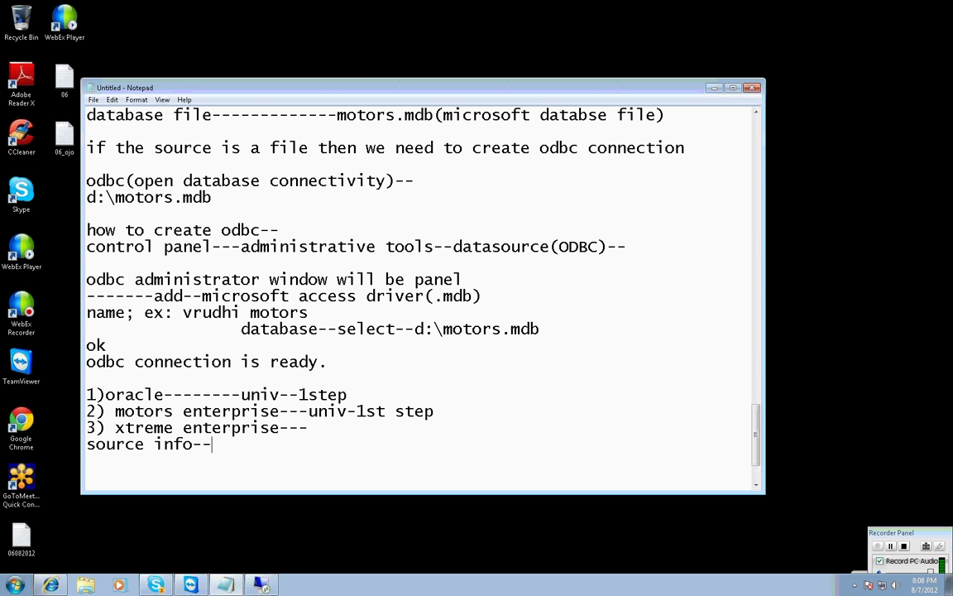
type("------xtreme.m")
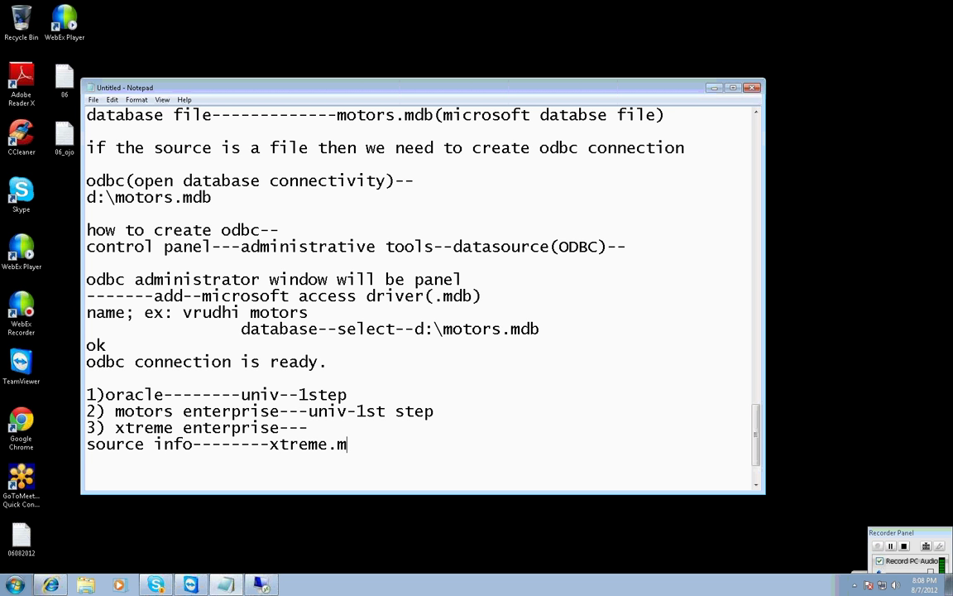
type("db--------d:\\xtreme.dm")
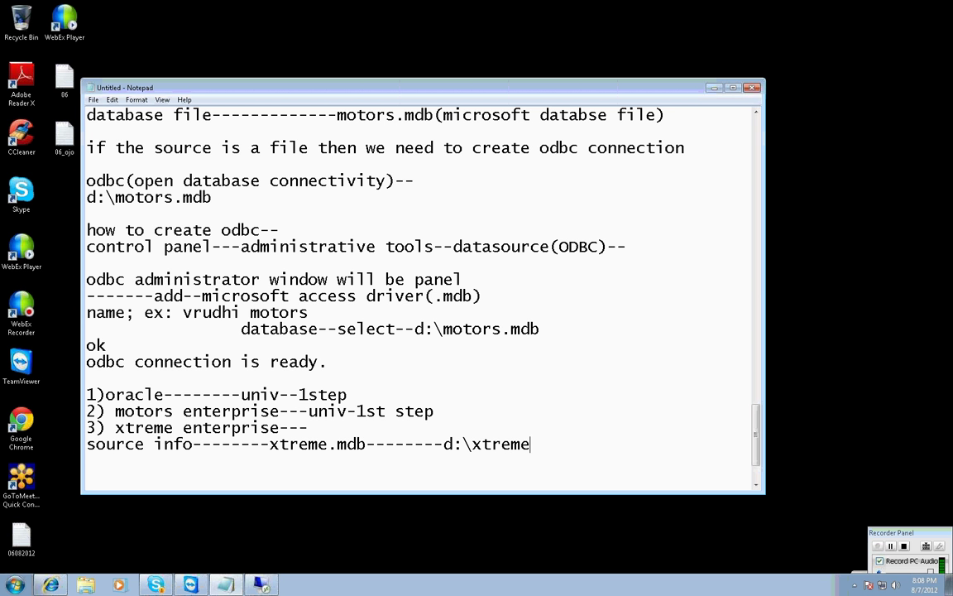
key("BackSpace")
key("BackSpace")
type("mdb")
key("alt+Tab")
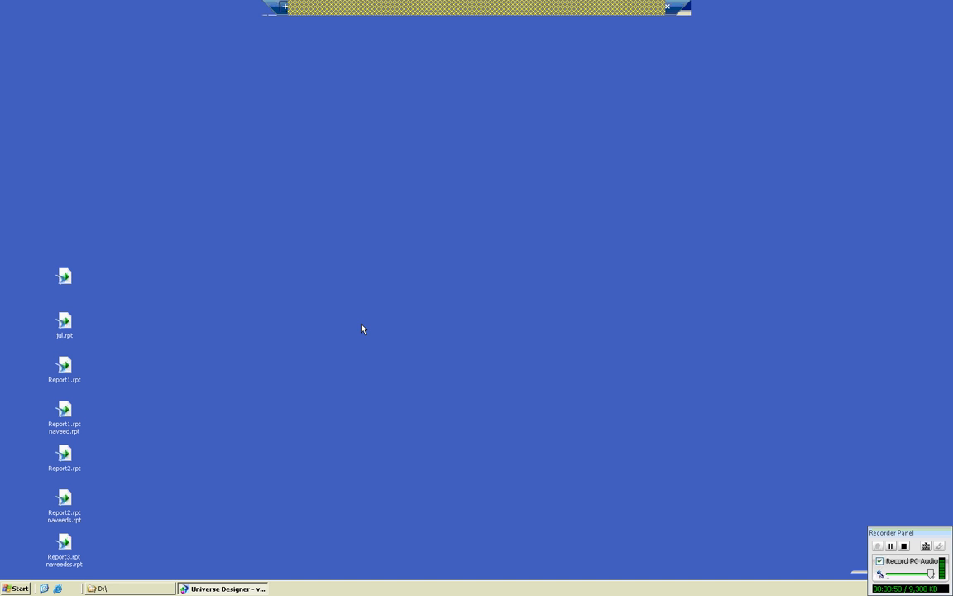
Confirm the 4,052 KB xtreme.mdb database sits in the D:\ folder.
left_click(153, 588)
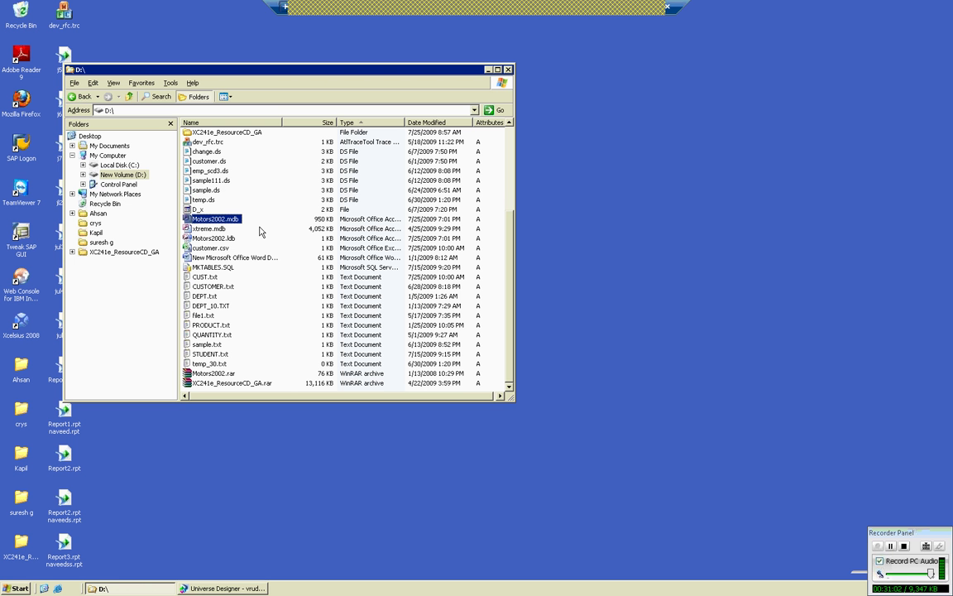
left_click(216, 230)
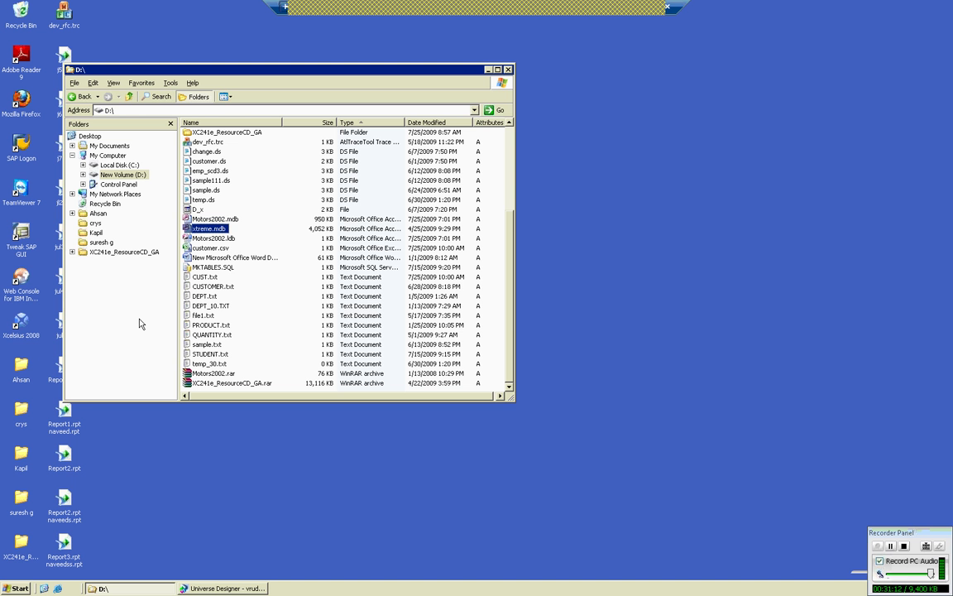
left_click(222, 228)
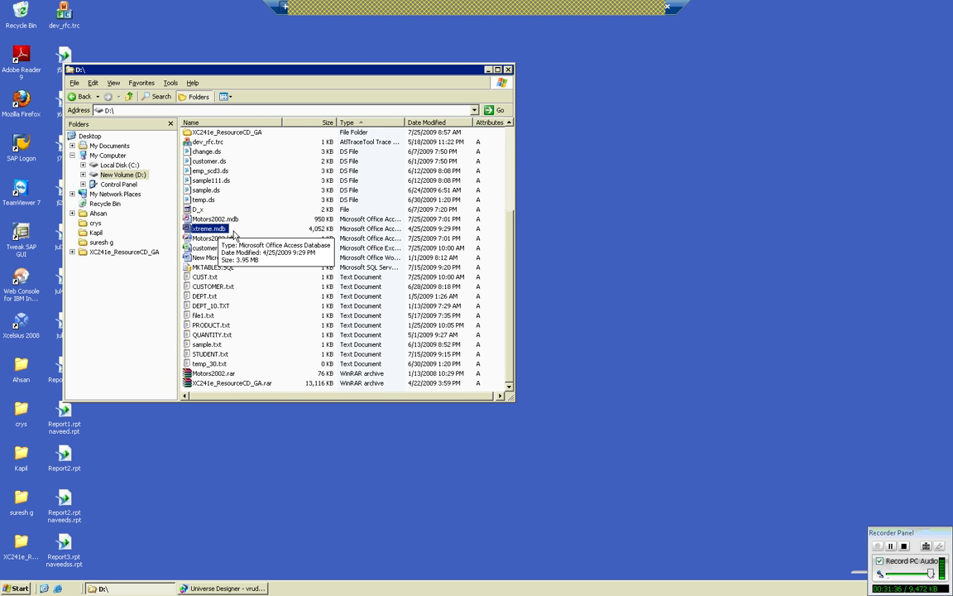
left_click(487, 70)
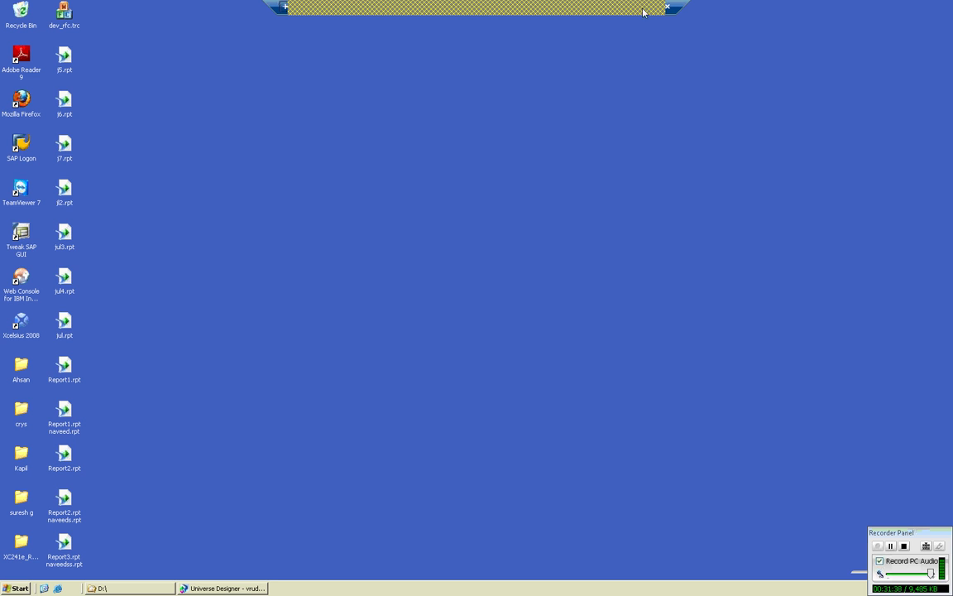
left_click(644, 12)
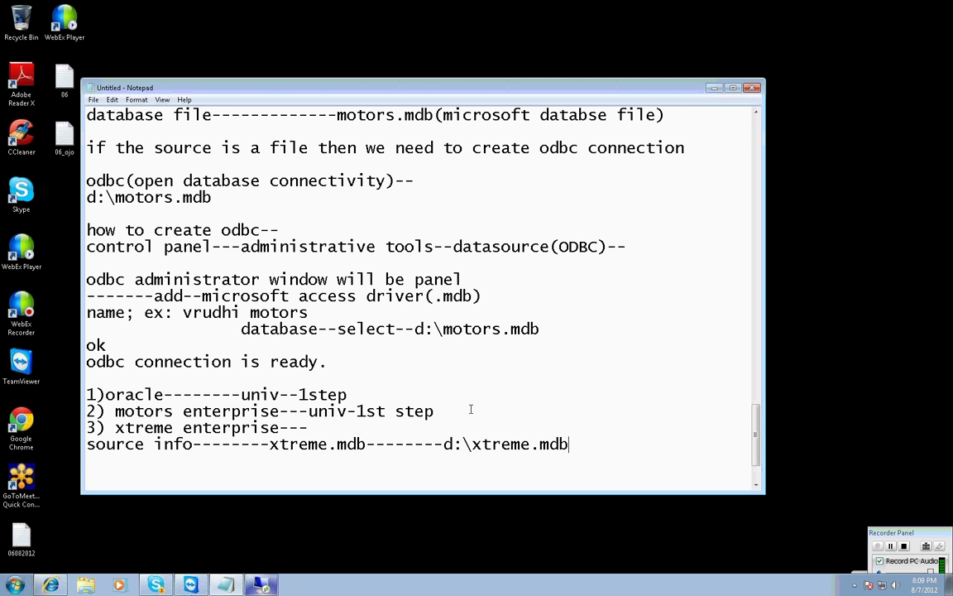
Highlight the motors and xtreme lines, then begin item '4)' below the source line.
left_click_drag(471, 409, 144, 411)
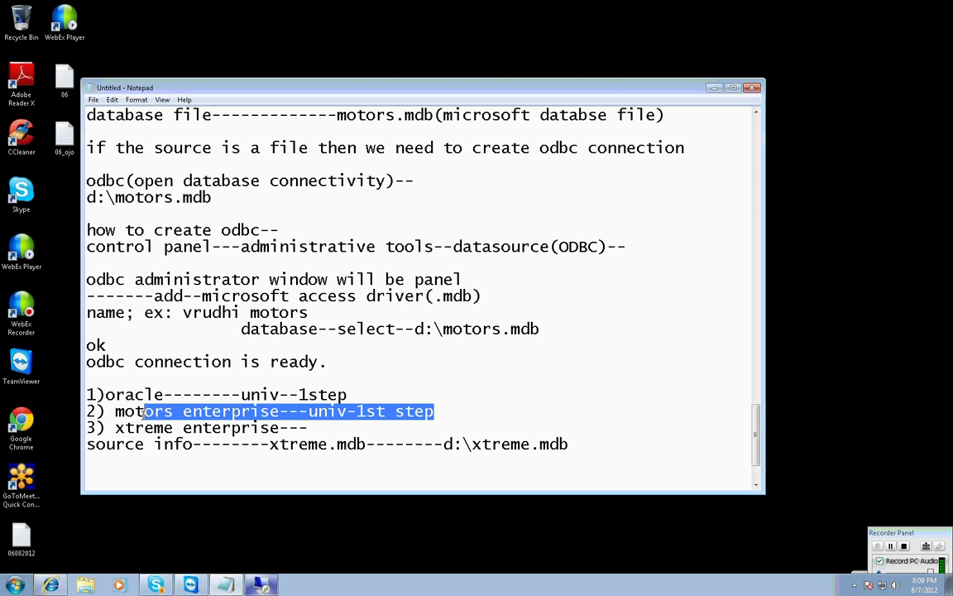
left_click_drag(370, 470, 125, 428)
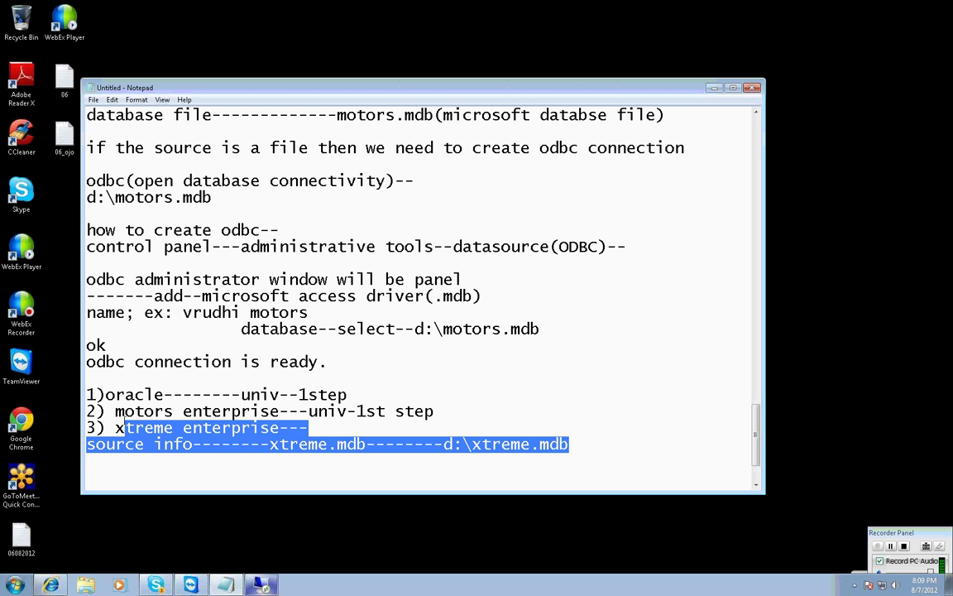
left_click(602, 449)
key("Return")
key("Return")
type("4")
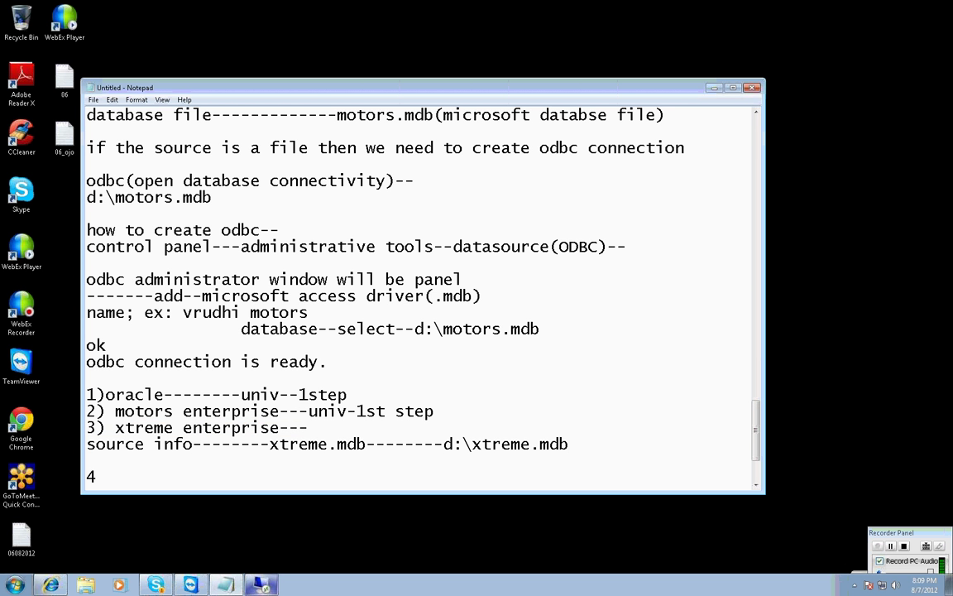
type(")")
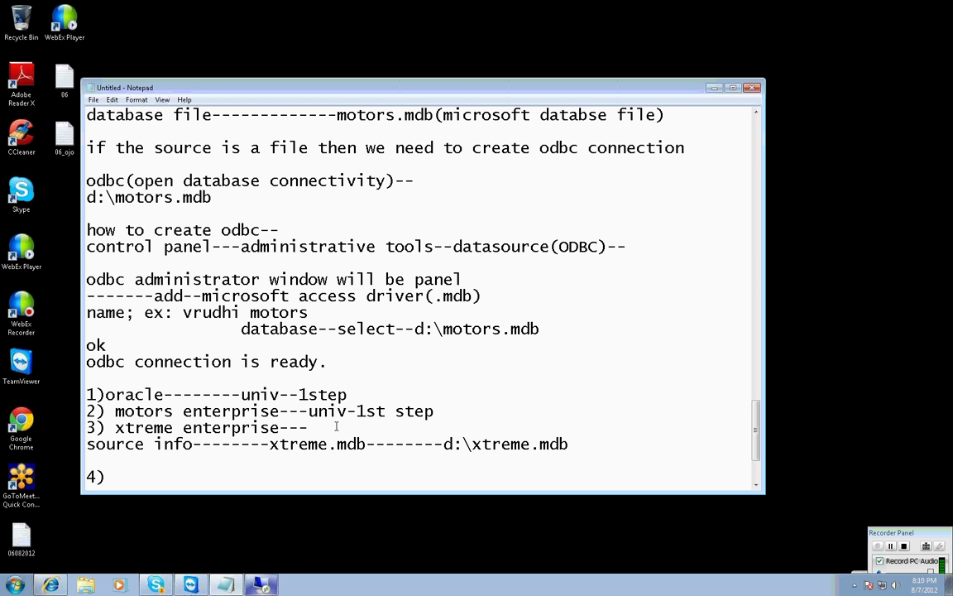
Add item 4 'fashion enteprise---efashion connection---business objects' to the Notepad notes.
left_click_drag(338, 447, 361, 444)
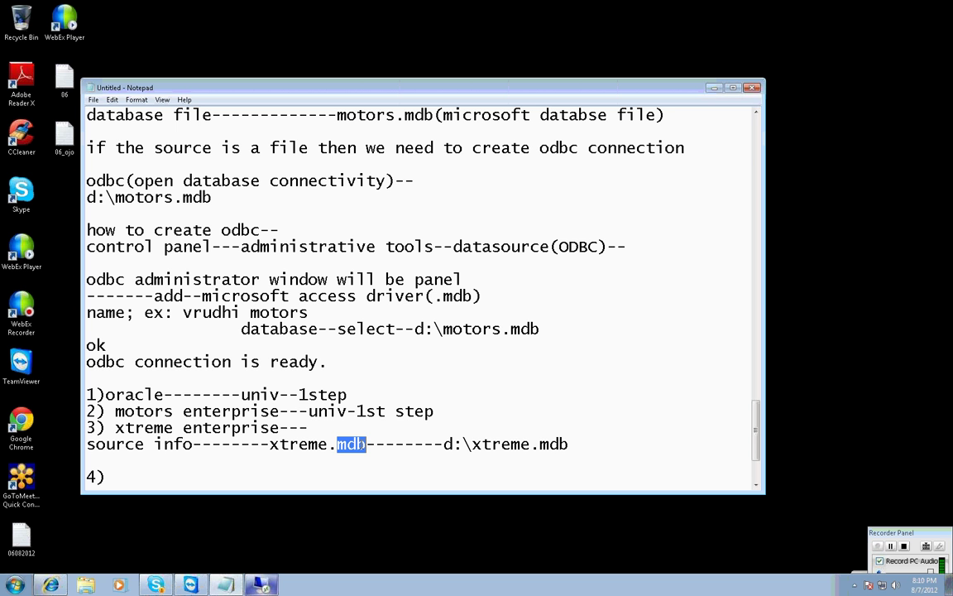
left_click(151, 475)
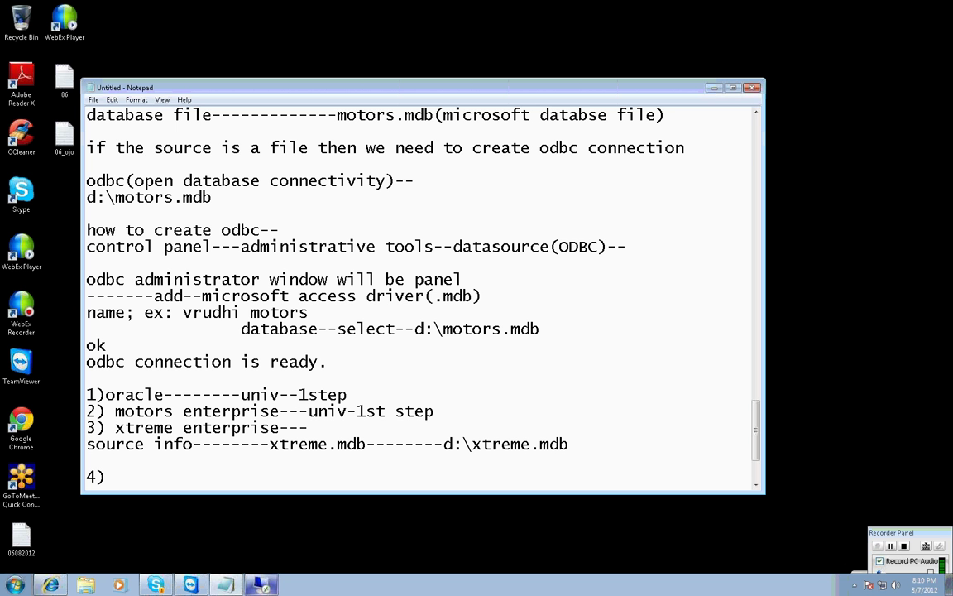
type("fashion entep")
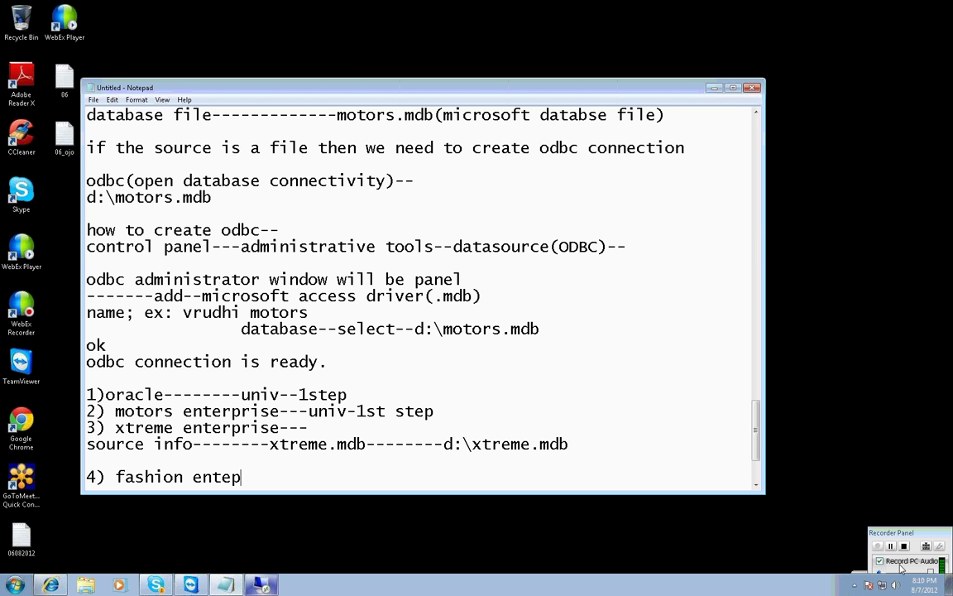
type("rise---")
type("ef")
type("ashion")
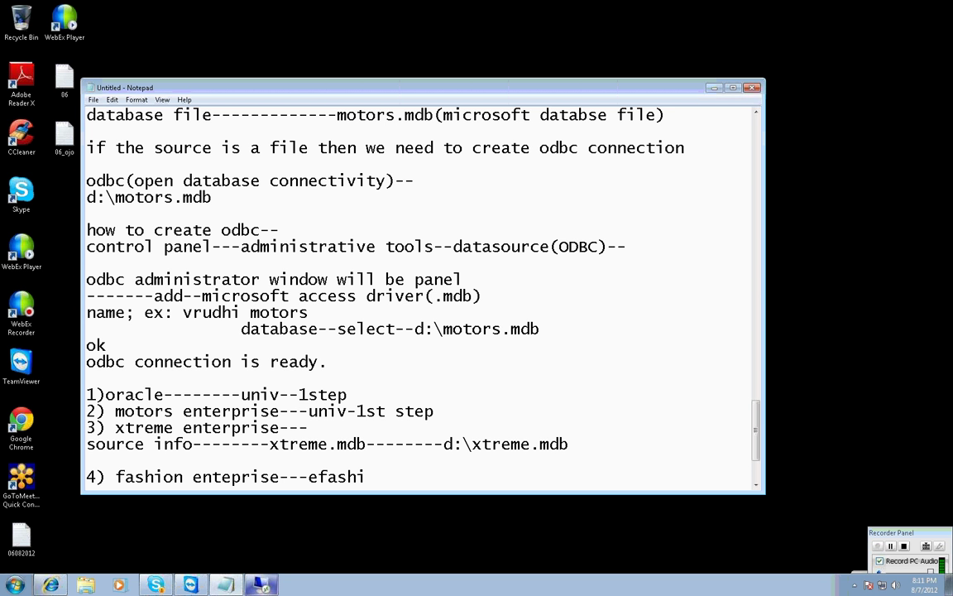
type(" connection-")
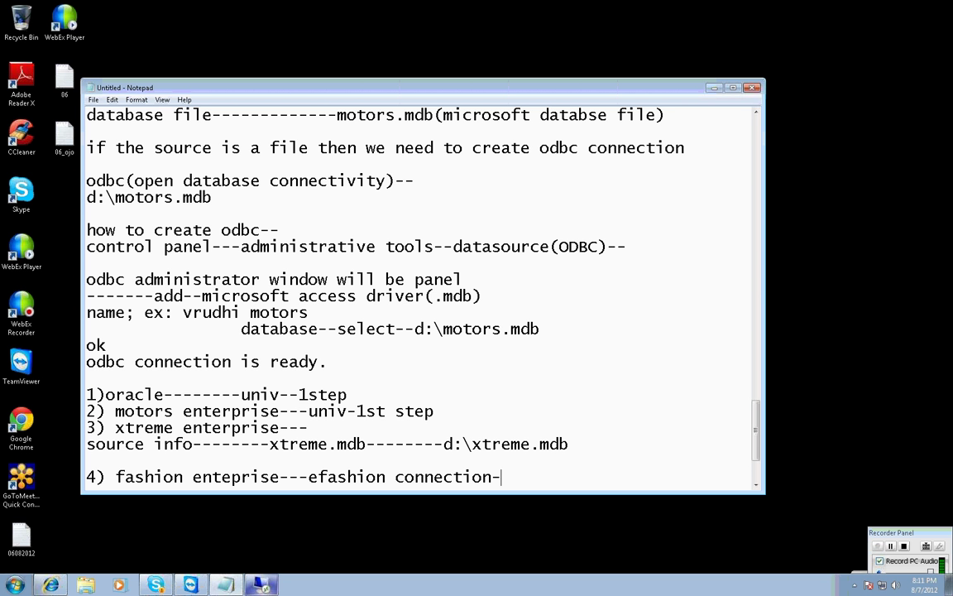
type("--business")
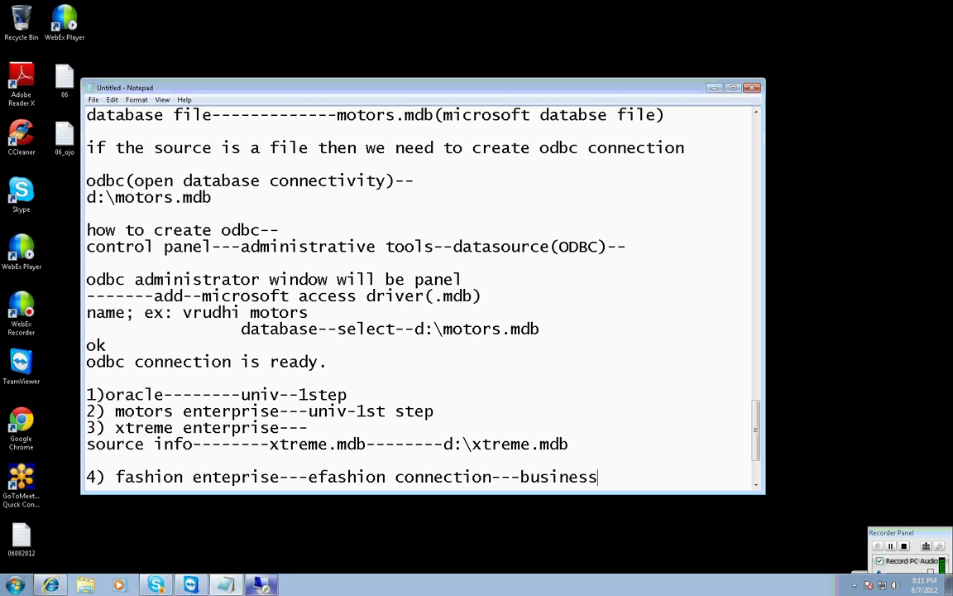
type(" objects")
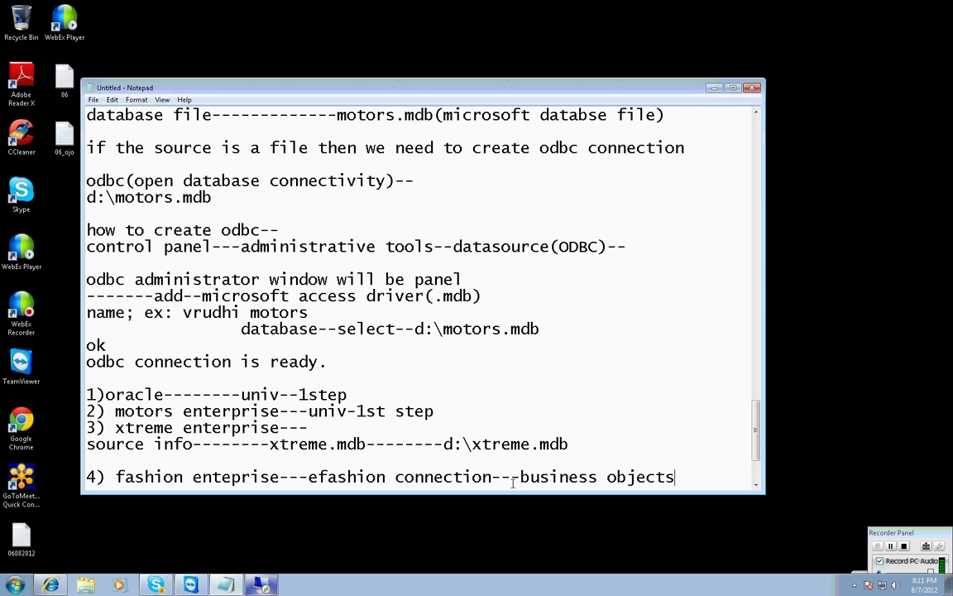
Switch to the remote Universe Designer session and close the vruddhi motors universe.
left_click(306, 497)
key("alt+Tab")
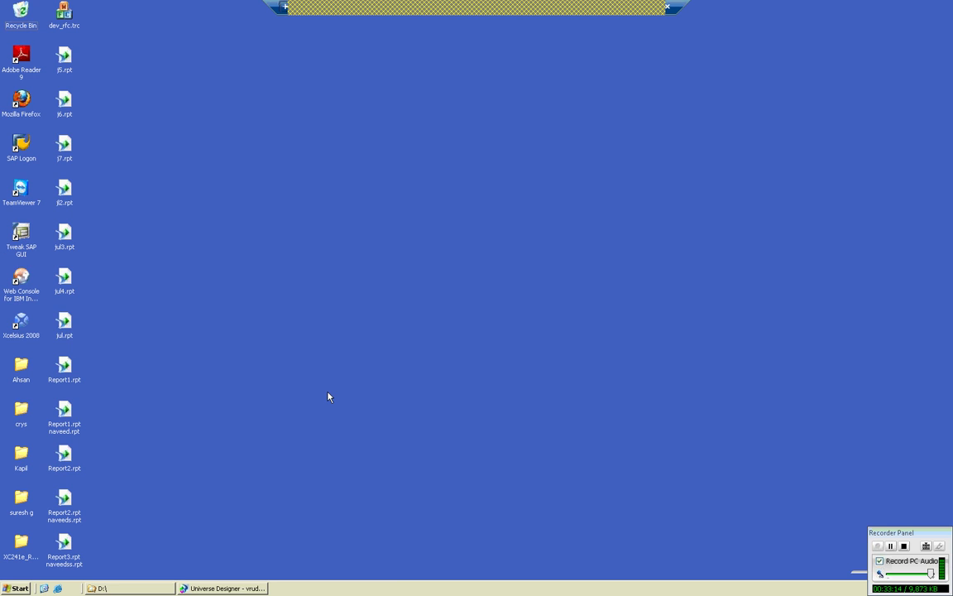
left_click(224, 588)
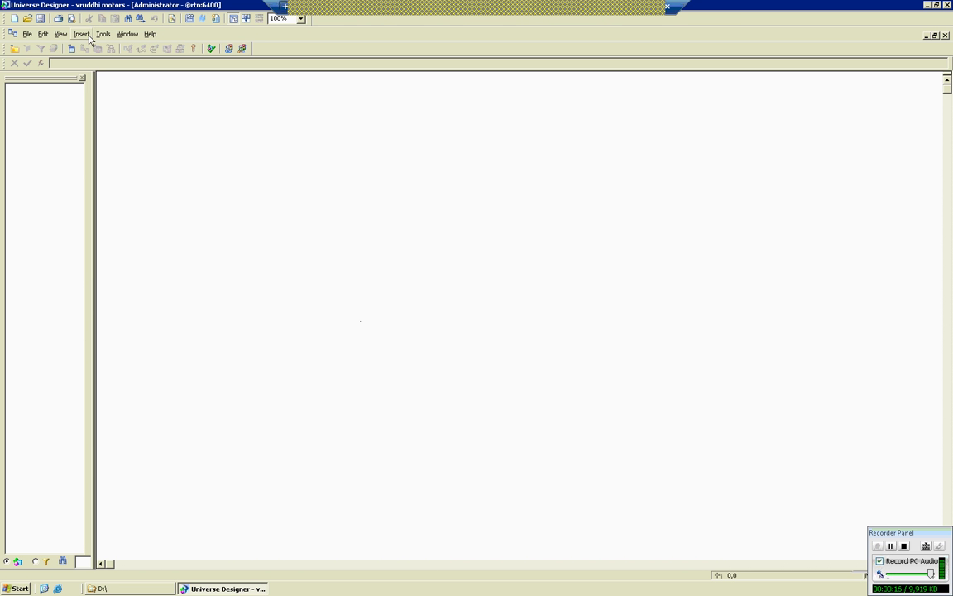
left_click(26, 34)
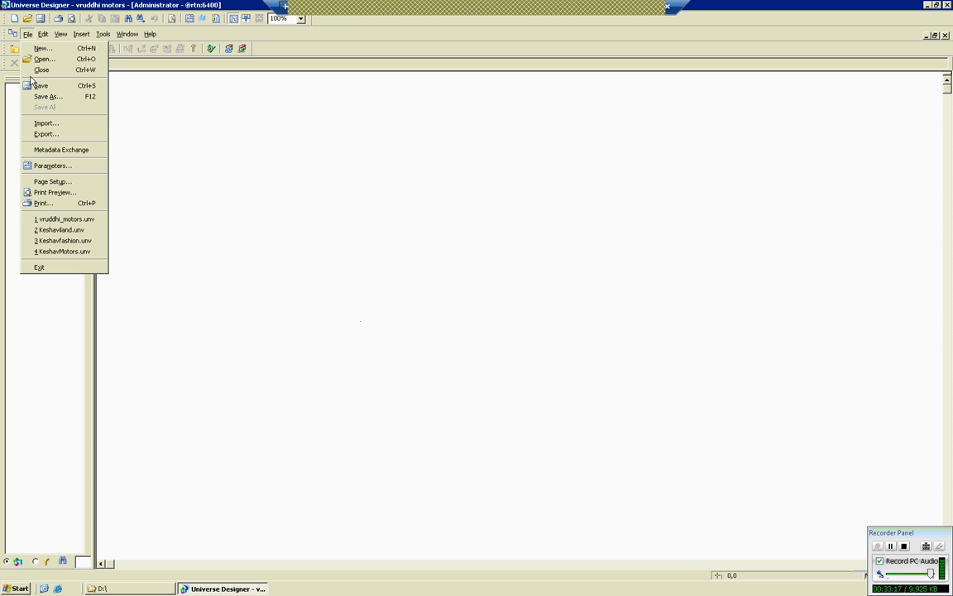
left_click(37, 71)
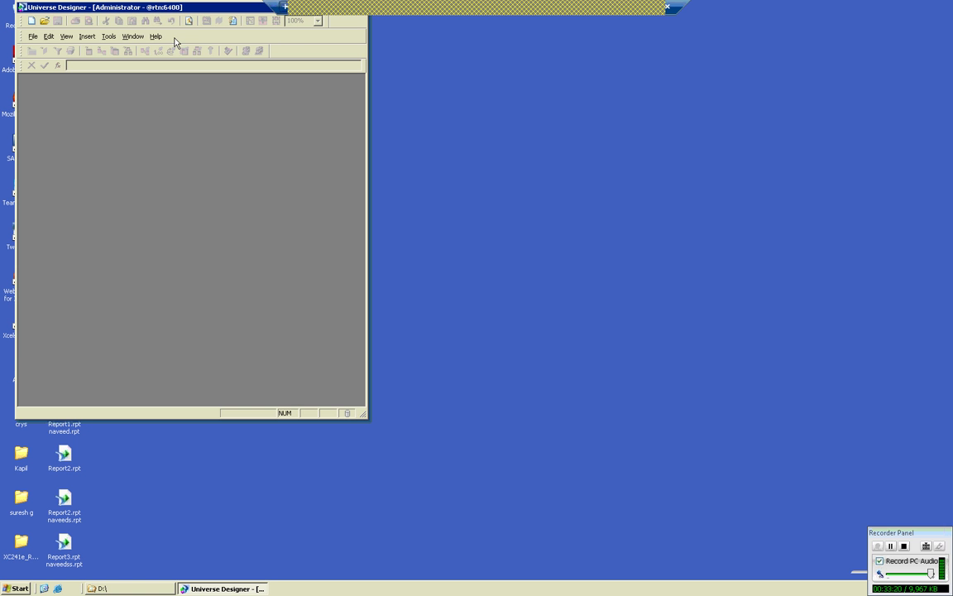
Move the Designer window down-right and start a new universe via File > New.
left_click_drag(176, 10, 190, 28)
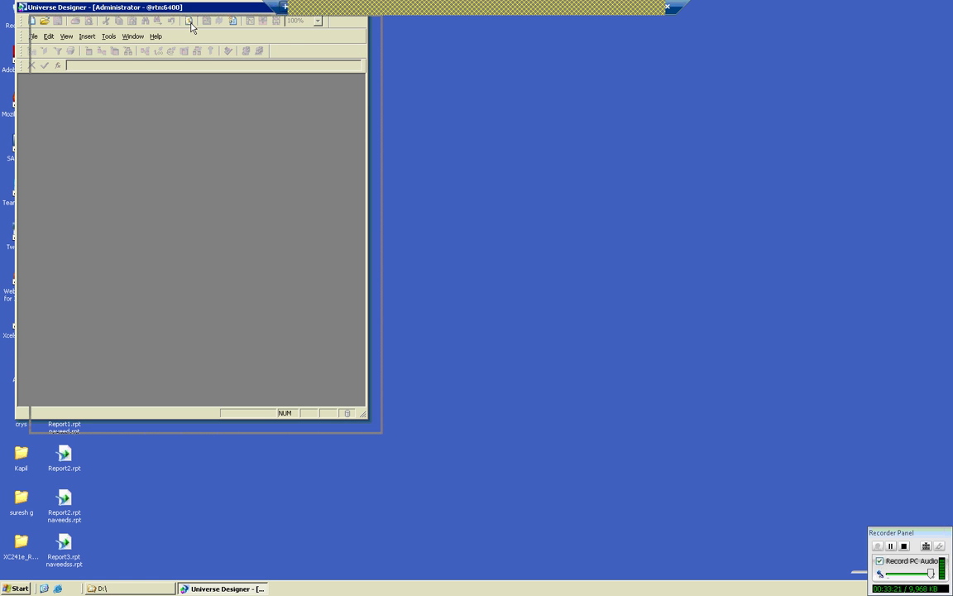
left_click_drag(195, 65, 195, 65)
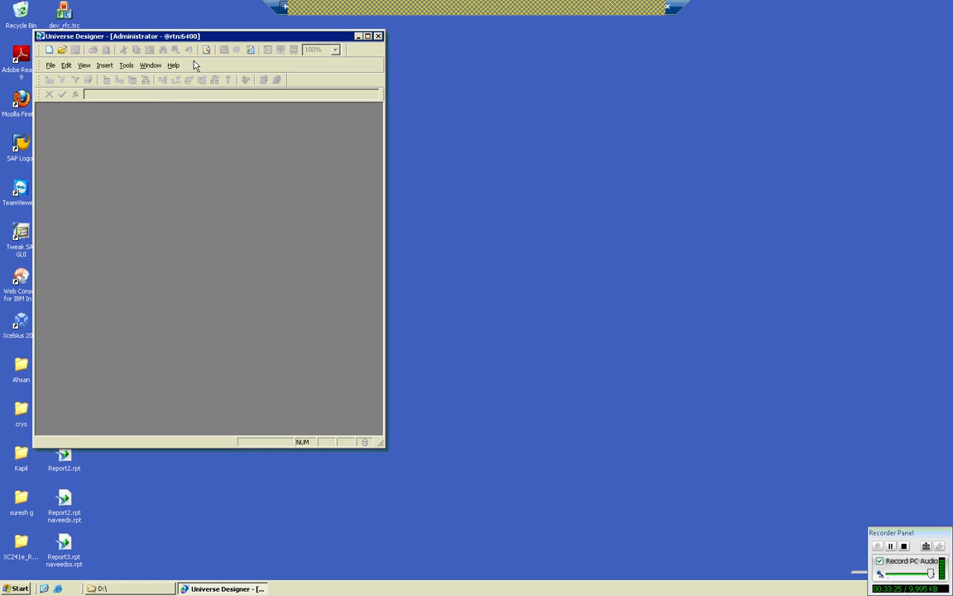
left_click(49, 64)
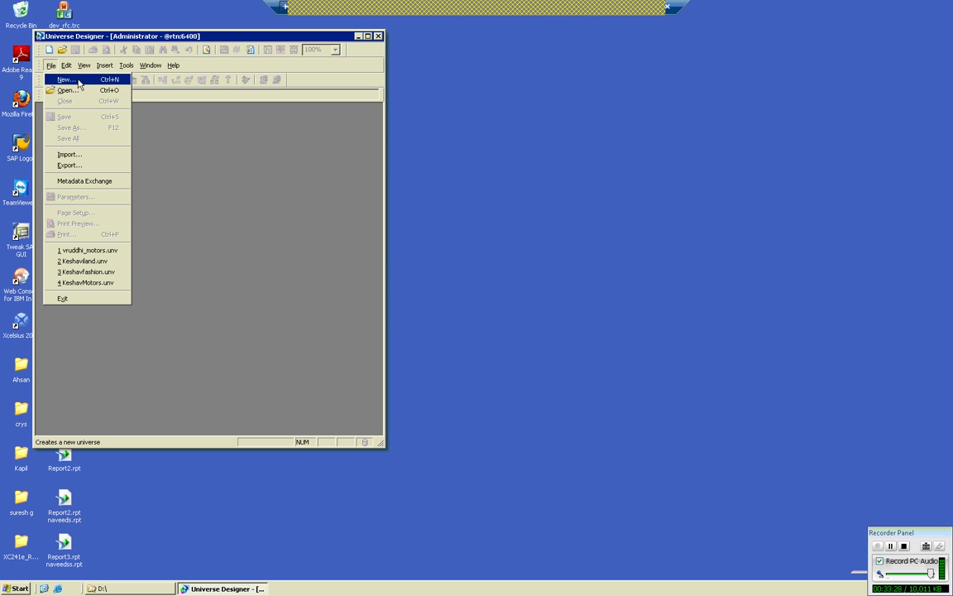
left_click(79, 80)
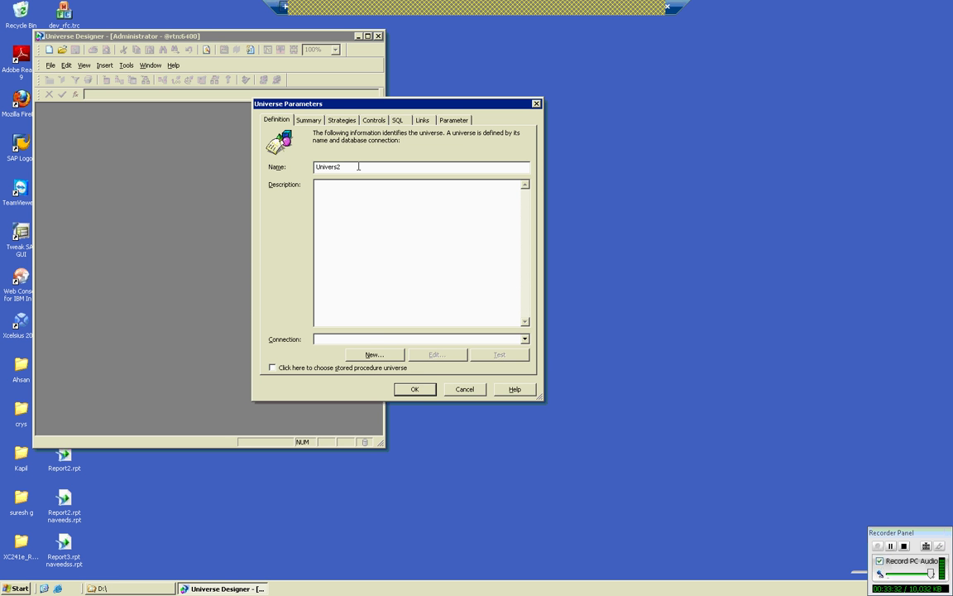
Rename the default universe to 'vruddhi fashion', select the efashion connection, and confirm.
key("BackSpace")
key("BackSpace")
key("BackSpace")
key("BackSpace")
key("BackSpace")
key("BackSpace")
key("BackSpace")
key("BackSpace")
type("vruddhi fashion")
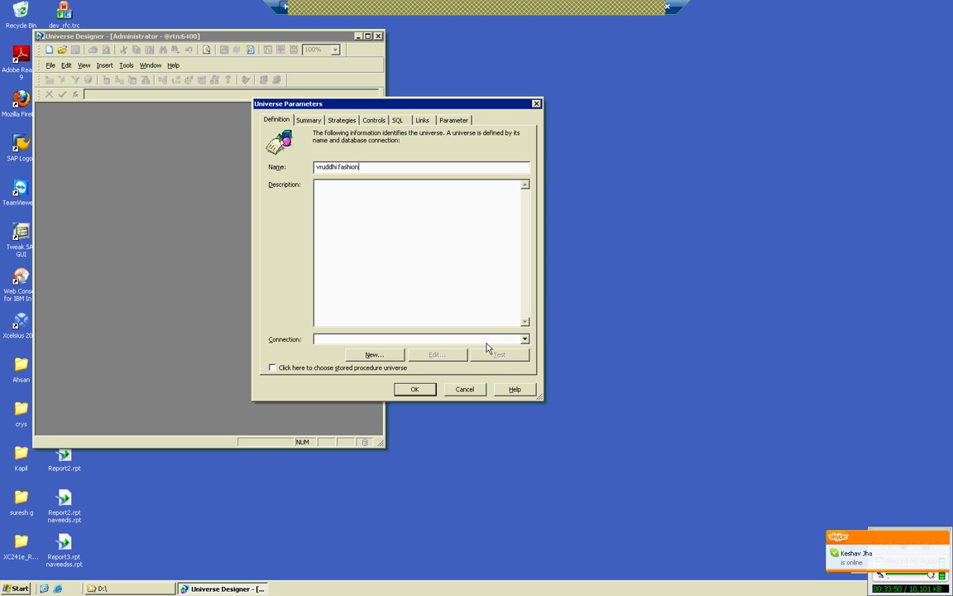
left_click(525, 339)
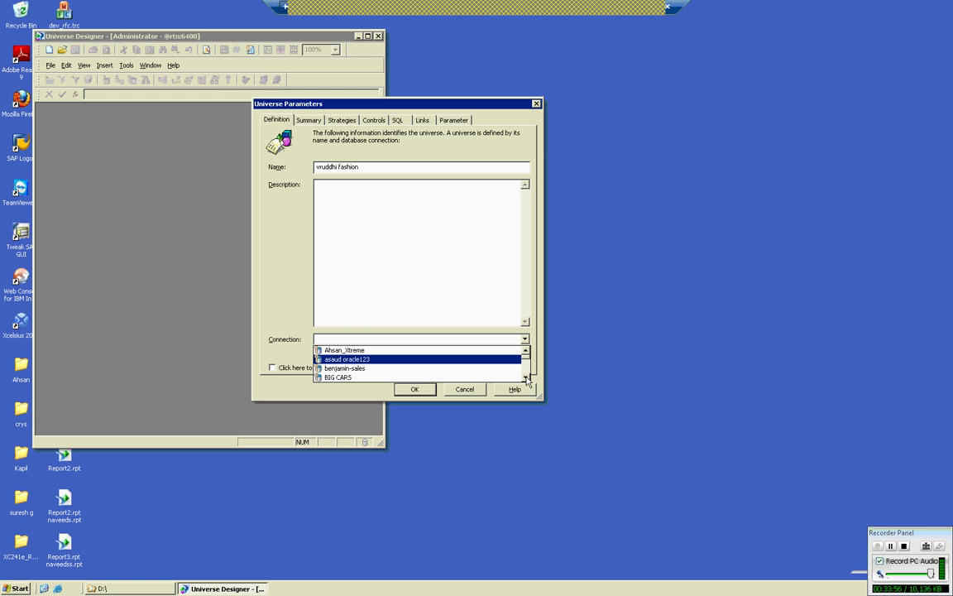
left_click(525, 378)
left_click(525, 378)
left_click(525, 378)
left_click(525, 378)
left_click(525, 377)
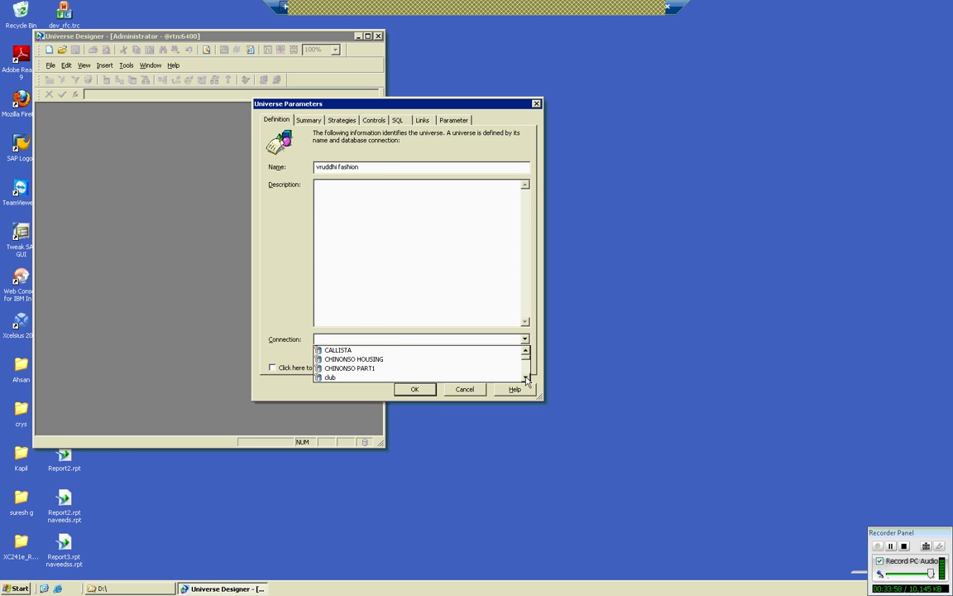
left_click(525, 377)
left_click(525, 377)
left_click(524, 377)
left_click(525, 377)
left_click(525, 378)
left_click(525, 378)
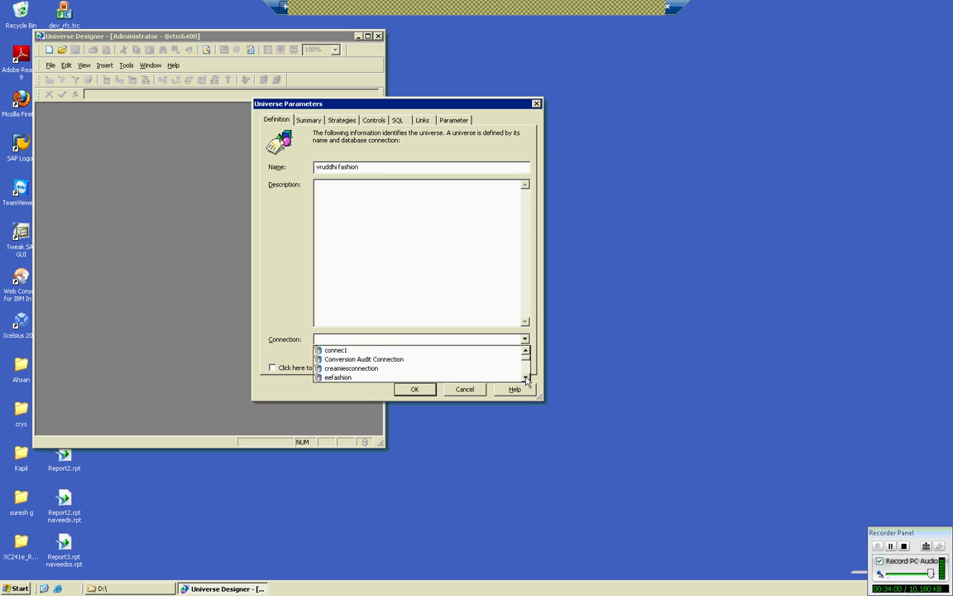
left_click(524, 378)
left_click(525, 378)
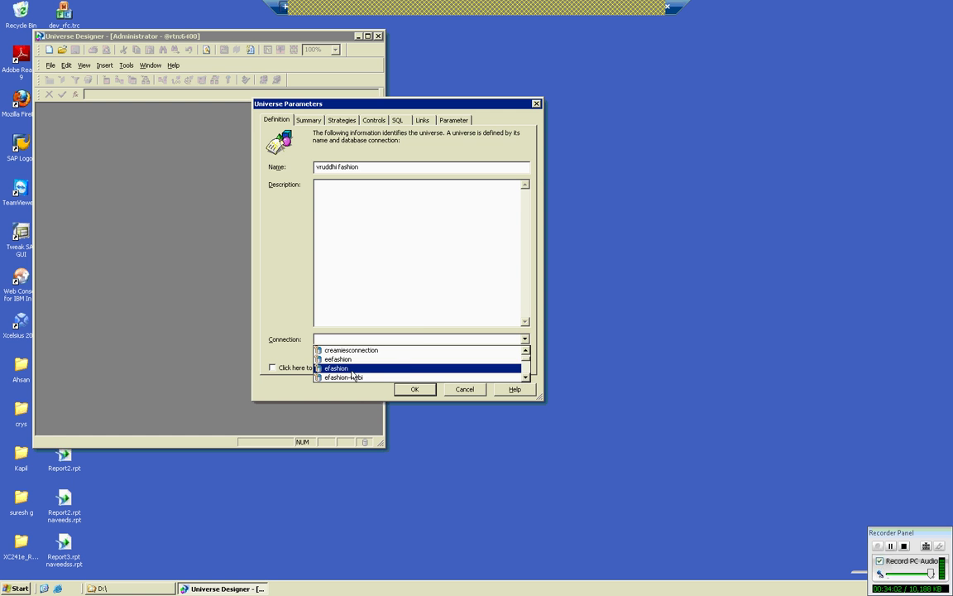
left_click(348, 369)
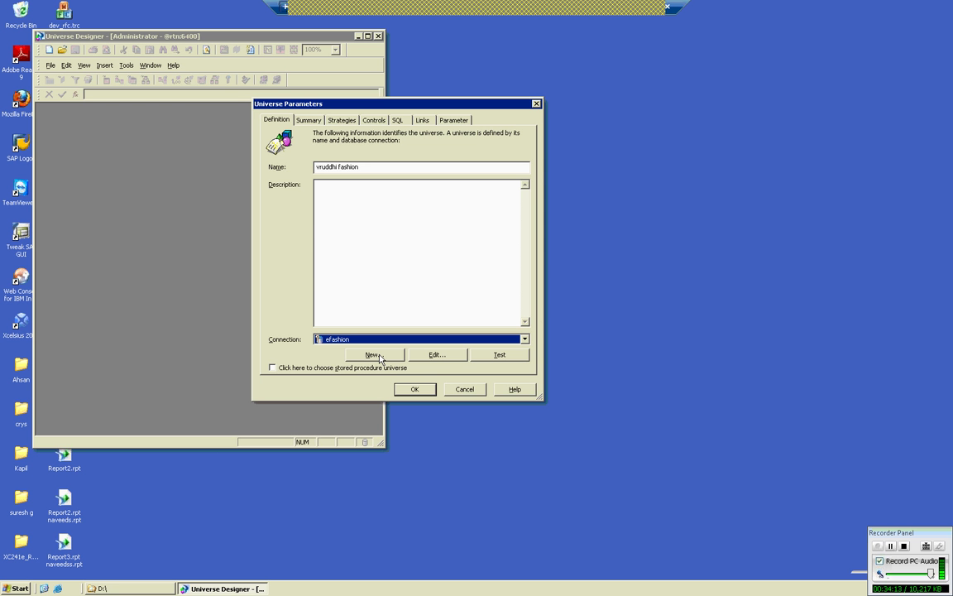
left_click(415, 390)
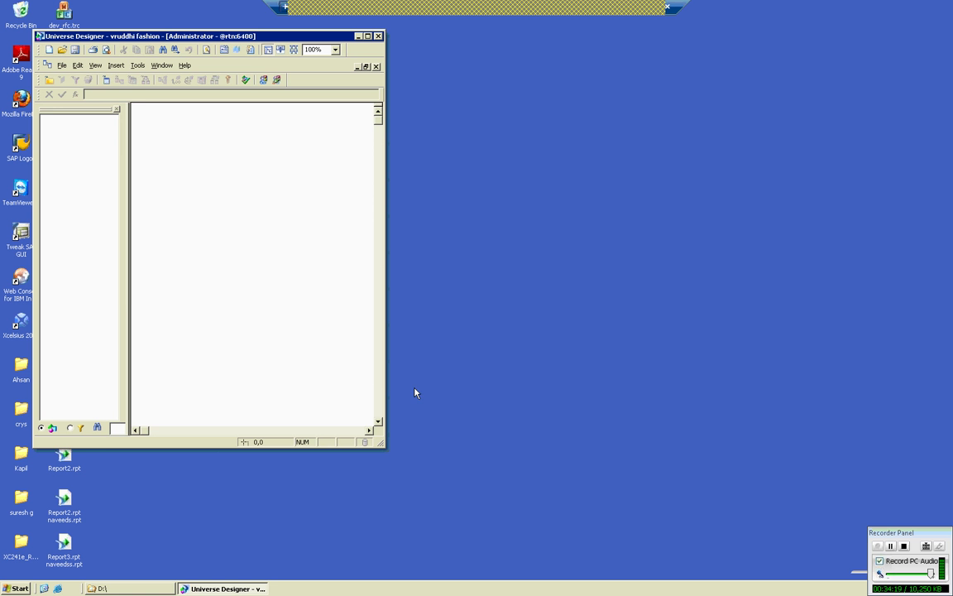
Save the universe as vruddhi_fashion.unv and scroll to the bottom of the Notepad notes.
left_click(62, 67)
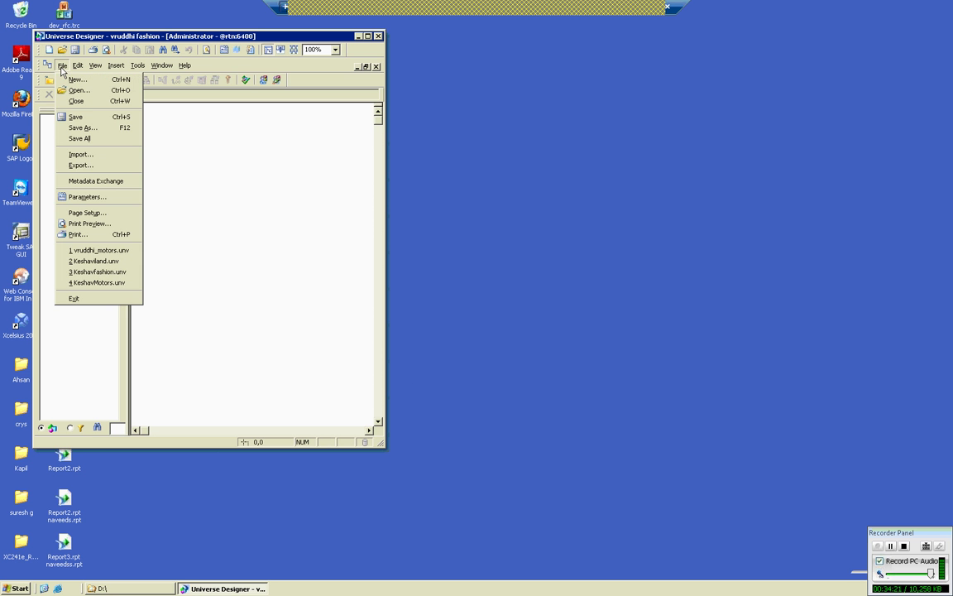
left_click(74, 118)
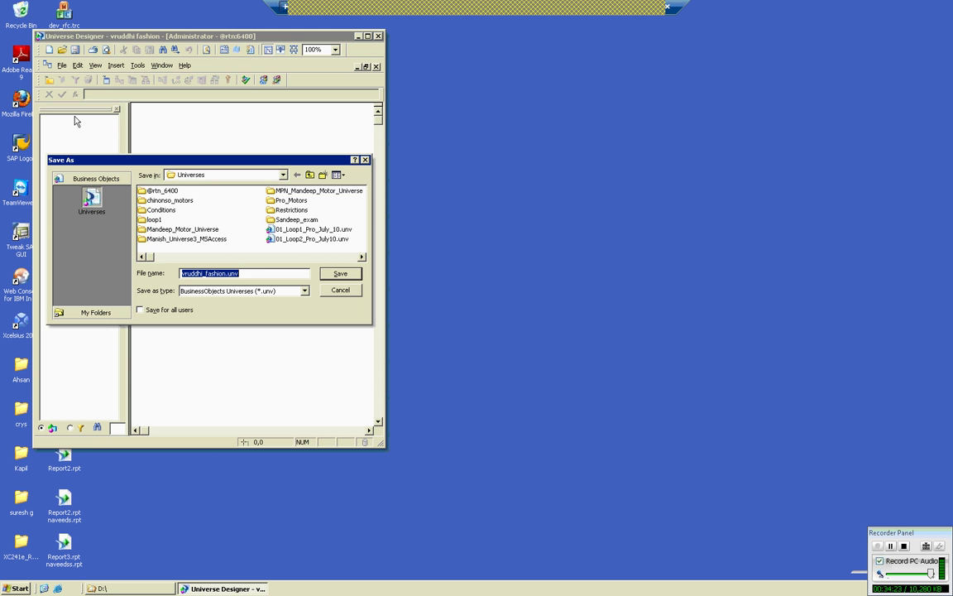
left_click(341, 275)
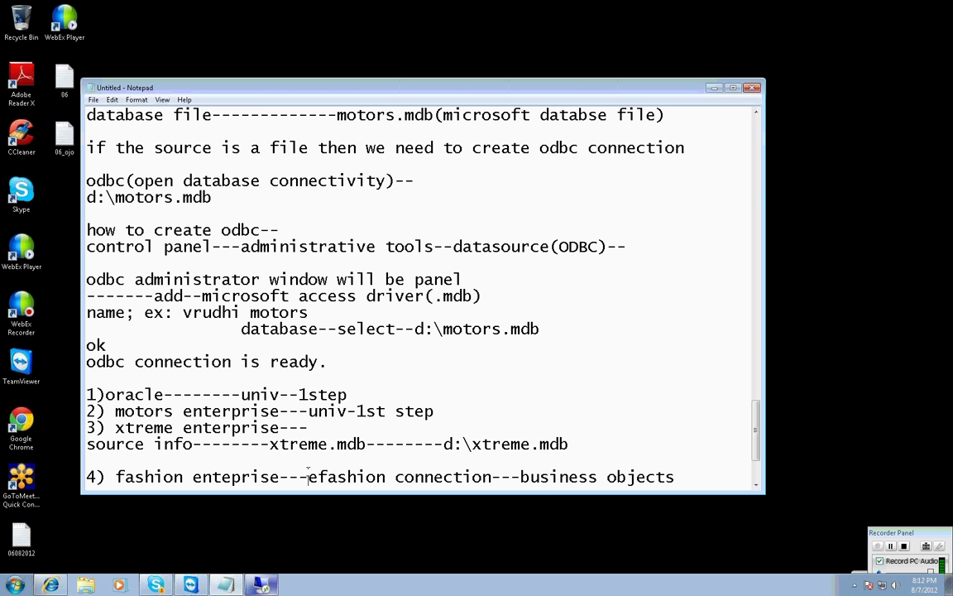
scroll(308, 477, "down", 3)
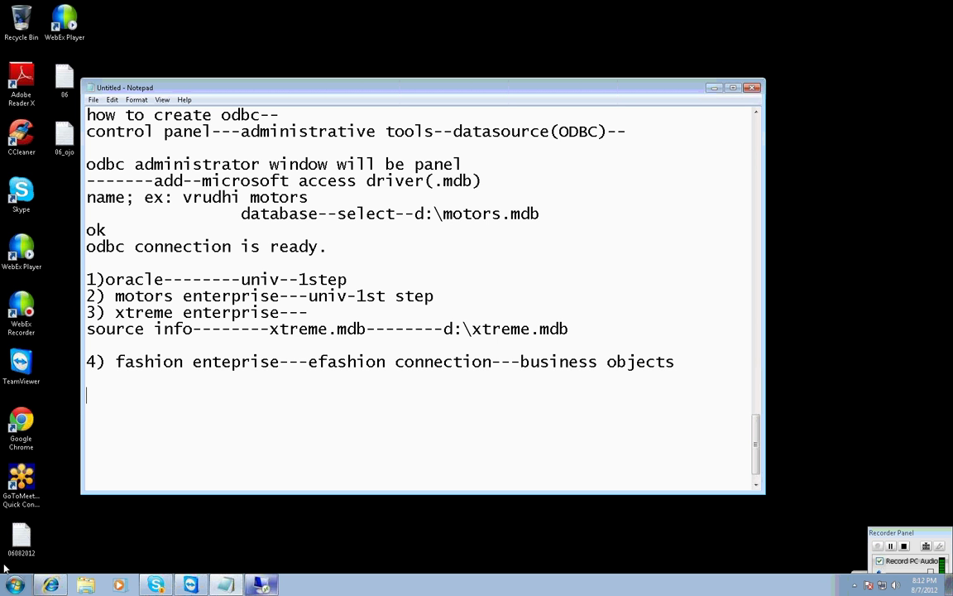
Add entry '5) island resorts----club connection-----business objects' on a new line.
type("4")
key("BackSpace")
key("Return")
type("5) island")
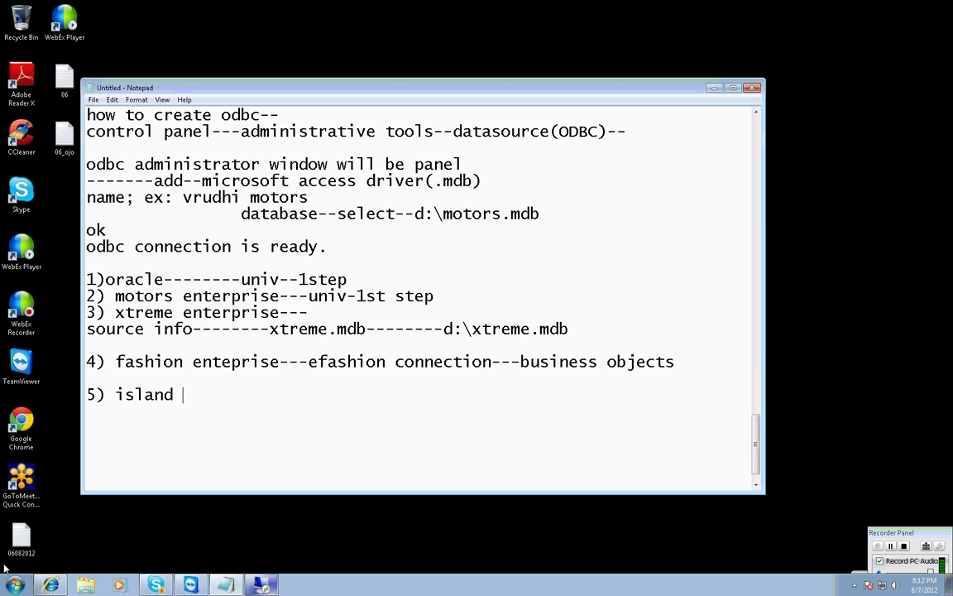
type(" resorts----clu")
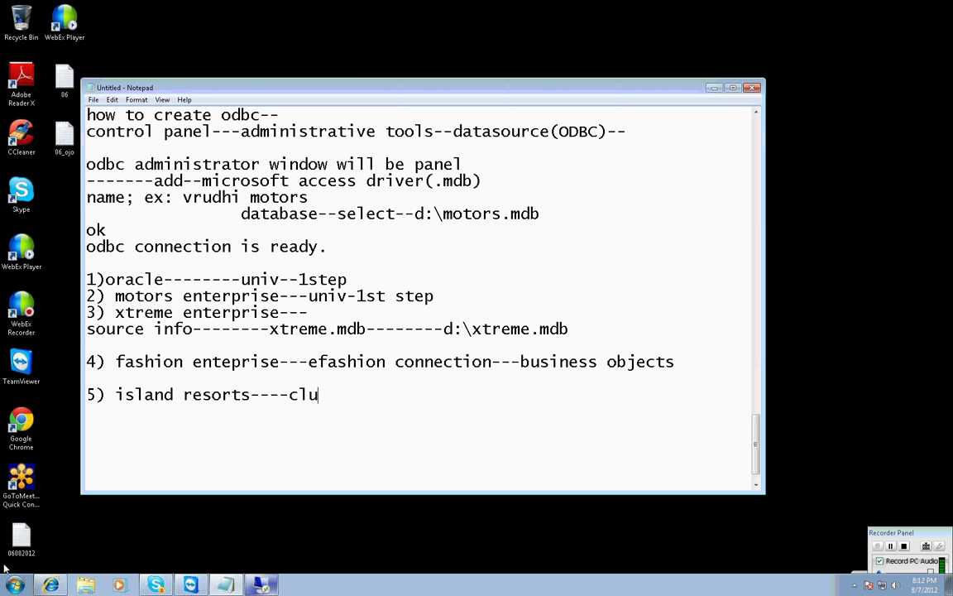
type("b connection-----")
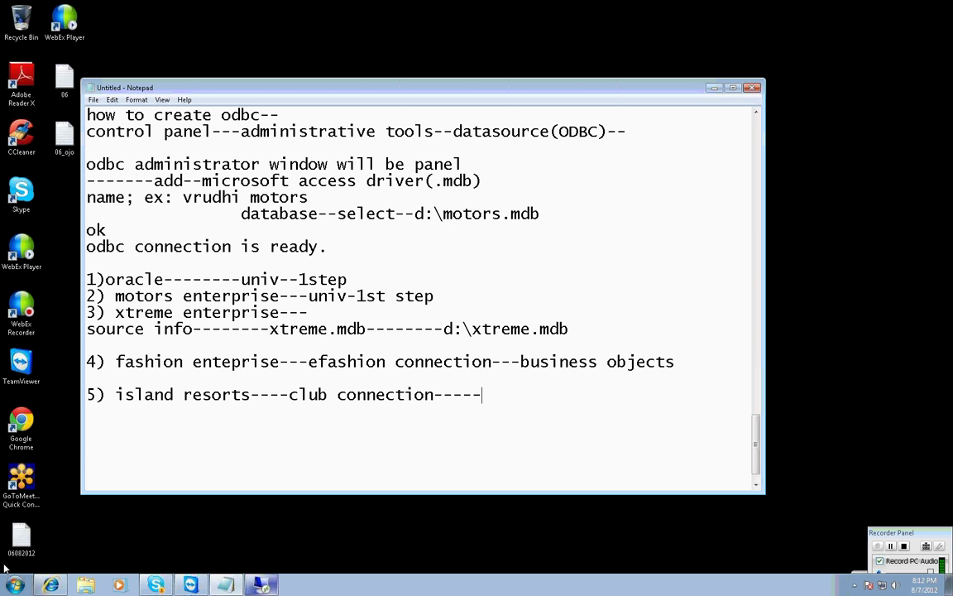
type("business ob")
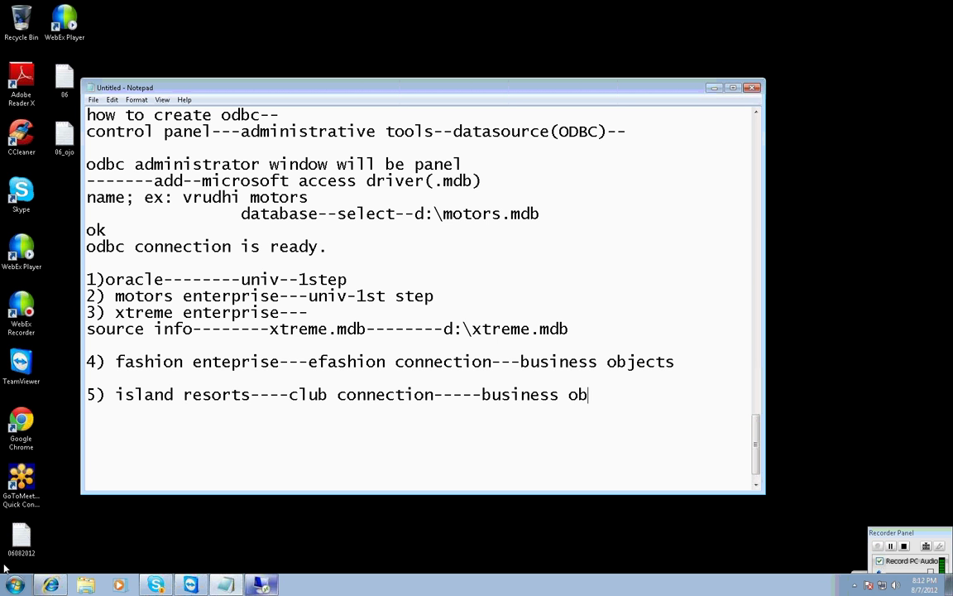
type("jects")
Return to the remote desktop and close Universe Designer with its X button.
mouse_move(51, 585)
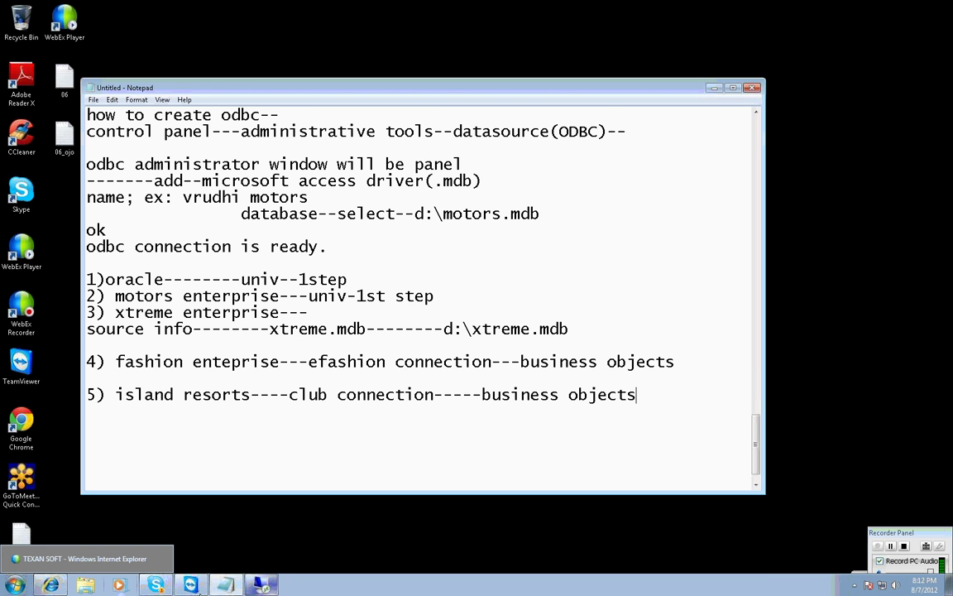
left_click(261, 585)
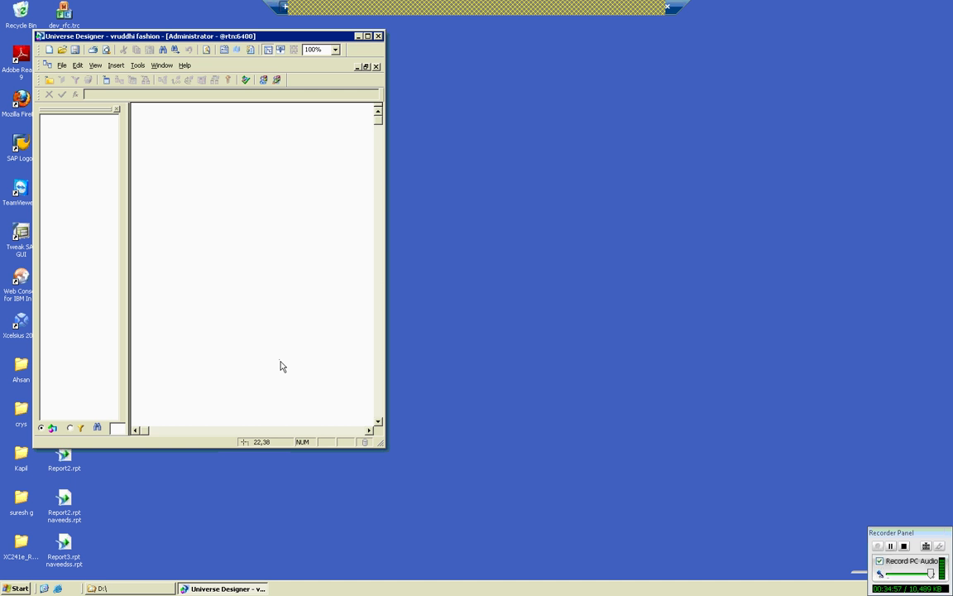
left_click(378, 38)
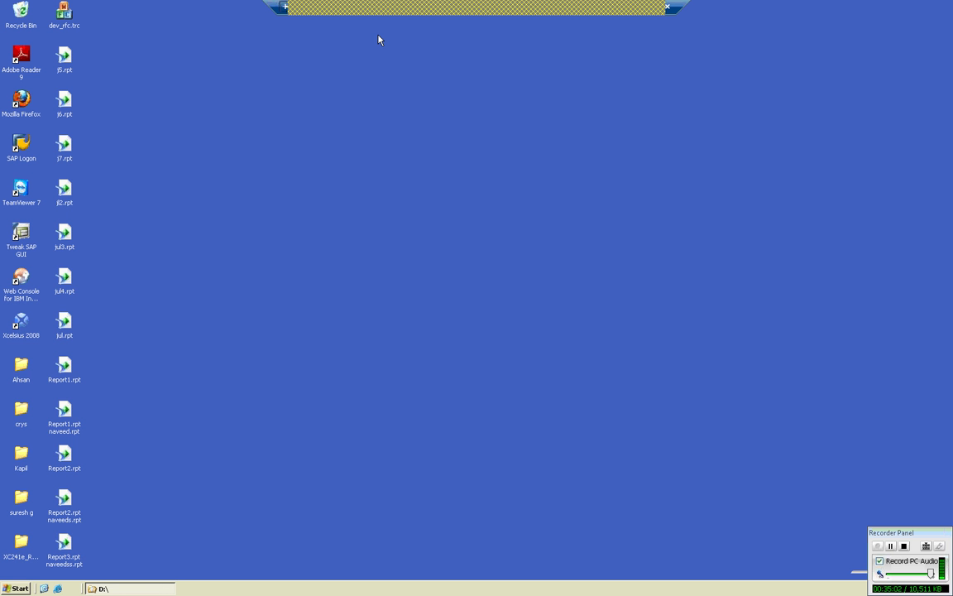
Launch Universe Designer from the Start menu and confirm the repository login.
left_click(19, 588)
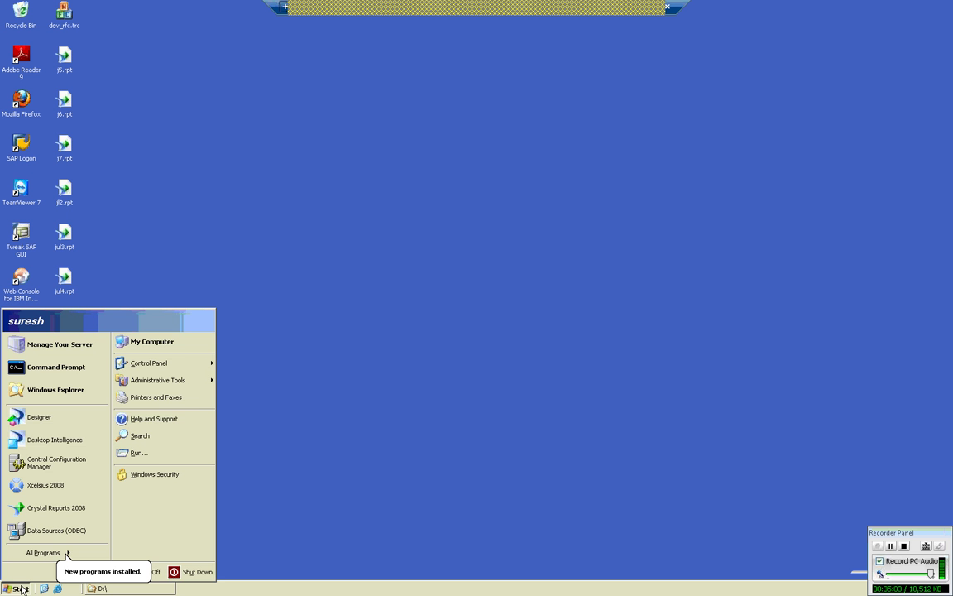
left_click(65, 424)
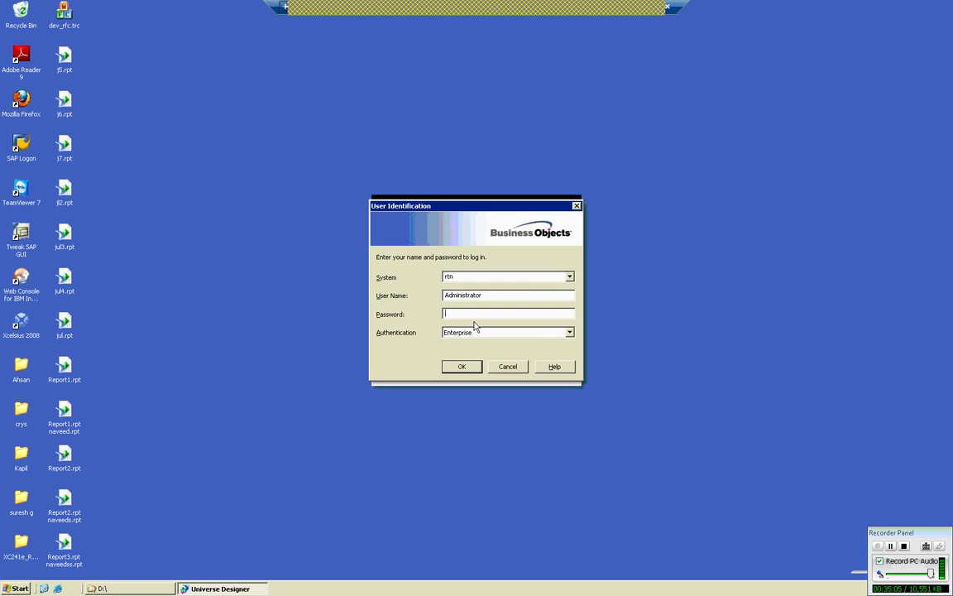
left_click(463, 366)
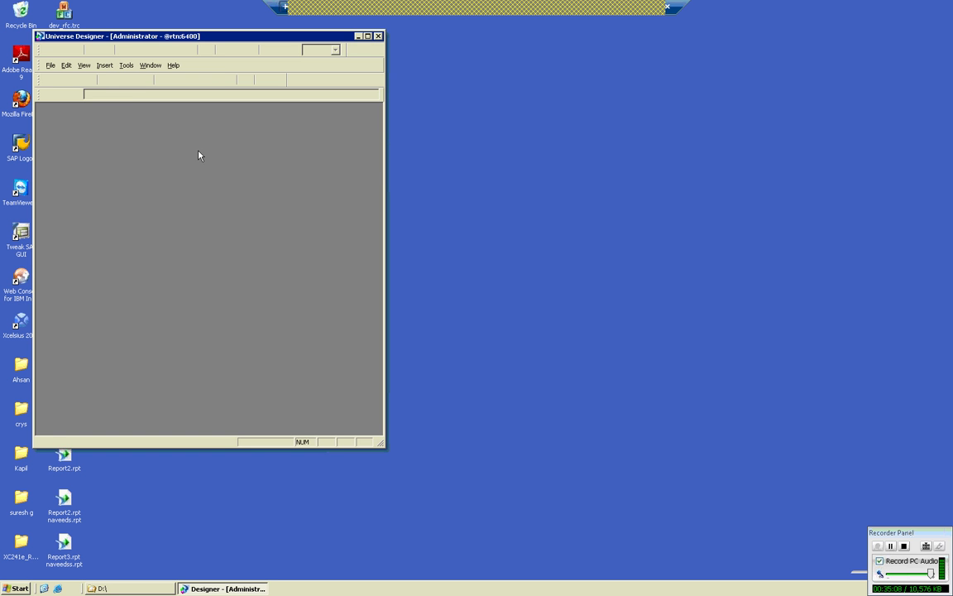
Reopen vruddhi_fashion.unv from the recent files list, then close it.
left_click(52, 65)
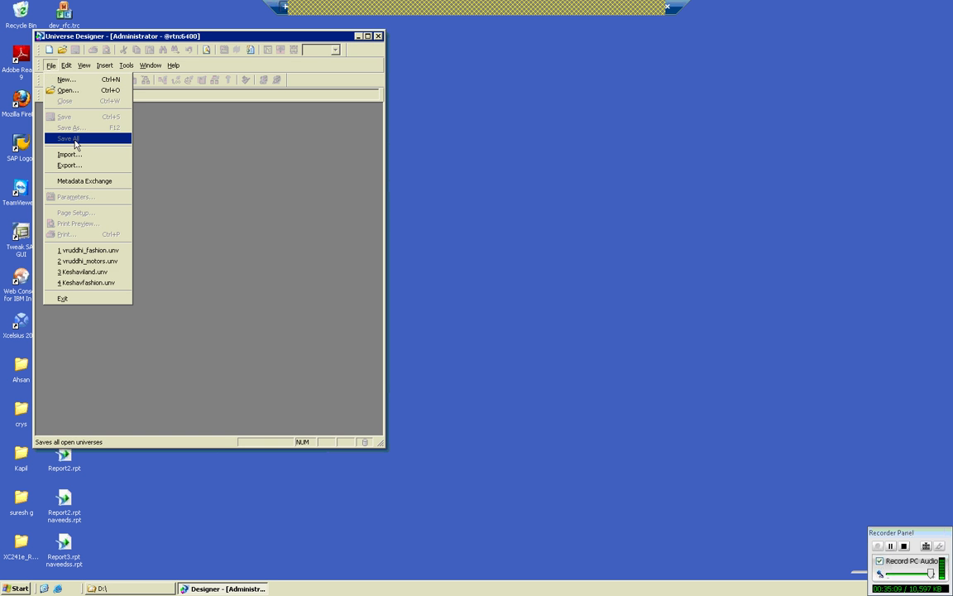
left_click(90, 250)
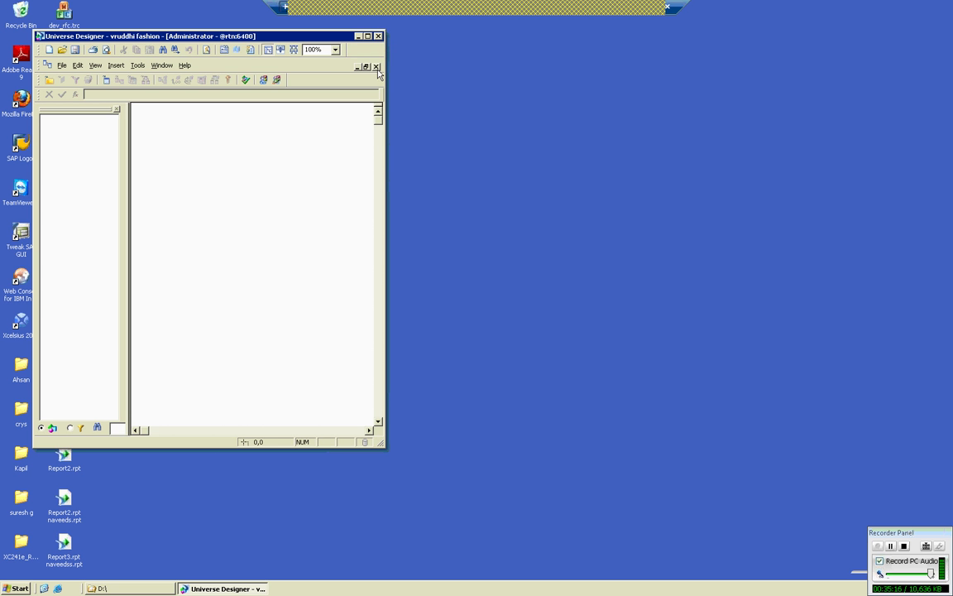
left_click(377, 67)
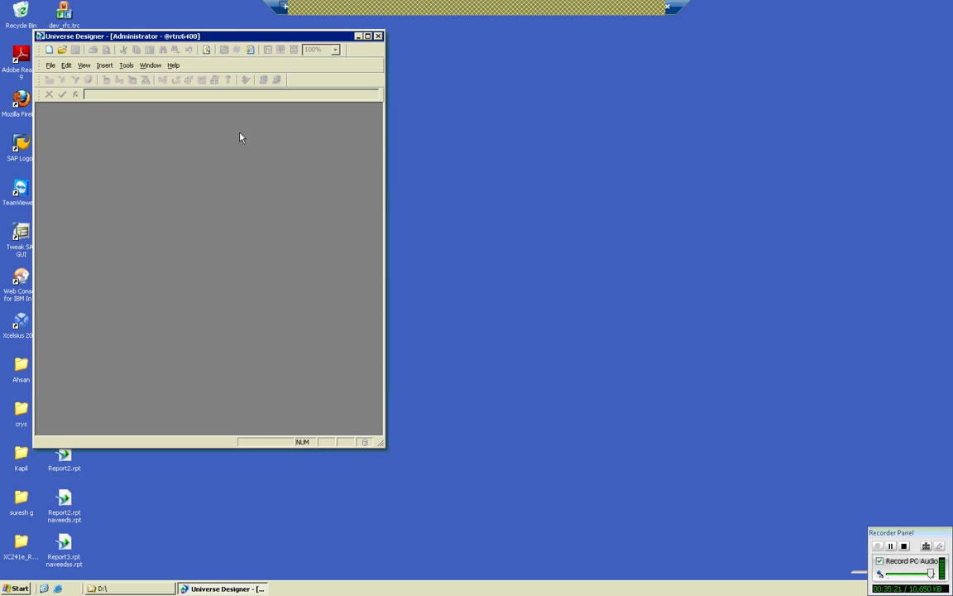
Start a new universe named 'vruddhi island' with the club connection and confirm its parameters.
left_click(51, 66)
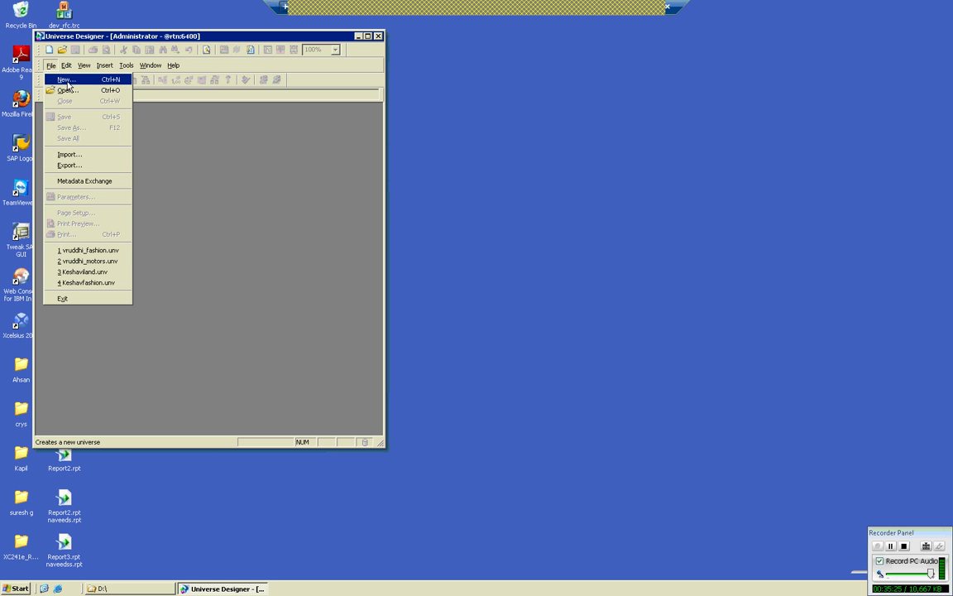
left_click(67, 81)
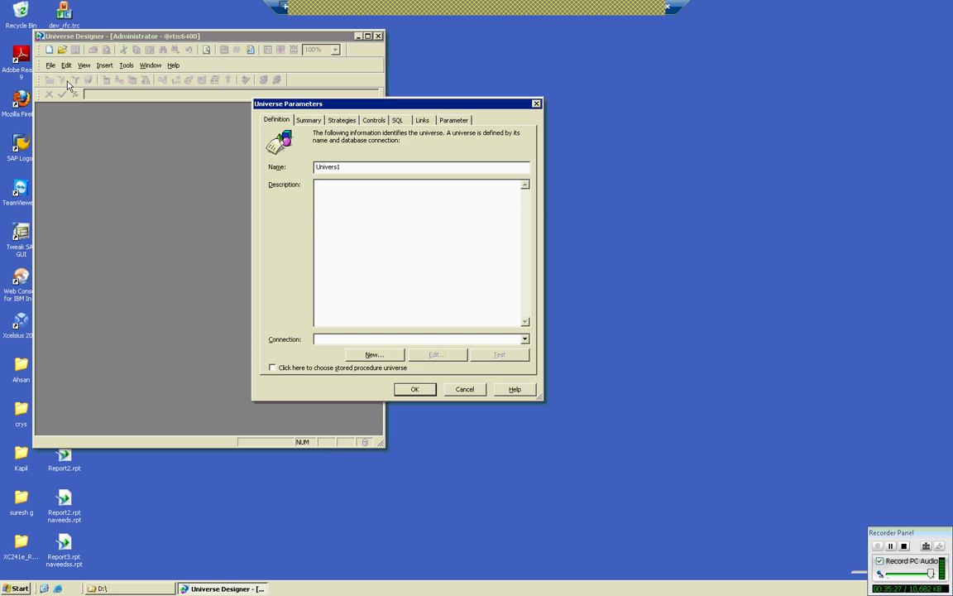
left_click(345, 166)
key("BackSpace")
key("BackSpace")
key("BackSpace")
key("BackSpace")
key("BackSpace")
key("BackSpace")
key("BackSpace")
key("BackSpace")
type("vruddhi island")
left_click(525, 340)
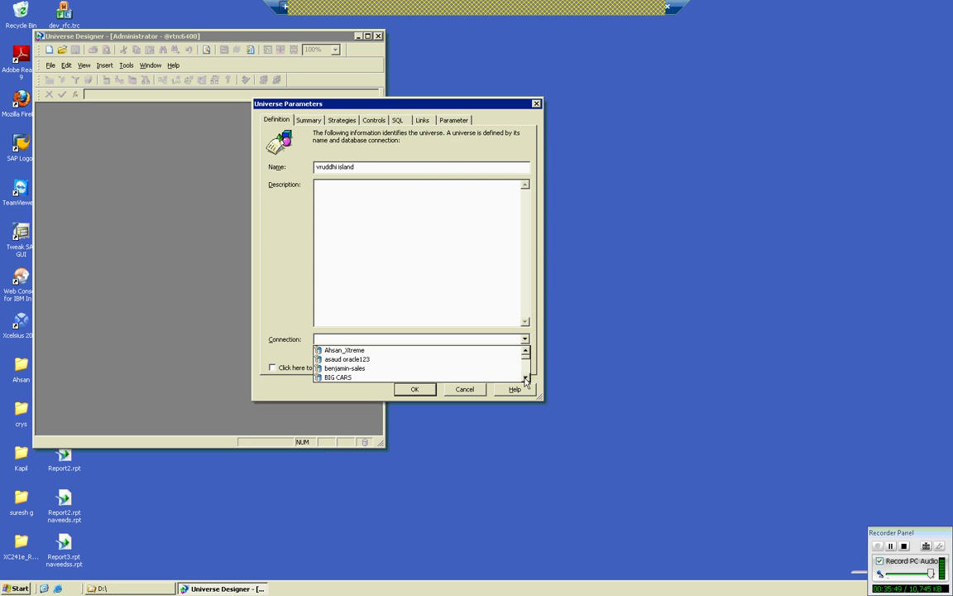
double_click(525, 377)
left_click(525, 377)
left_click(525, 378)
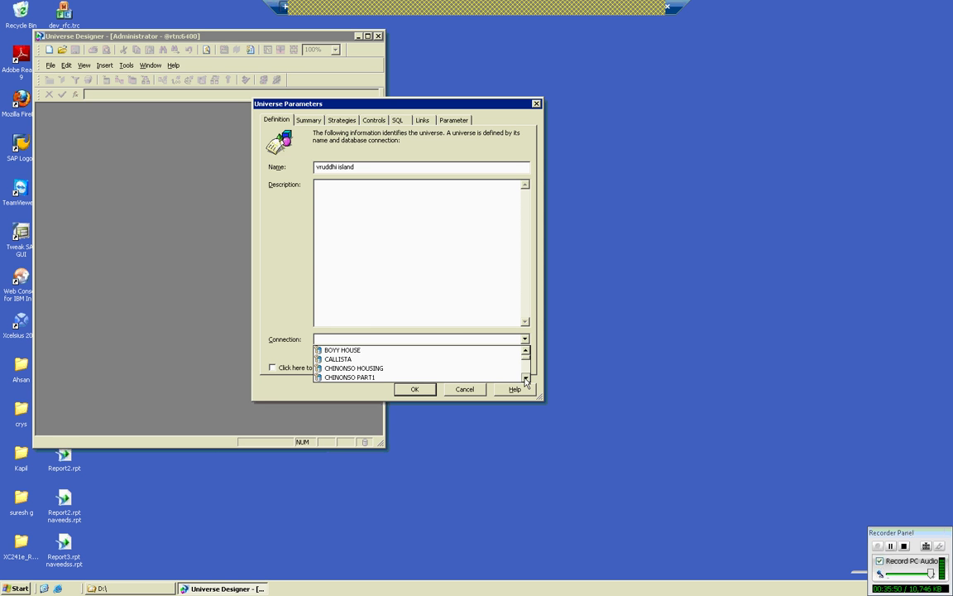
double_click(524, 378)
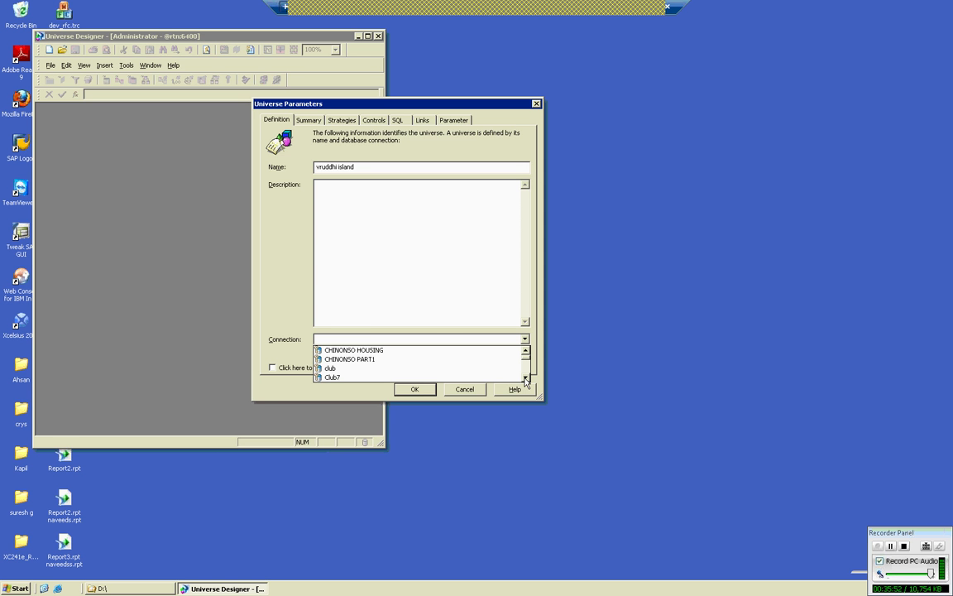
left_click(342, 368)
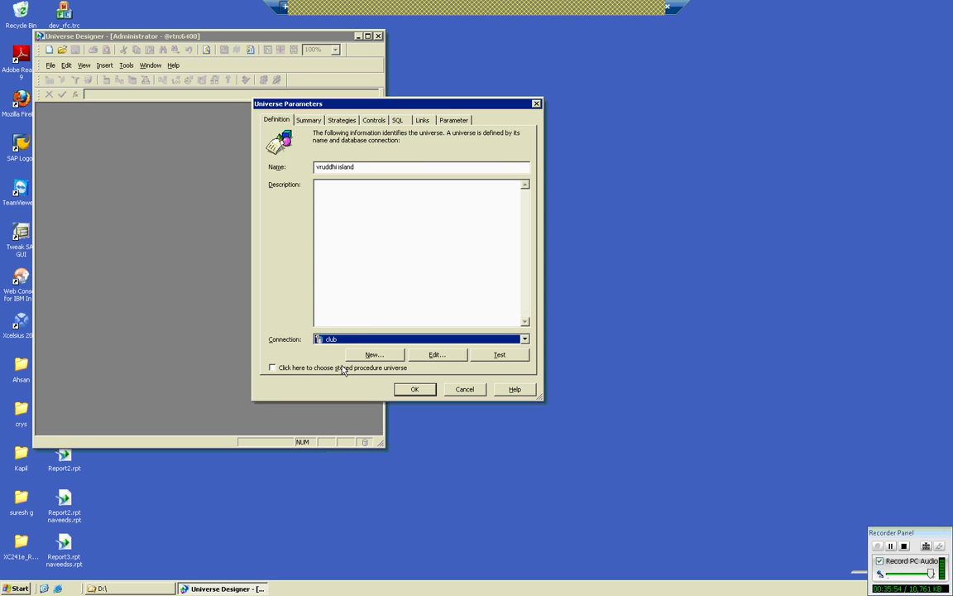
left_click(413, 389)
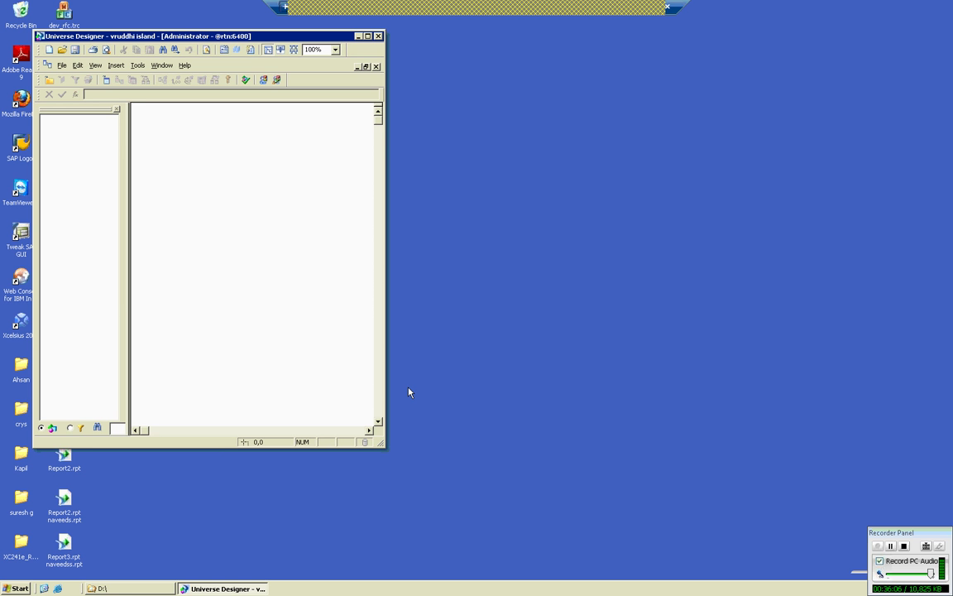
Save the new universe as vruddhi_island.unv in the Universes folder.
left_click(62, 65)
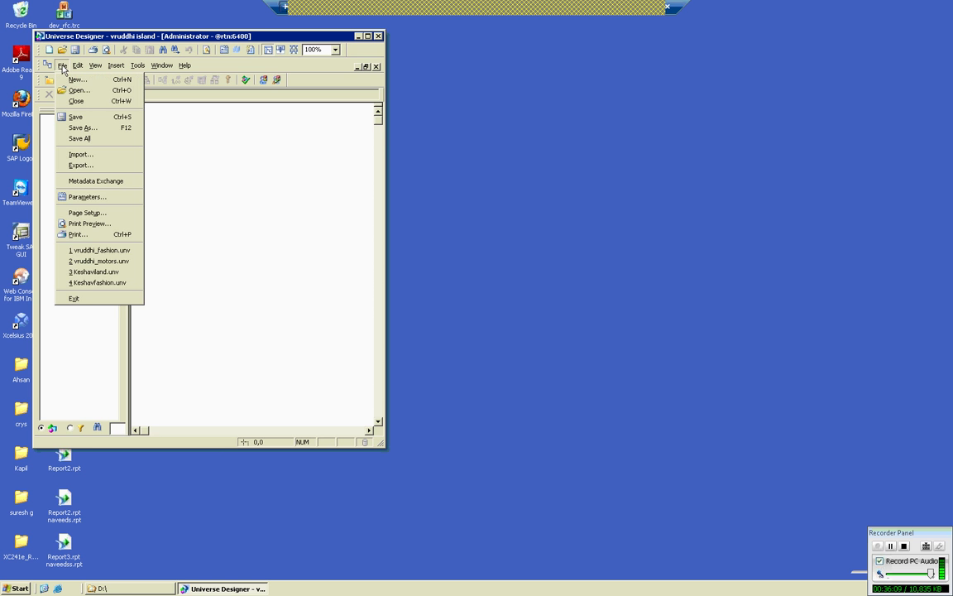
left_click(78, 120)
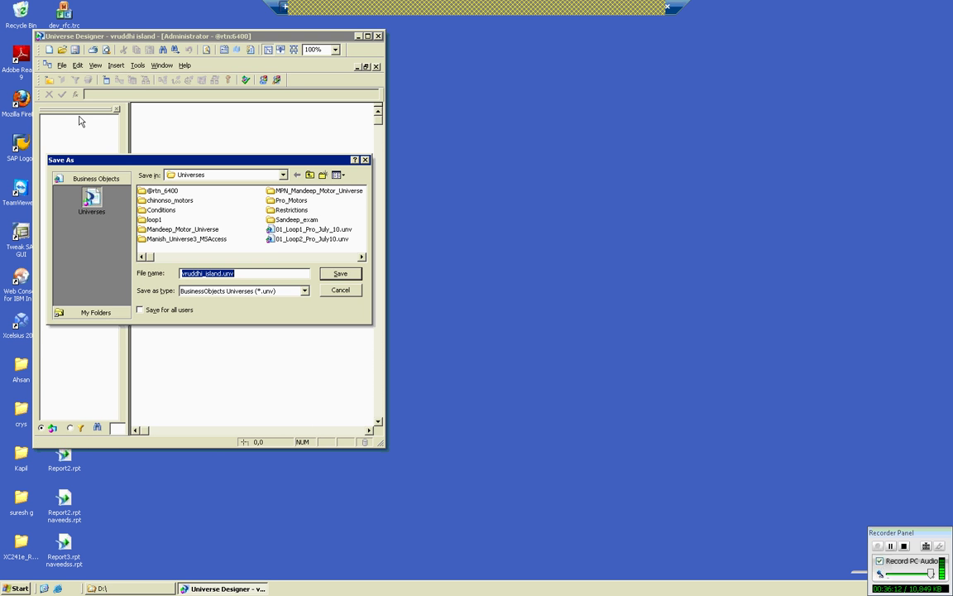
left_click(348, 276)
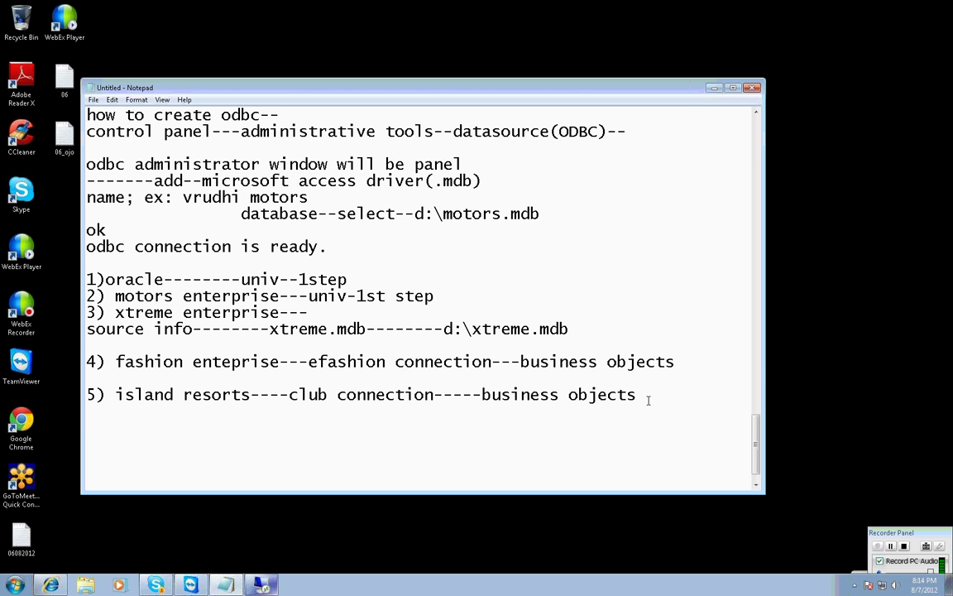
Add a note line 'univere parameters window-- 7 tabs' below entry 5.
key("Return")
key("Return")
type("1)s")
key("BackSpace")
type("univere param")
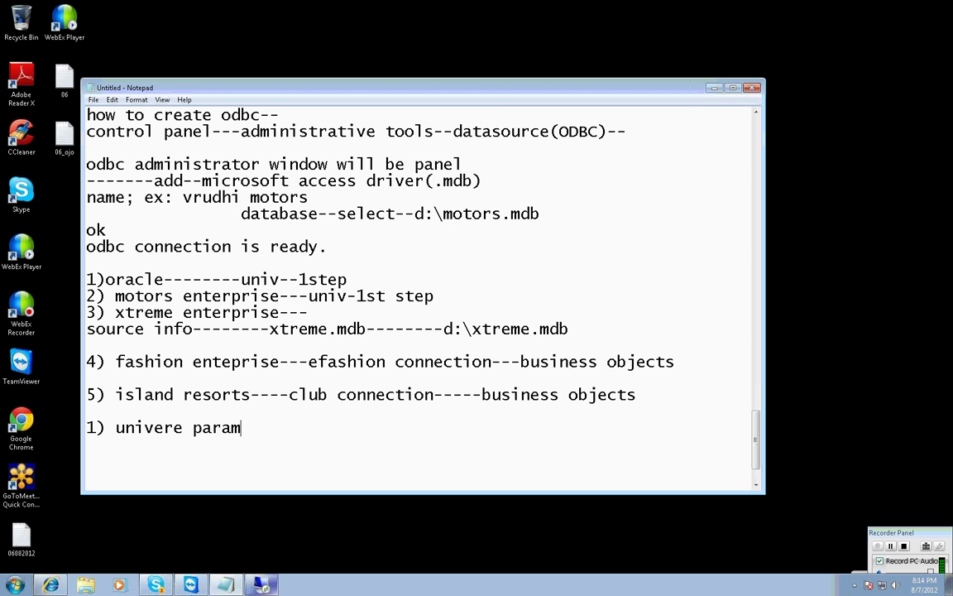
type("eters window")
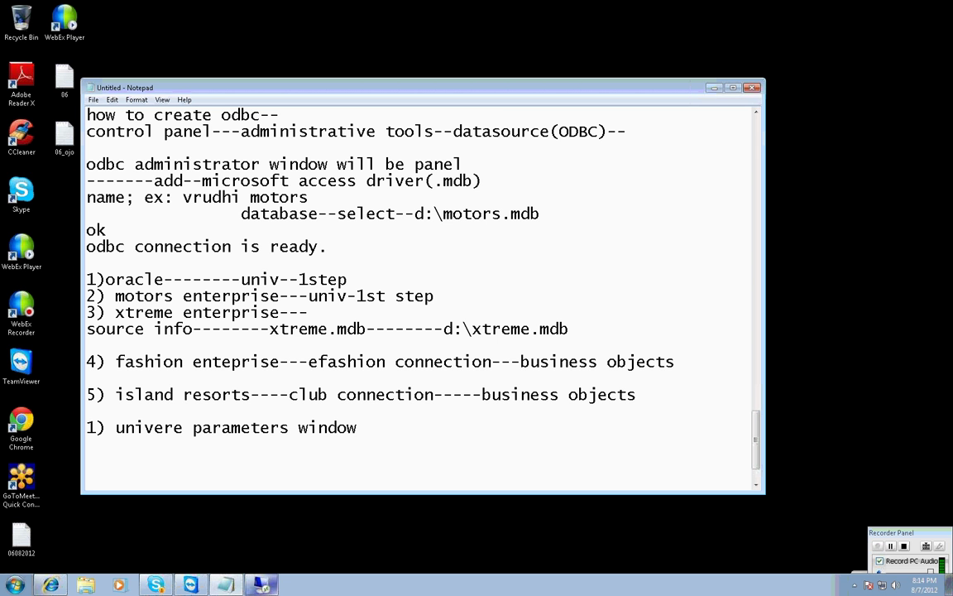
type("-")
type("- \t")
type("7 tabs")
List the tabs: def, summary tab, strategy, controls, sql, links, param.
key("Return")
key("Tab")
key("BackSpace")
type("def")
type(",s")
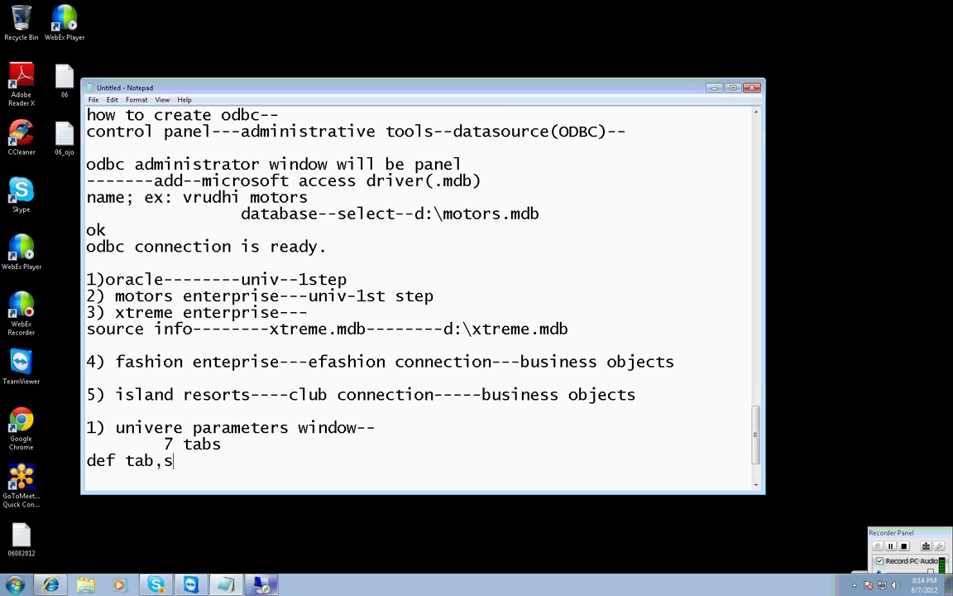
type("ummary tab,s")
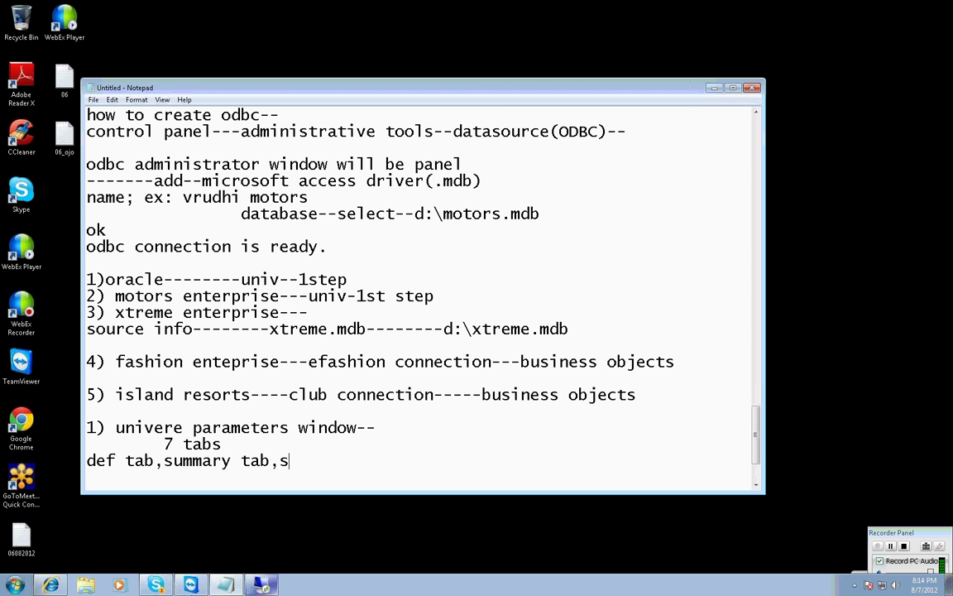
type("trategy ,control")
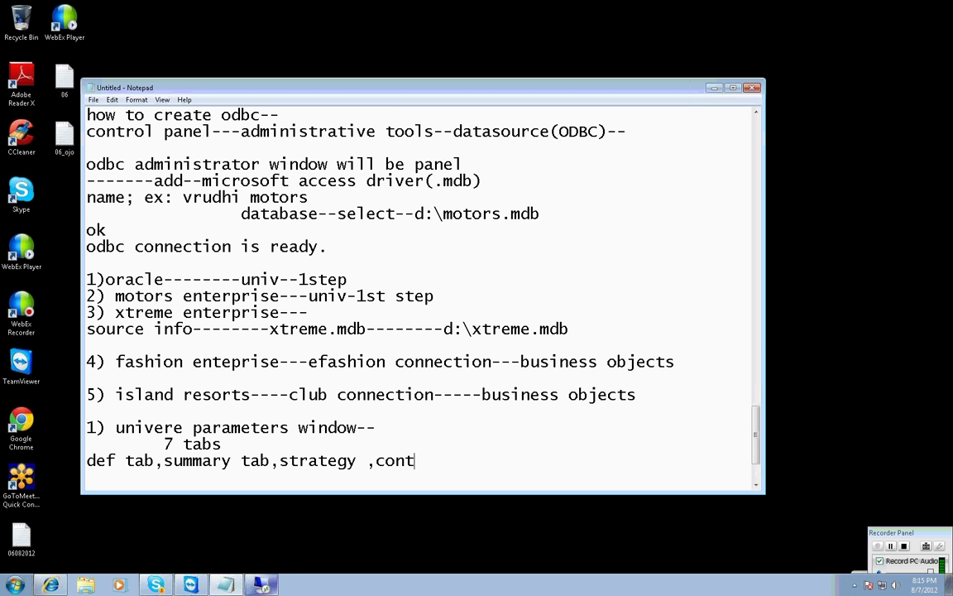
key("BackSpace")
key("BackSpace")
type("rols,sql")
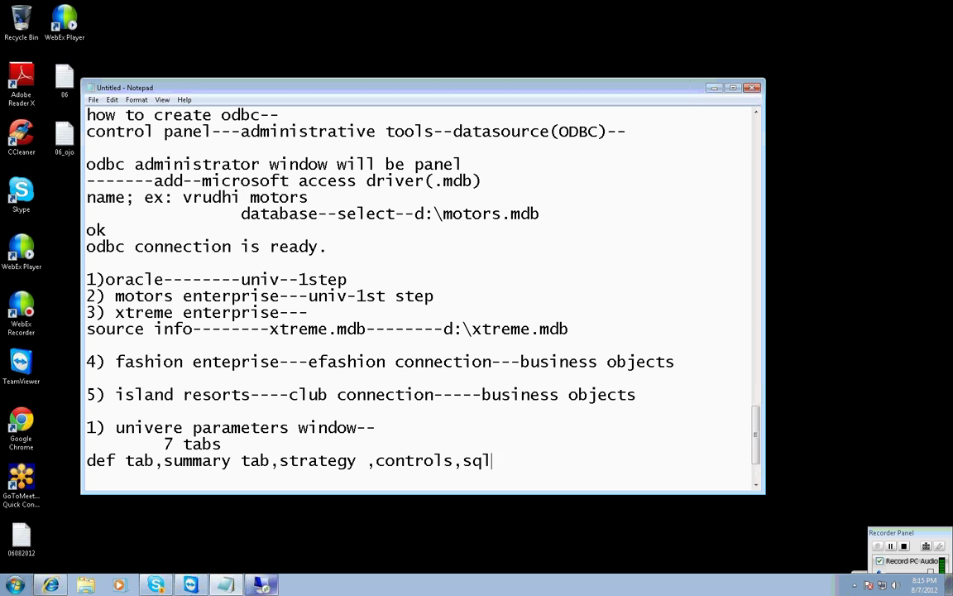
type(",links ,param")
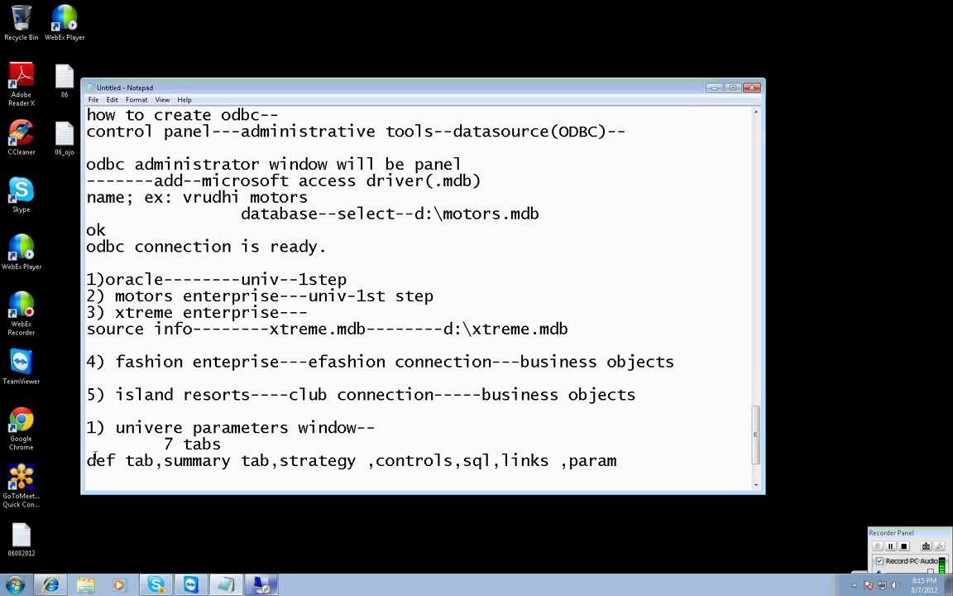
Mark the def tab '(mandatory)' and add a 'name and connetion' line under the list.
left_click(155, 461)
type("(mandatory")
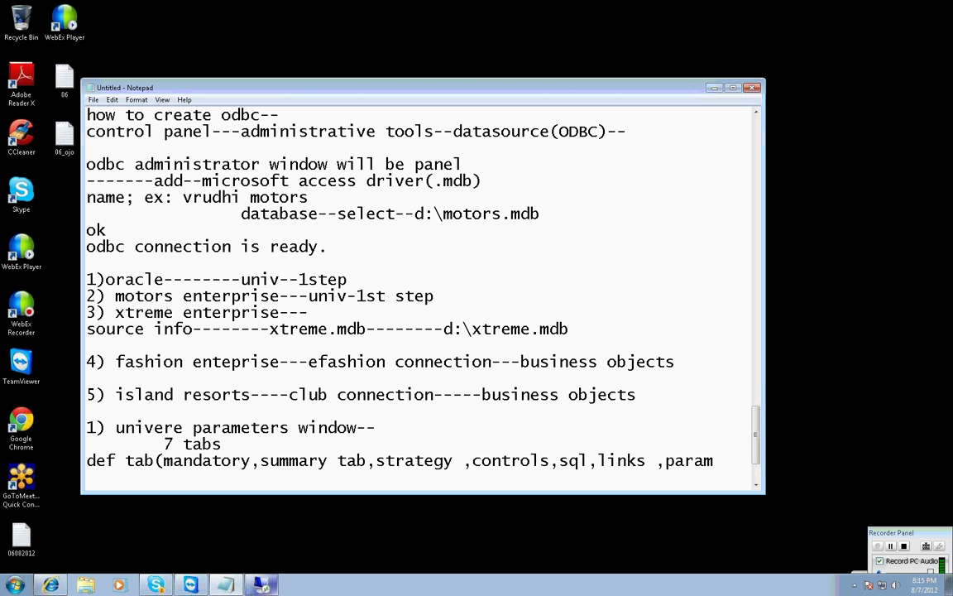
type(")")
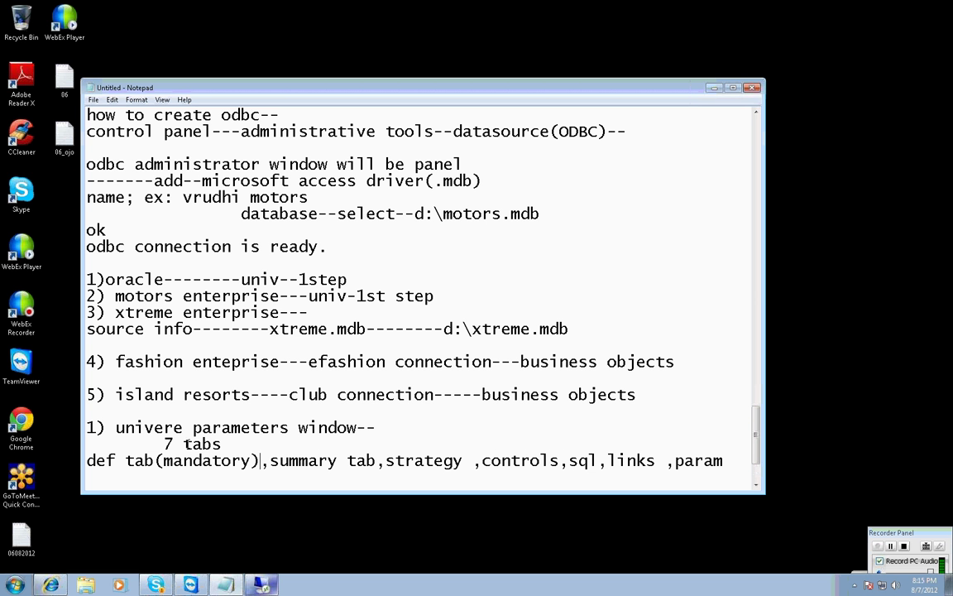
left_click(727, 460)
key("Return")
type("name and connetion")
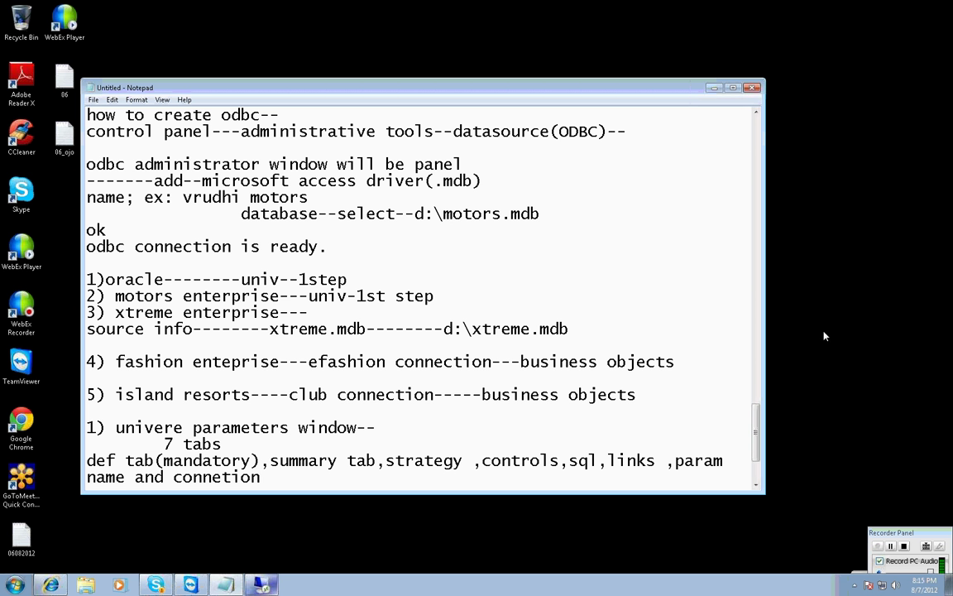
Return to the remote session, maximize Universe Designer, and cancel the File > Open dialog.
left_click(267, 587)
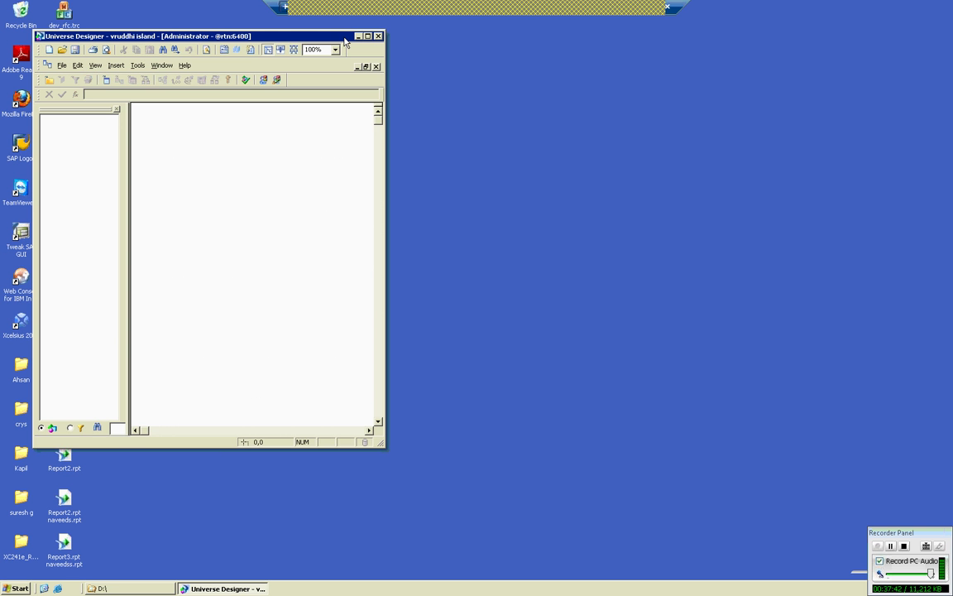
double_click(279, 37)
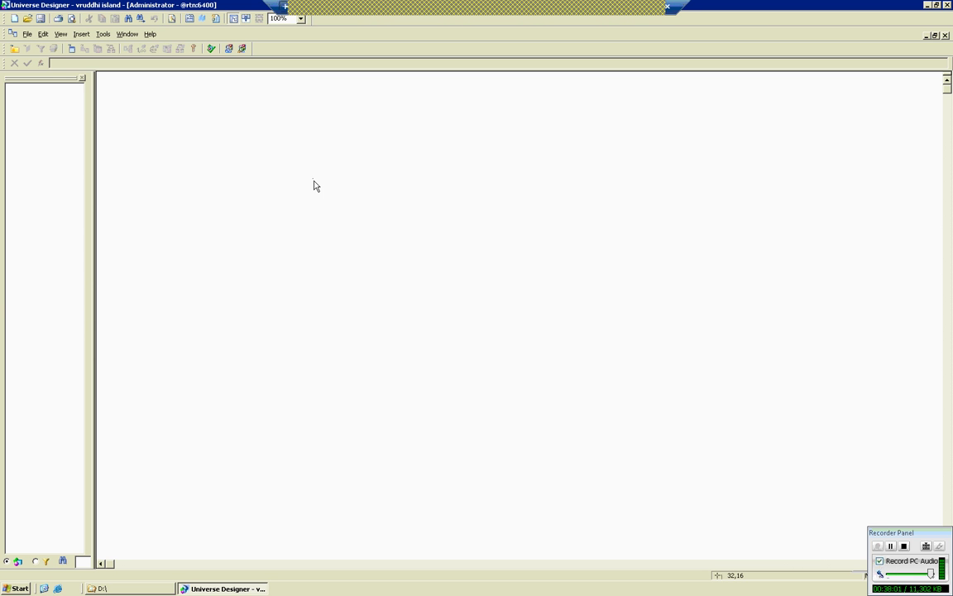
left_click(27, 34)
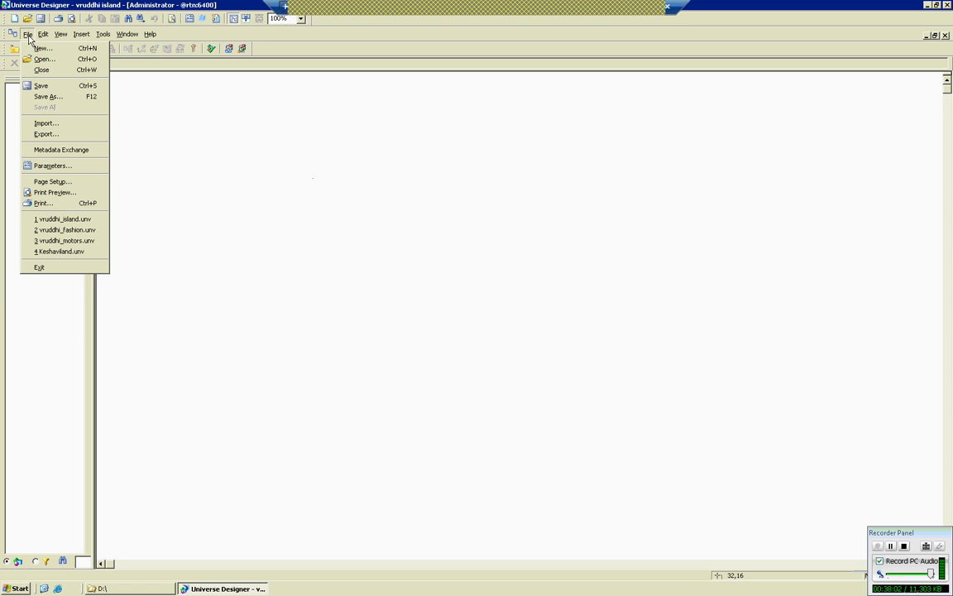
left_click(41, 59)
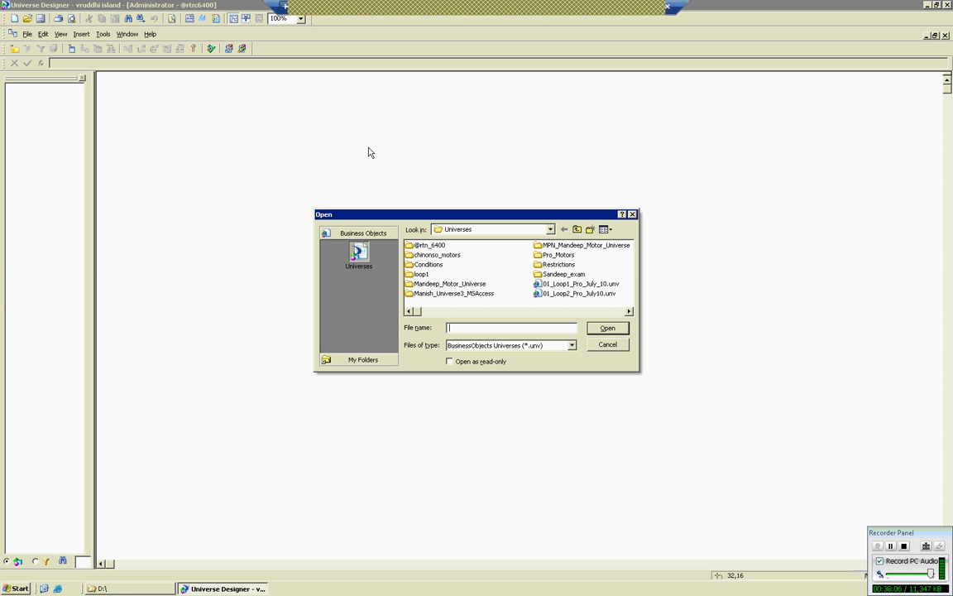
key("Escape")
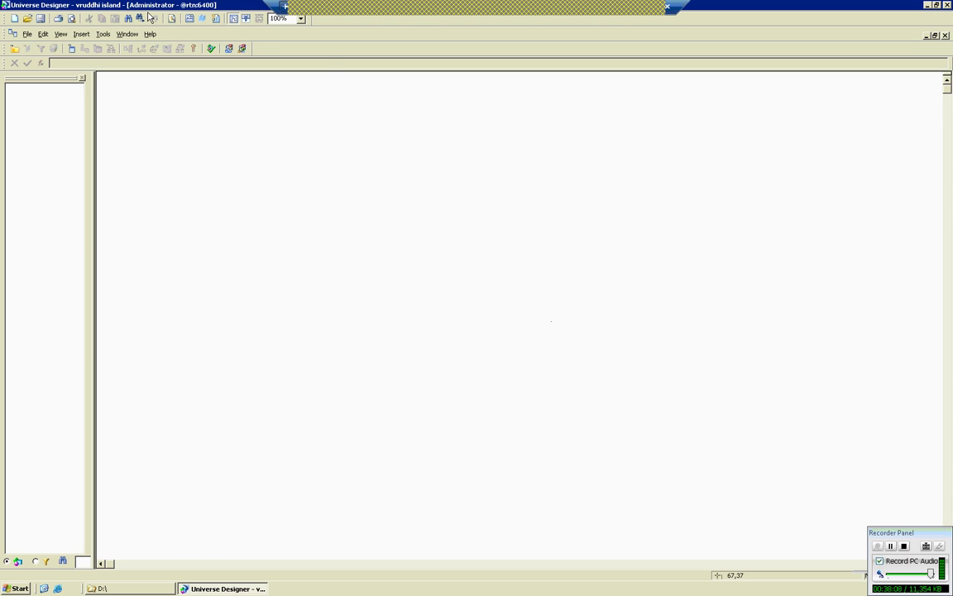
Move the Universe Designer window nearer the centre, then maximize it again.
double_click(128, 5)
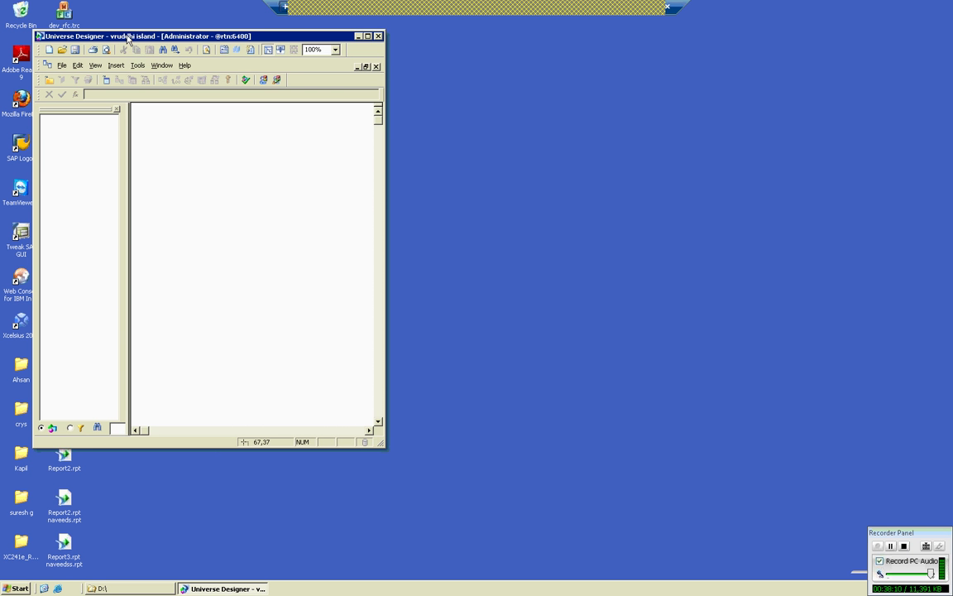
left_click_drag(91, 42, 213, 121)
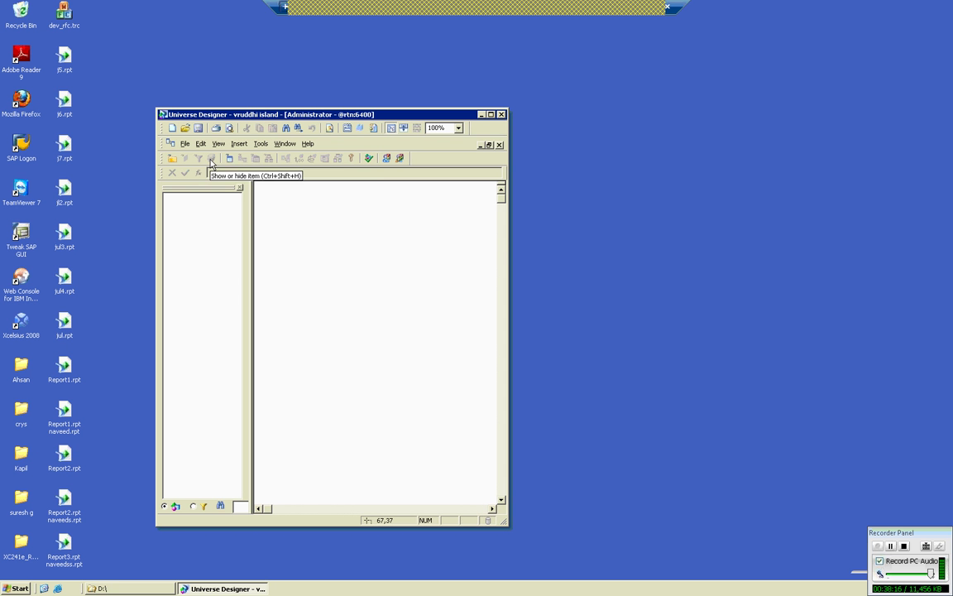
double_click(249, 114)
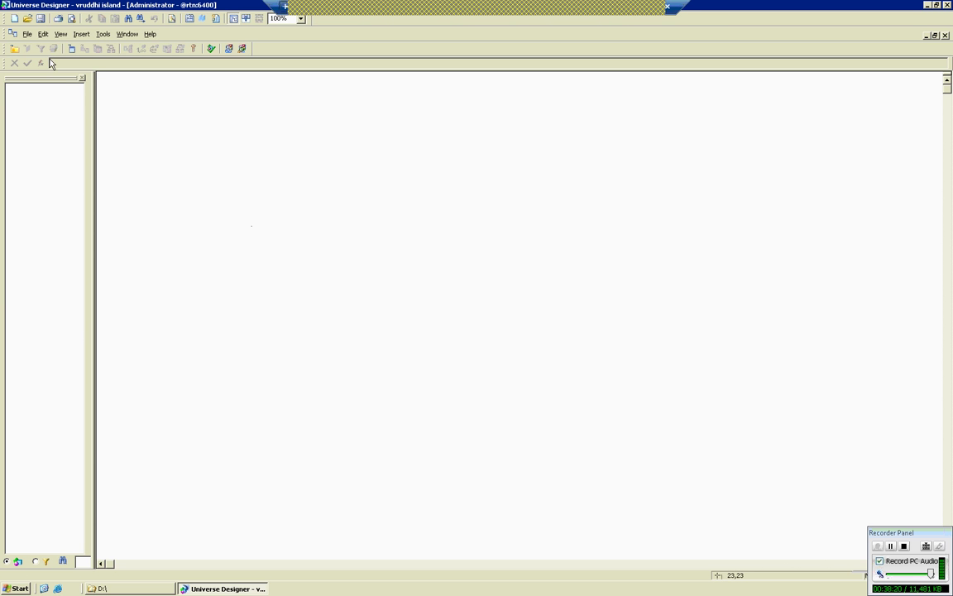
left_click(27, 35)
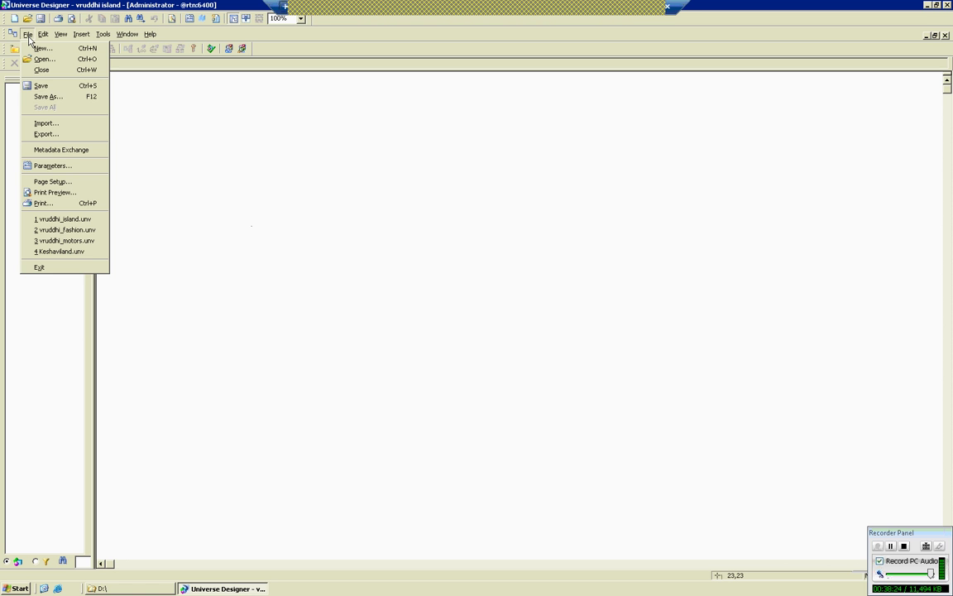
Open the Universe Parameters dialog for vruddhi island from the File menu.
left_click(55, 166)
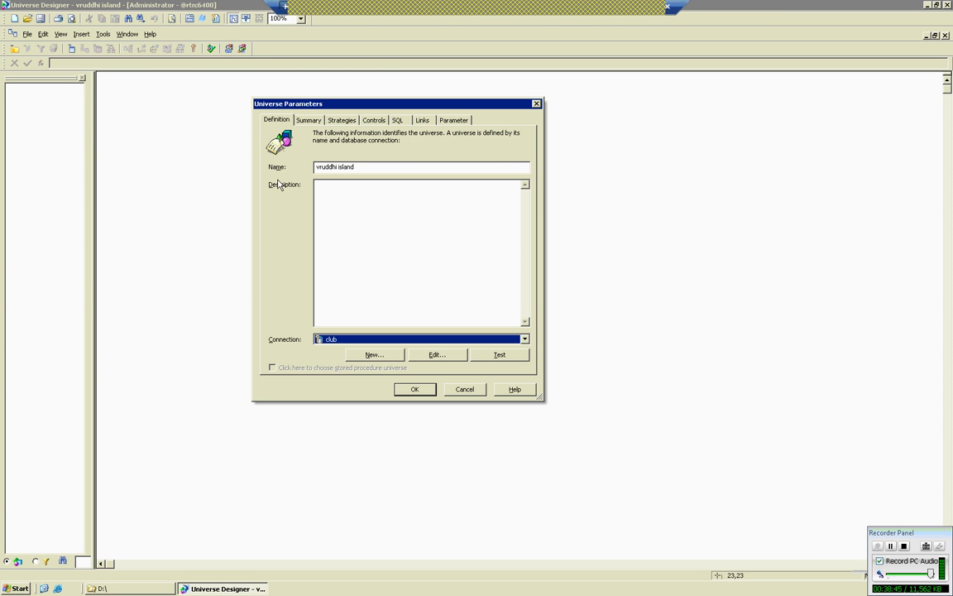
Set the vruddhi island description to 'training purpose', then view the Summary tab.
left_click(336, 201)
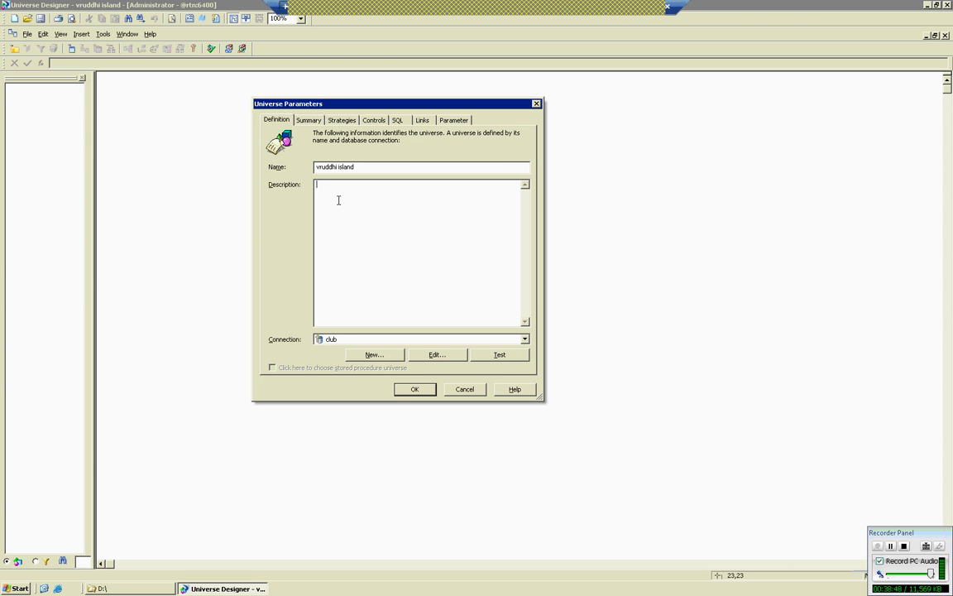
type("training purpose")
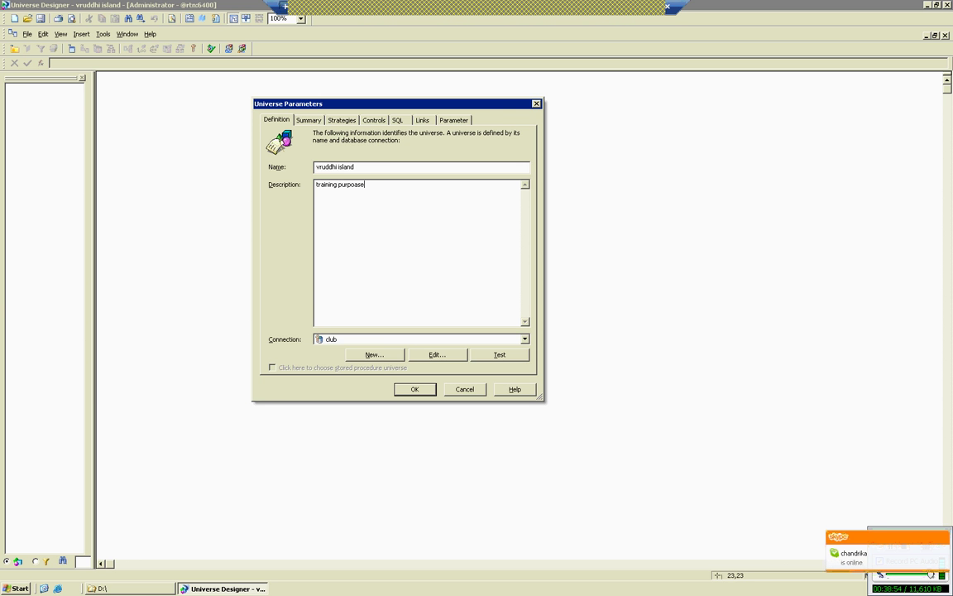
key("BackSpace")
key("BackSpace")
key("BackSpace")
type("se")
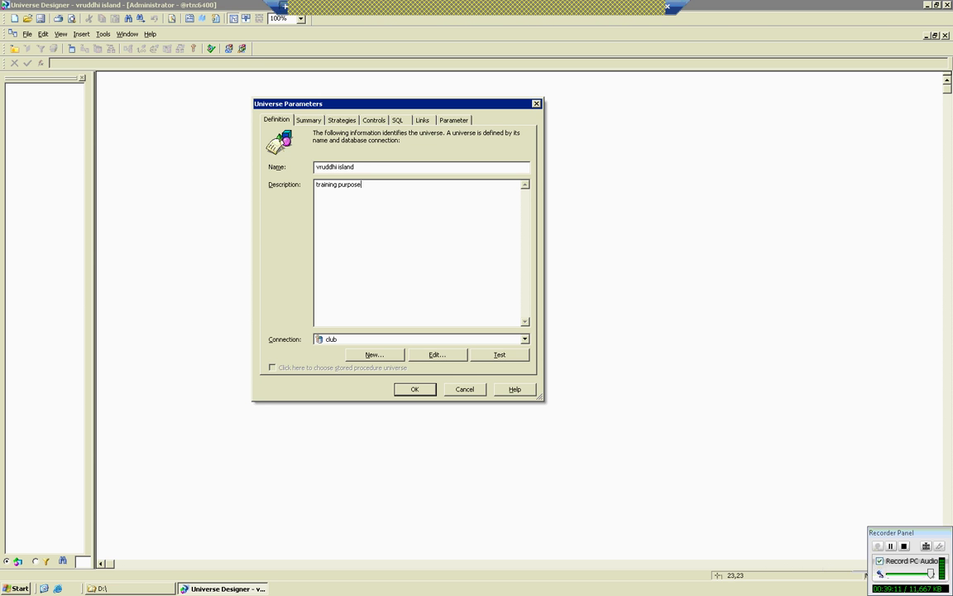
left_click(309, 121)
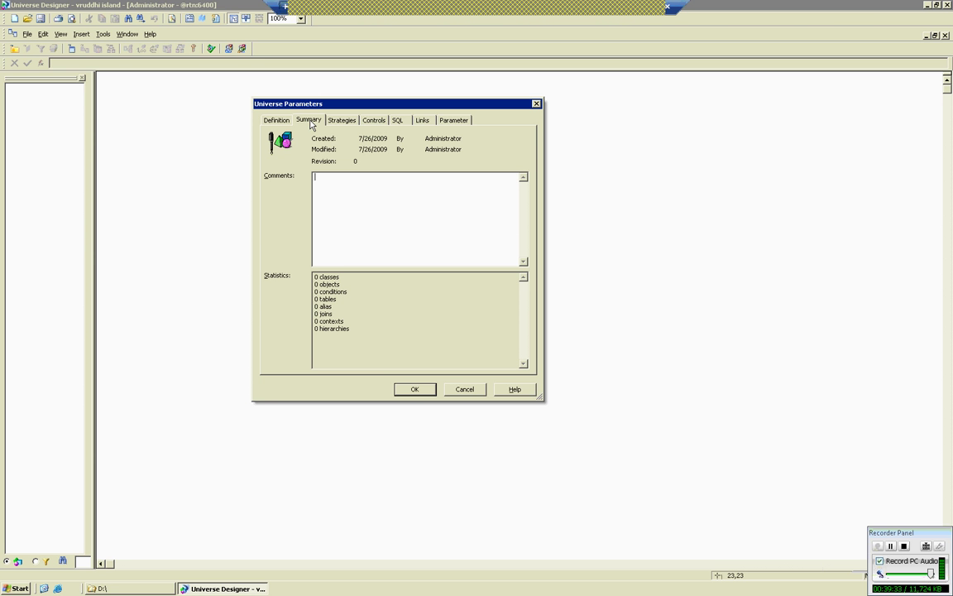
left_click_drag(354, 335, 290, 249)
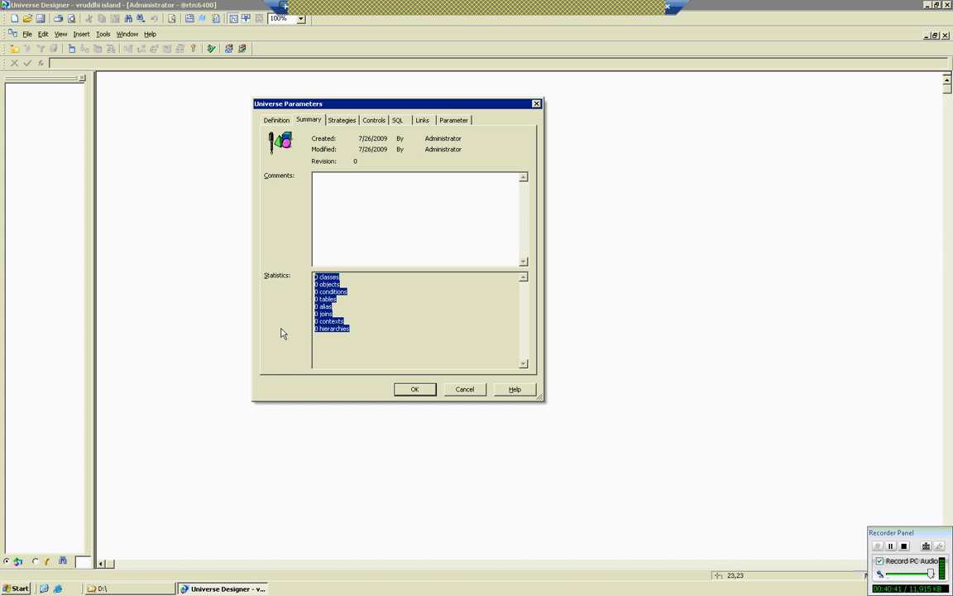
left_click(337, 121)
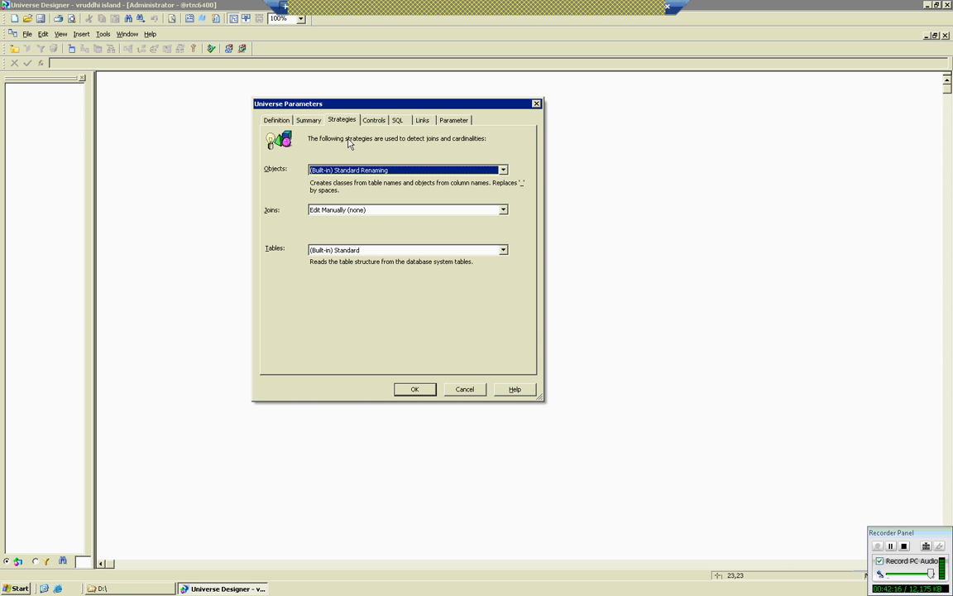
left_click(367, 213)
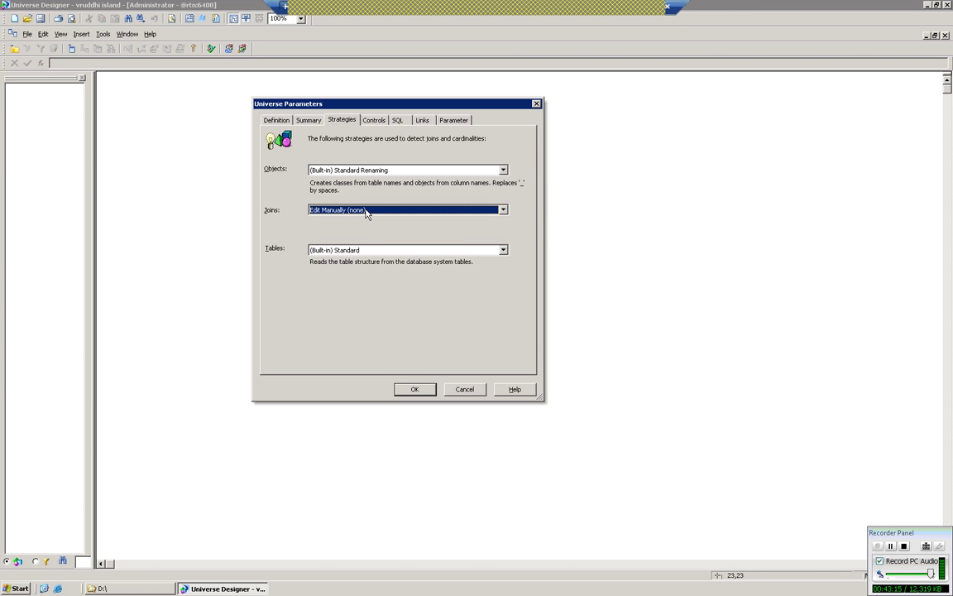
Keep the (Built-in) Standard table strategy and go to the Controls tab.
left_click(362, 251)
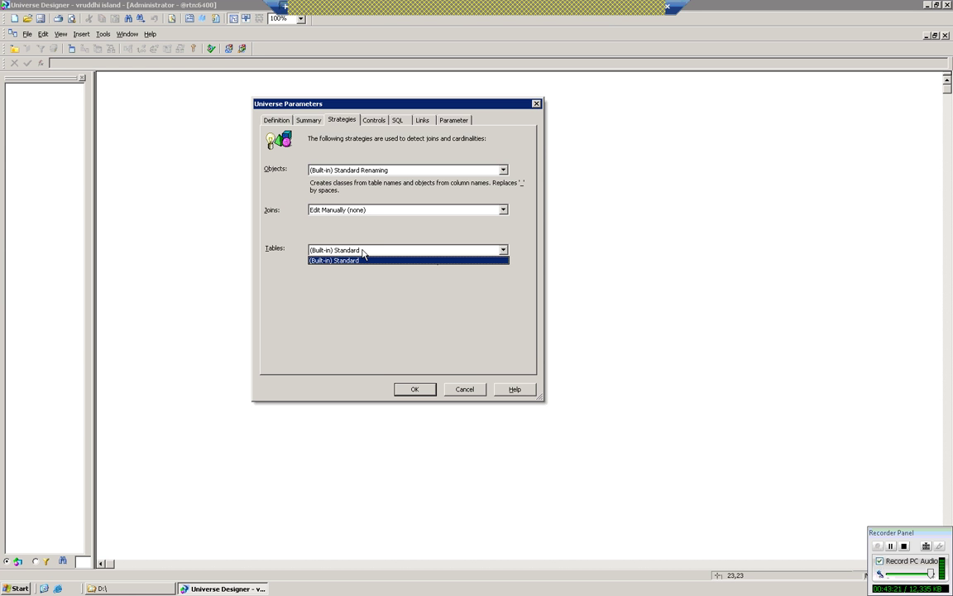
left_click(362, 253)
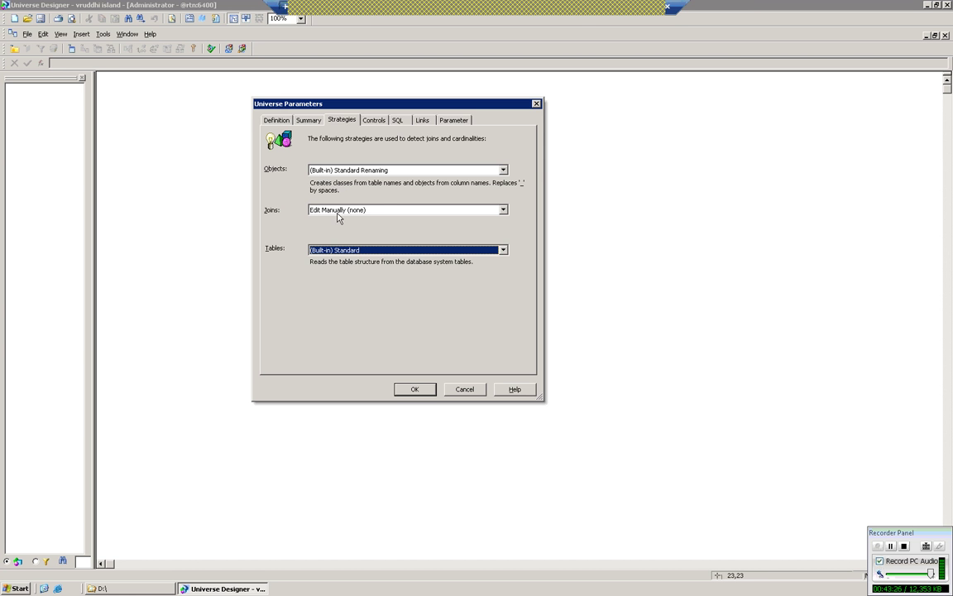
left_click(374, 121)
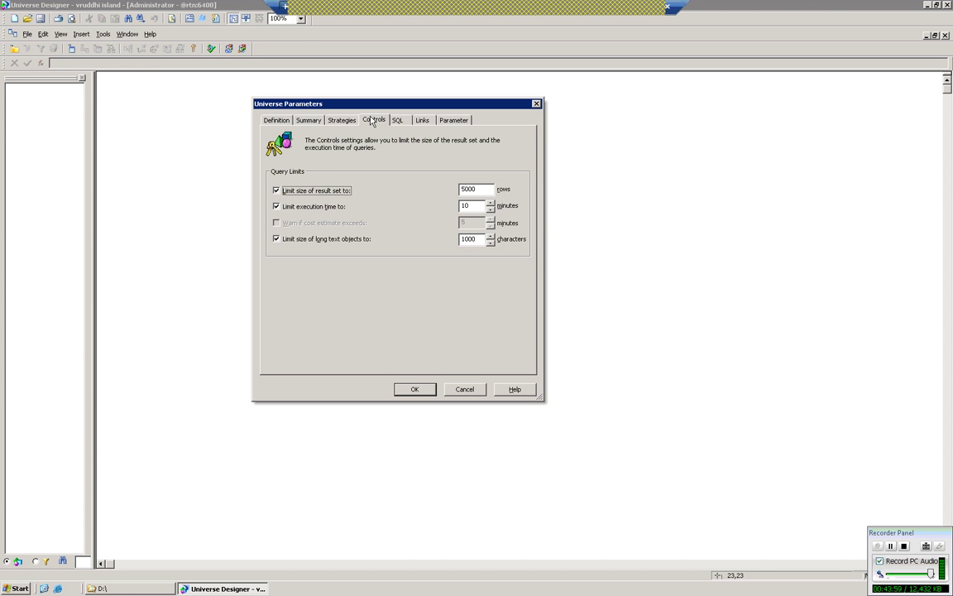
Change the result-set row limit to 500000, then view the SQL tab.
key("Tab")
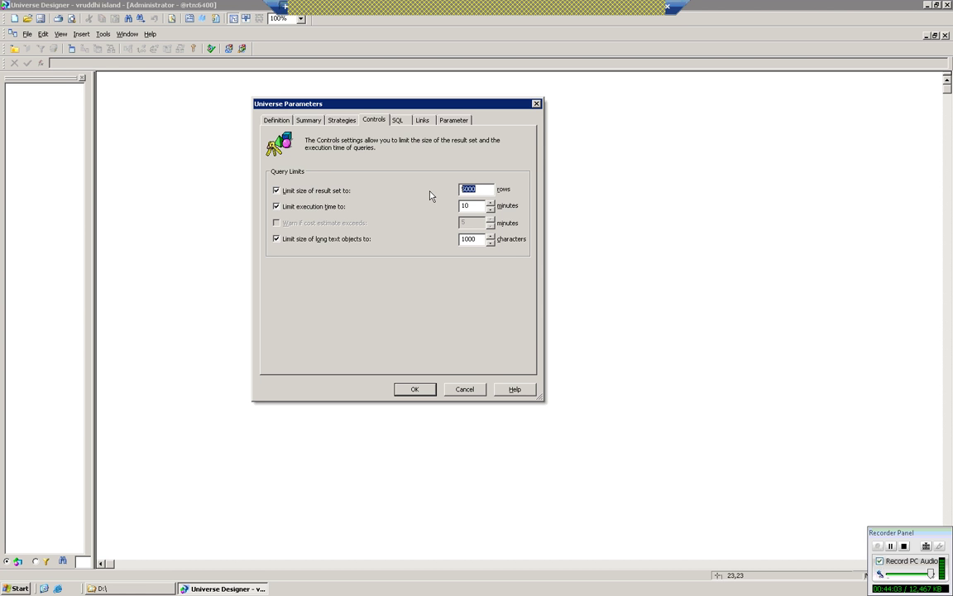
type("500000")
key("Tab")
left_click(398, 121)
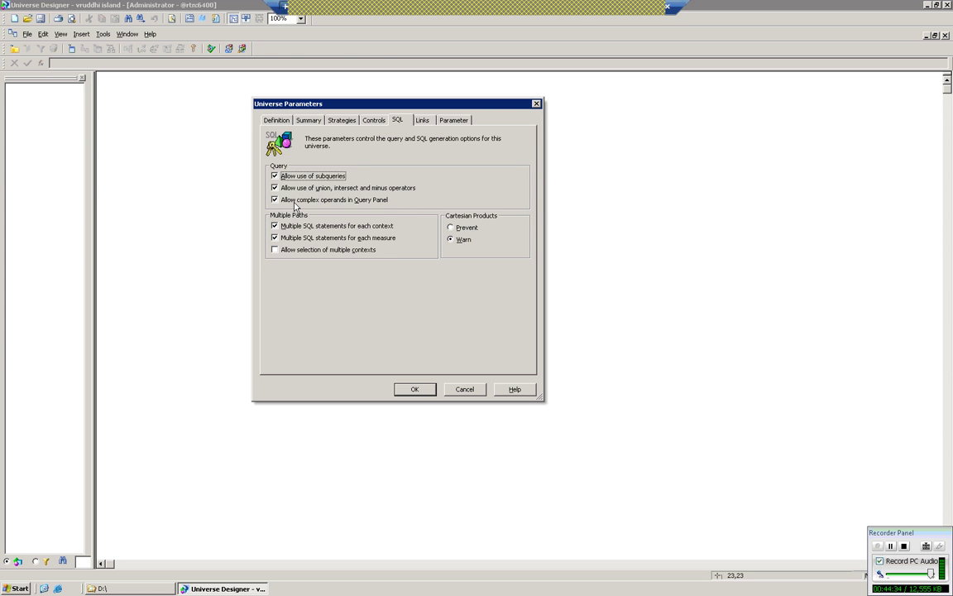
Look through the Links tab, then the Parameter tab's list of SQL parameters.
left_click(426, 121)
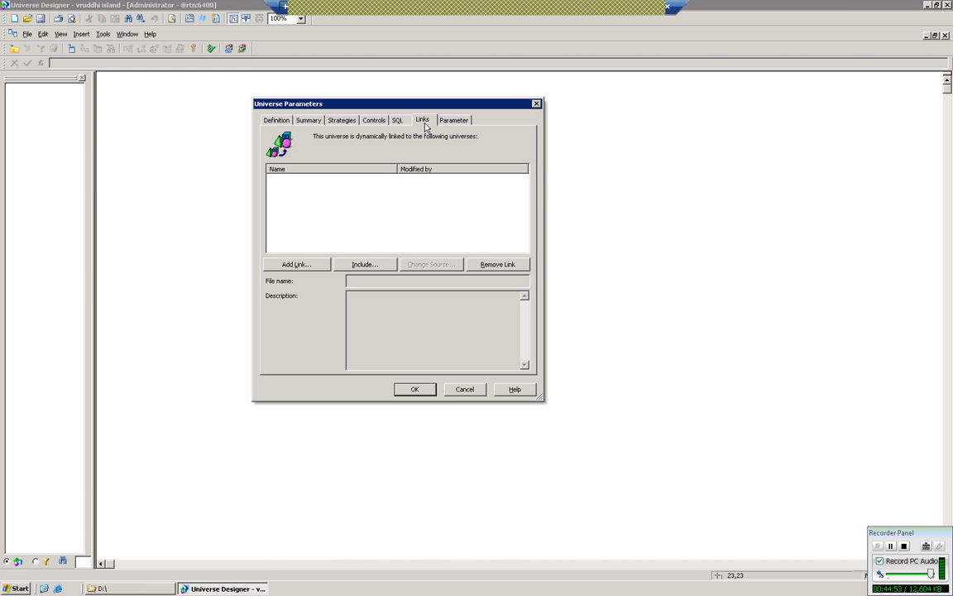
left_click(453, 121)
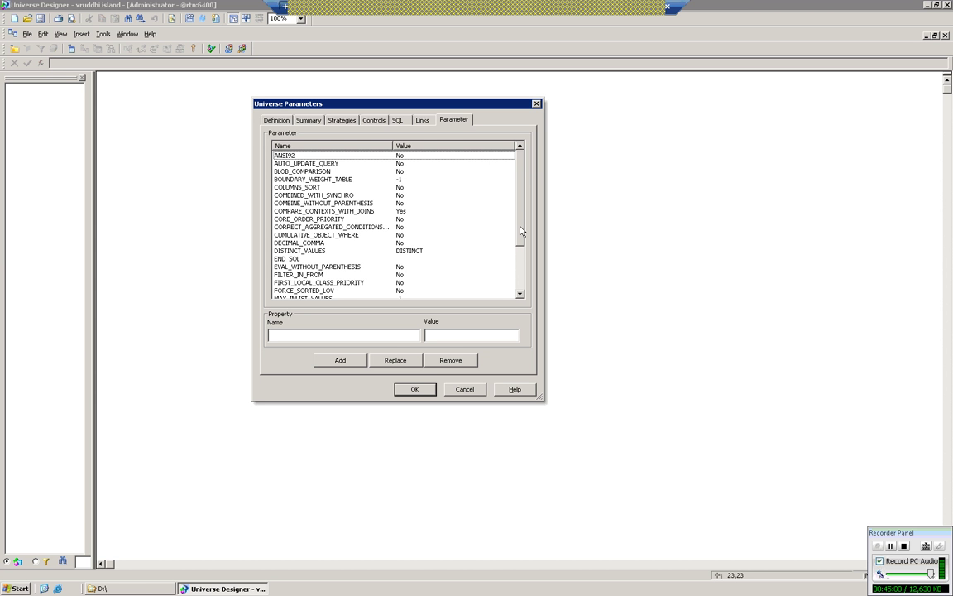
Change the ANSI92 parameter's value from No to YES.
left_click_drag(520, 232, 519, 186)
left_click(373, 157)
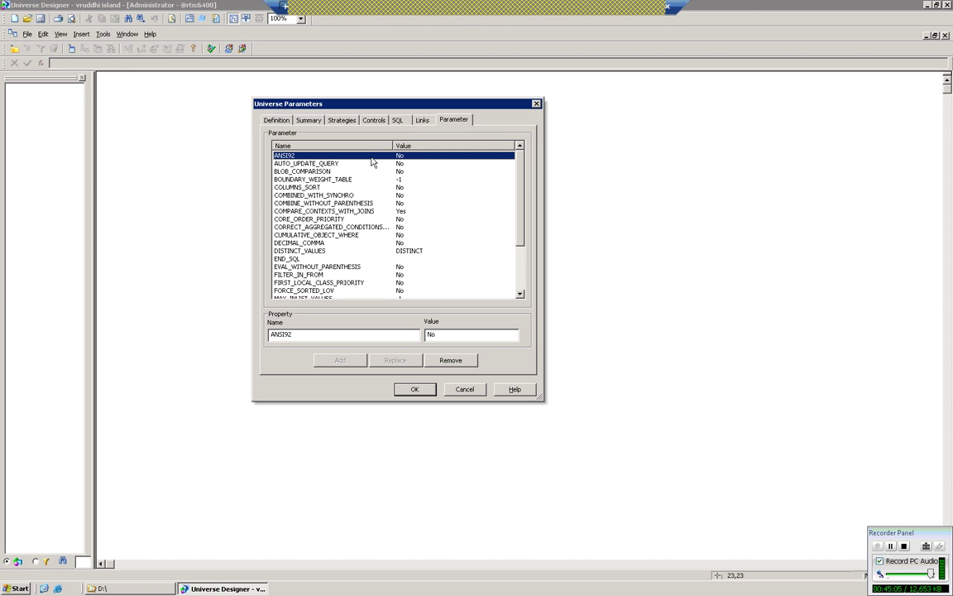
left_click_drag(444, 333, 403, 332)
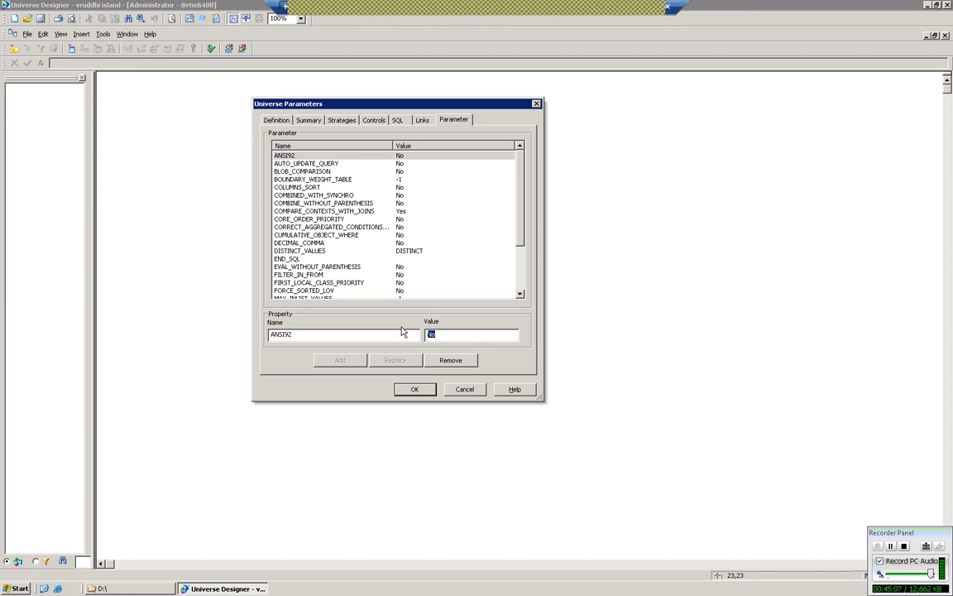
type("YES")
left_click_drag(518, 194, 519, 256)
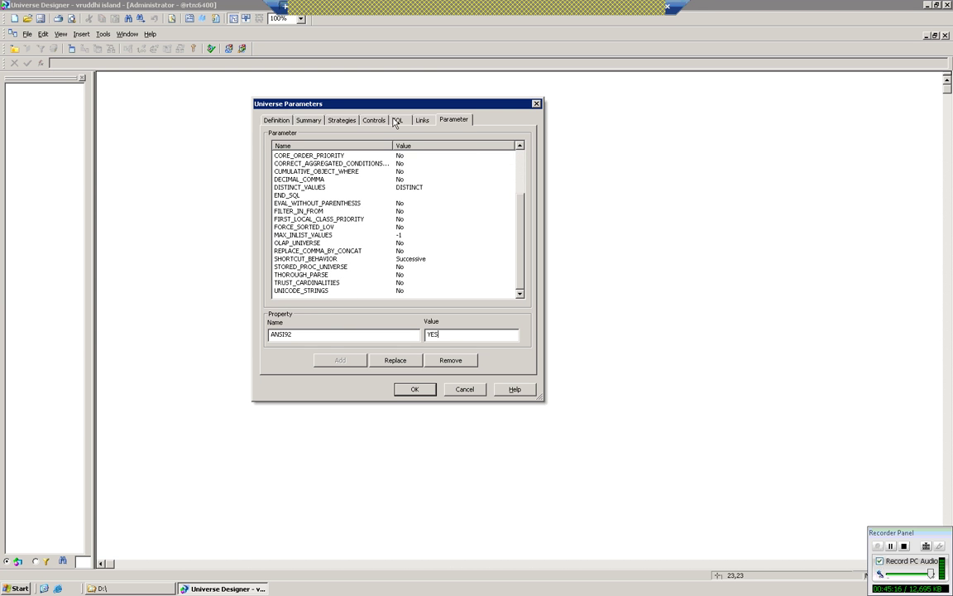
Check the Summary and Definition tabs, confirm with OK, and return to the Notepad notes.
left_click(308, 120)
left_click(278, 120)
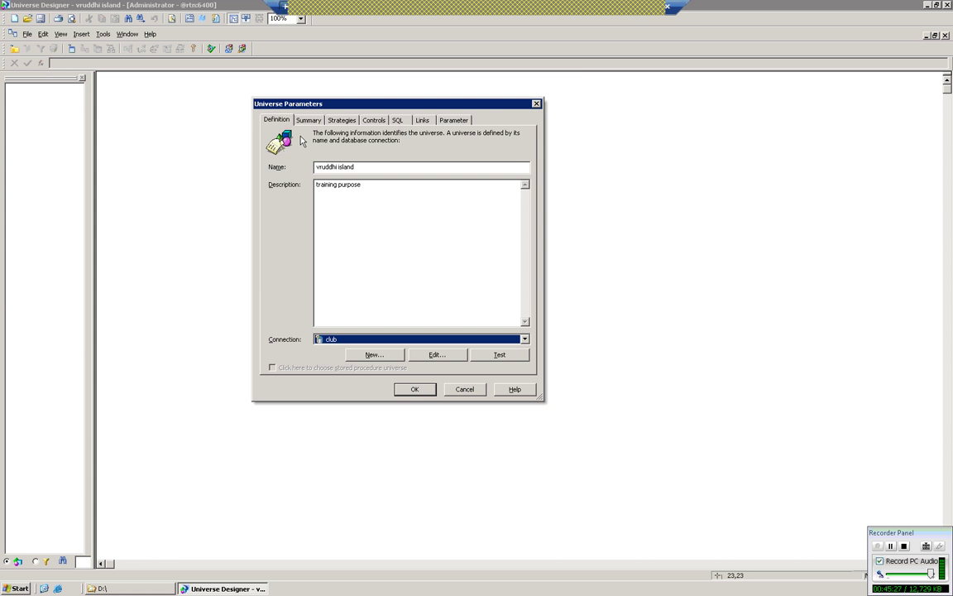
left_click(413, 391)
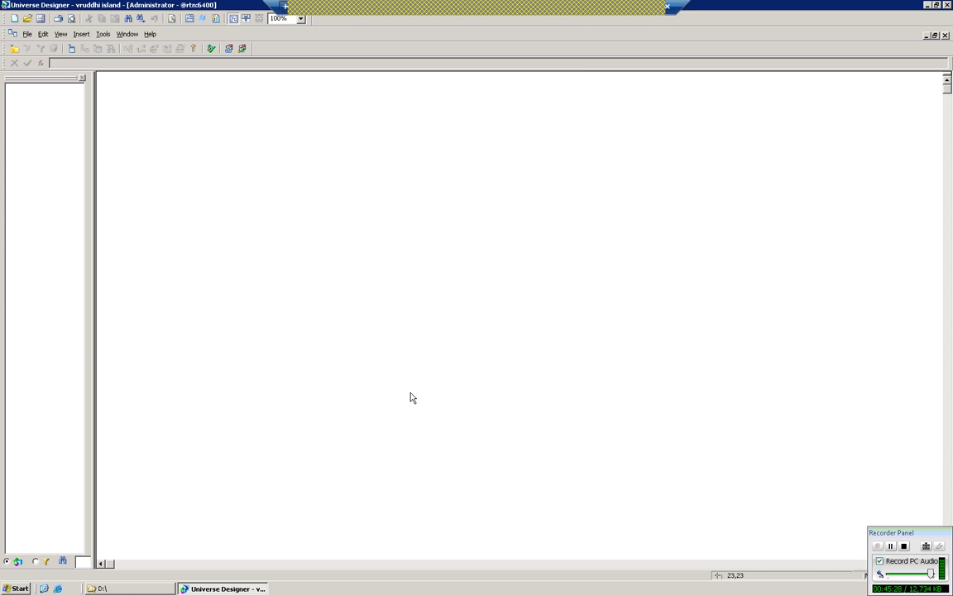
left_click(647, 6)
scroll(323, 309, "down", 2)
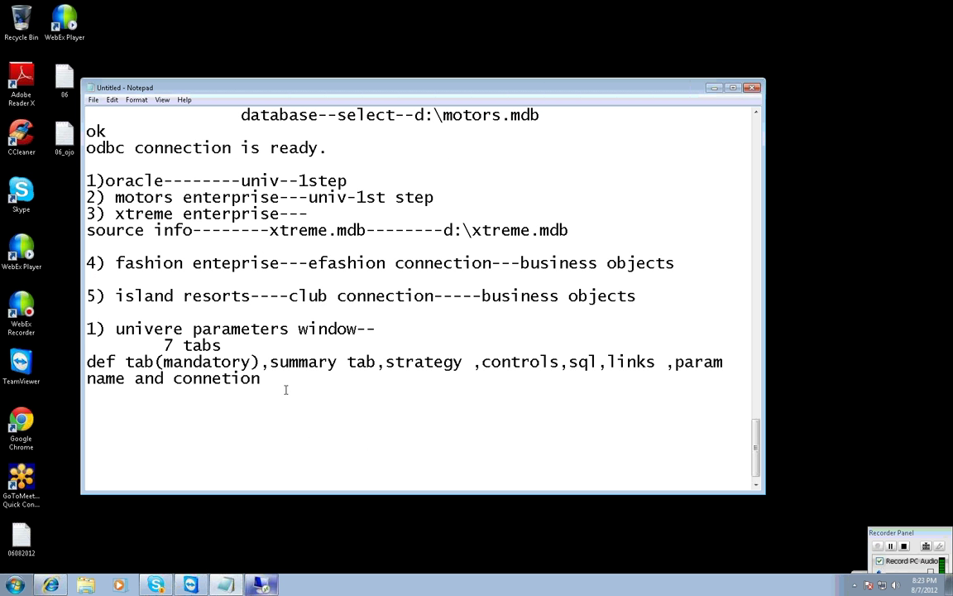
Scroll up in Notepad and select the two '3) xtreme enterprise---' source lines.
scroll(292, 372, "up", 1)
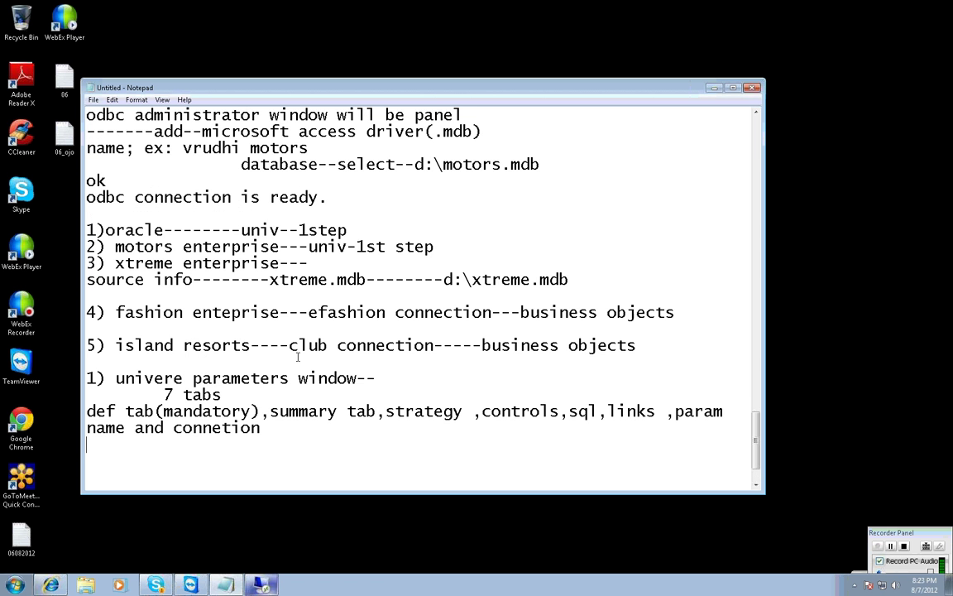
scroll(296, 352, "up", 1)
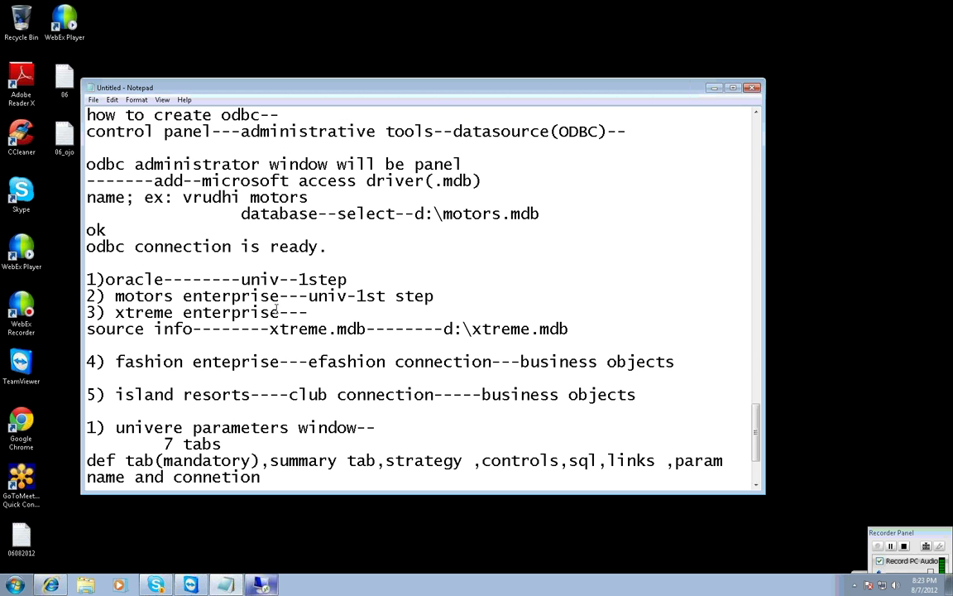
left_click(88, 312)
left_click_drag(88, 312, 570, 329)
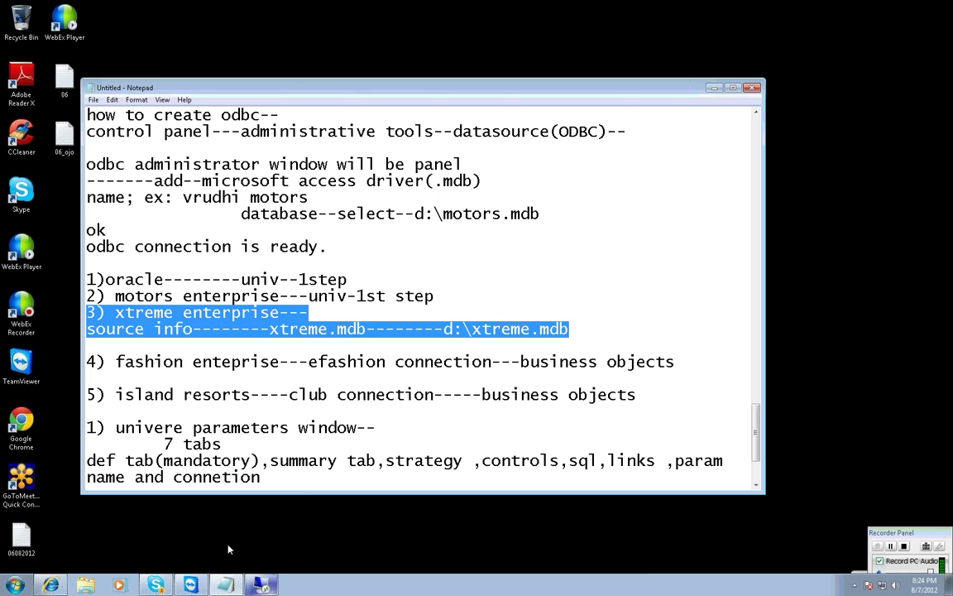
mouse_move(191, 586)
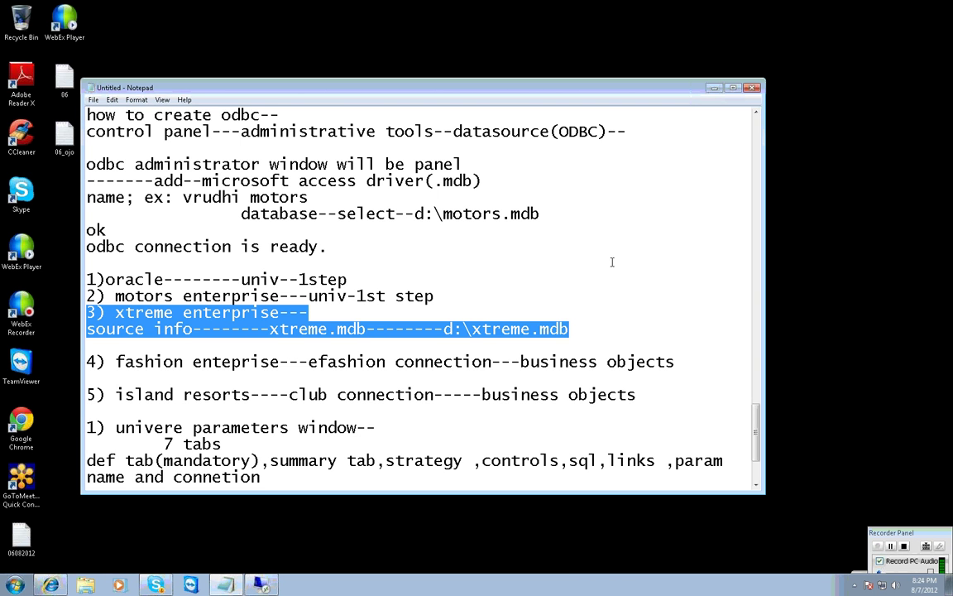
left_click(191, 586)
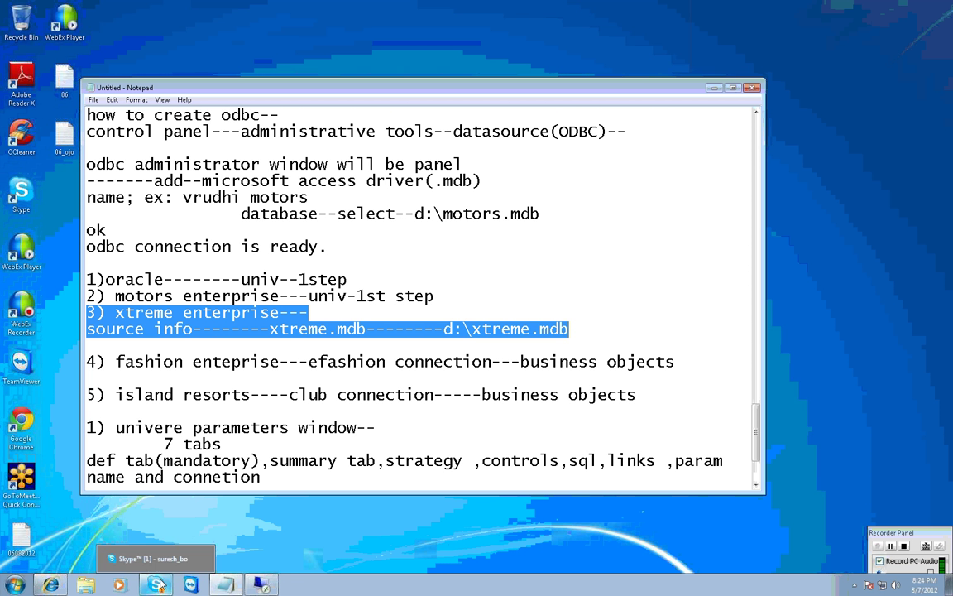
Bring the Skype group call forward, go back to Notepad, then Alt+Tab to Skype.
left_click(182, 562)
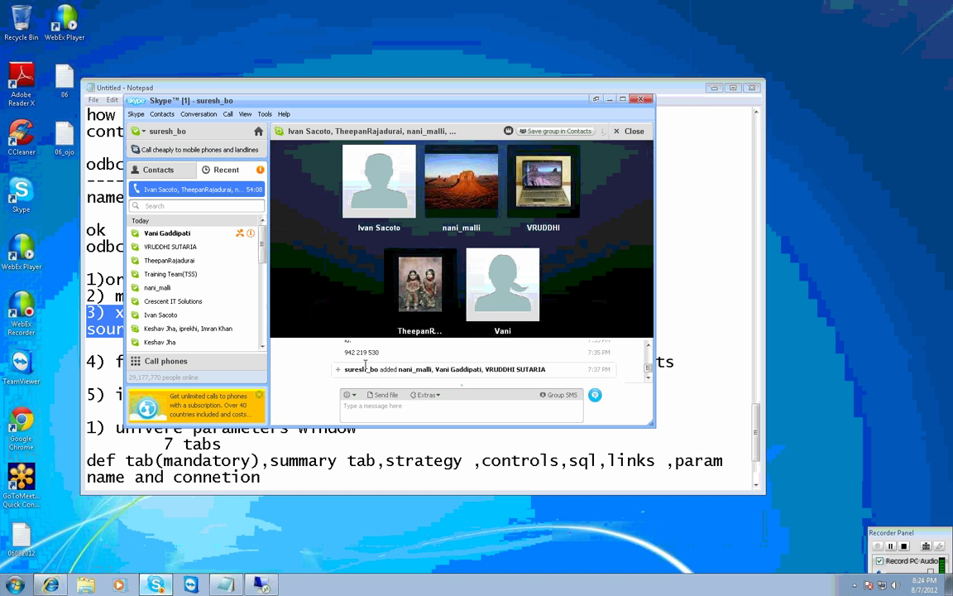
mouse_move(443, 259)
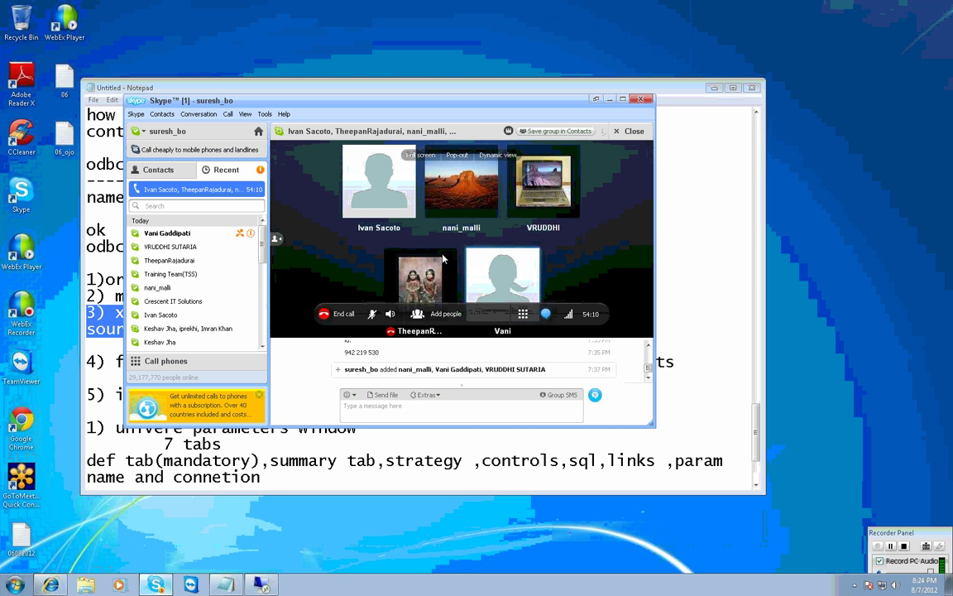
mouse_move(534, 228)
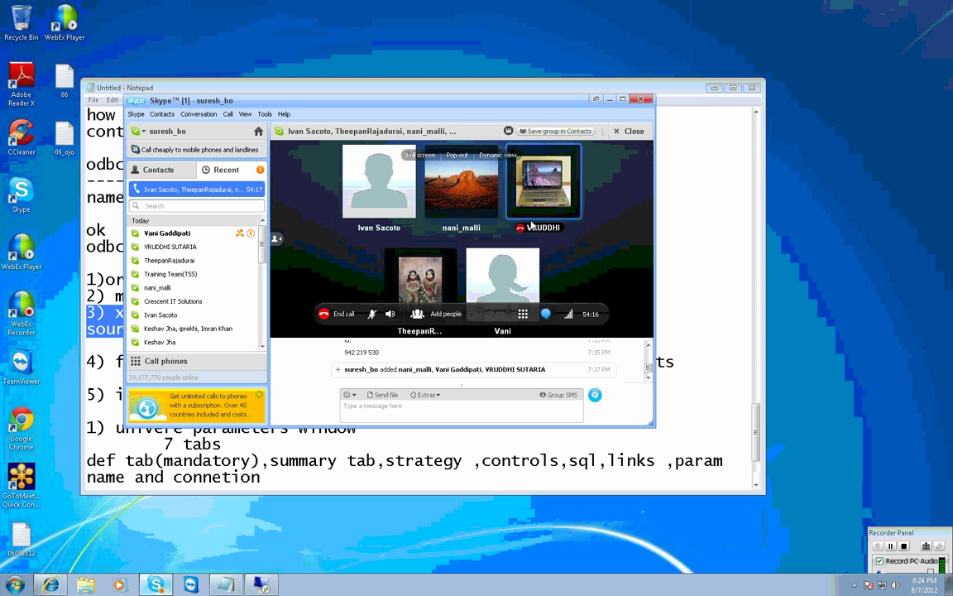
left_click(356, 444)
mouse_move(282, 583)
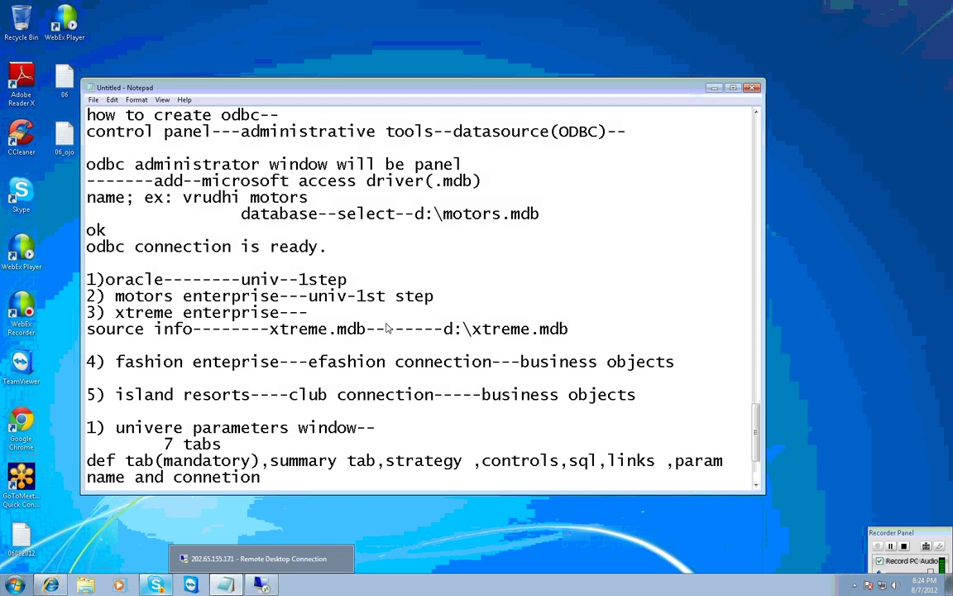
key("alt+Tab")
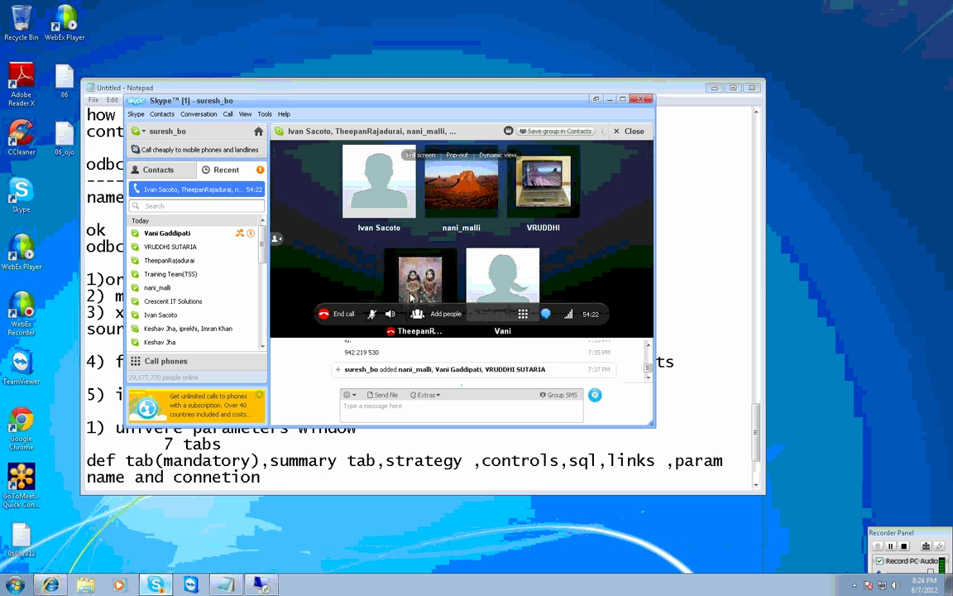